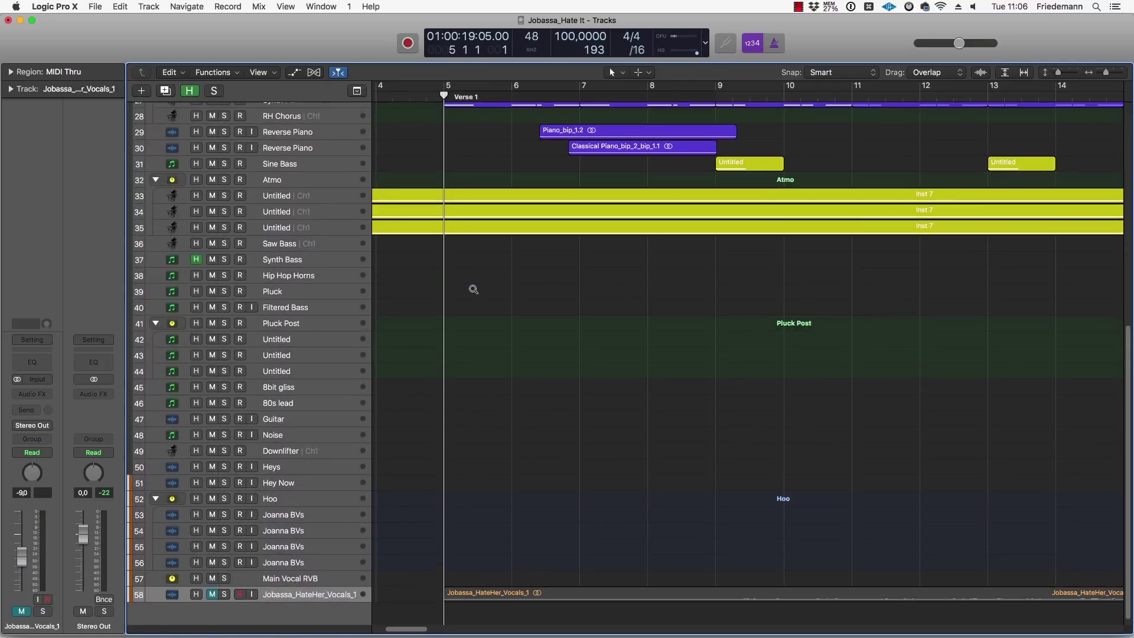
# Step: Cycle bars 5 to 9 of Verse 1 and play the LH Main piano track in solo, adding RH main to the solo
pyautogui.scroll(3, 221, 350)
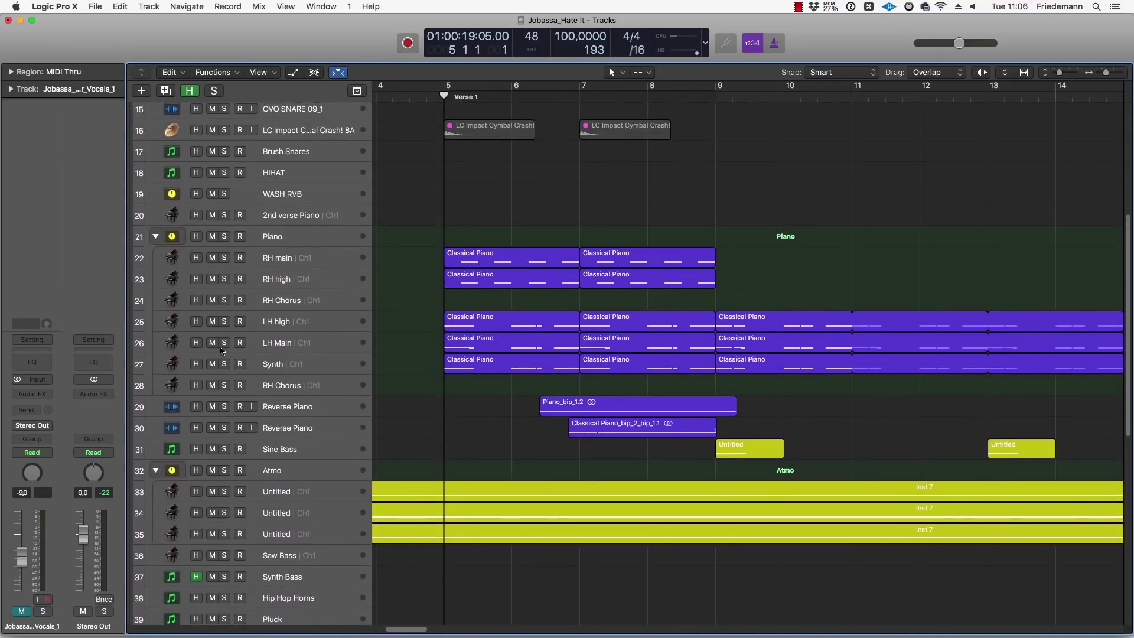
pyautogui.click(225, 343)
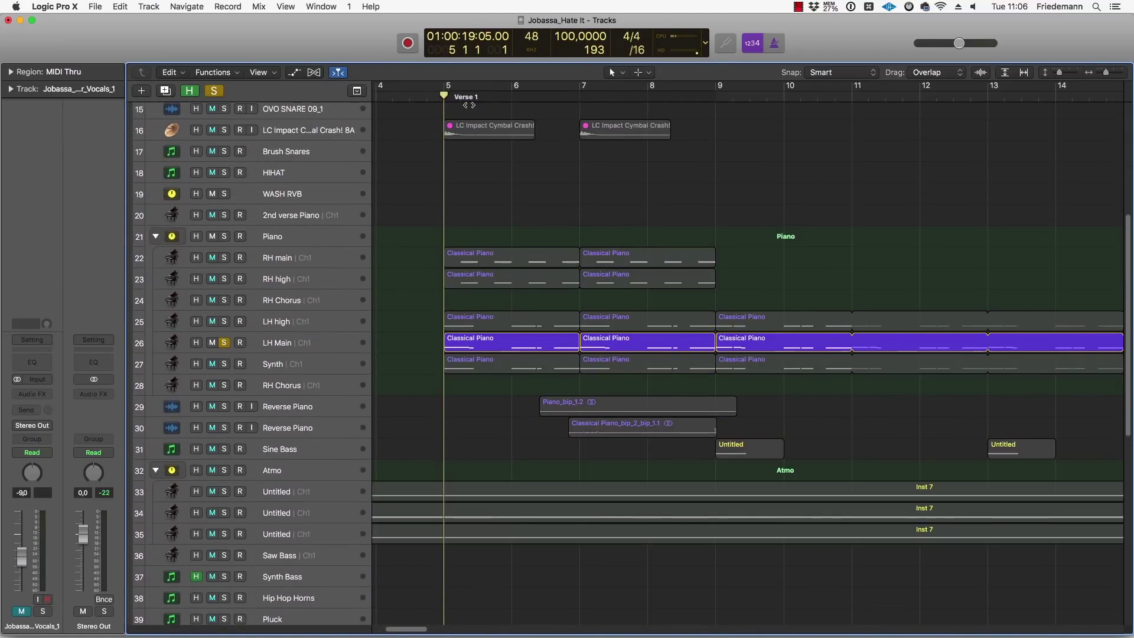
pyautogui.moveTo(448, 87); pyautogui.dragTo(717, 87)
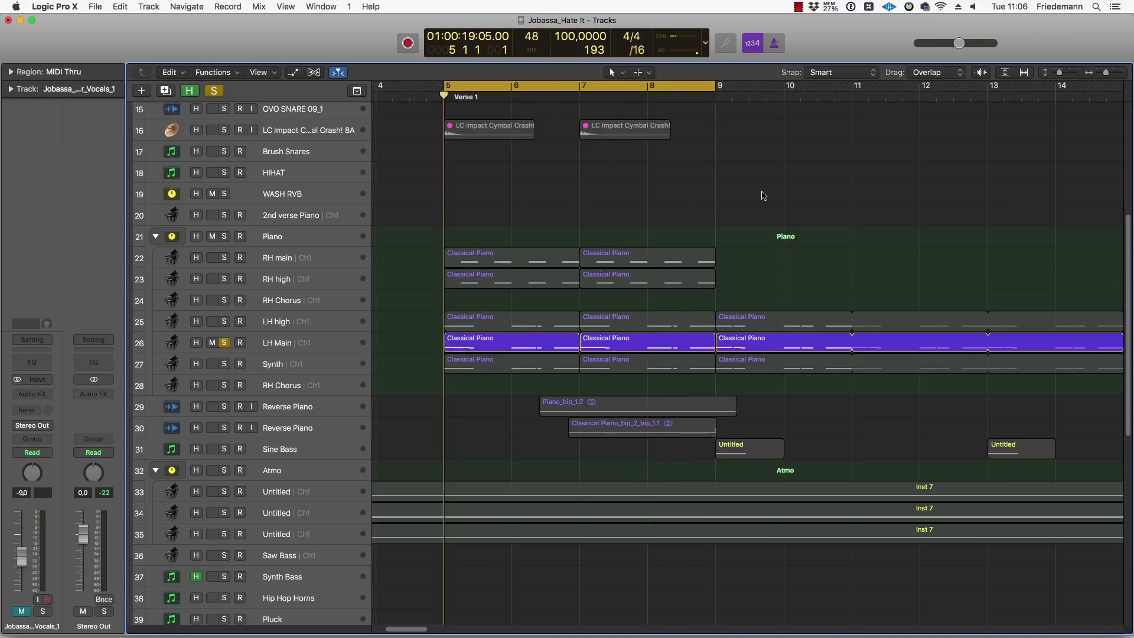
pyautogui.press('space')
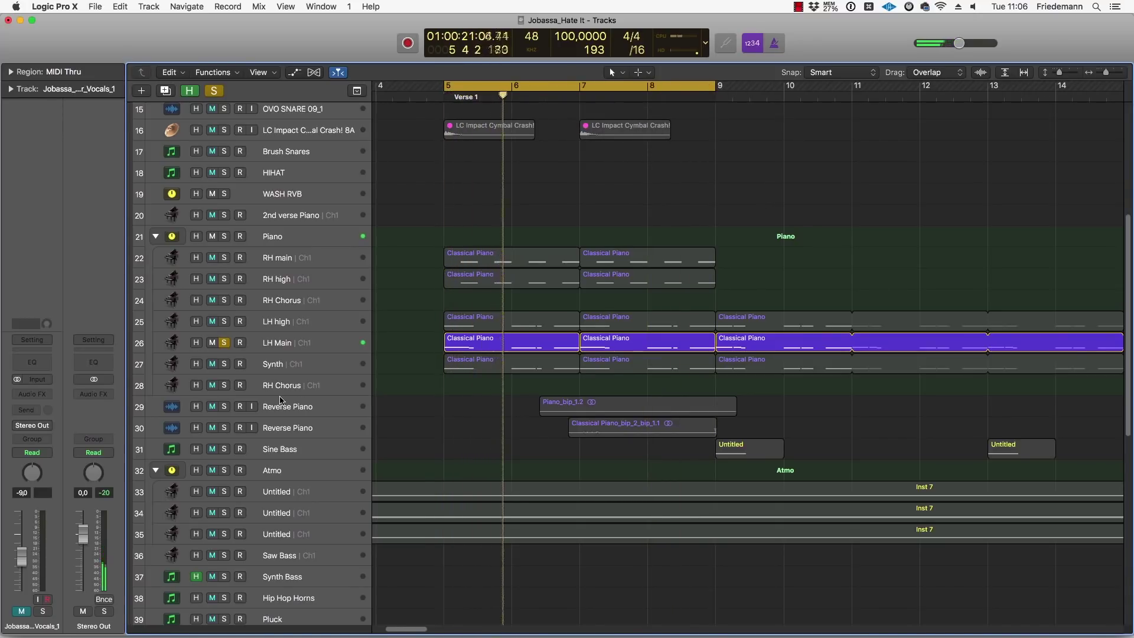
pyautogui.click(225, 259)
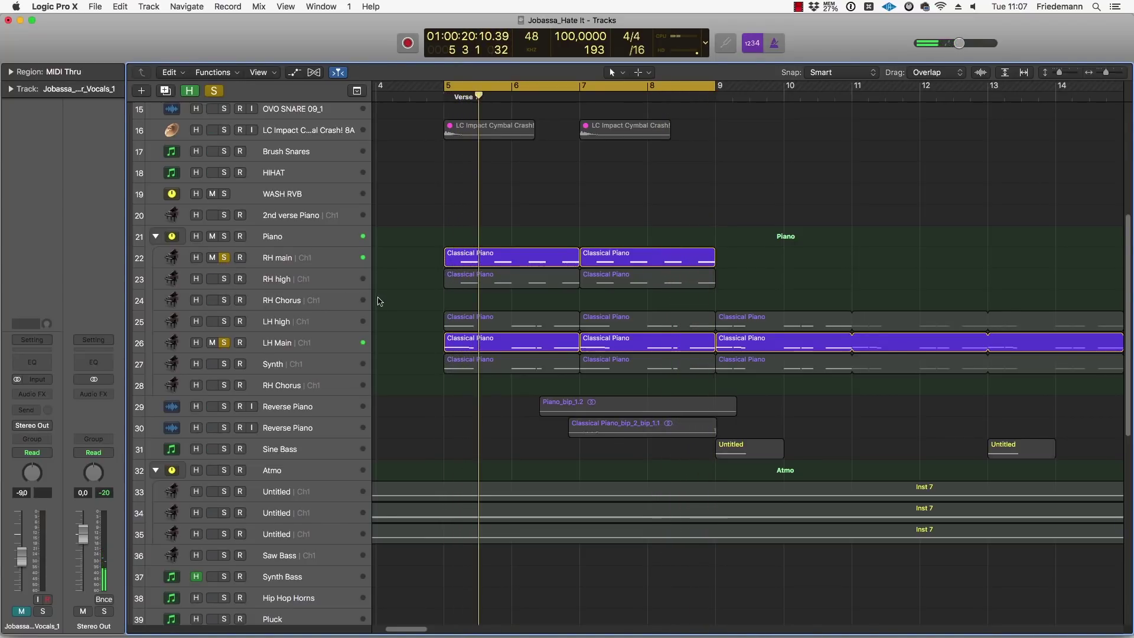
# Step: Review the piano regions across the whole arrangement, and clear the solos on RH main and LH Main
pyautogui.scroll(-10, 408, 301)
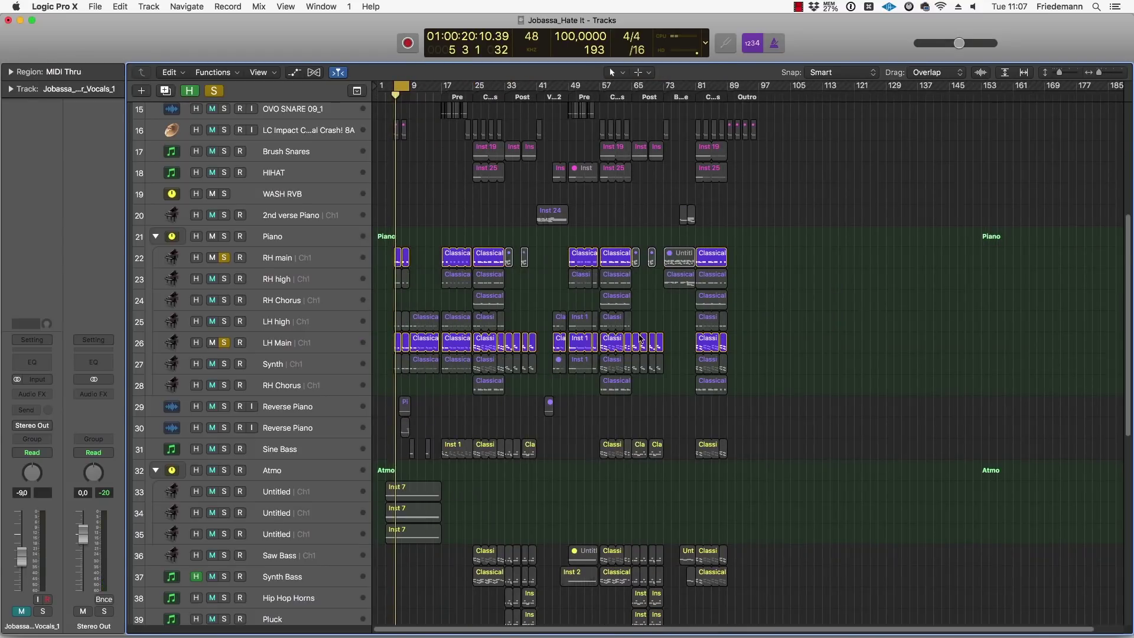
pyautogui.scroll(4, 437, 170)
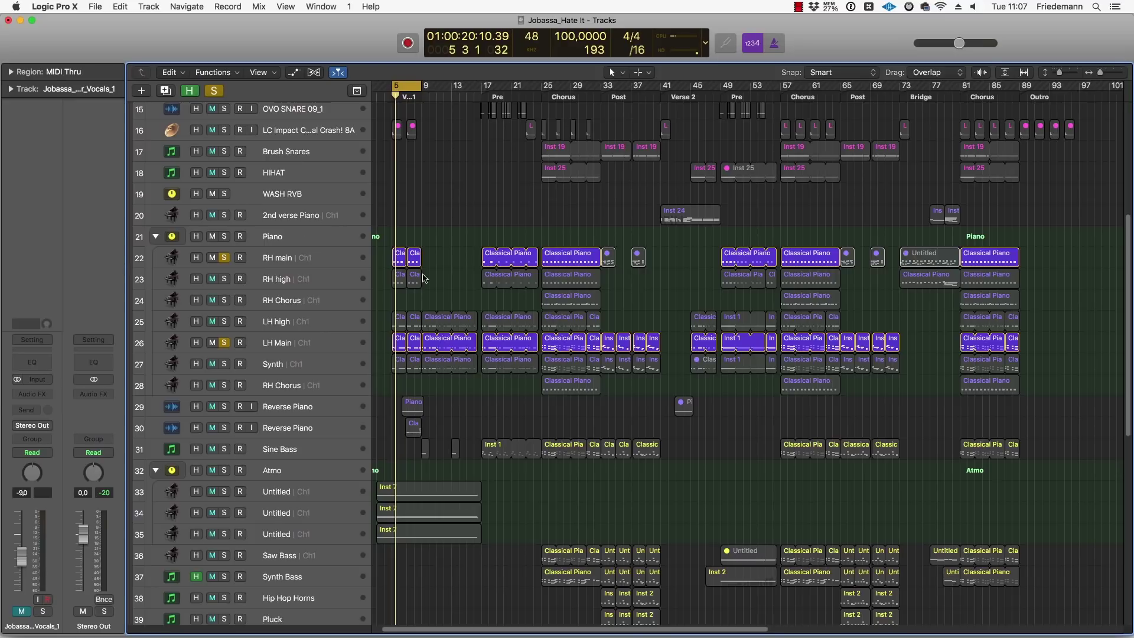
pyautogui.press('super+Right')
pyautogui.press('super+Right')
pyautogui.press('super+Right')
pyautogui.press('super+Right')
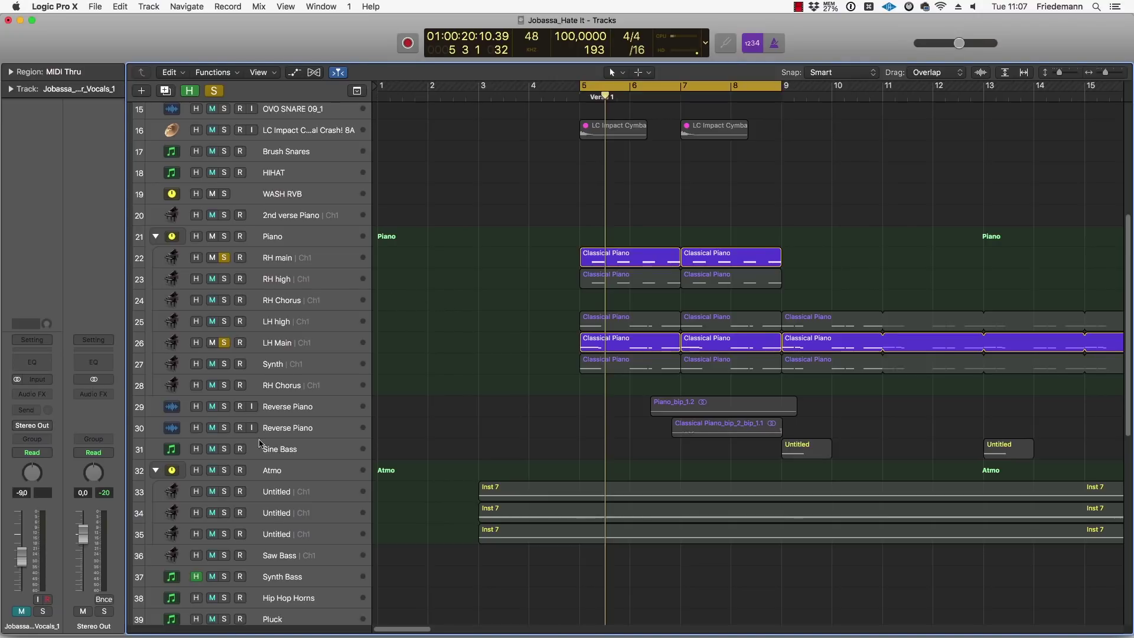
pyautogui.click(225, 258)
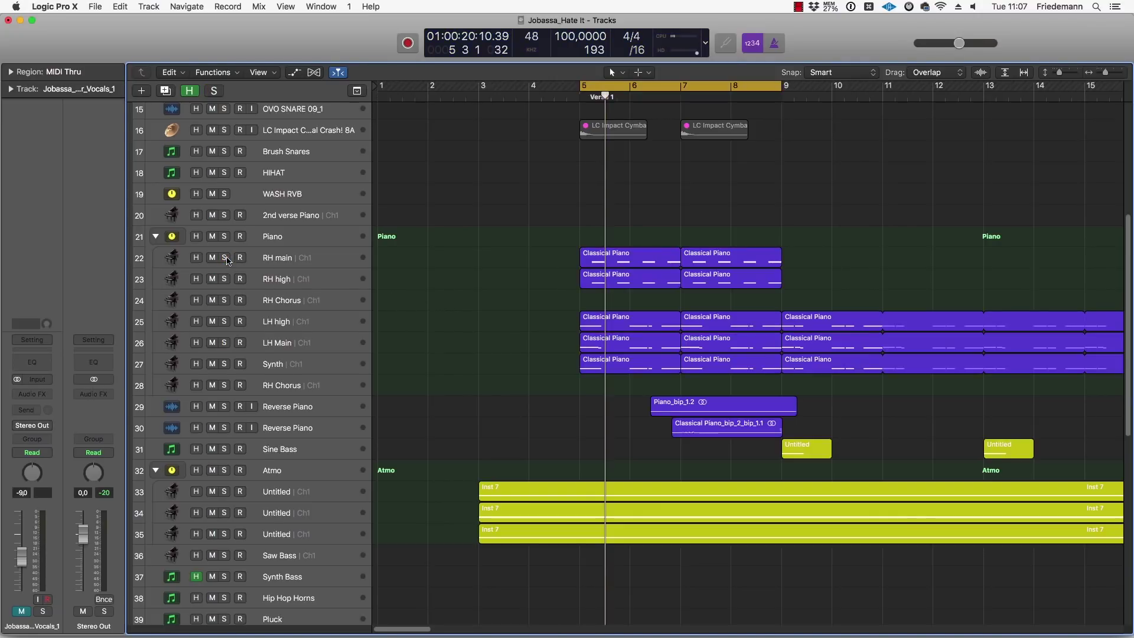
# Step: Play the Verse 1 cycle with RH main soloed and add RH high to the solo
pyautogui.click(225, 259)
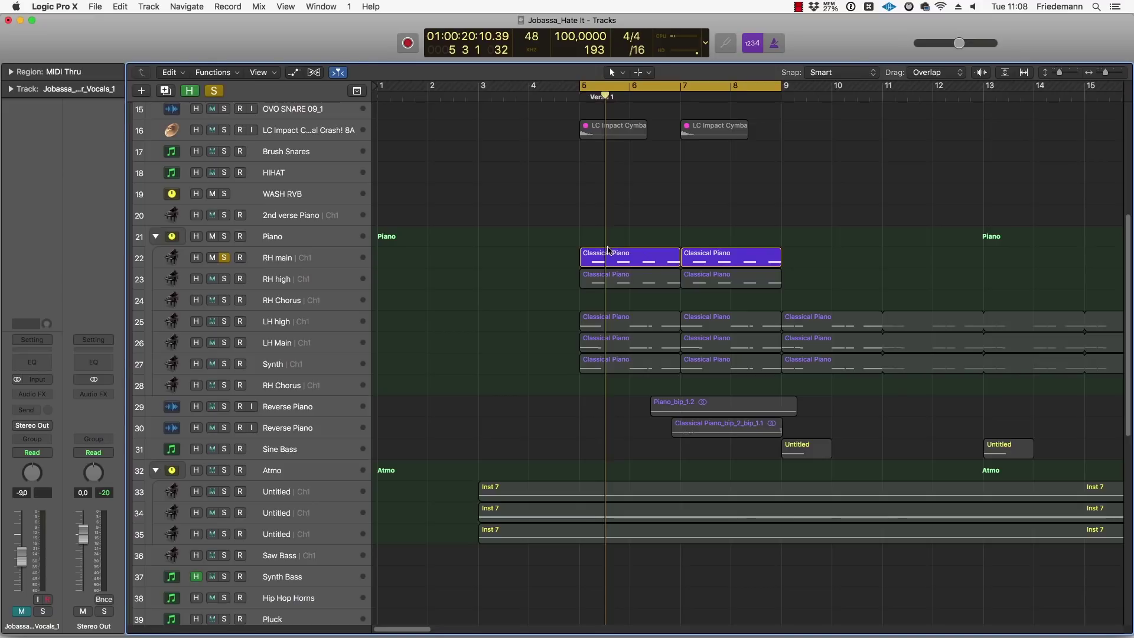
pyautogui.press('space')
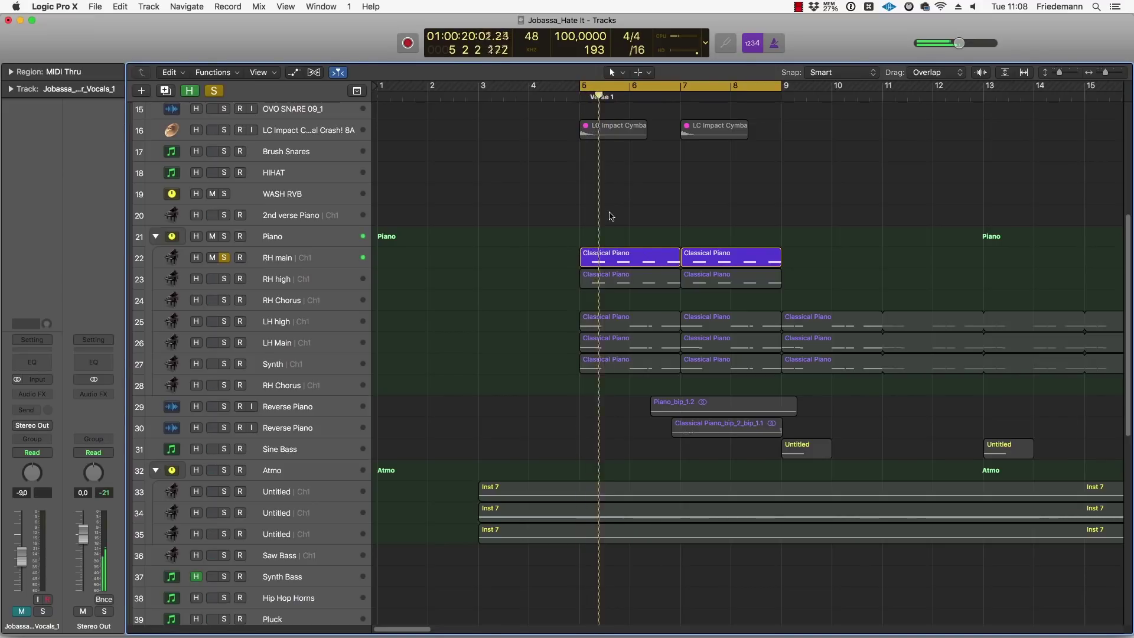
pyautogui.click(224, 279)
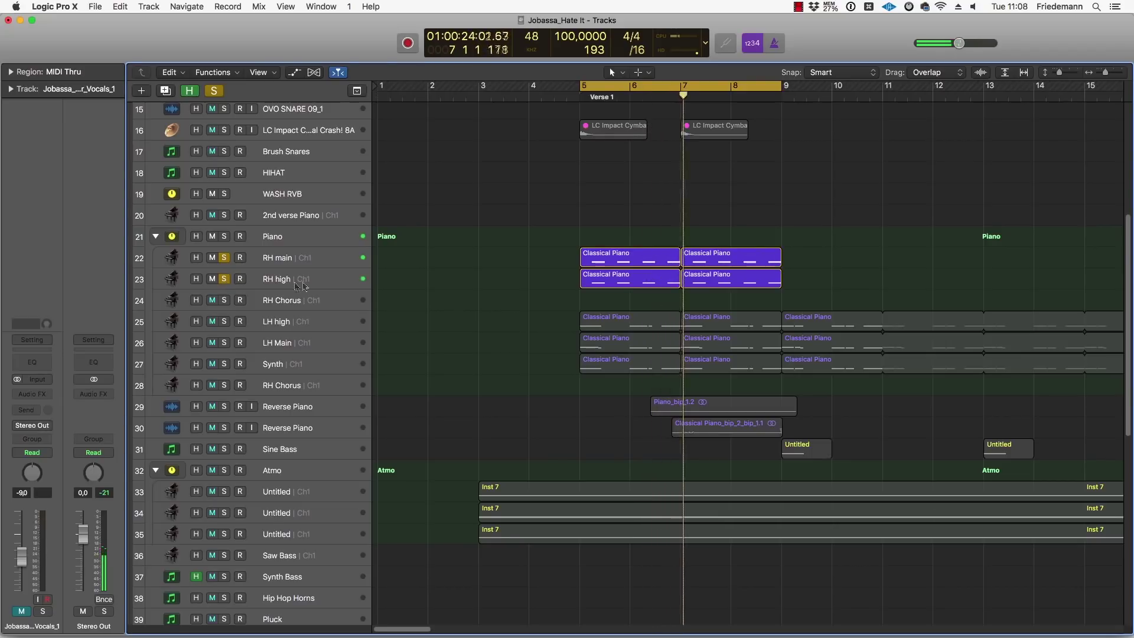
# Step: Compare the channel strips of RH main and RH high, and inspect the Channel EQ on RH high
pyautogui.click(188, 285)
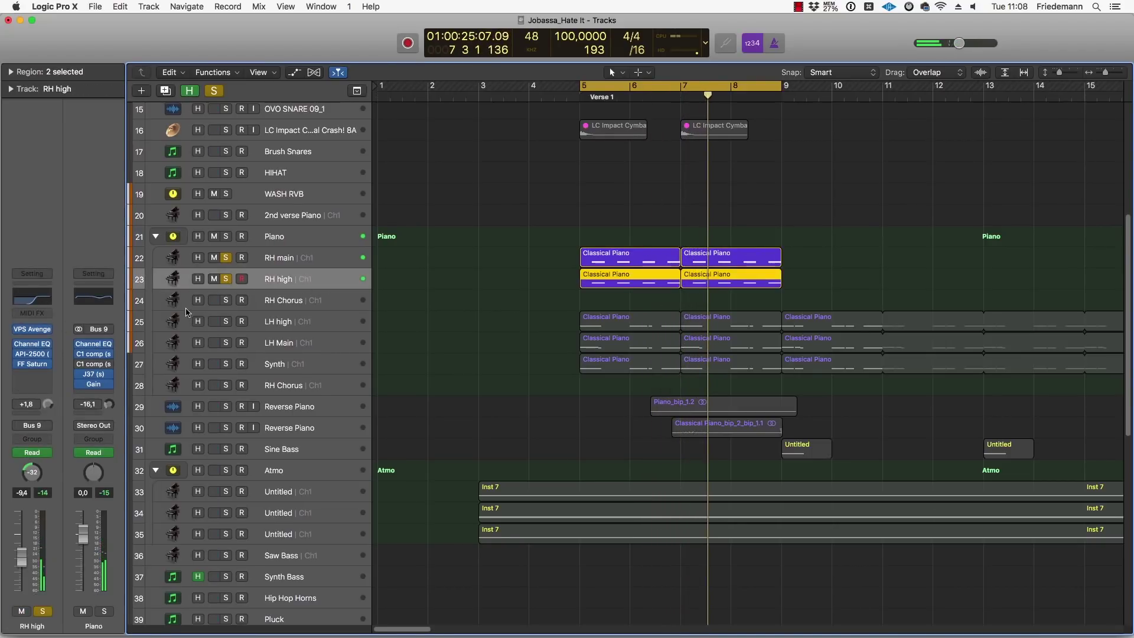
pyautogui.press('Up')
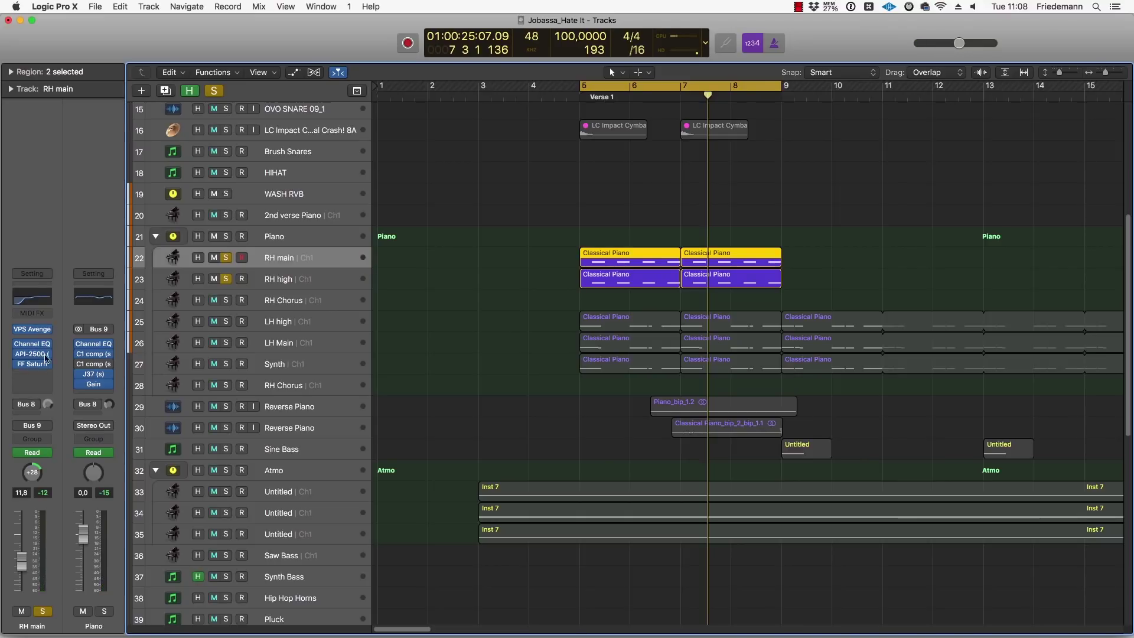
pyautogui.press('Down')
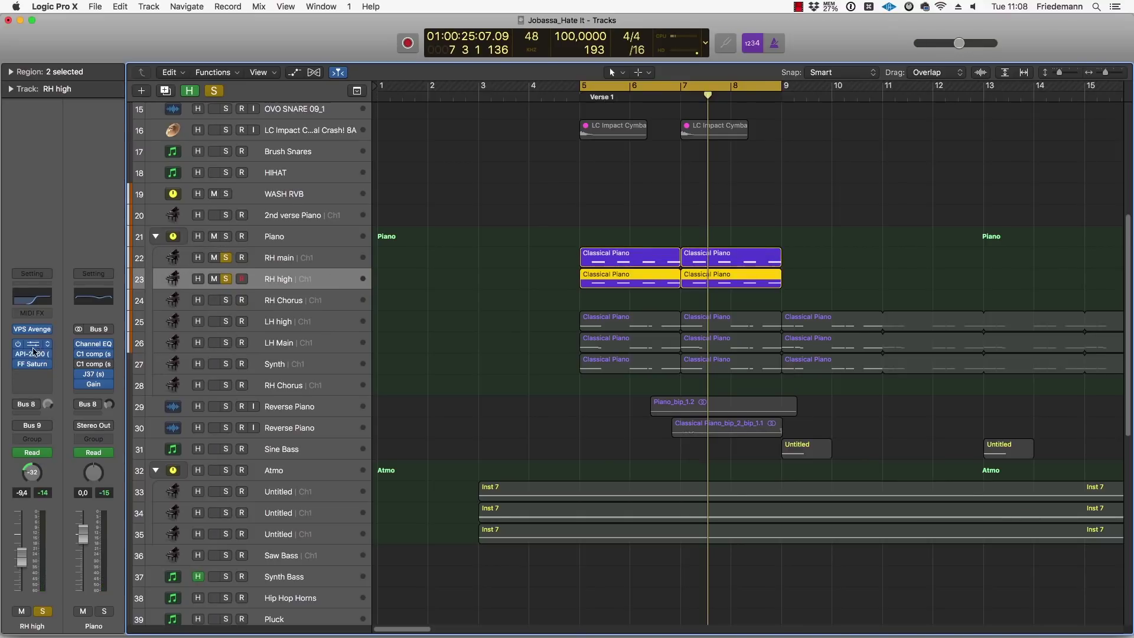
pyautogui.press('Up')
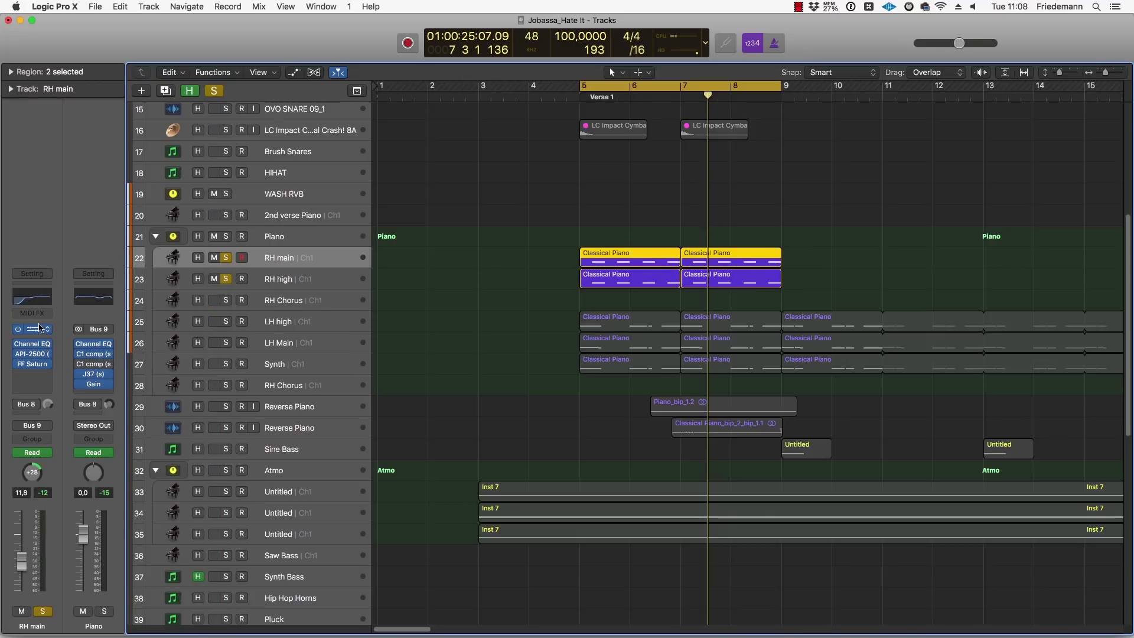
pyautogui.press('Down')
pyautogui.click(35, 300)
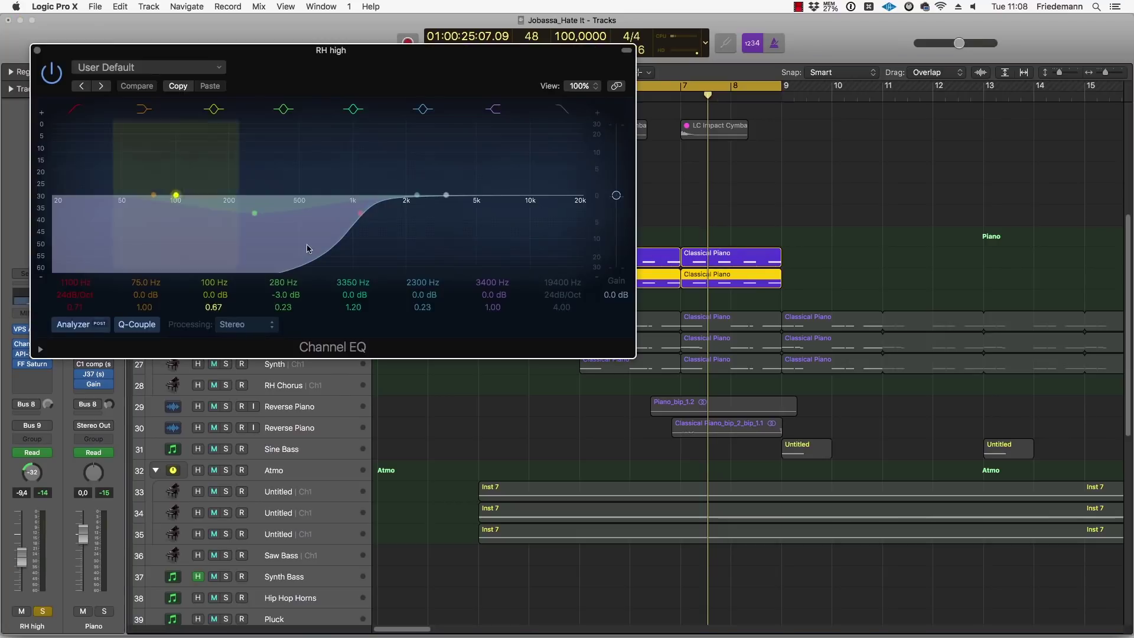
pyautogui.click(36, 51)
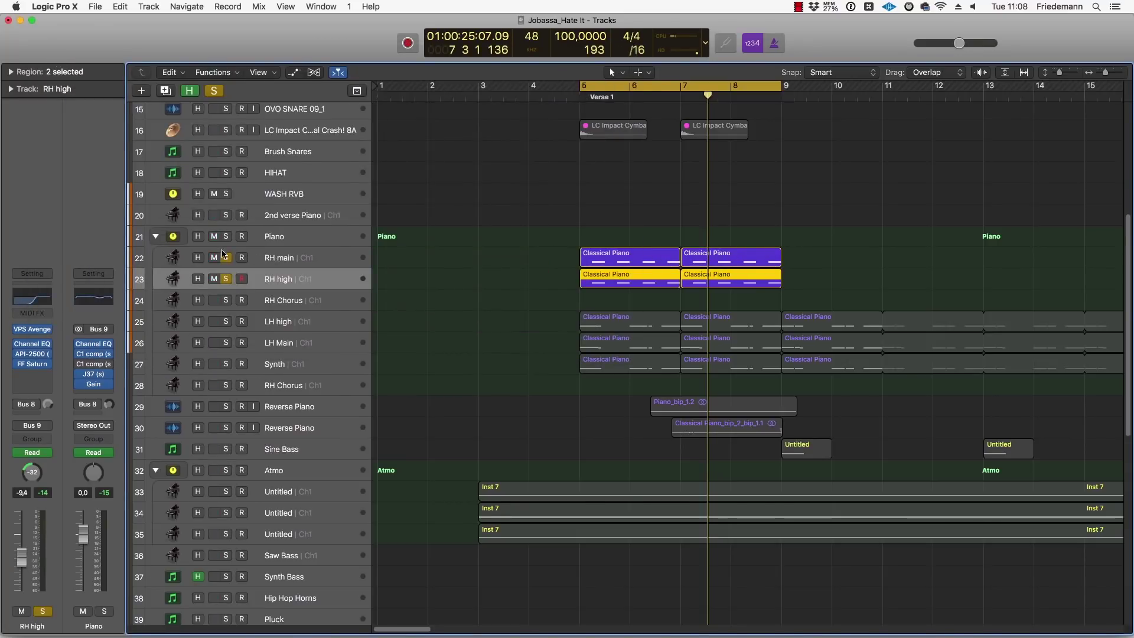
# Step: Listen to RH high with and without RH main in the solo, and end with both tracks soloed
pyautogui.hotkey('shift', 'space')
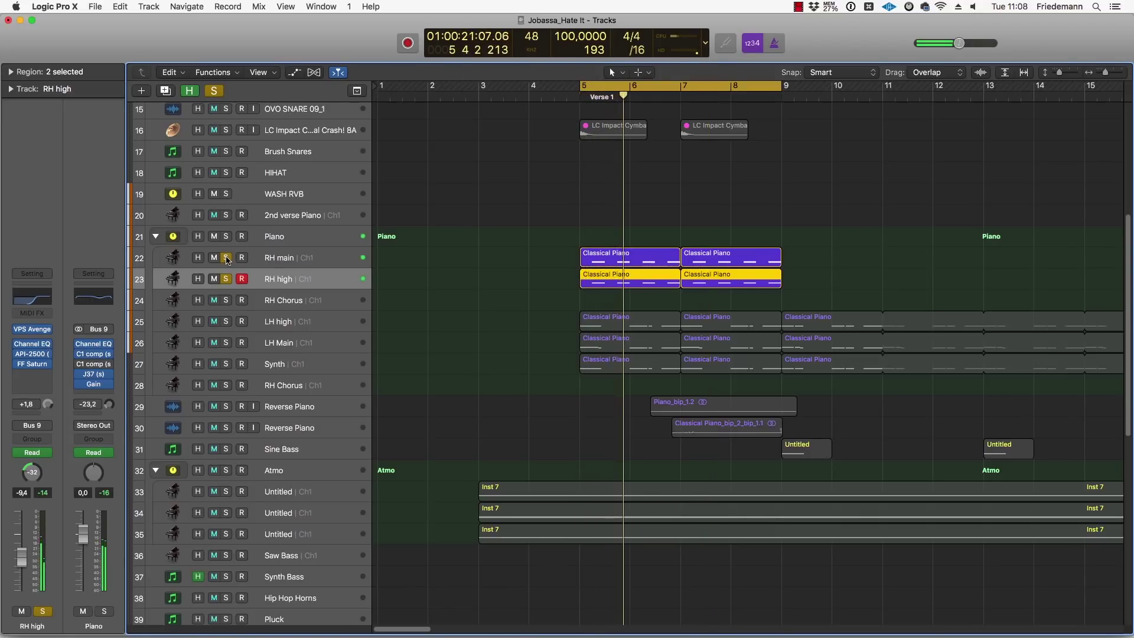
pyautogui.click(228, 260)
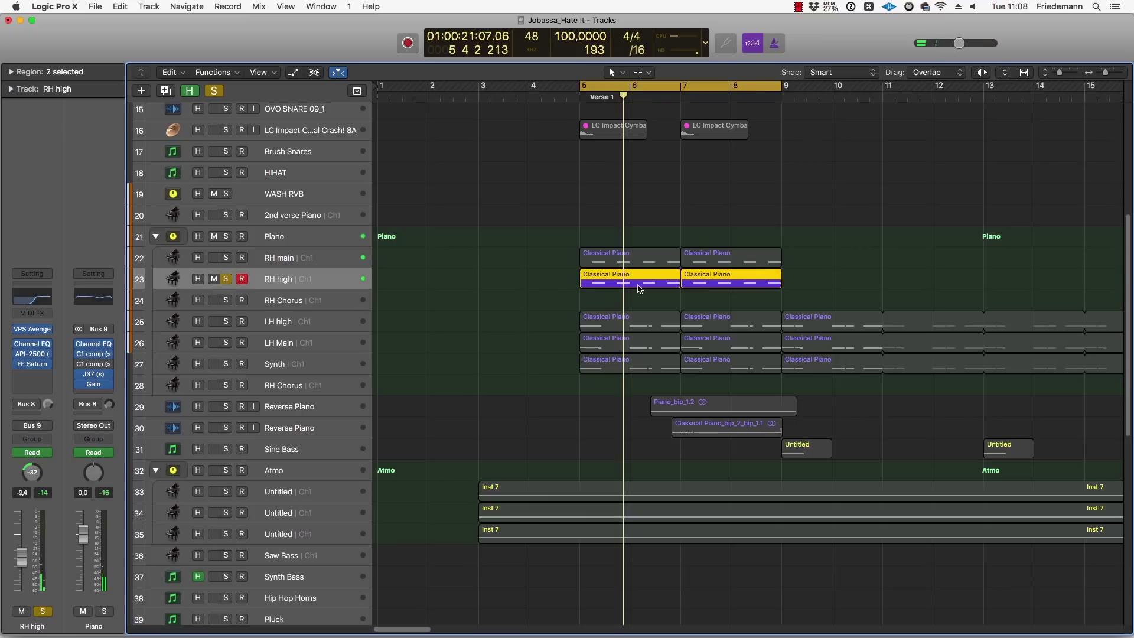
pyautogui.hotkey('shift', 'space')
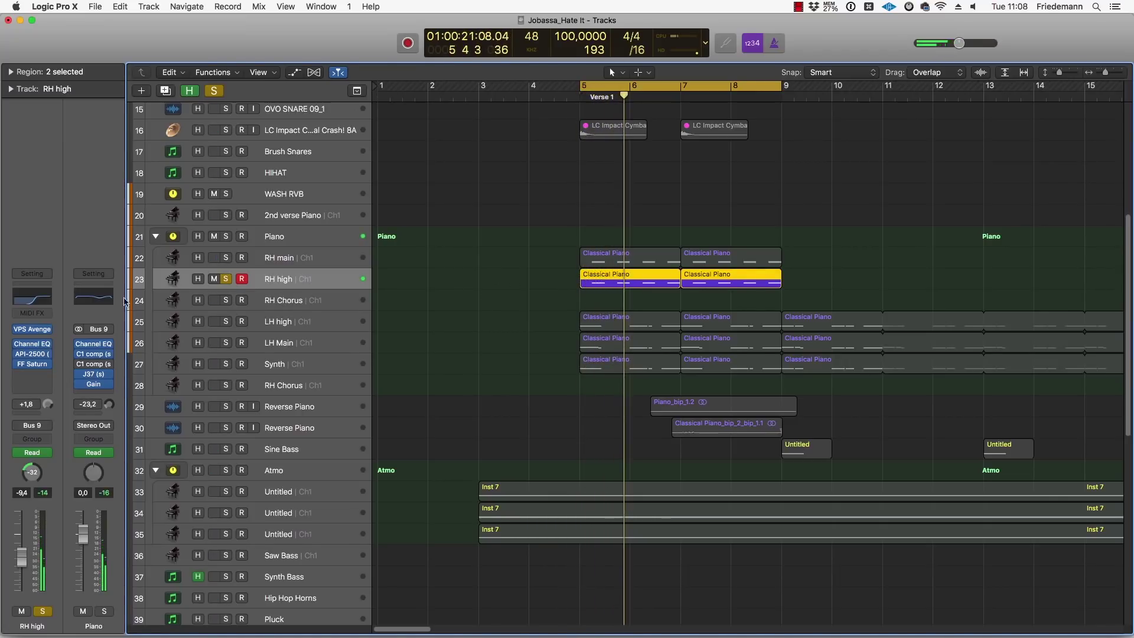
pyautogui.click(226, 258)
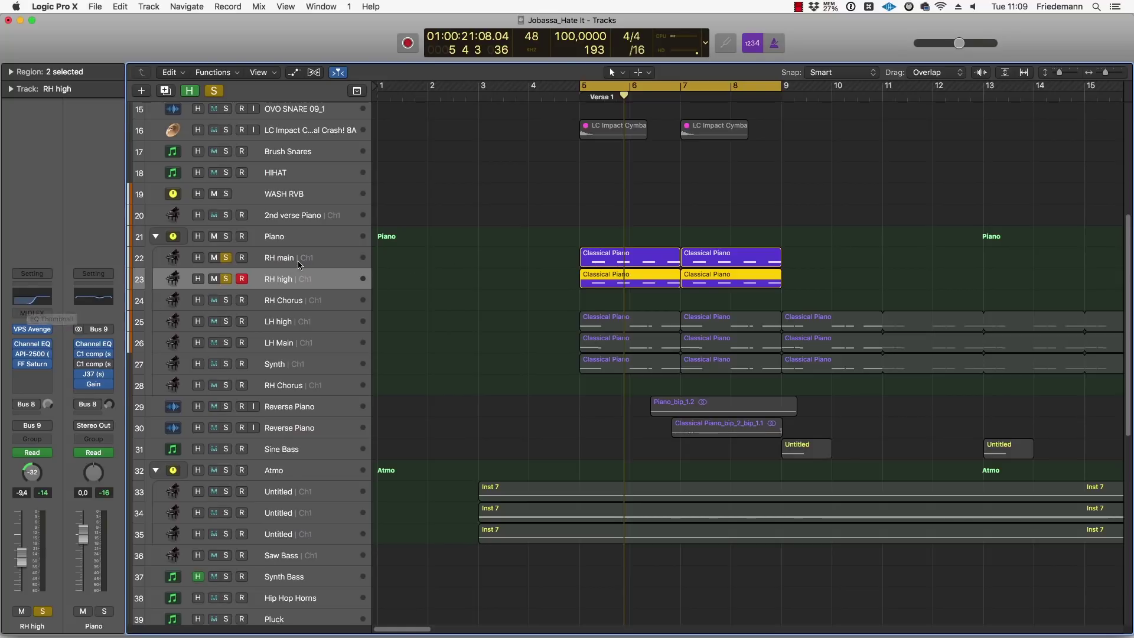
# Step: Play RH main and RH high each alone in solo to compare them, and solo both together again
pyautogui.press('Up')
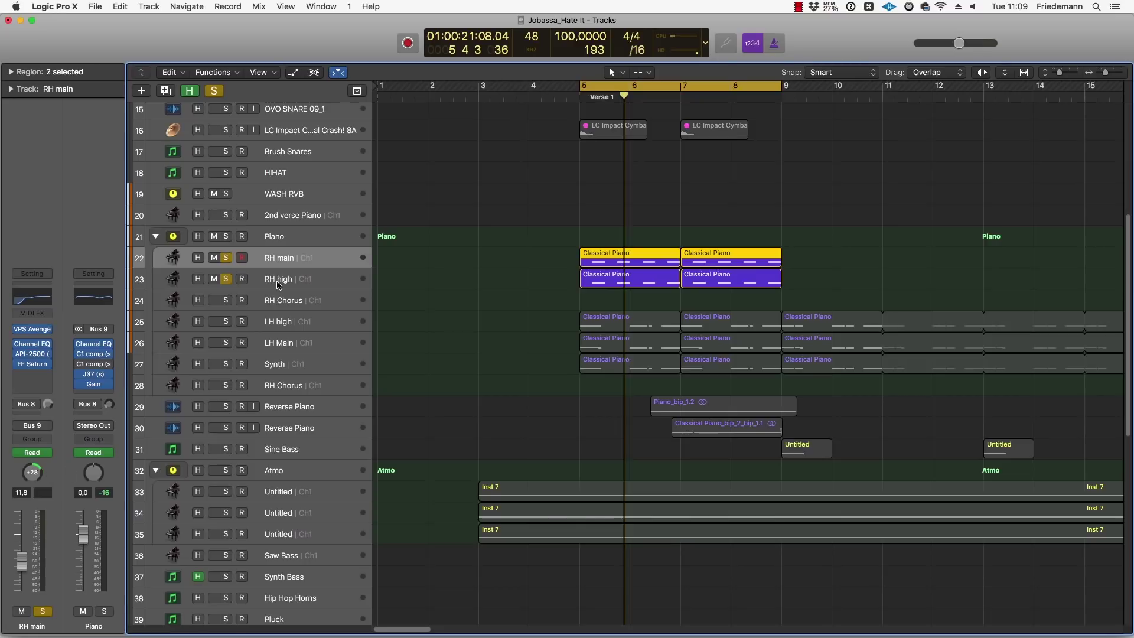
pyautogui.click(226, 279)
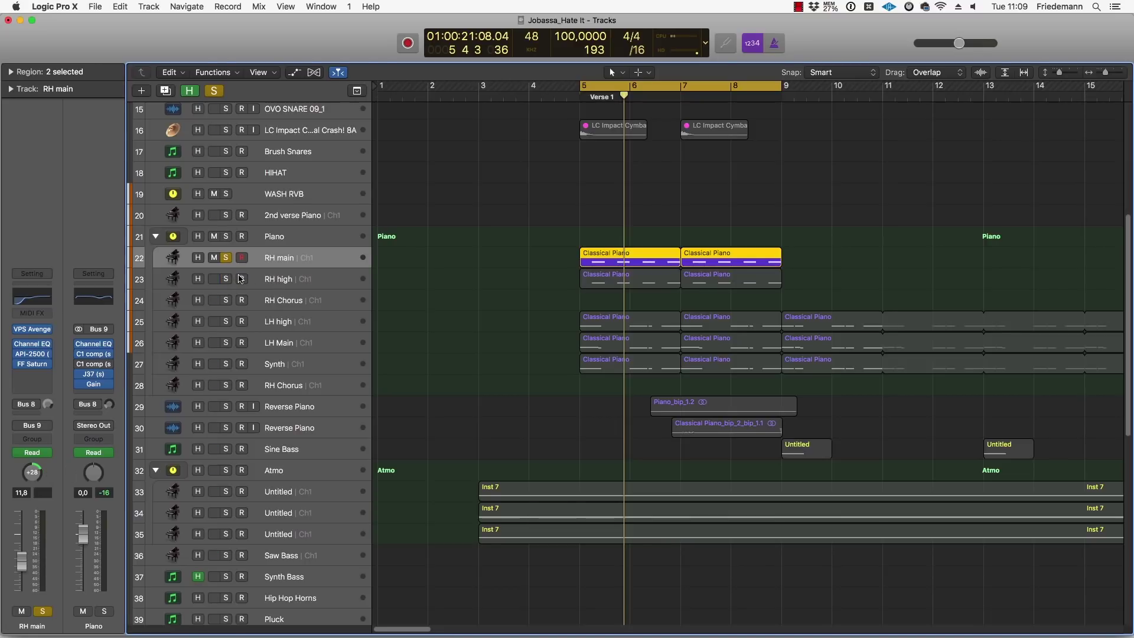
pyautogui.press('space')
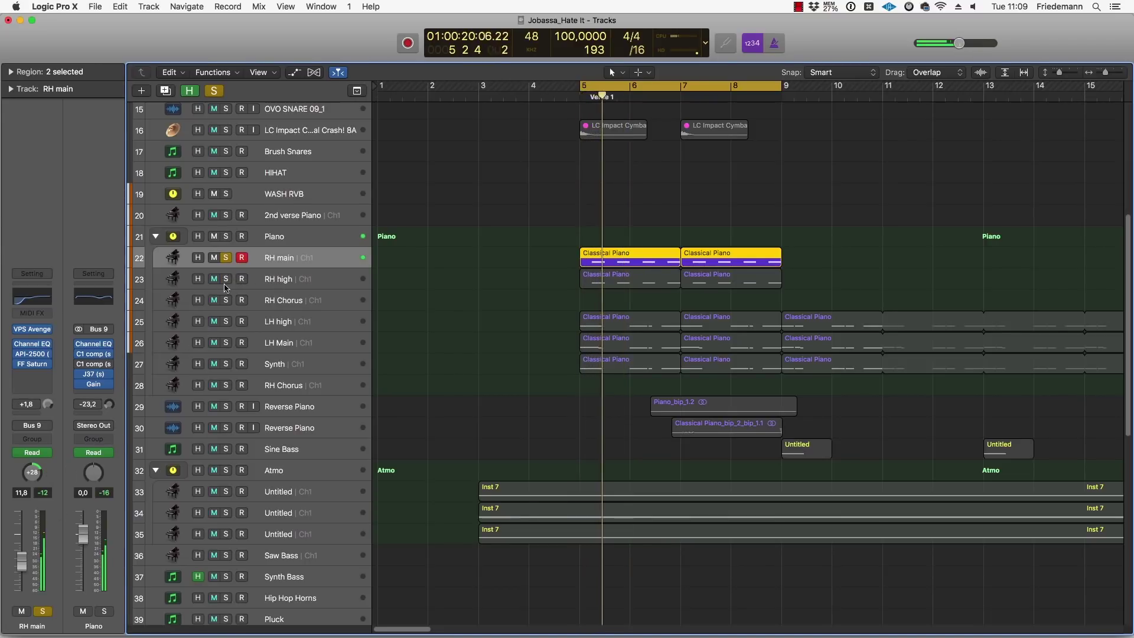
pyautogui.click(243, 282)
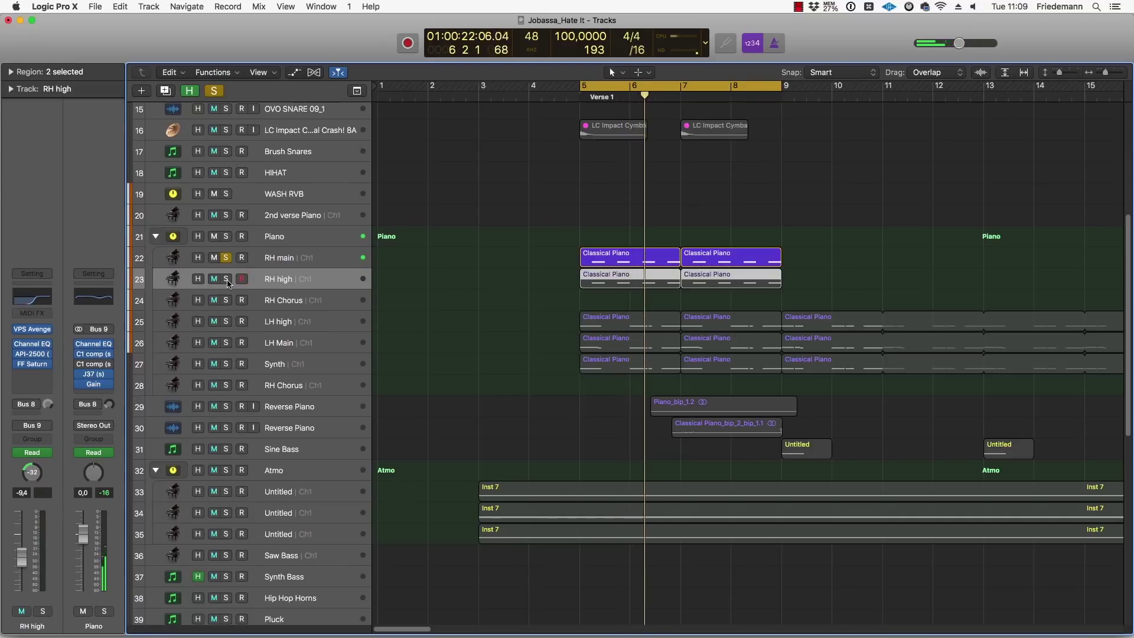
pyautogui.click(226, 279)
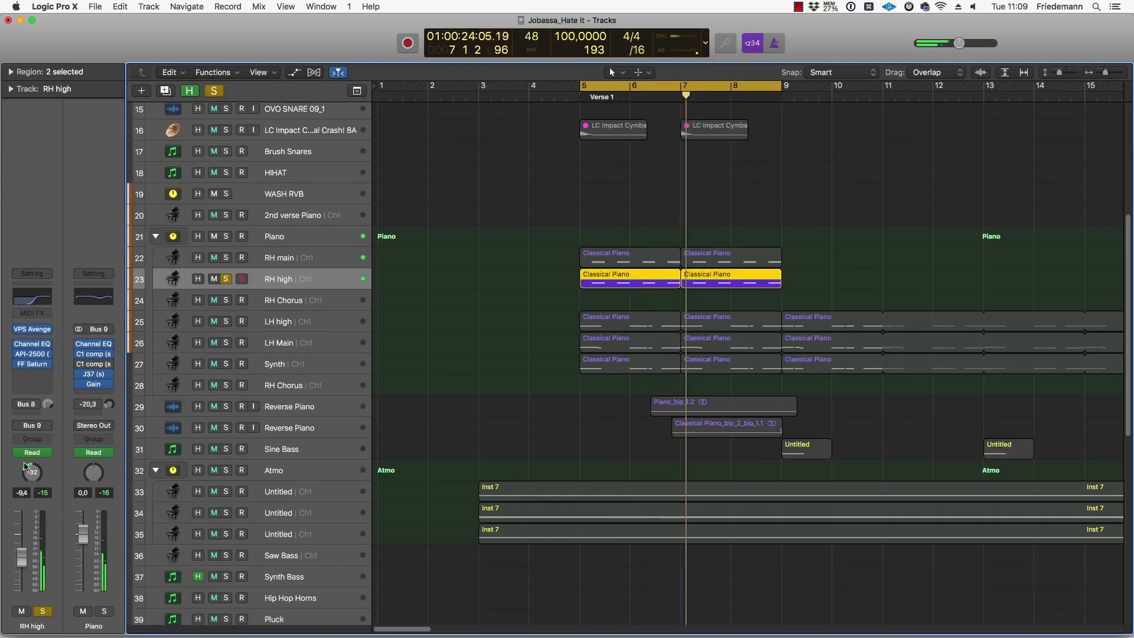
pyautogui.click(226, 260)
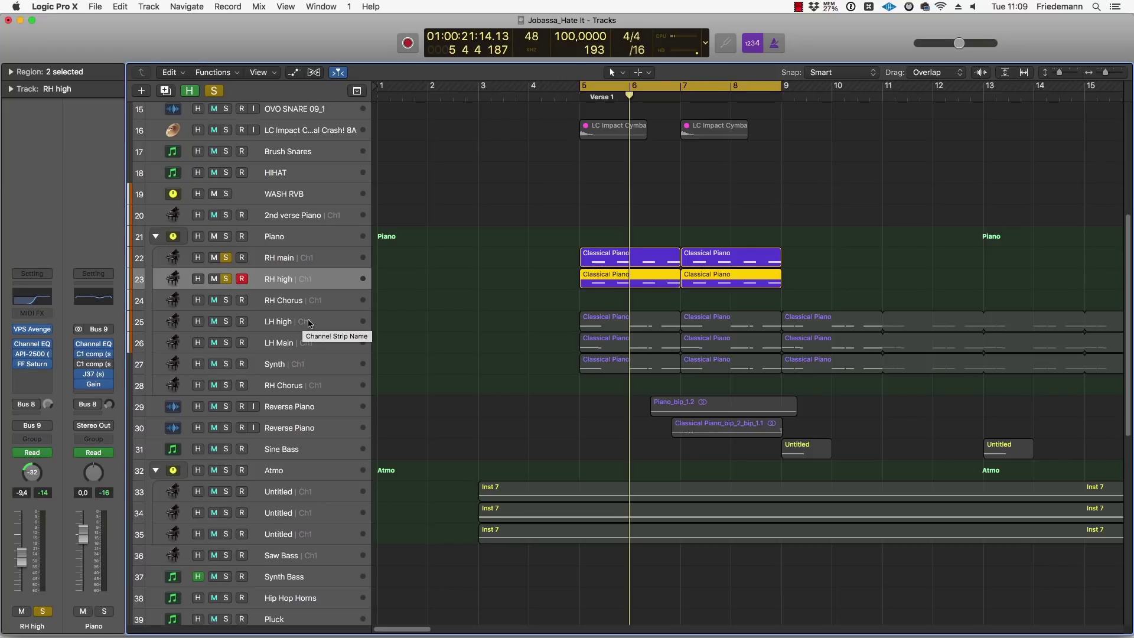
# Step: Select LH high, and listen to LH Main and LH high each alone in solo and both together
pyautogui.click(266, 323)
pyautogui.keyDown('alt'); pyautogui.click(225, 343); pyautogui.keyUp('alt')
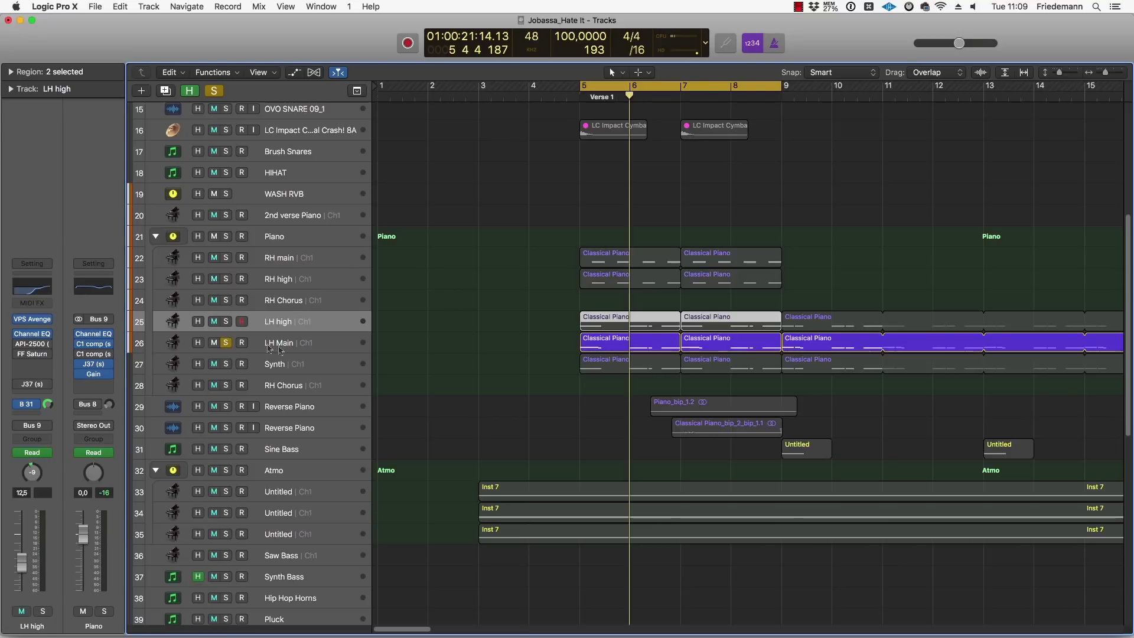
pyautogui.press('space')
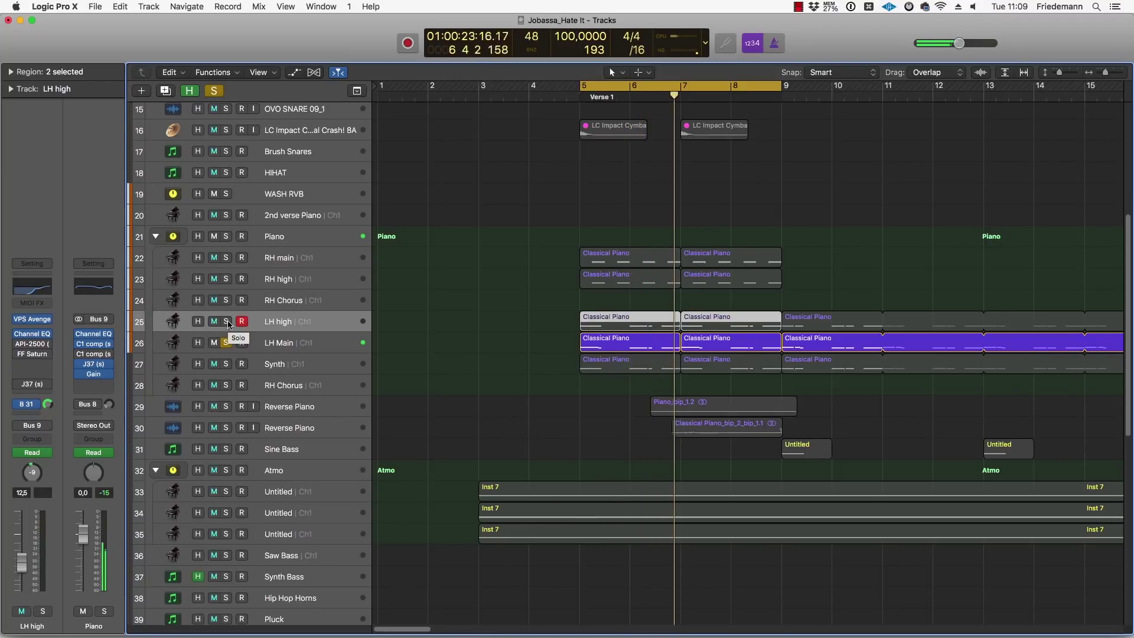
pyautogui.keyDown('alt'); pyautogui.click(226, 322); pyautogui.keyUp('alt')
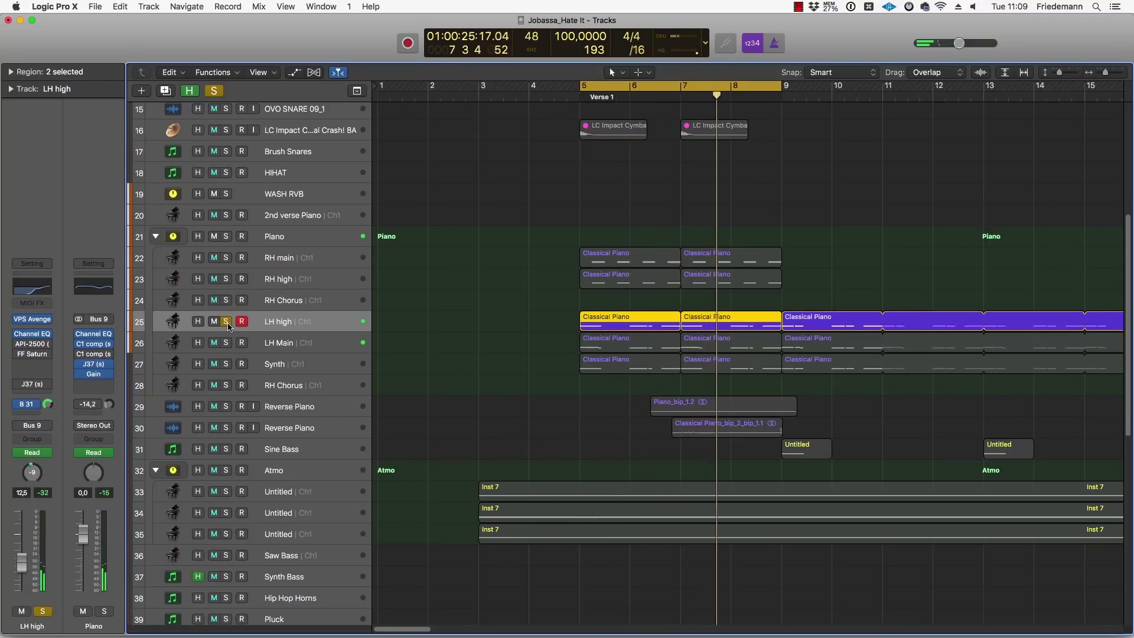
pyautogui.click(227, 343)
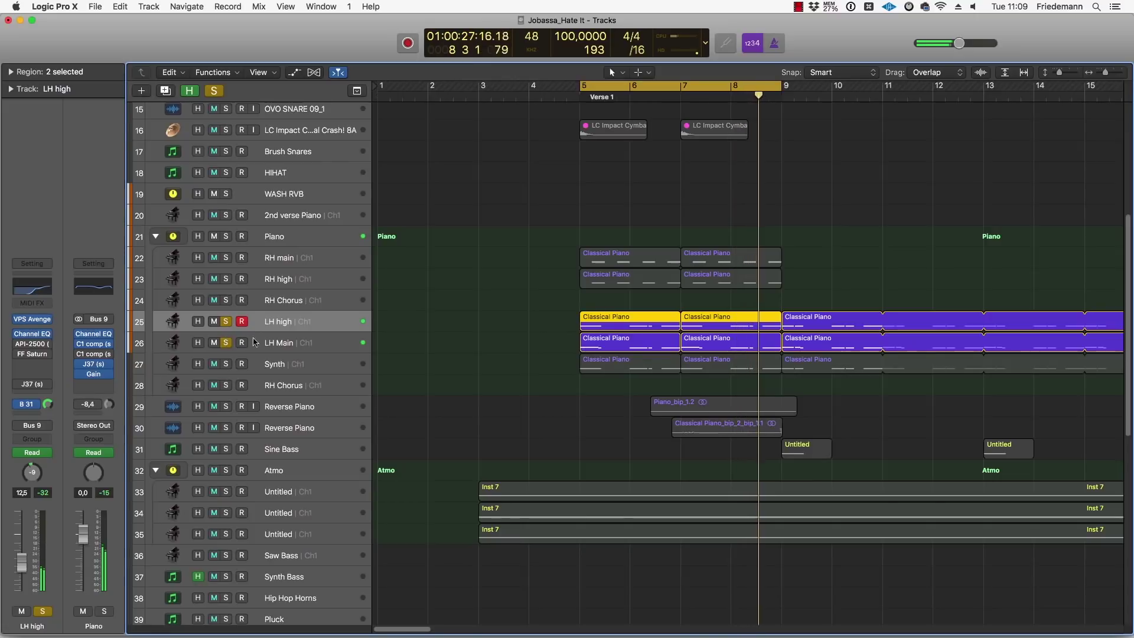
# Step: Listen to the Synth track alone in solo, switch the solo to the whole Piano stack, and select the Synth track
pyautogui.keyDown('alt'); pyautogui.click(227, 364); pyautogui.keyUp('alt')
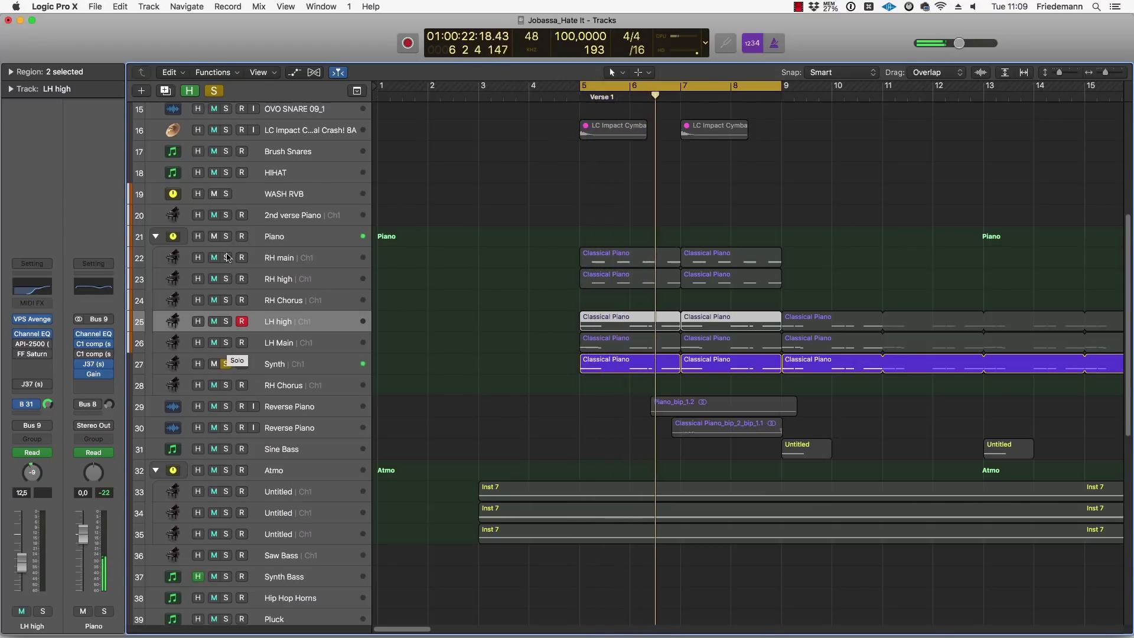
pyautogui.keyDown('alt'); pyautogui.click(228, 354); pyautogui.keyUp('alt')
pyautogui.click(226, 363)
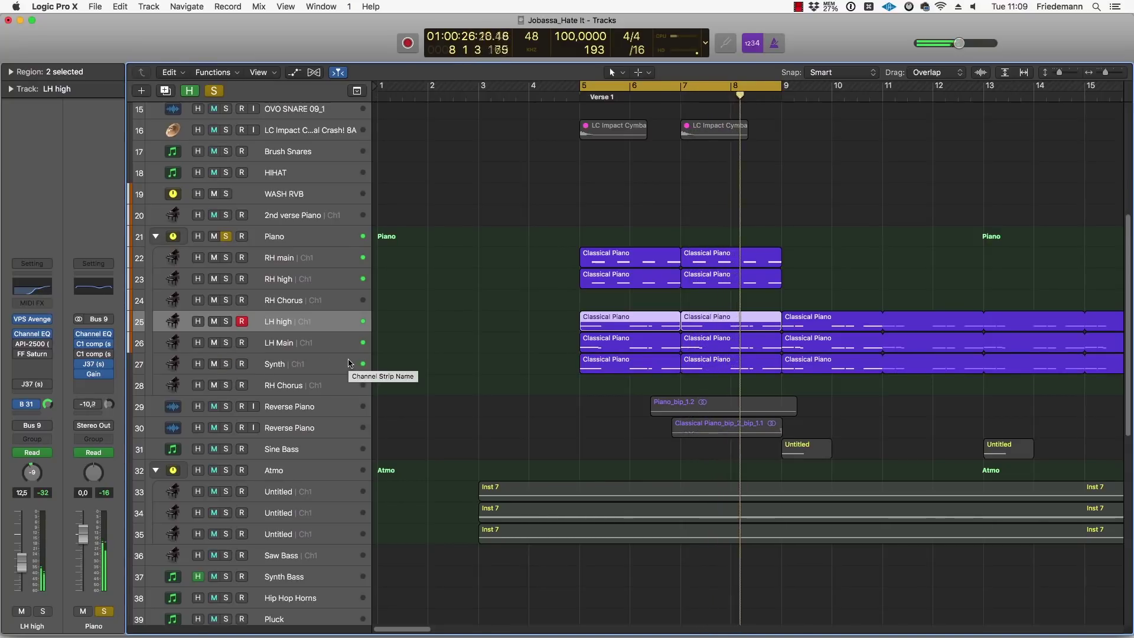
pyautogui.click(298, 370)
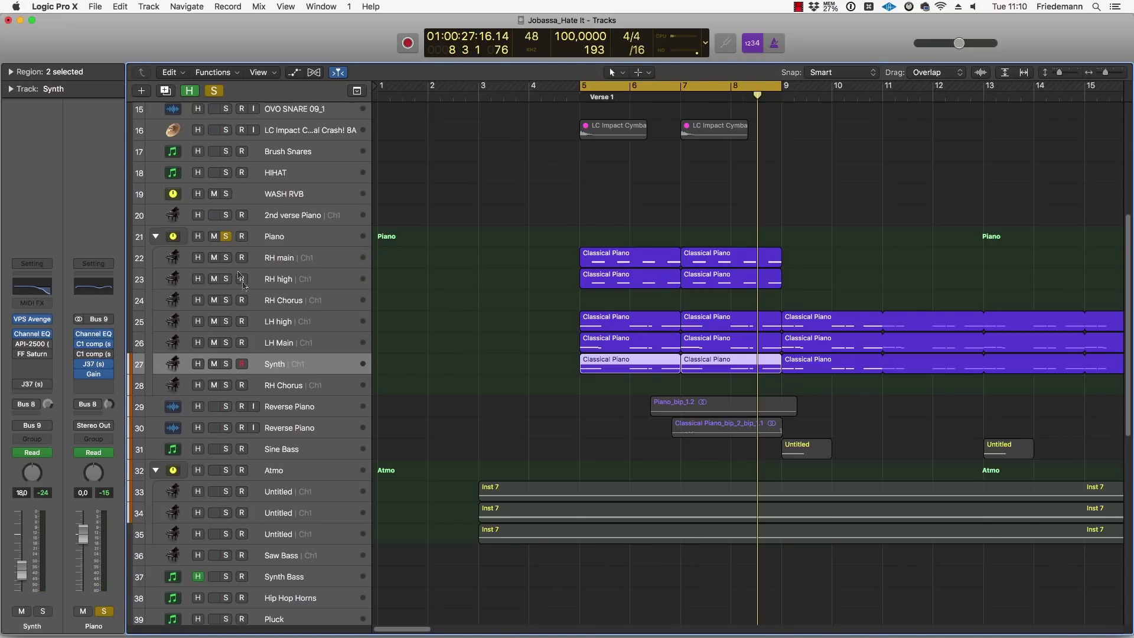
# Step: Switch the solo from the Piano stack to both Reverse Piano tracks, select the Piano_bip_1.2 one, and listen to them
pyautogui.click(228, 239)
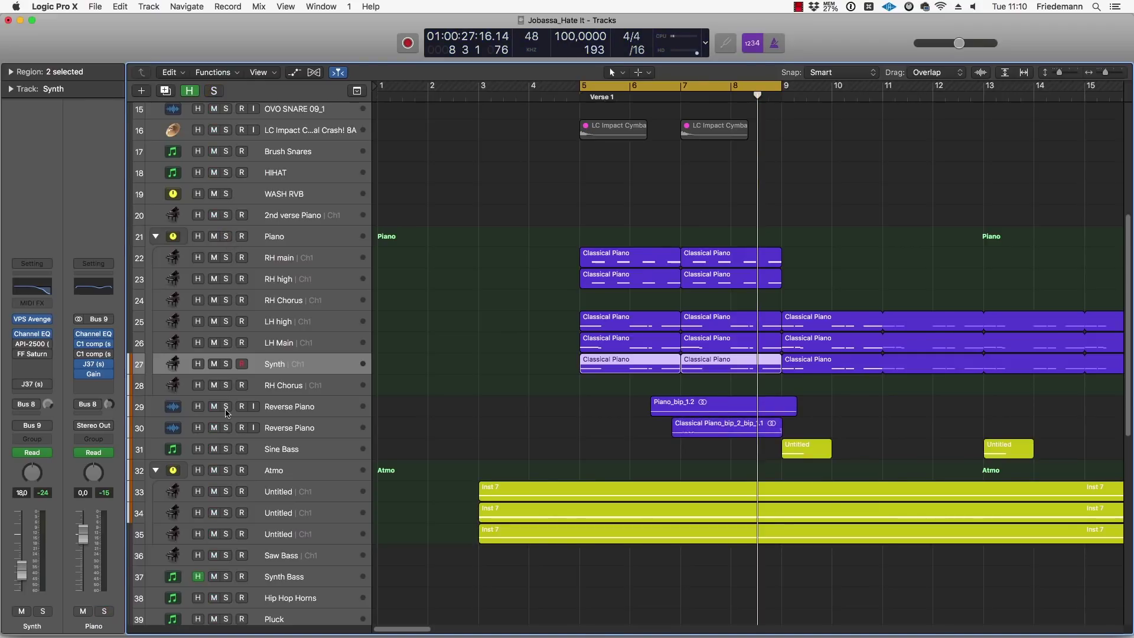
pyautogui.moveTo(228, 413); pyautogui.dragTo(228, 425)
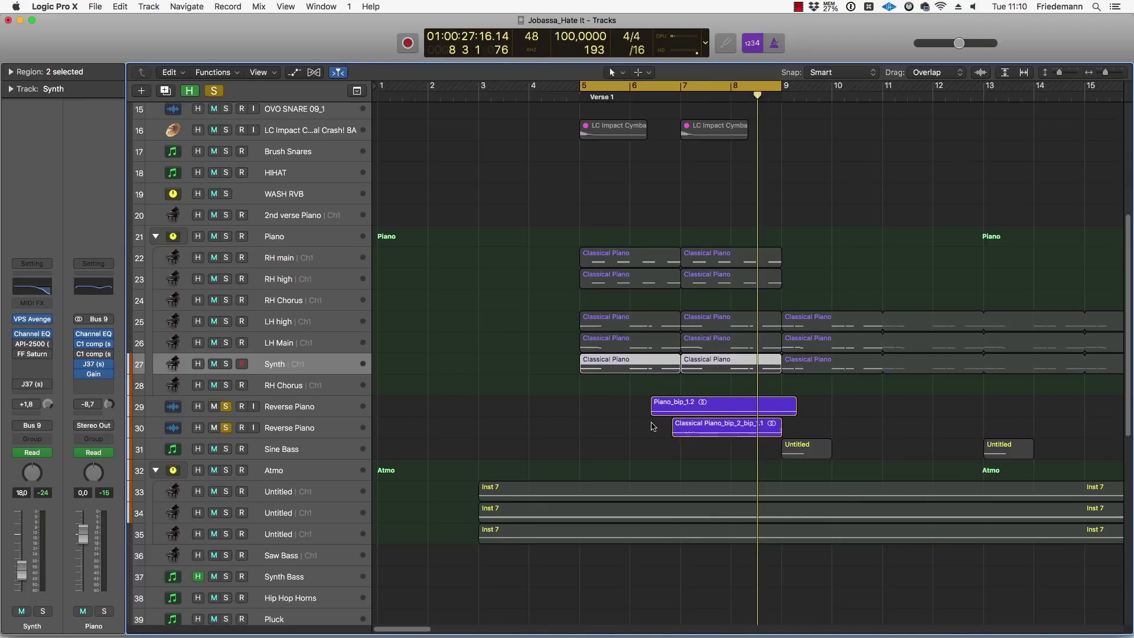
pyautogui.press('z')
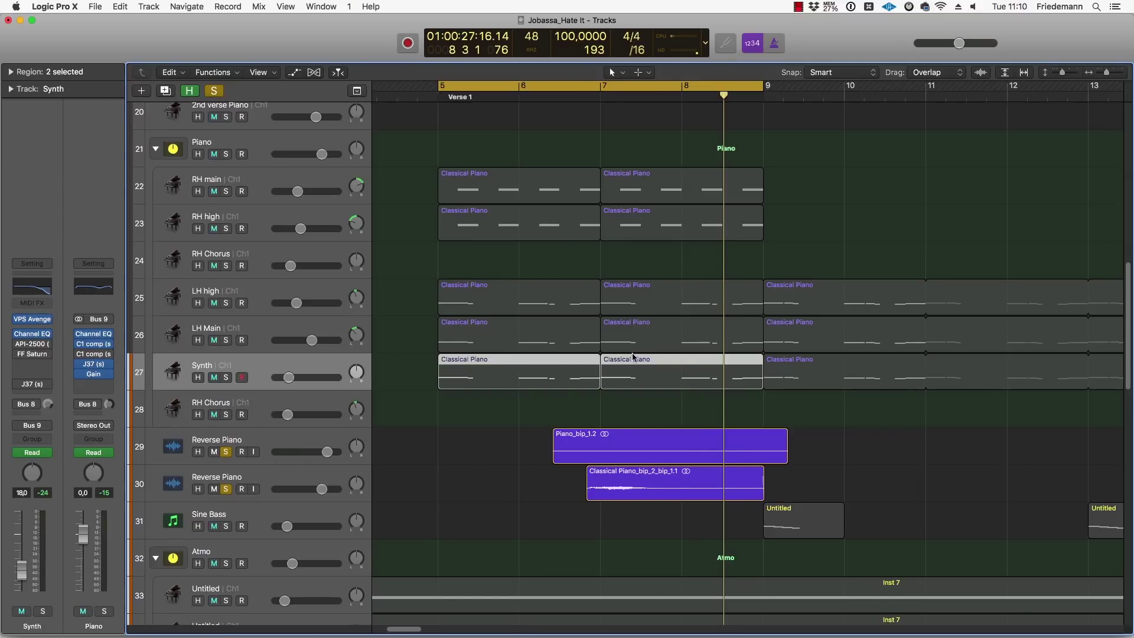
pyautogui.click(303, 440)
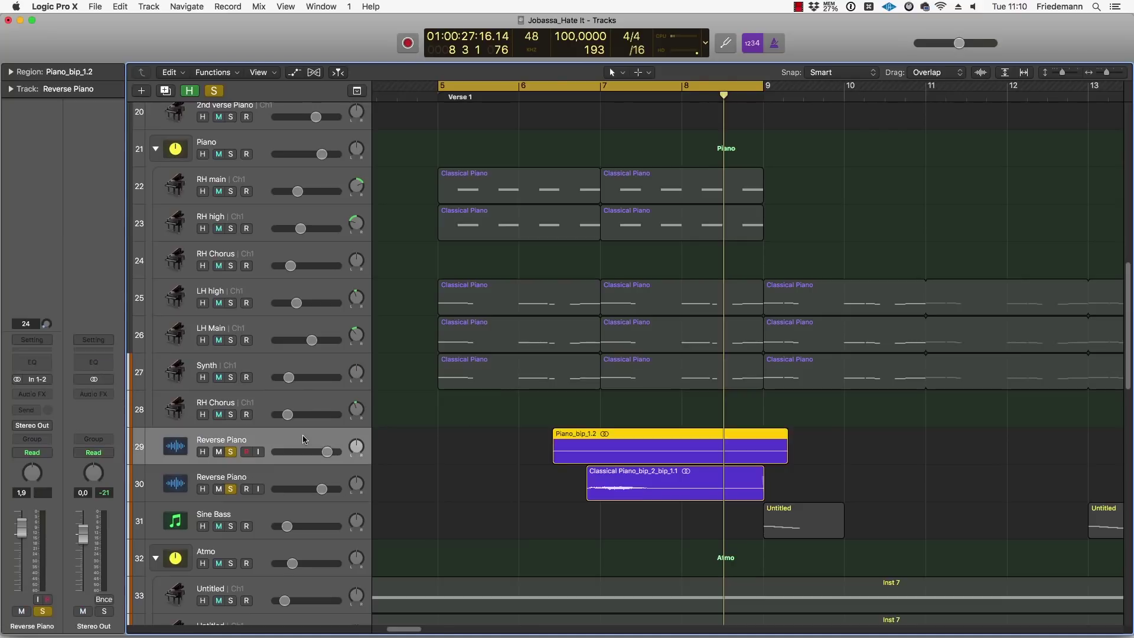
pyautogui.click(623, 260)
pyautogui.press('space')
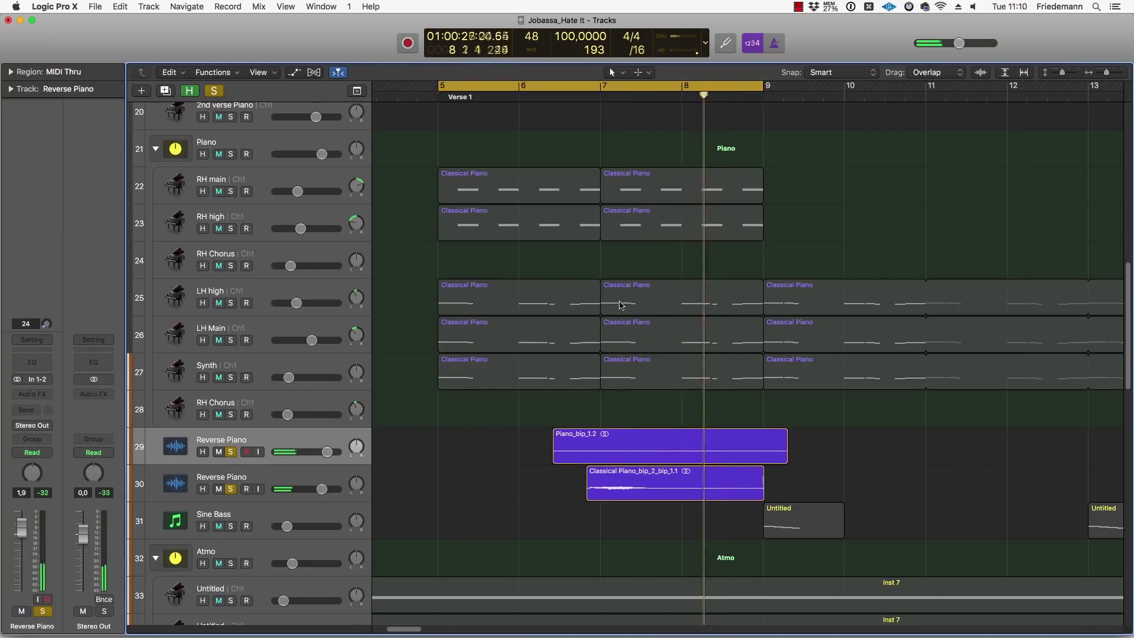
pyautogui.press('space')
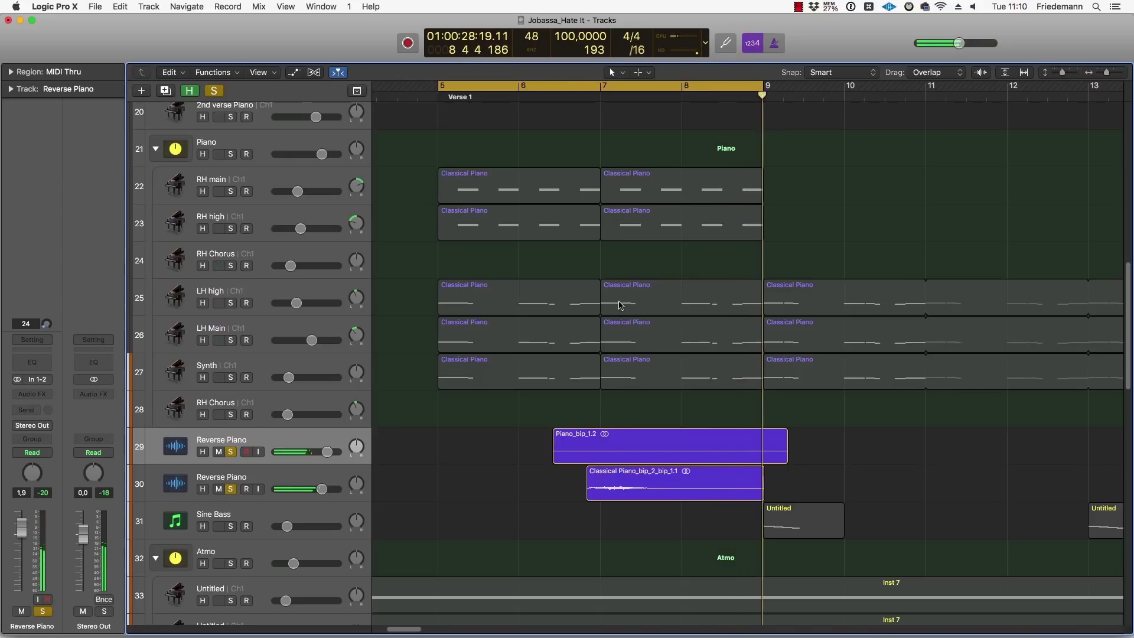
# Step: Take the Reverse Piano tracks out of solo and listen to the Atmo stack alone over the Verse 1 cycle
pyautogui.click(232, 452)
pyautogui.scroll(-5, 572, 486)
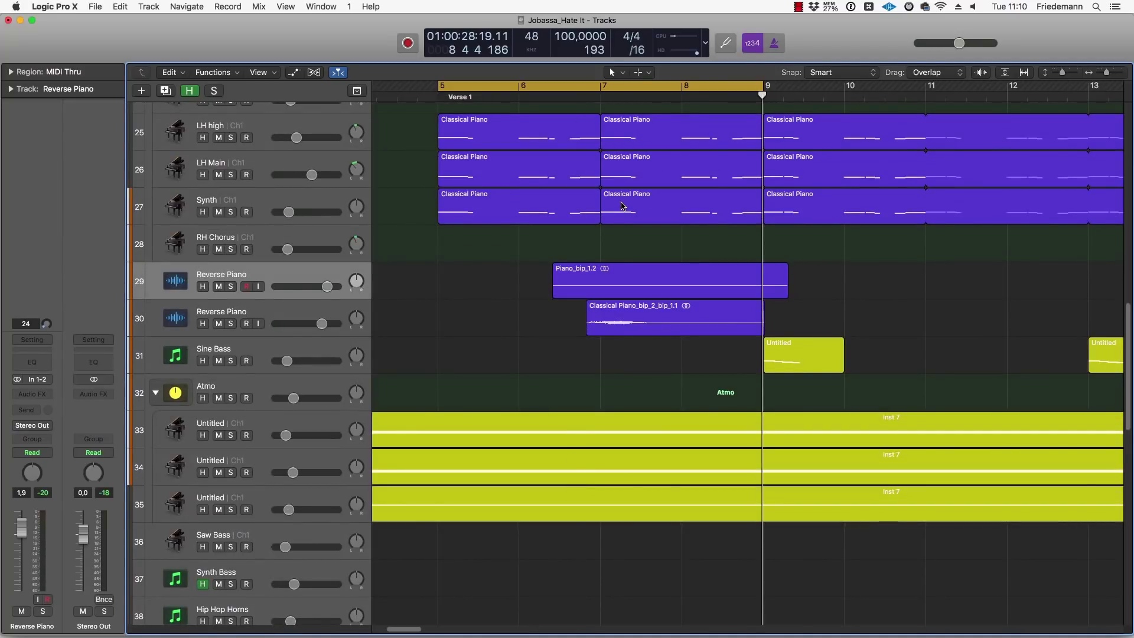
pyautogui.scroll(-2, 604, 236)
pyautogui.press('s')
pyautogui.press('super+Left')
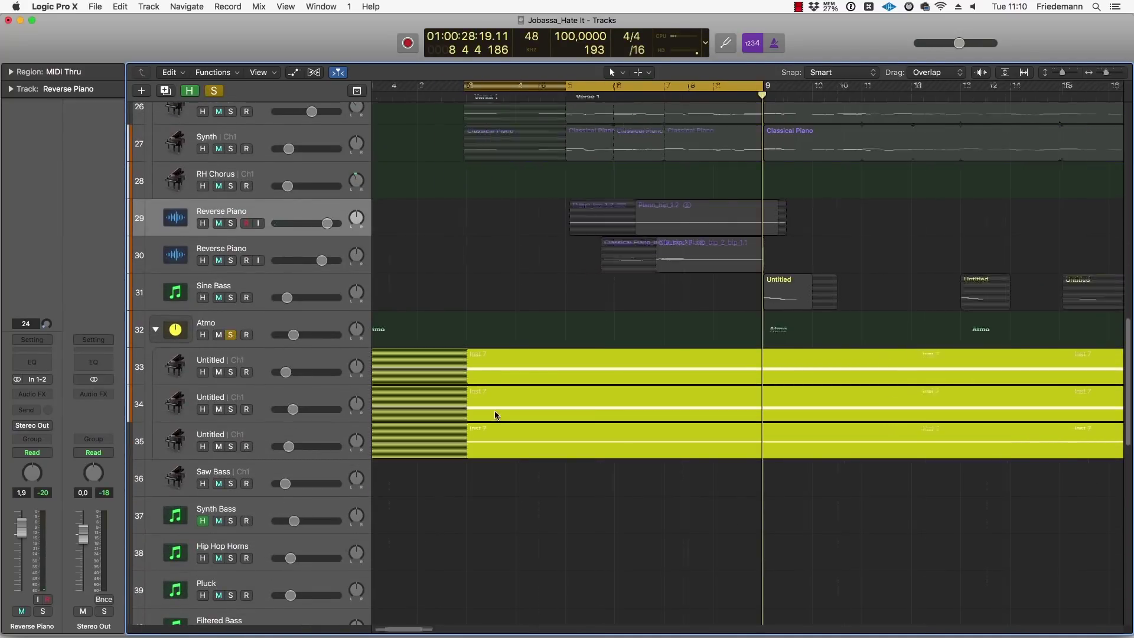
pyautogui.click(614, 96)
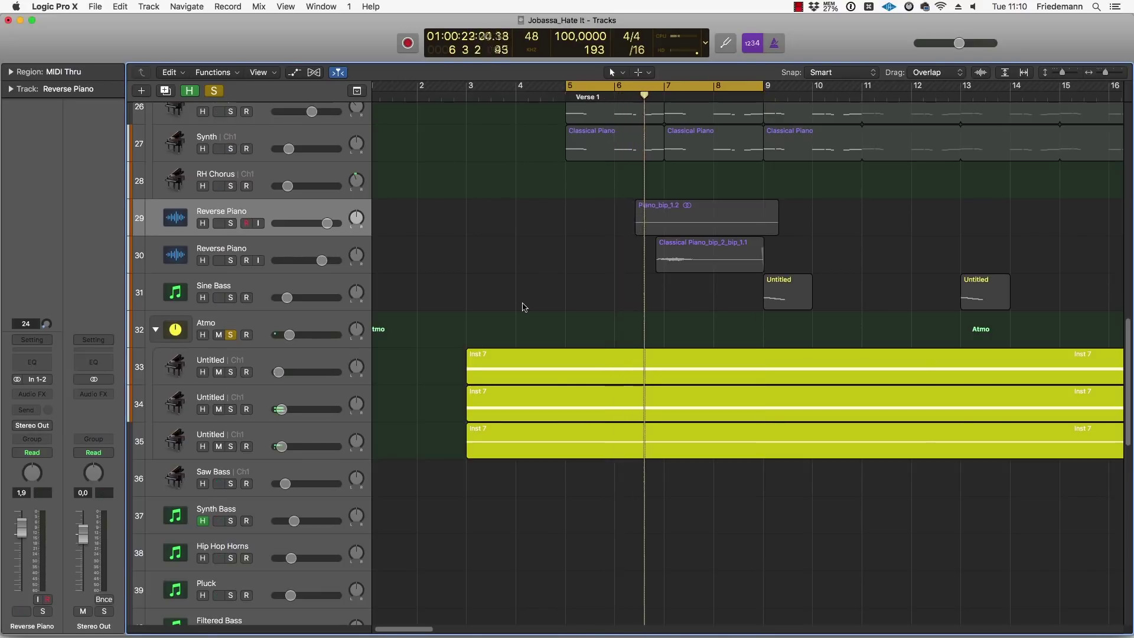
pyautogui.scroll(2, 514, 307)
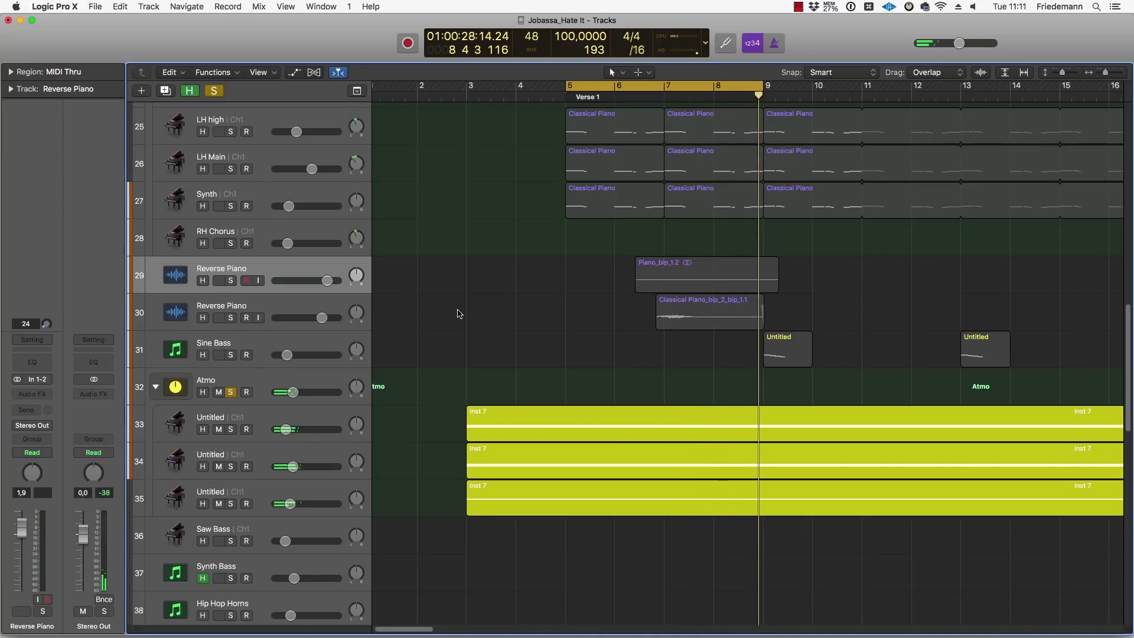
# Step: Display the track automation, examine the volume curves of the Atmo stack and its three tracks, and hide the automation again
pyautogui.press('a')
pyautogui.scroll(-5, 460, 313)
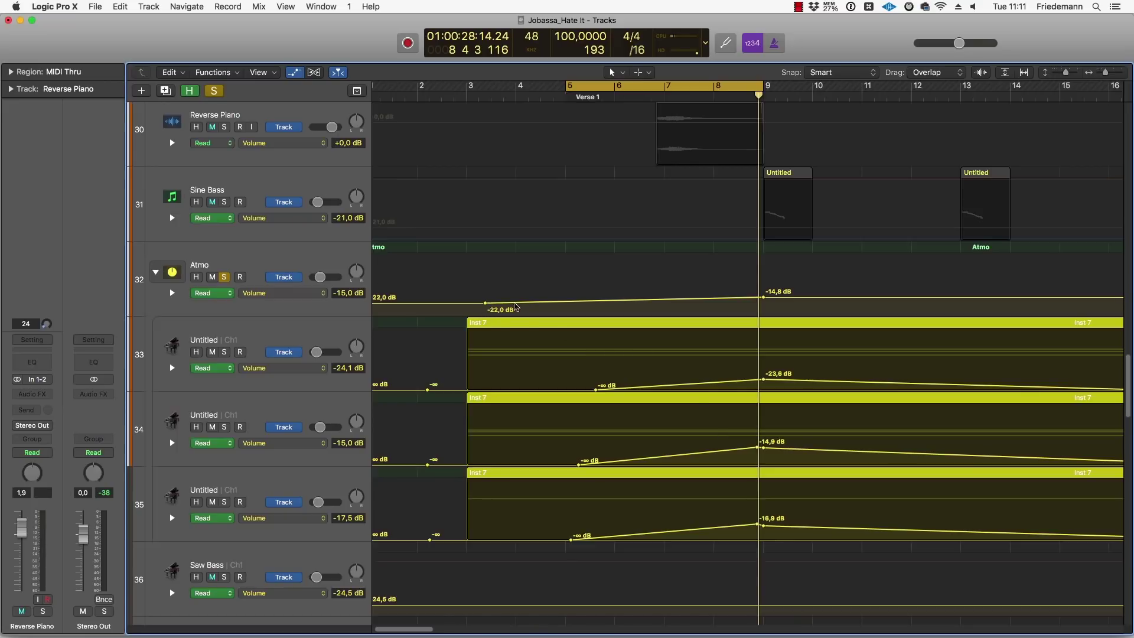
pyautogui.click(304, 266)
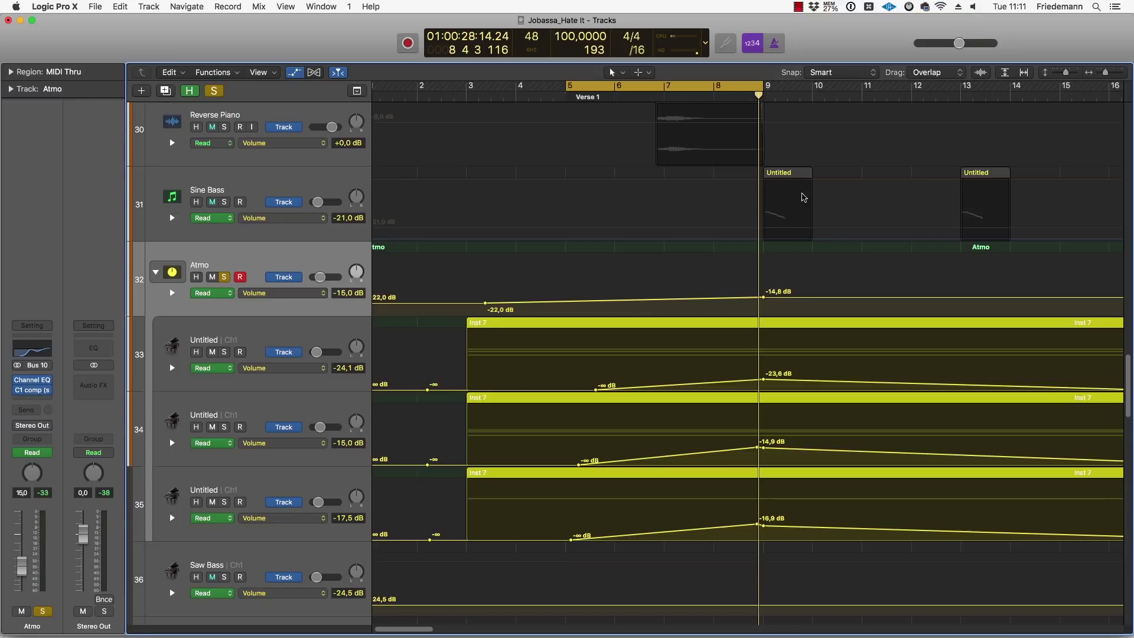
pyautogui.press('a')
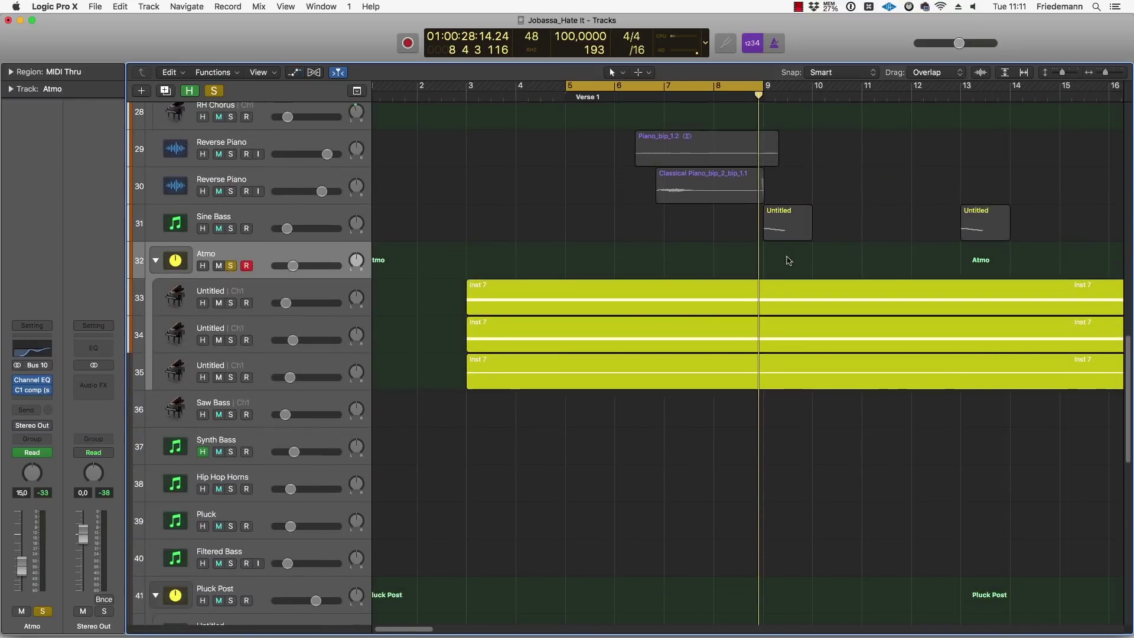
# Step: Take the Atmo stack out of solo and collapse it
pyautogui.click(230, 266)
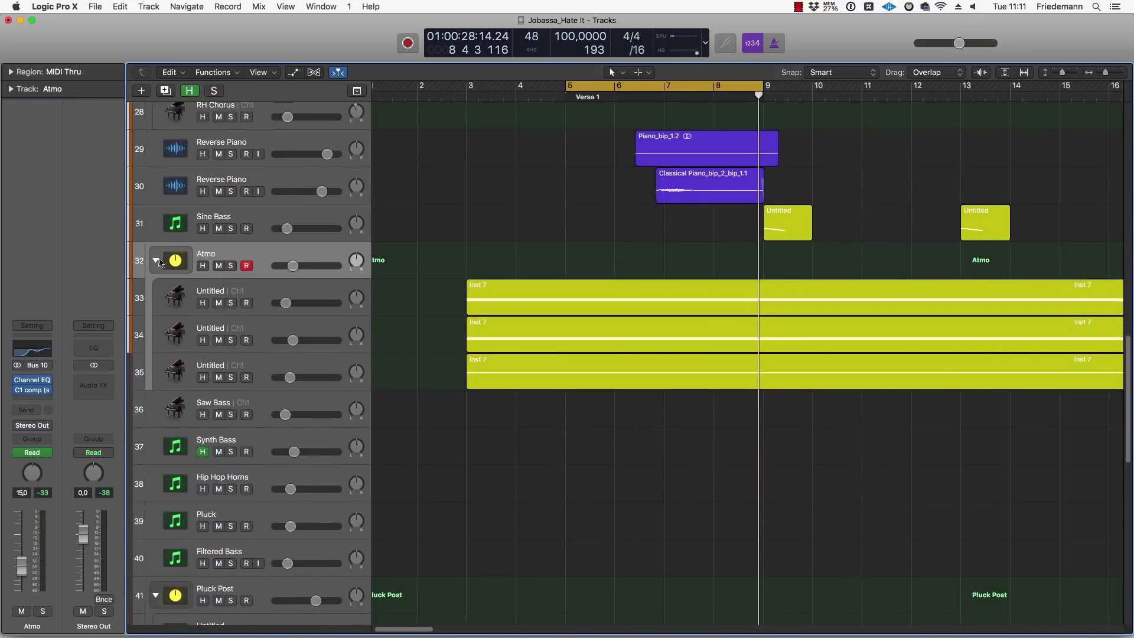
pyautogui.click(156, 260)
pyautogui.scroll(4, 582, 339)
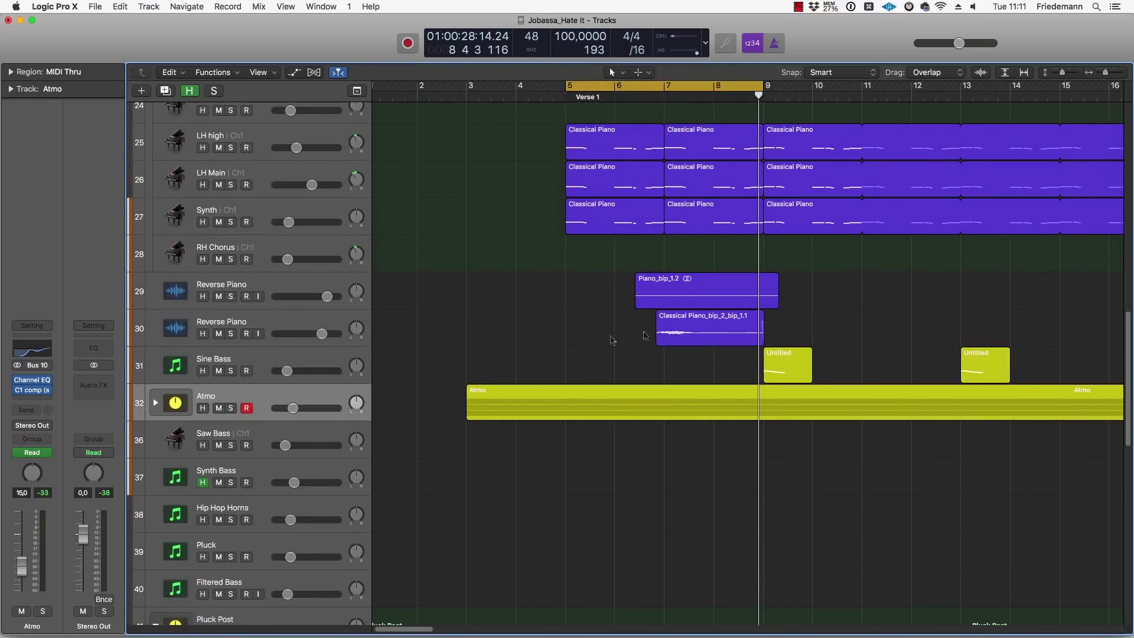
# Step: Turn off the four-bar cycle range at the start of Verse 1
pyautogui.hscroll(4, 710, 201)
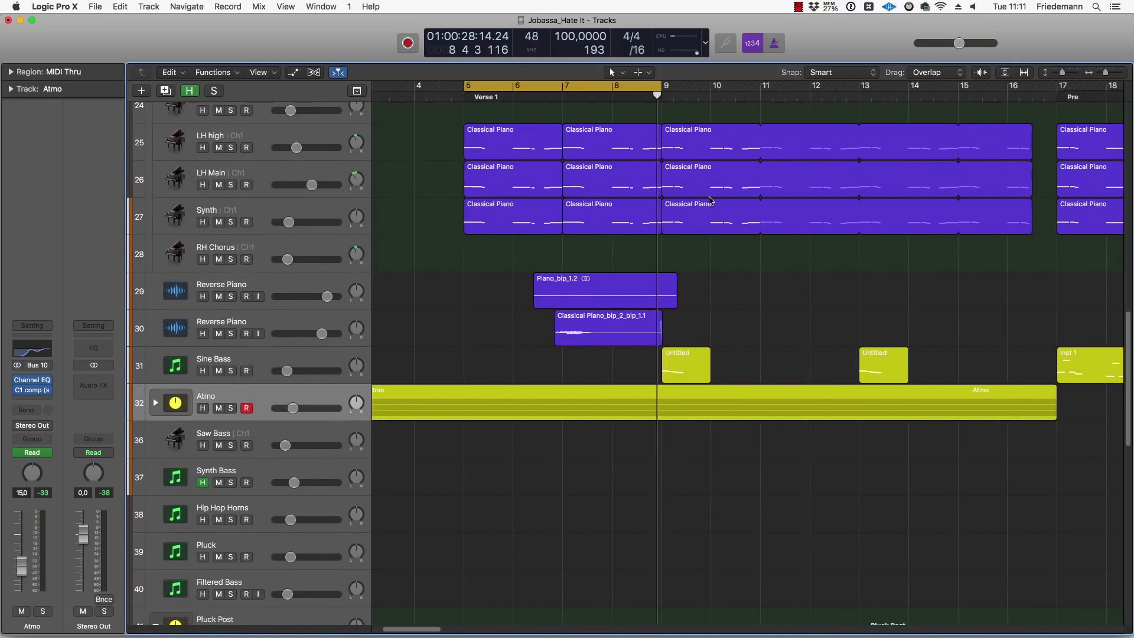
pyautogui.click(613, 86)
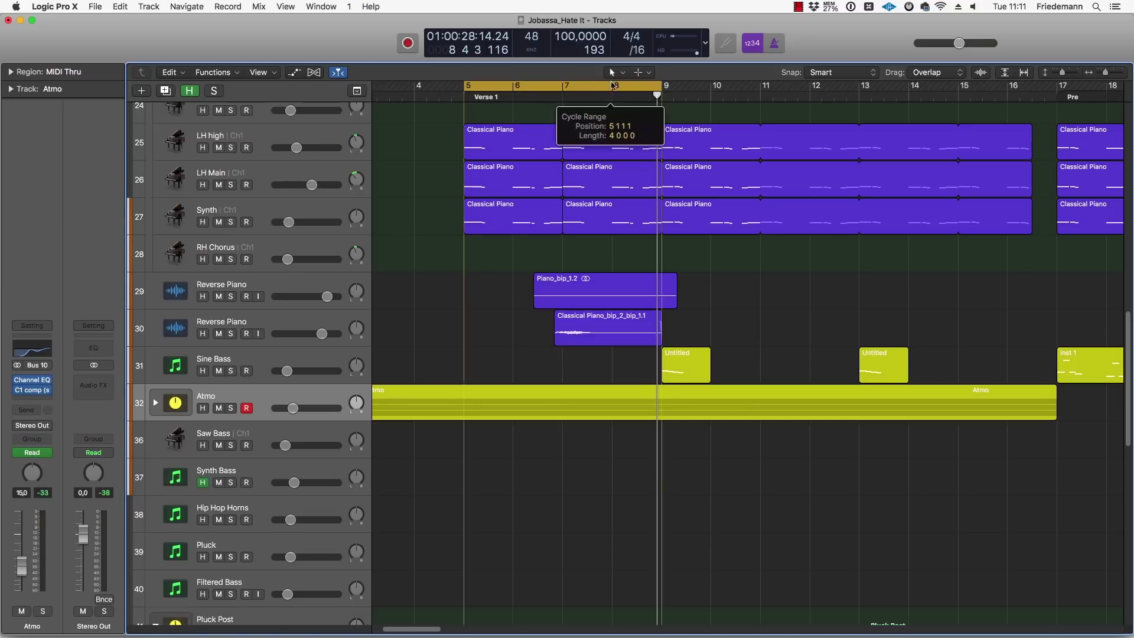
# Step: Select the BD regions at bars 9 and 13, and listen to the BD stack alone in solo
pyautogui.scroll(-3, 674, 294)
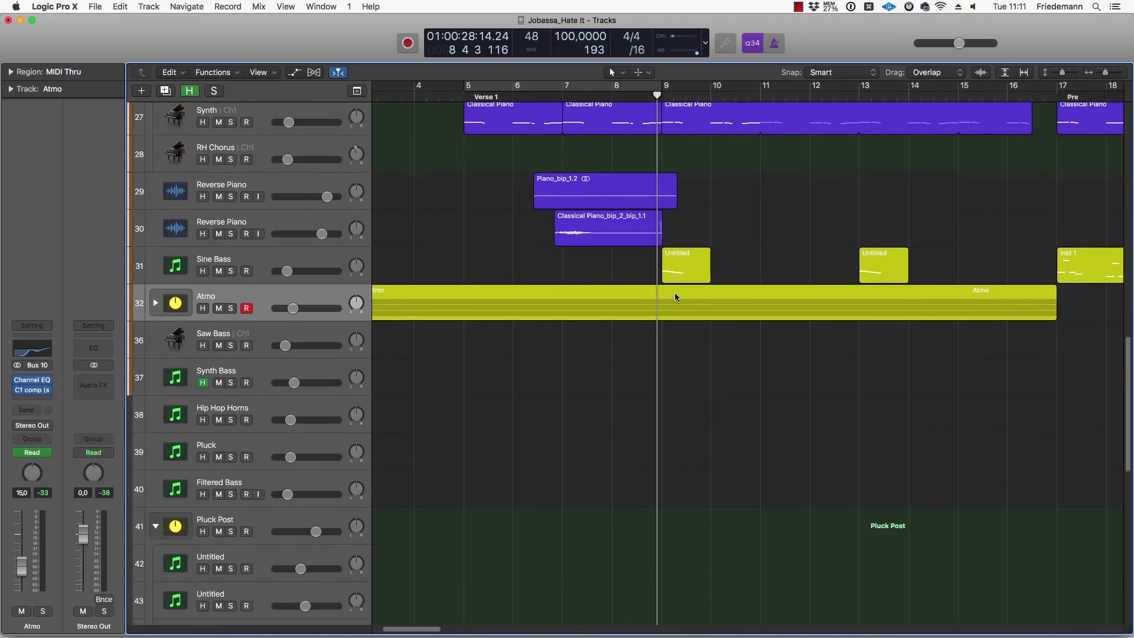
pyautogui.scroll(-12, 675, 294)
pyautogui.scroll(20, 675, 296)
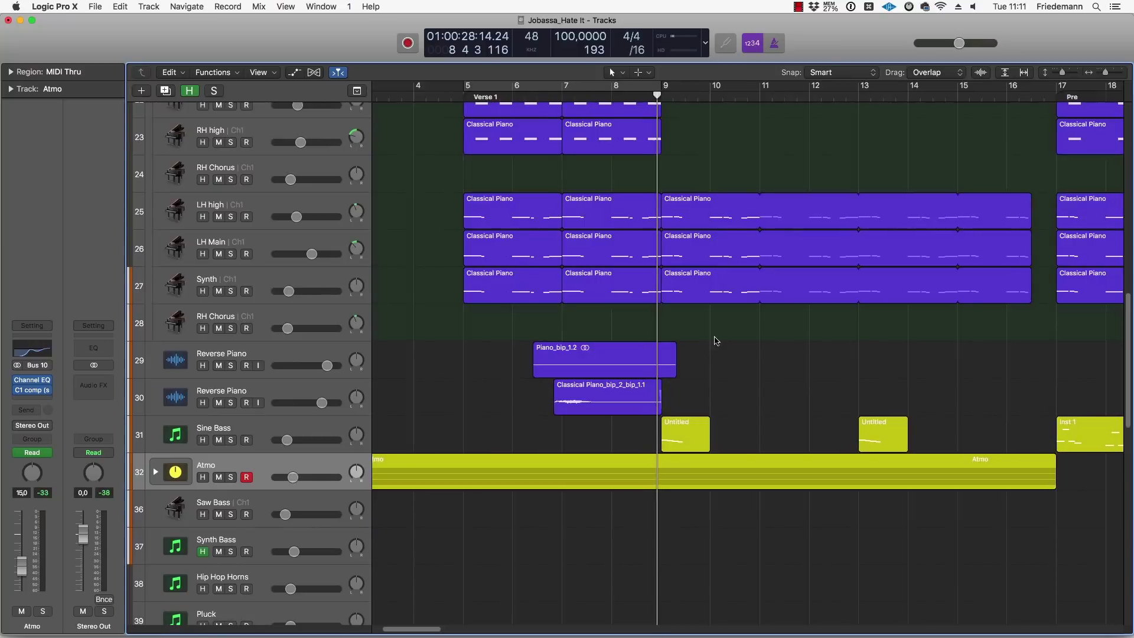
pyautogui.hscroll(3, 714, 336)
pyautogui.scroll(4, 669, 343)
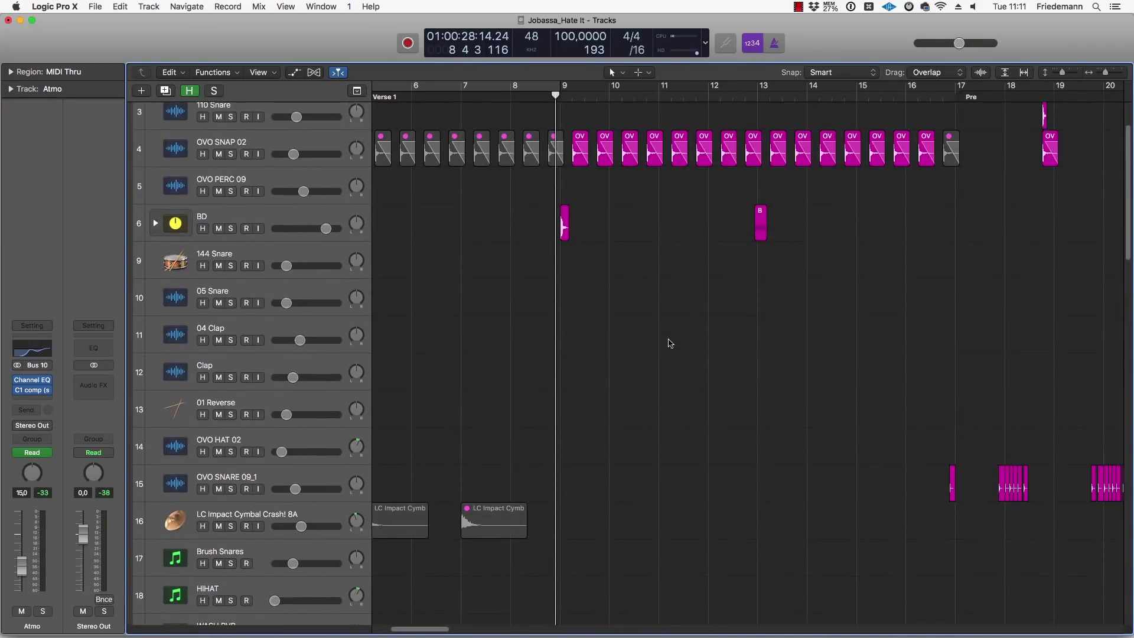
pyautogui.moveTo(518, 264); pyautogui.dragTo(827, 218)
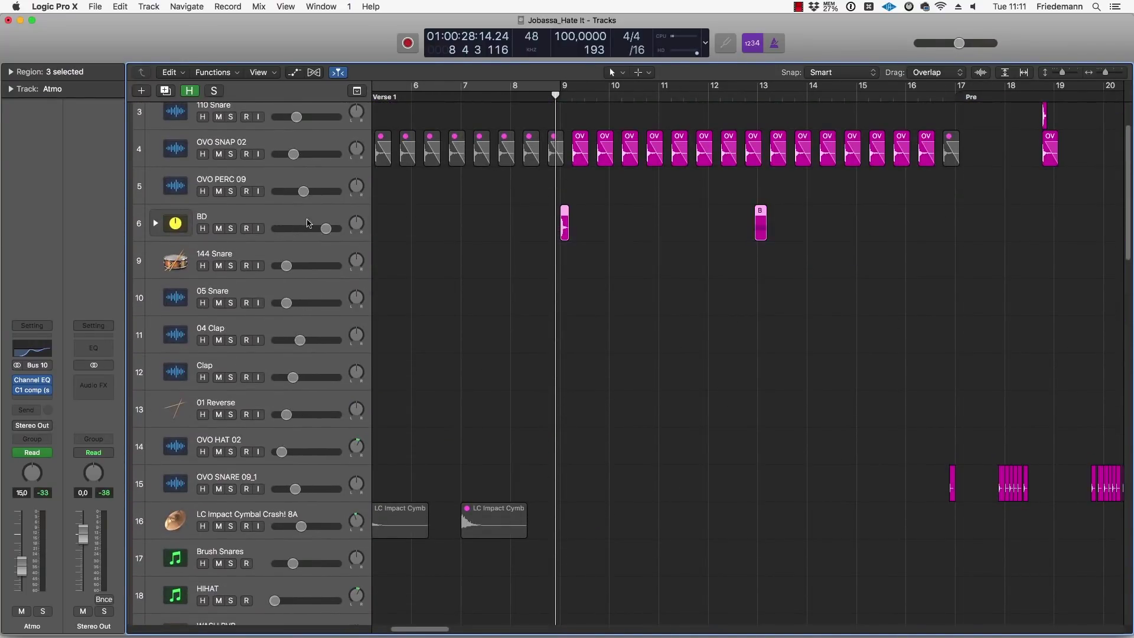
pyautogui.click(231, 229)
pyautogui.press('space')
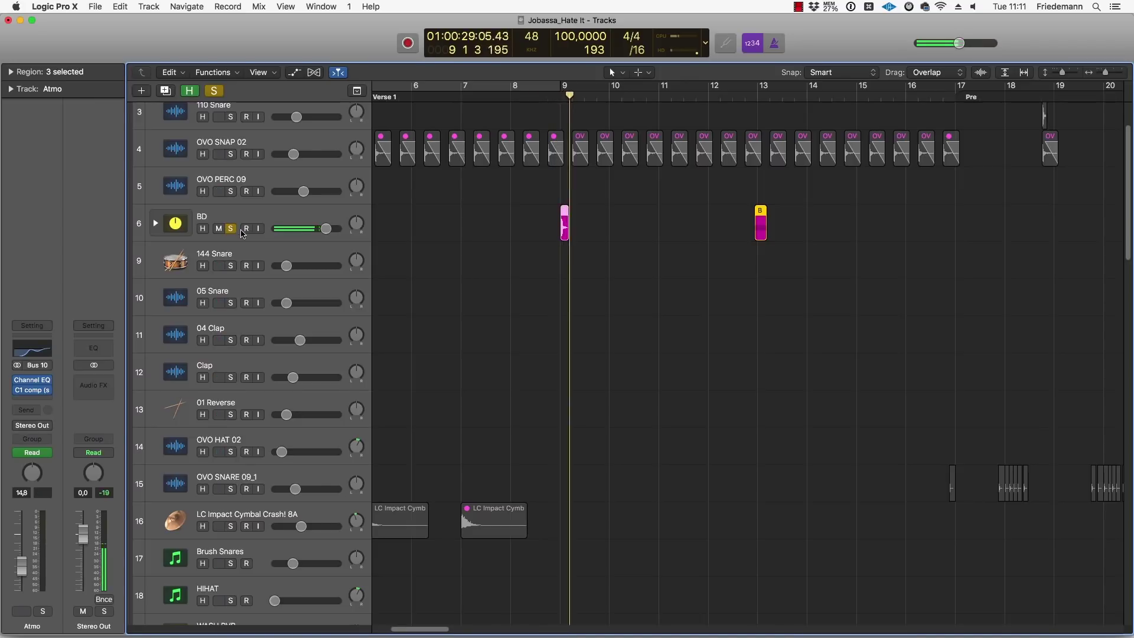
# Step: Expand and select the BD stack, and select the Chorus regions on both BD No. 144 tracks for comparison
pyautogui.click(156, 224)
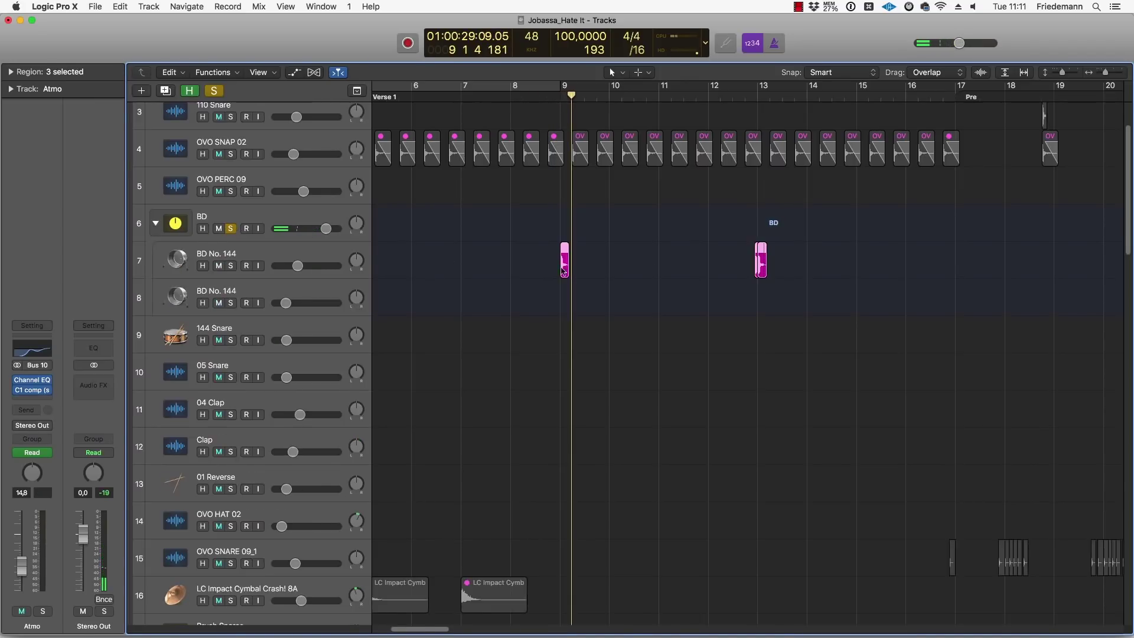
pyautogui.click(307, 223)
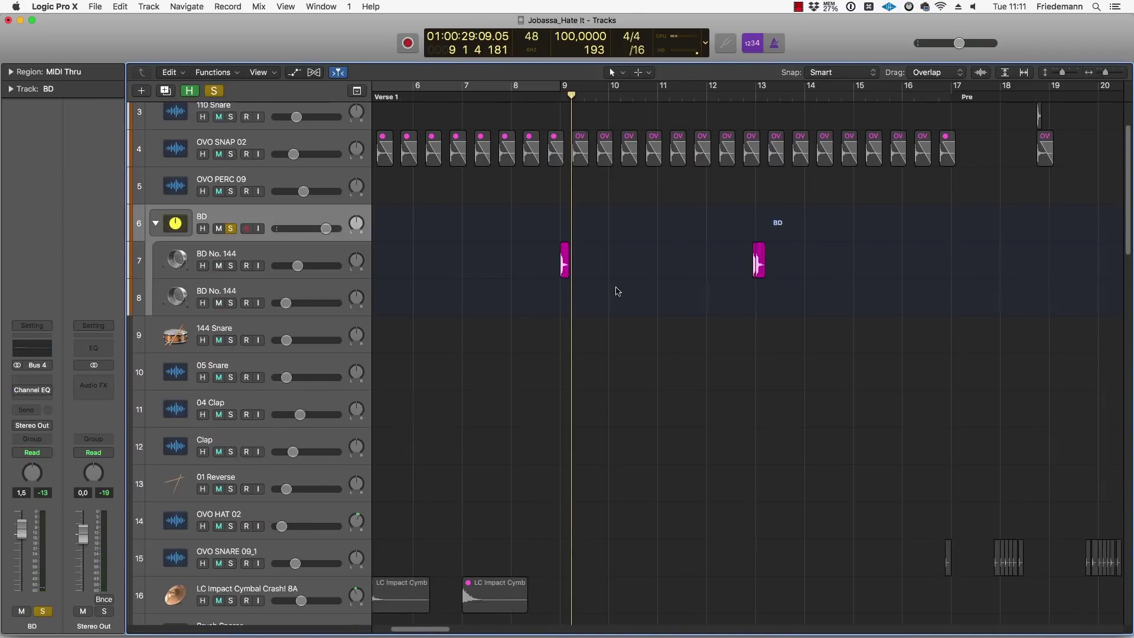
pyautogui.press('super+Left')
pyautogui.press('super+Left')
pyautogui.moveTo(875, 264); pyautogui.dragTo(1082, 303)
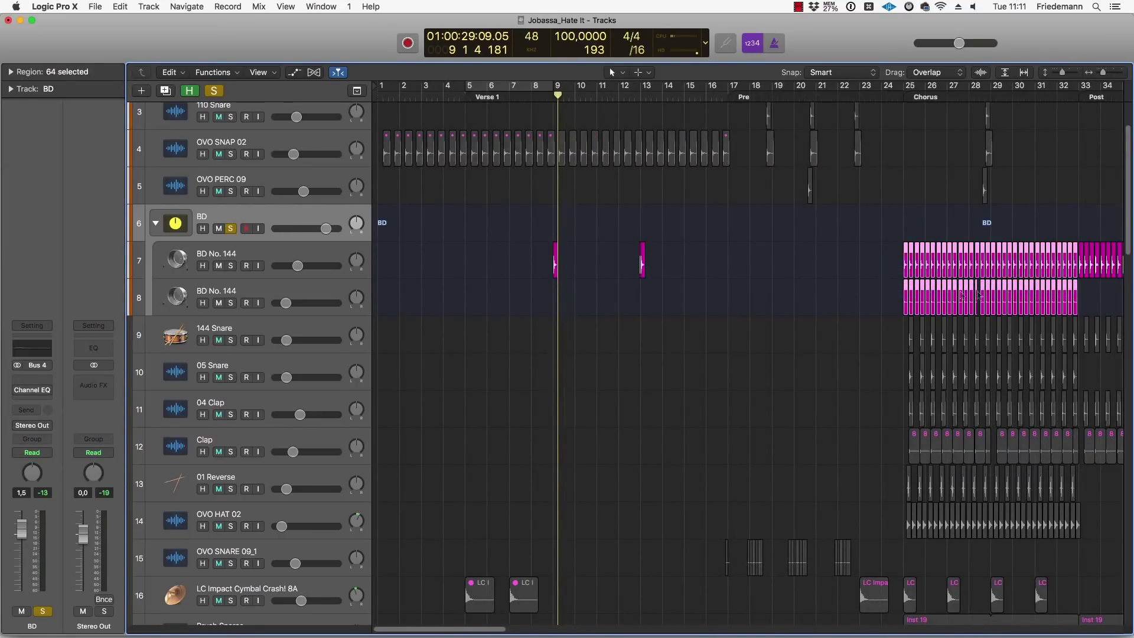
# Step: Switch the solo from BD to OVO SNAP 02, add BD to the solo again, and listen to both together
pyautogui.click(231, 230)
pyautogui.scroll(3, 248, 246)
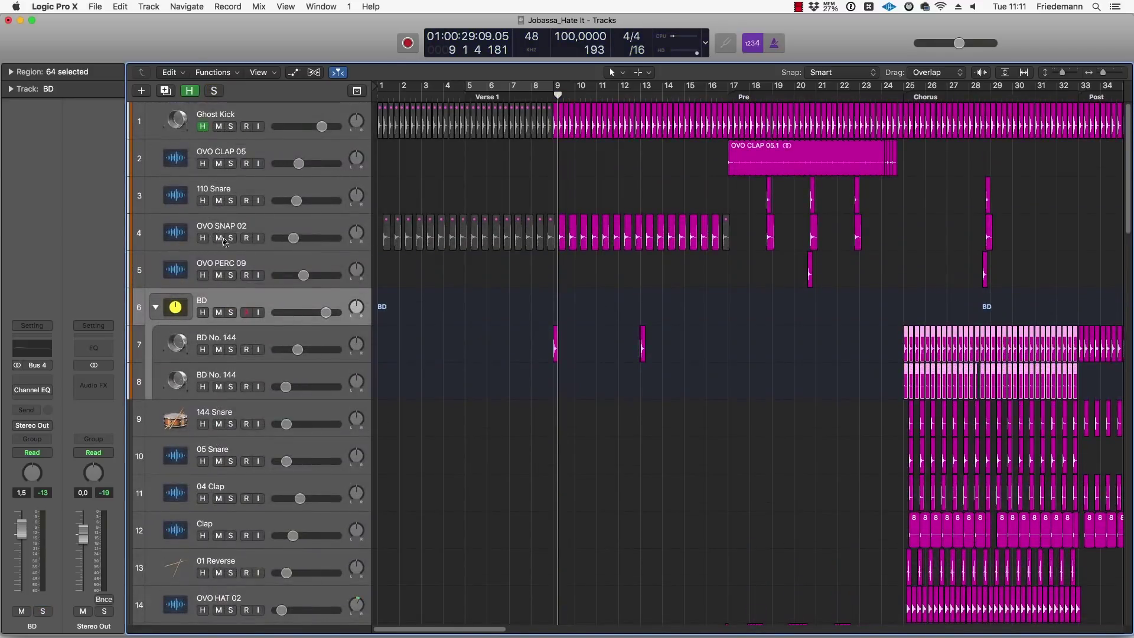
pyautogui.click(231, 238)
pyautogui.press('space')
pyautogui.click(231, 313)
pyautogui.press('space')
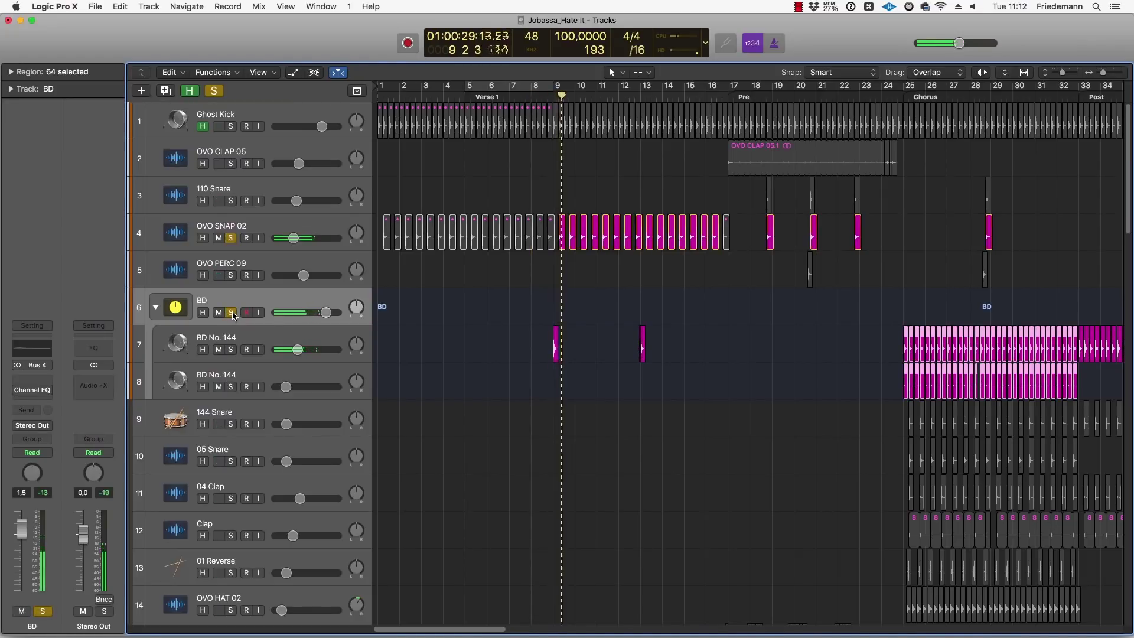
pyautogui.press('space')
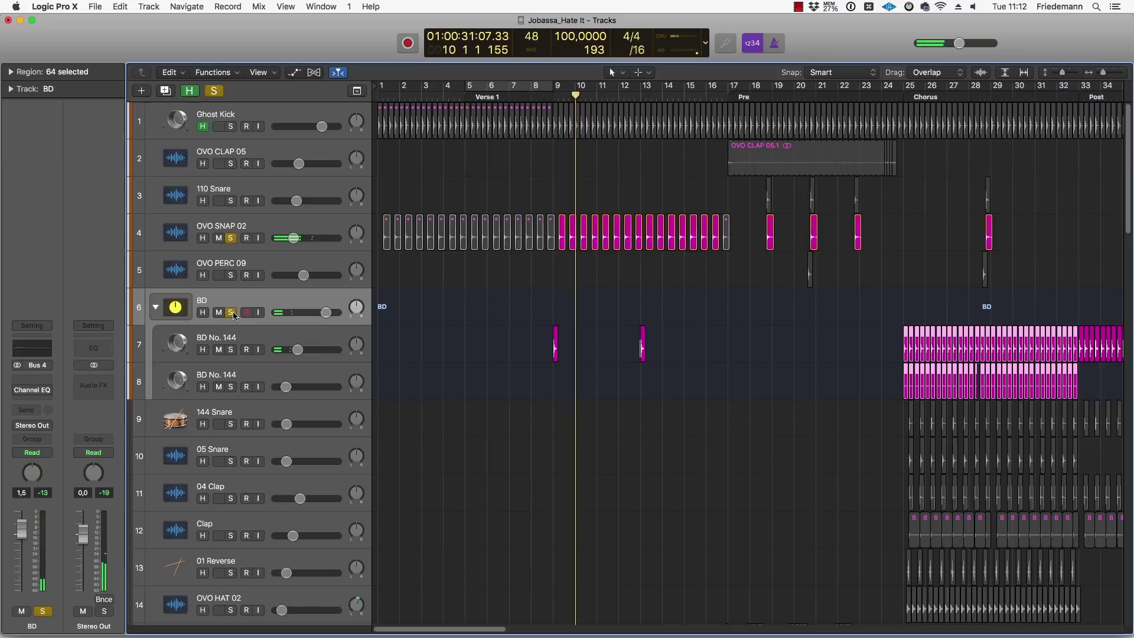
# Step: Clear the solo from OVO SNAP 02 and BD, and collapse the BD stack
pyautogui.click(231, 312)
pyautogui.scroll(-3, 489, 337)
pyautogui.click(155, 207)
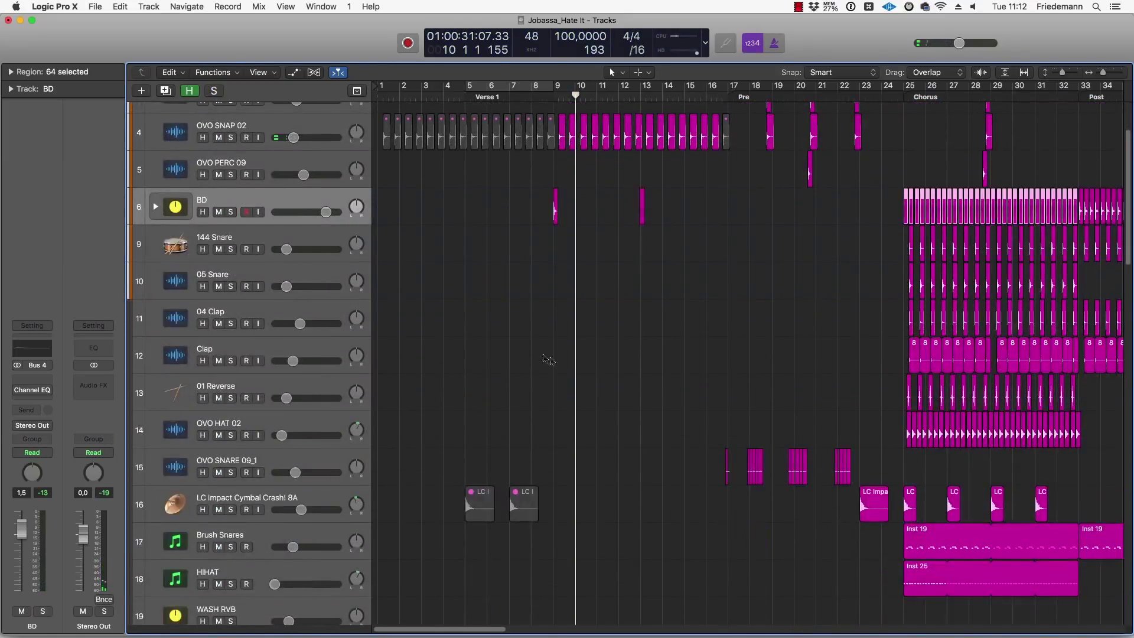
# Step: Select the Verse 1 regions of RH main and RH high to point them out, and clear the selection
pyautogui.scroll(-13, 548, 360)
pyautogui.click(598, 353)
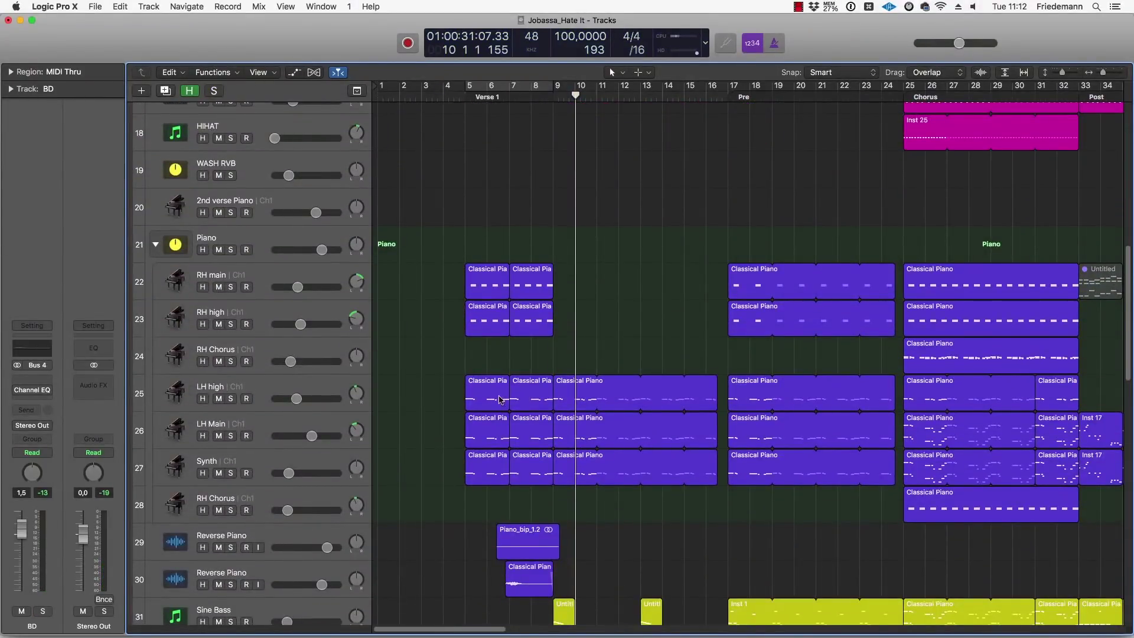
pyautogui.moveTo(558, 248); pyautogui.dragTo(444, 352)
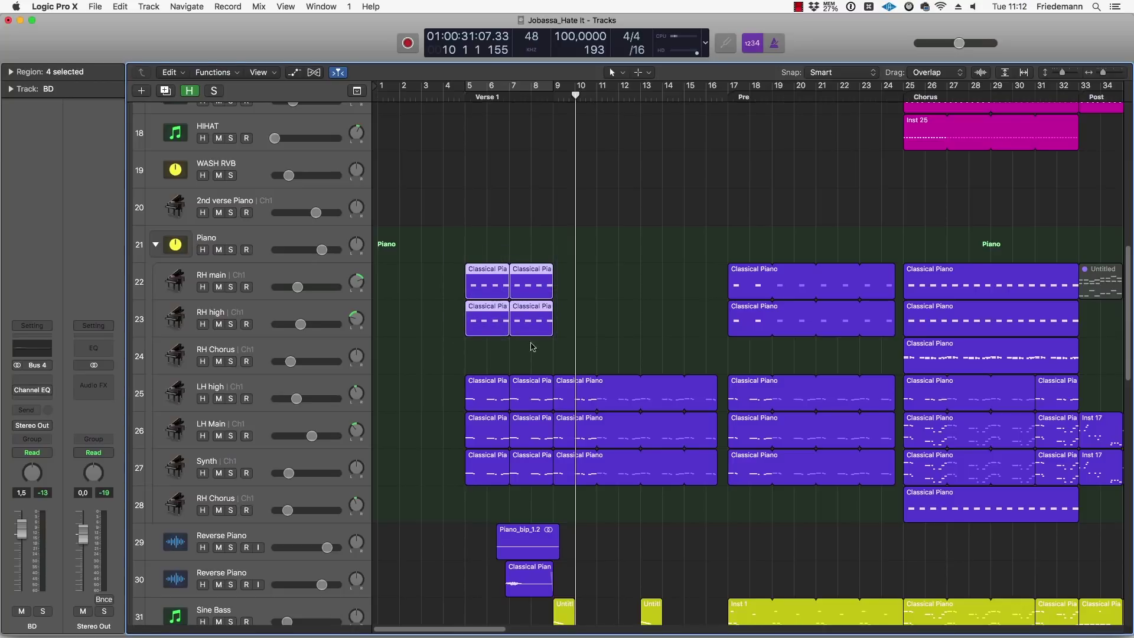
pyautogui.click(609, 341)
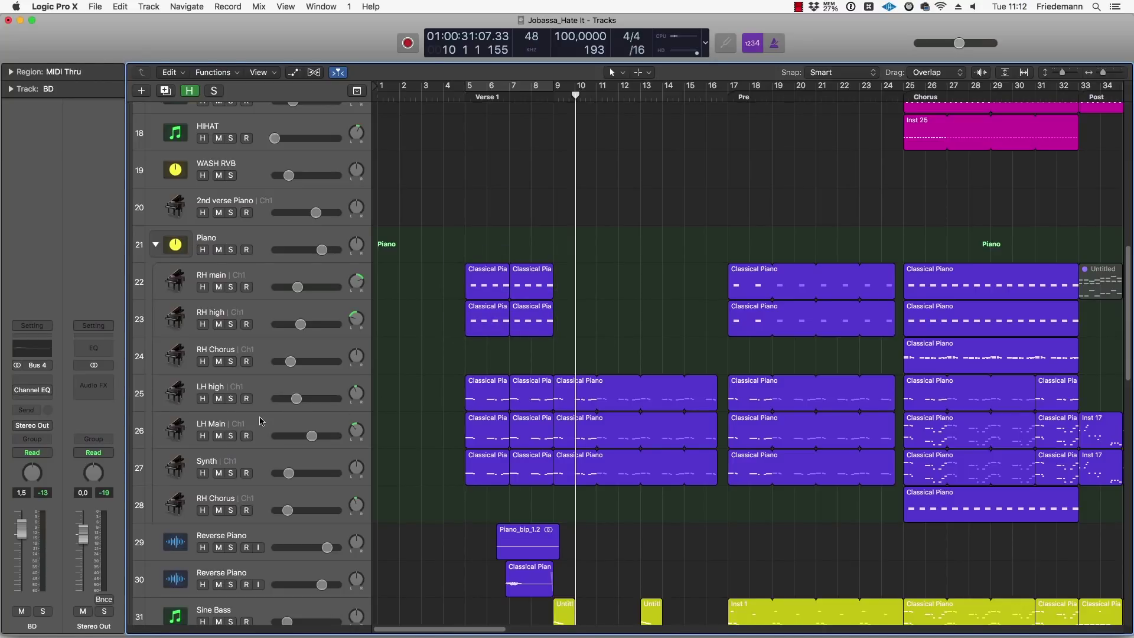
# Step: Listen to the full arrangement from bar 10 without any solo, and select the Atmo region
pyautogui.press('space')
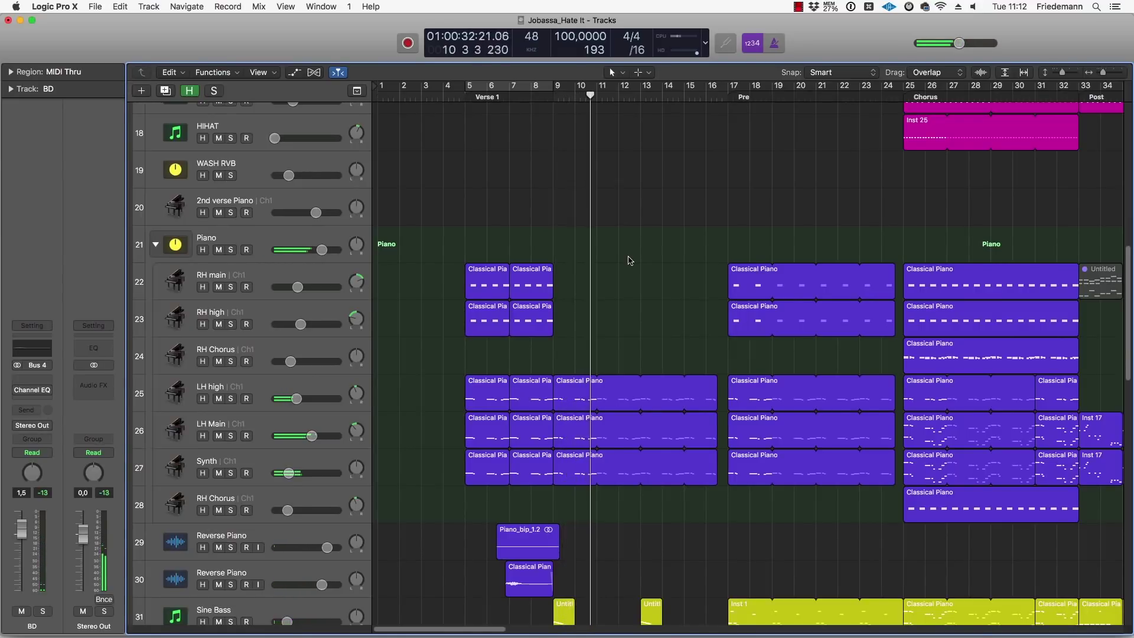
pyautogui.scroll(-5, 619, 289)
pyautogui.scroll(-5, 619, 288)
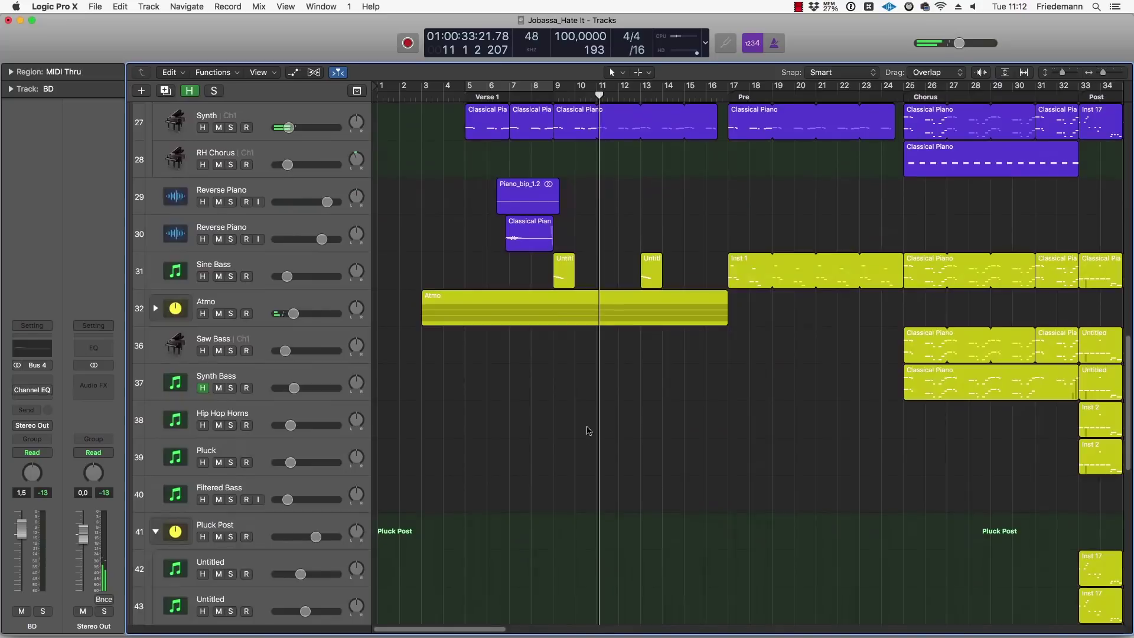
pyautogui.click(574, 319)
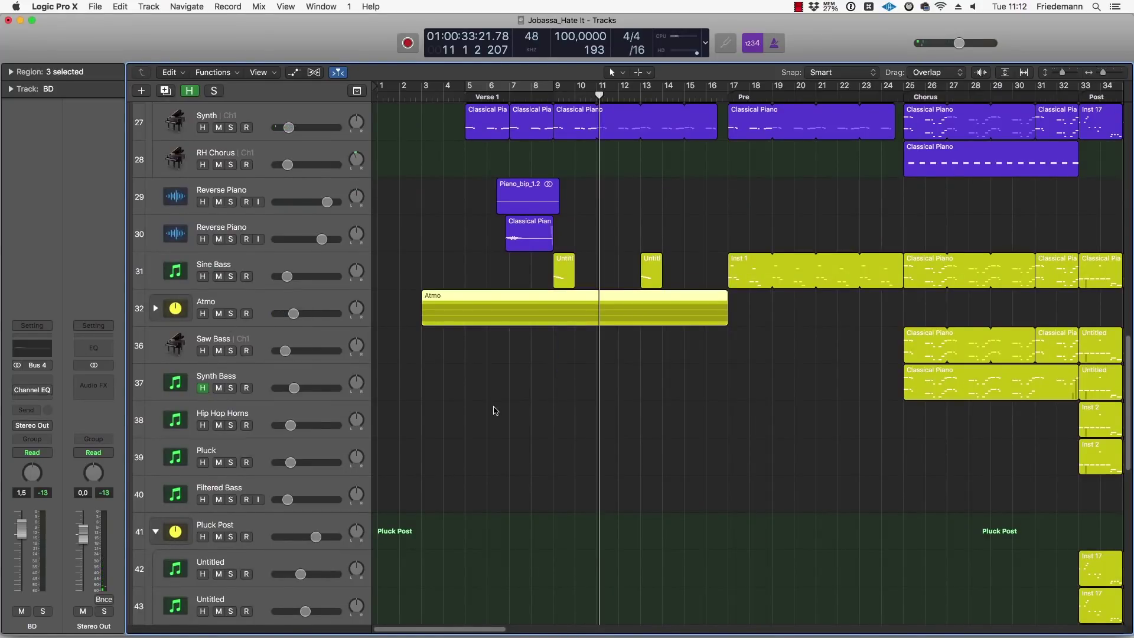
# Step: Select the Ghost Kick track, solo it to hear it from bar 11, and clear the solo
pyautogui.scroll(15, 544, 420)
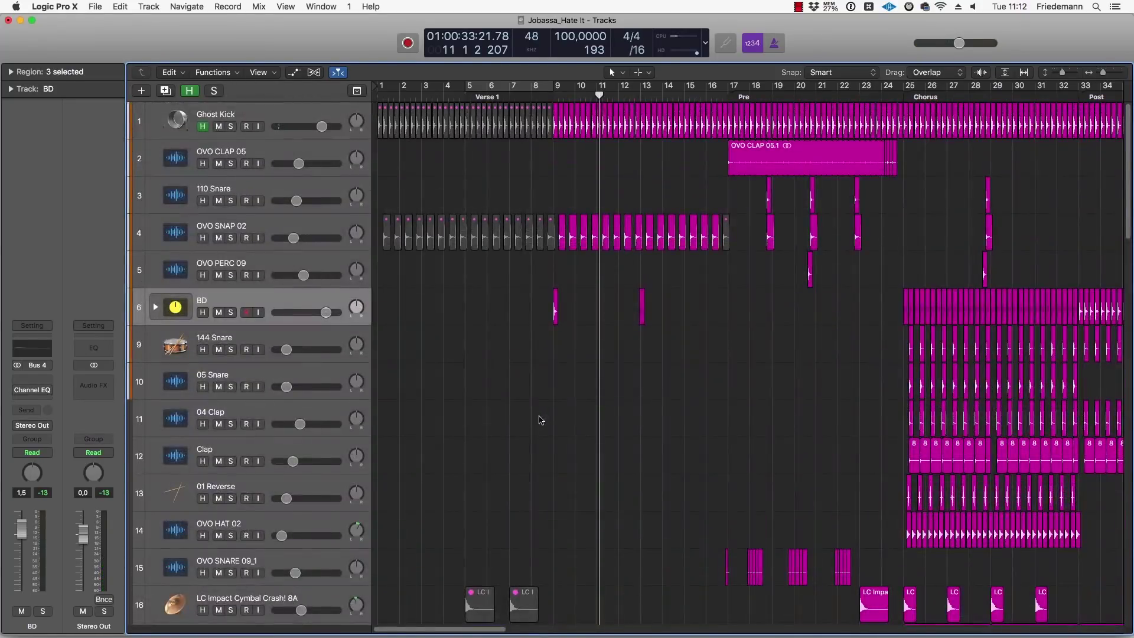
pyautogui.moveTo(555, 176); pyautogui.dragTo(685, 127)
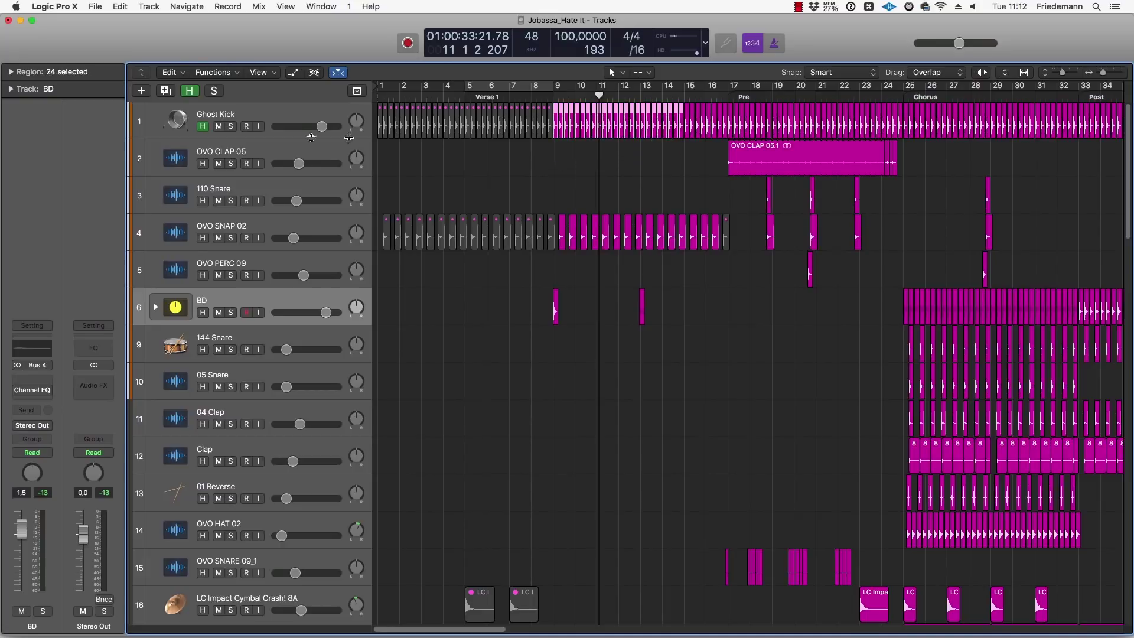
pyautogui.click(290, 116)
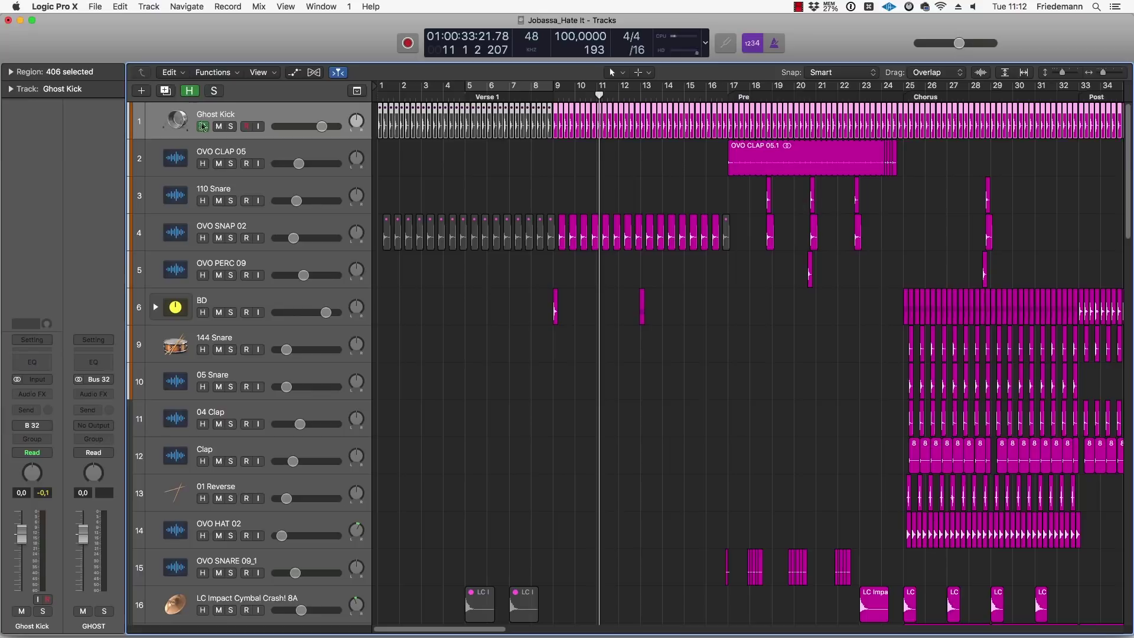
pyautogui.click(231, 127)
pyautogui.press('space')
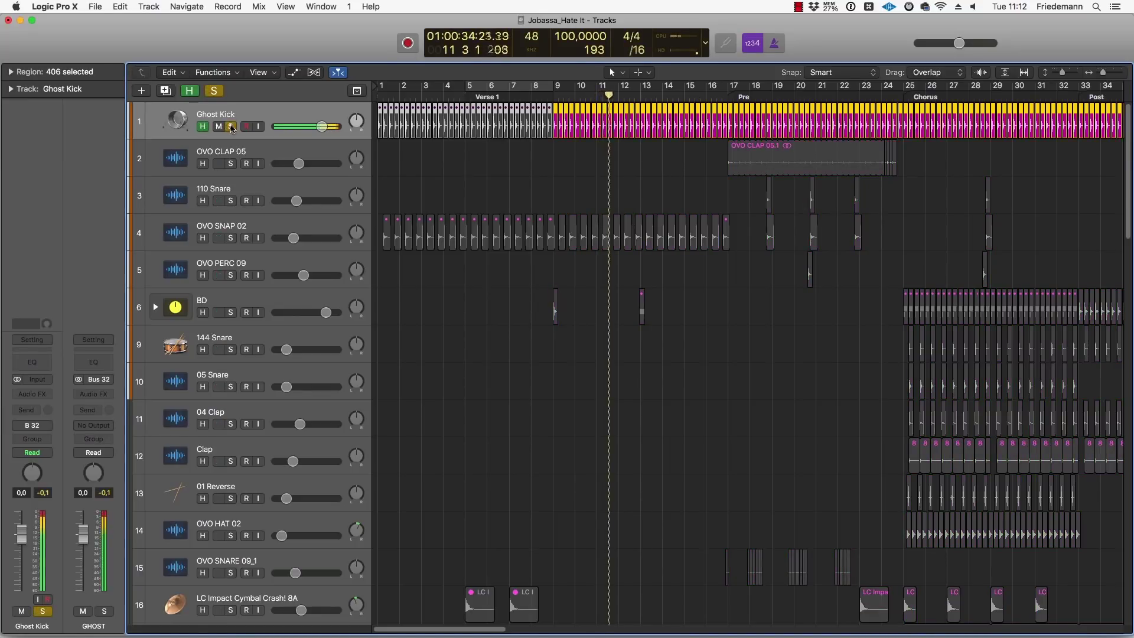
pyautogui.click(232, 126)
# Step: Inspect the side chain source of the C1 compressor on the Atmo track, watch it during playback from bar 9, and close the plug-in
pyautogui.scroll(-15, 595, 273)
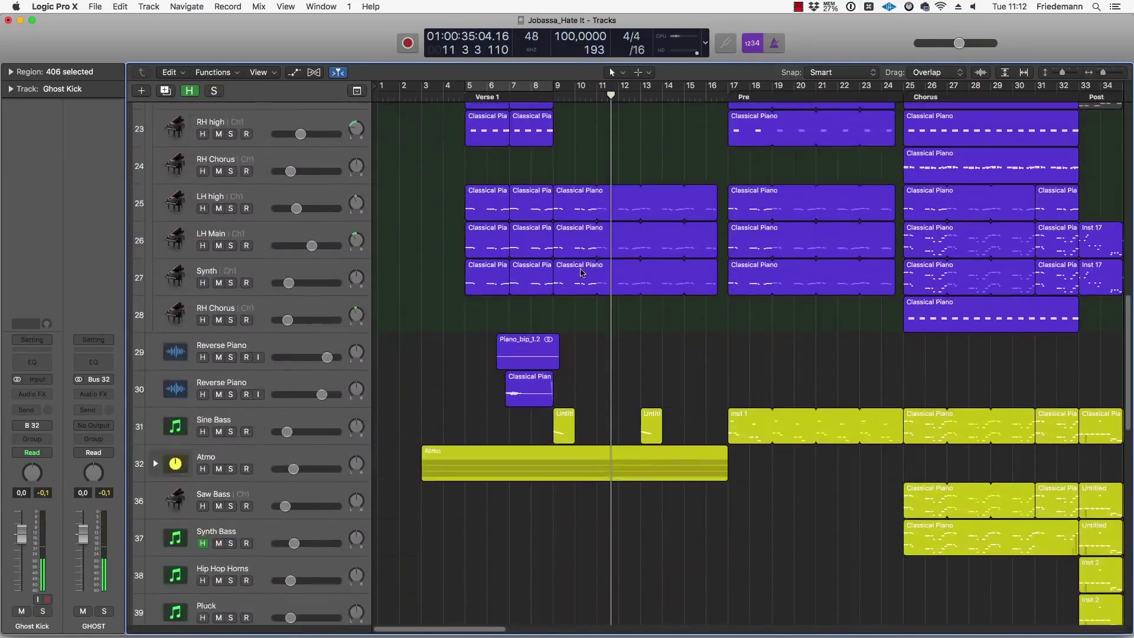
pyautogui.click(260, 459)
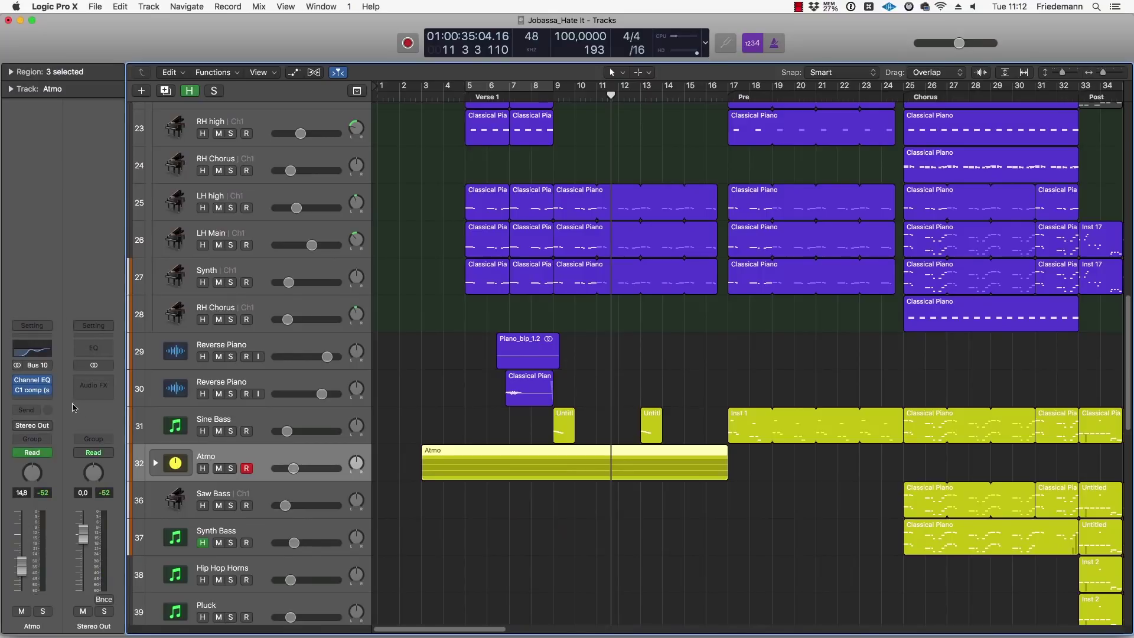
pyautogui.click(41, 396)
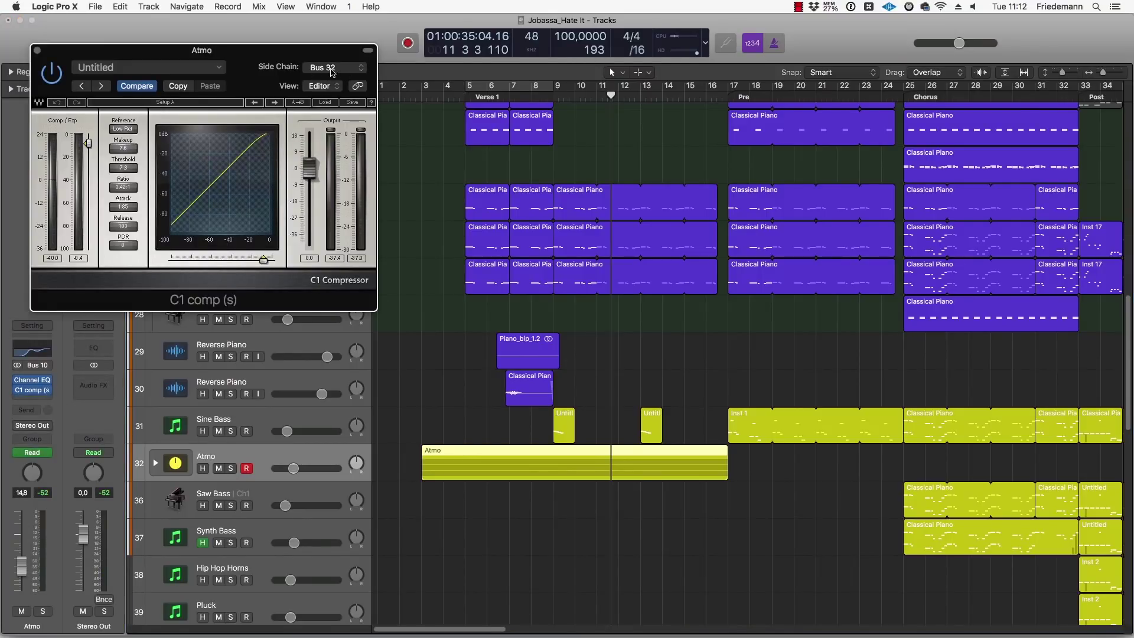
pyautogui.doubleClick(555, 99)
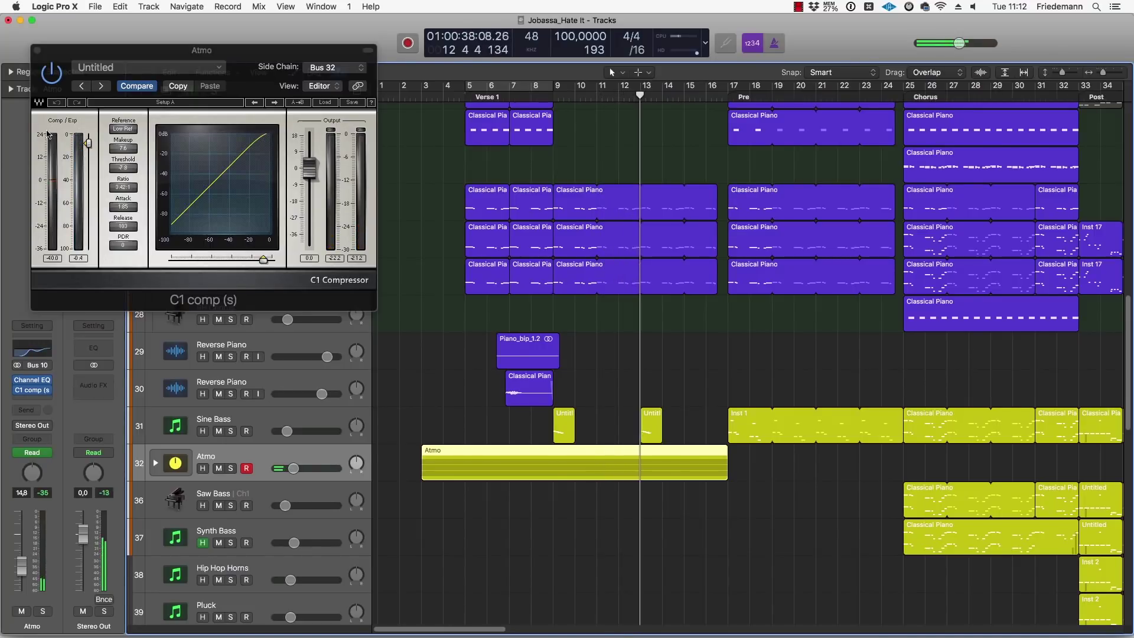
pyautogui.click(37, 50)
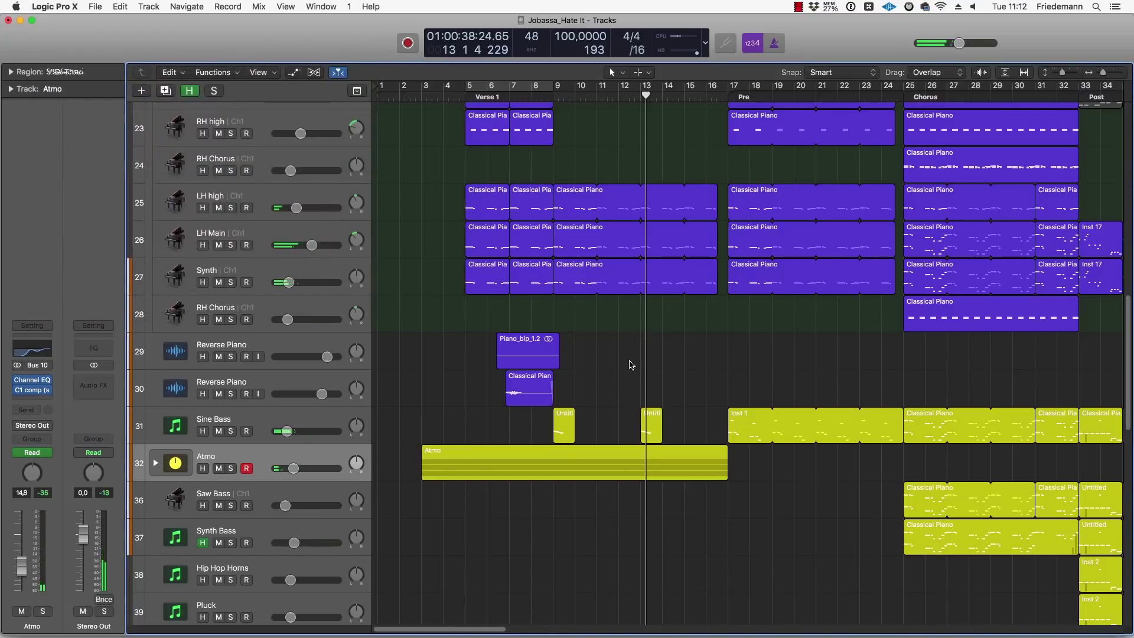
# Step: Select the first Sine Bass region in Verse 1, solo the track, and listen from bar 9
pyautogui.click(632, 389)
pyautogui.scroll(3, 634, 389)
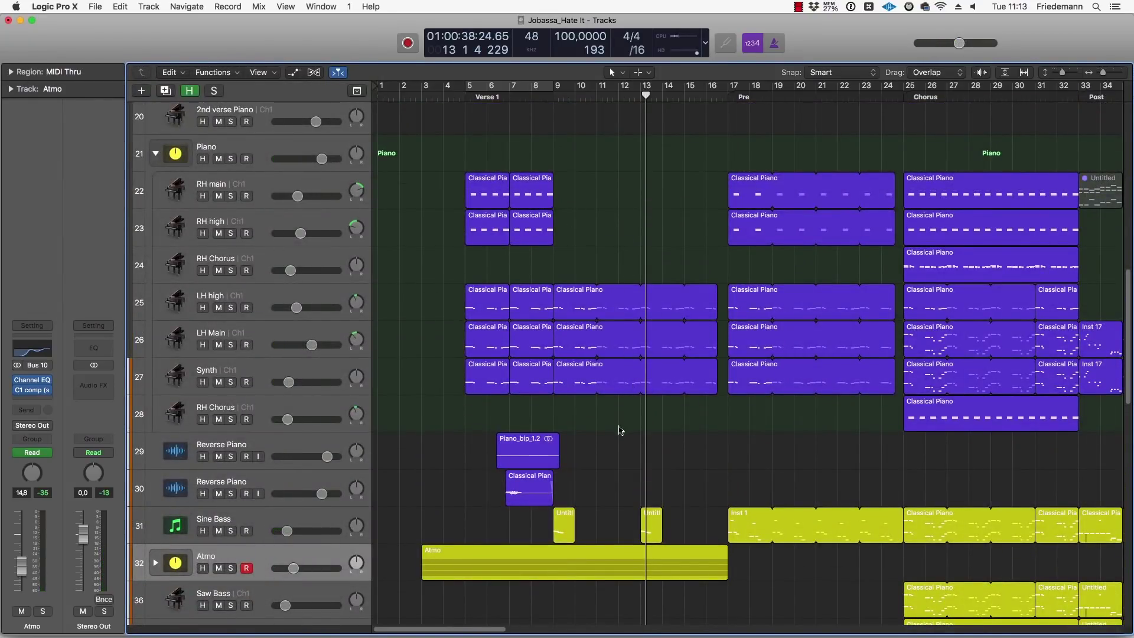
pyautogui.hscroll(5, 620, 430)
pyautogui.scroll(-5, 619, 429)
pyautogui.moveTo(431, 377); pyautogui.dragTo(591, 388)
pyautogui.click(495, 379)
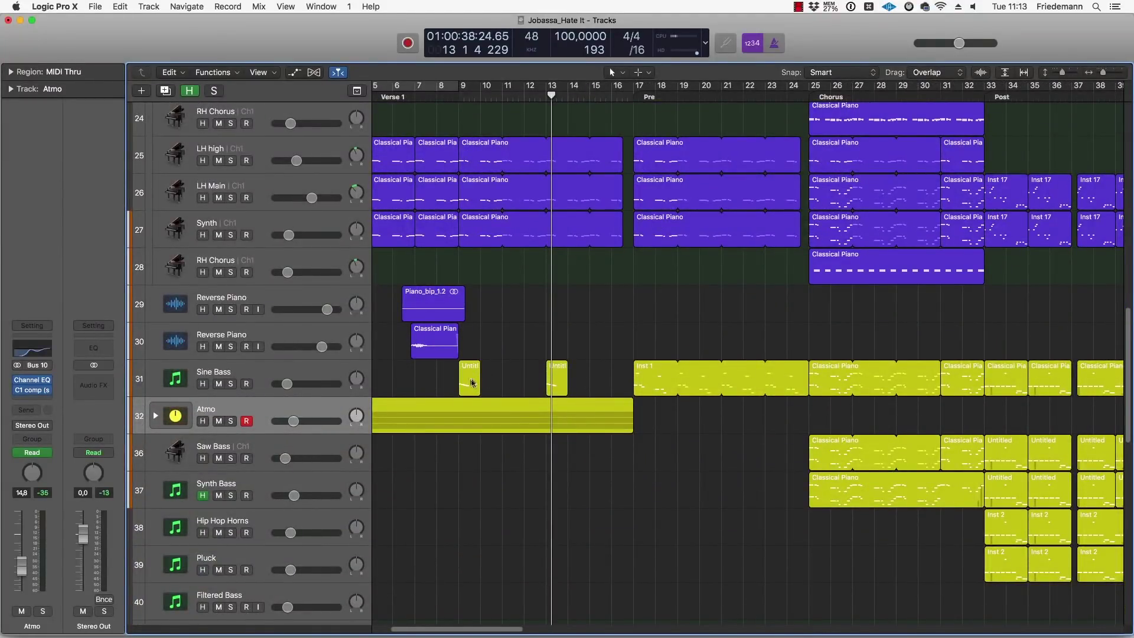
pyautogui.click(469, 383)
pyautogui.click(458, 100)
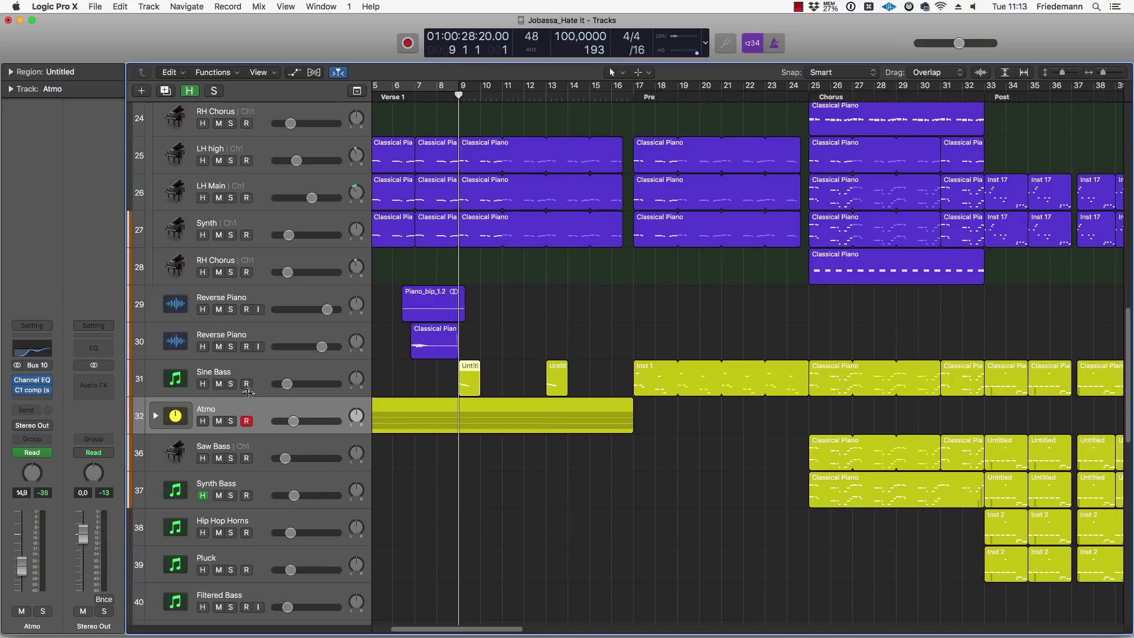
pyautogui.click(230, 385)
pyautogui.press('space')
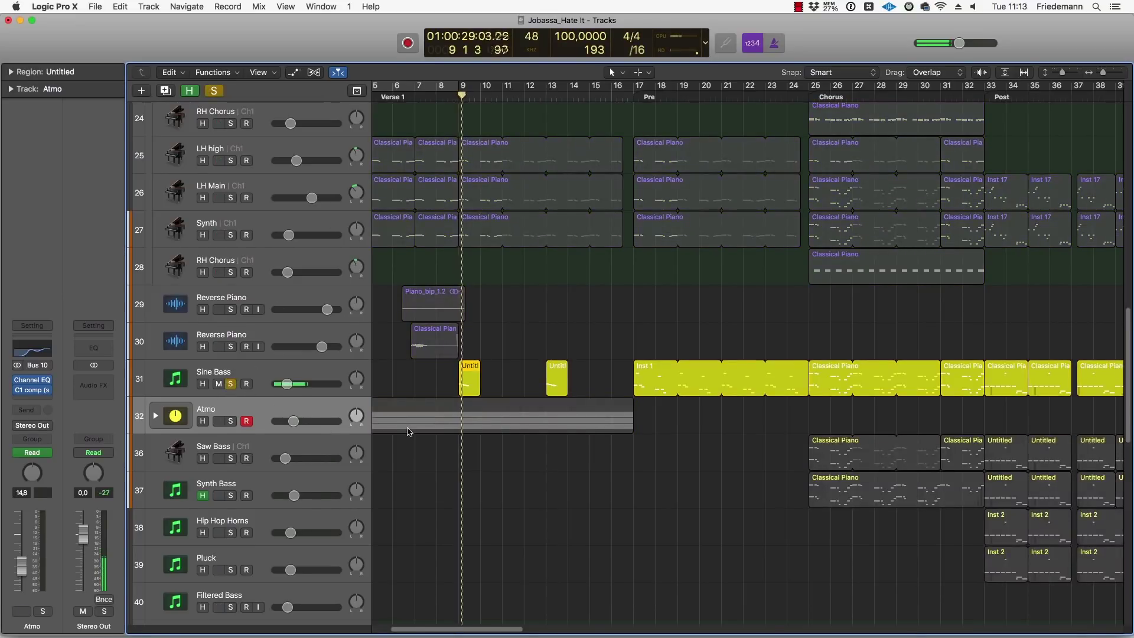
# Step: Open the first Sine Bass region in the Piano Roll and examine its run of notes from the start of bar 9
pyautogui.doubleClick(470, 383)
pyautogui.scroll(5, 431, 455)
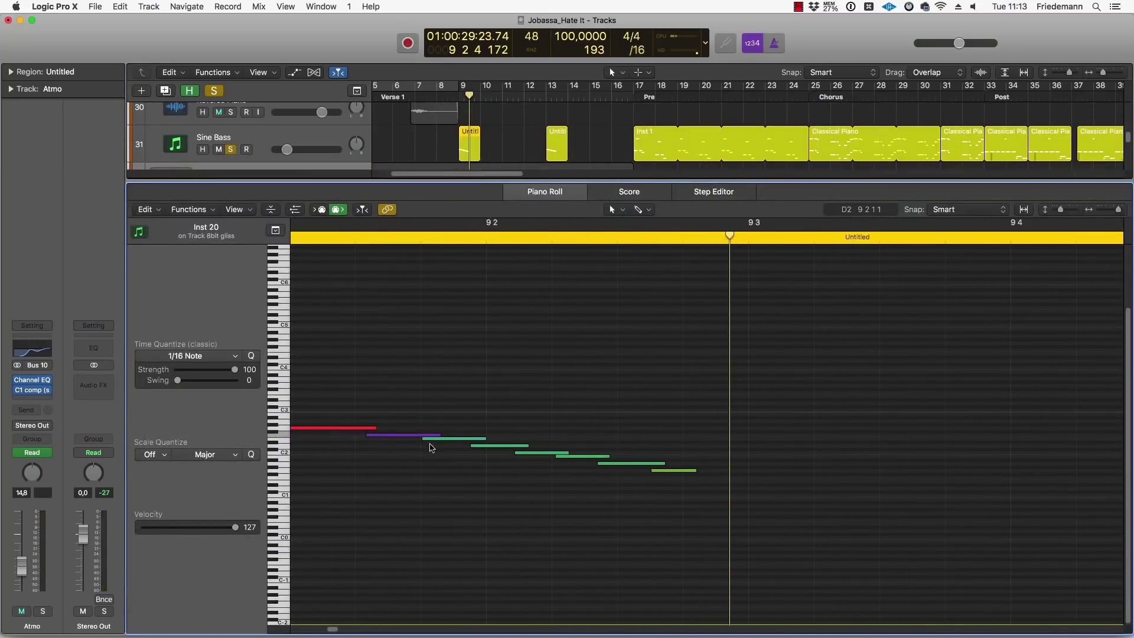
pyautogui.hscroll(-1, 434, 468)
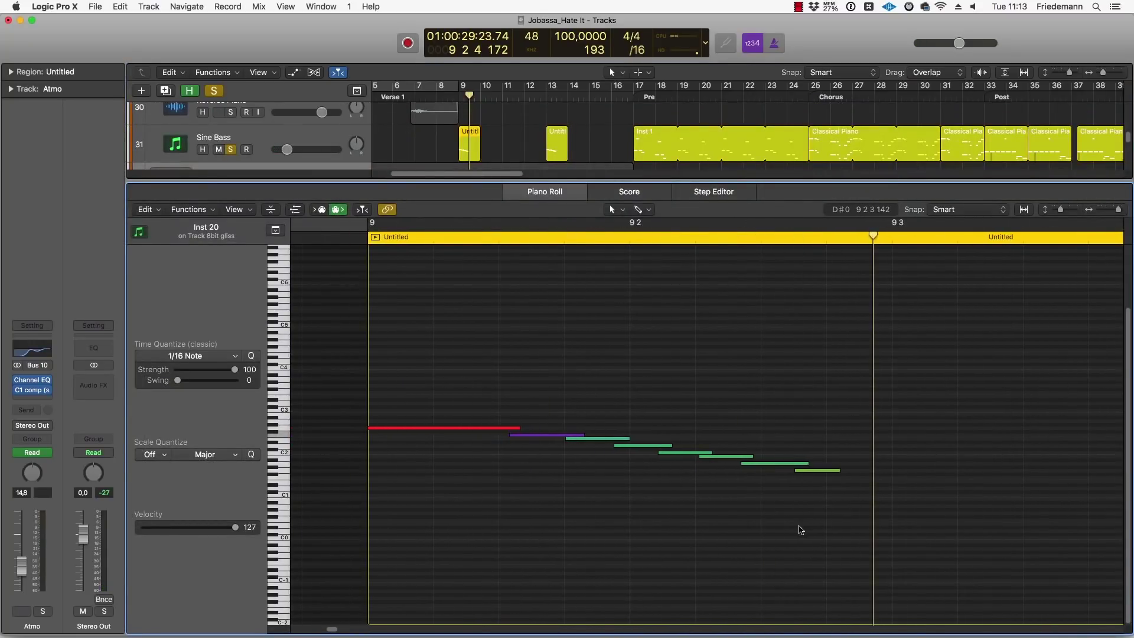
pyautogui.scroll(-3, 800, 530)
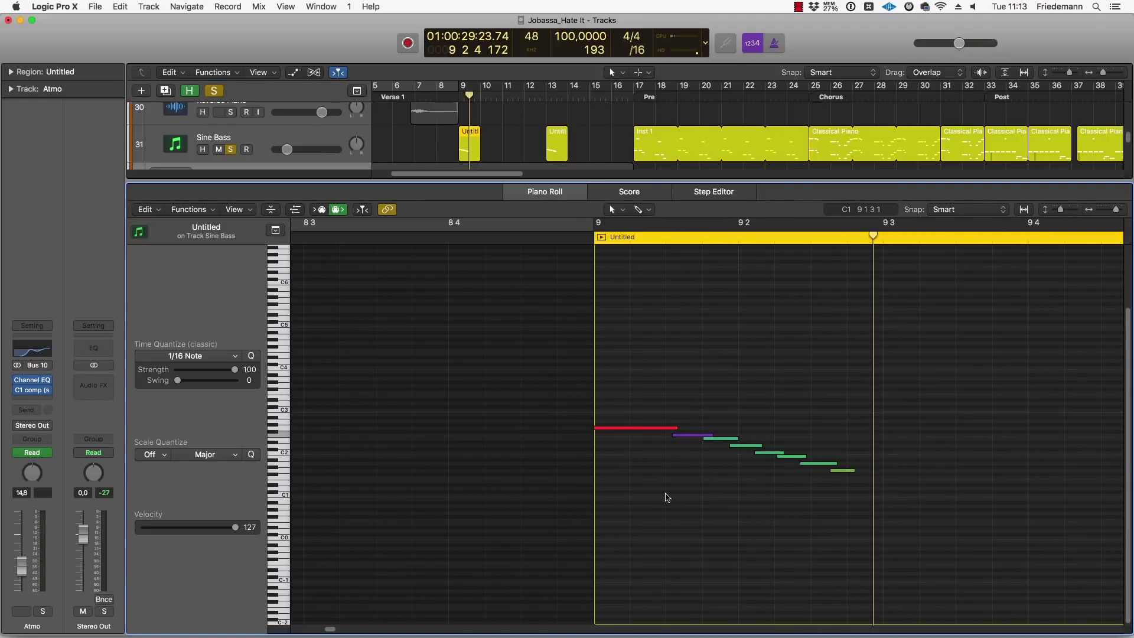
pyautogui.hotkey('ctrl', 'm')
pyautogui.moveTo(620, 525); pyautogui.dragTo(641, 449)
pyautogui.hotkey('ctrl', 'm')
# Step: Play the soloed Sine Bass run from just before bar 9, and close the Piano Roll
pyautogui.doubleClick(577, 239)
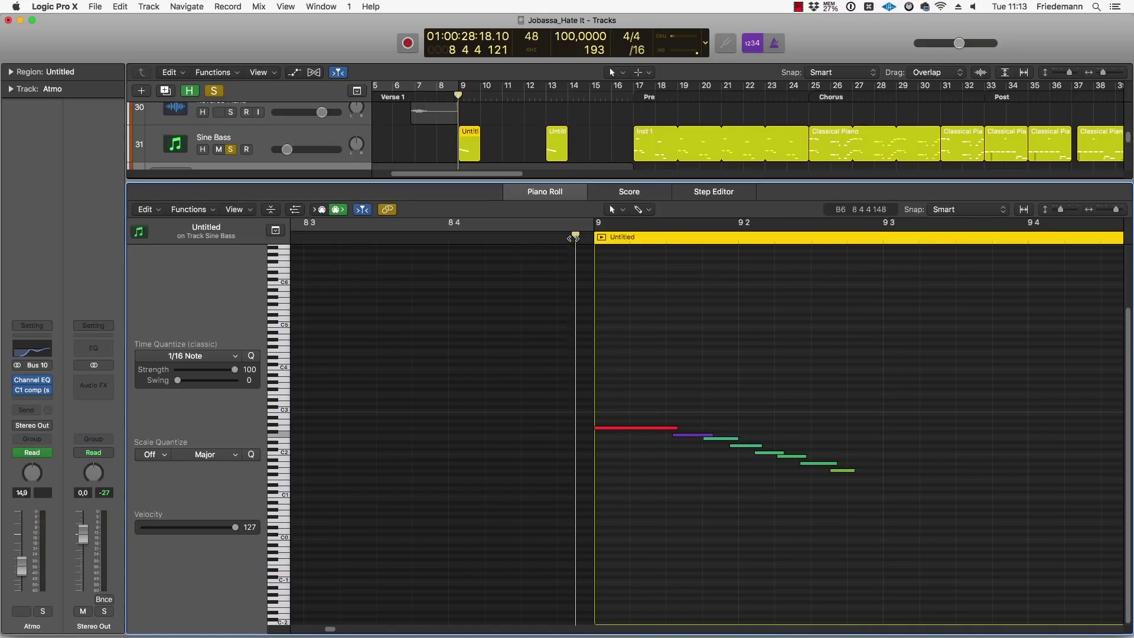
pyautogui.press('space')
pyautogui.press('e')
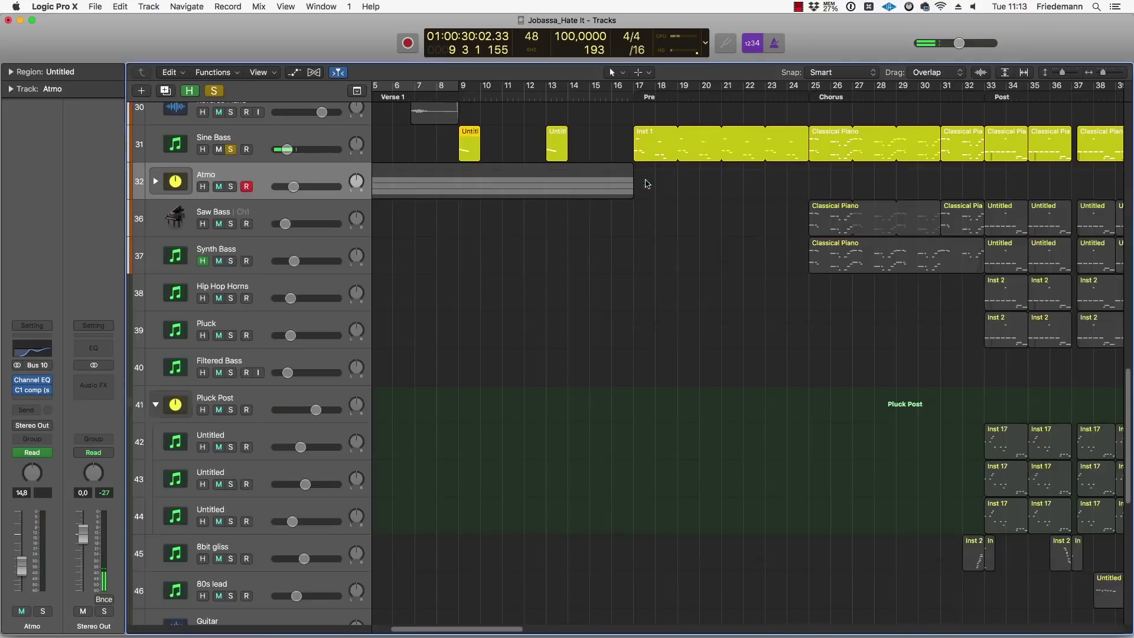
# Step: Clear the Sine Bass solo and bring the drum tracks around the start of the Pre section at bar 17 into close view
pyautogui.scroll(3, 565, 349)
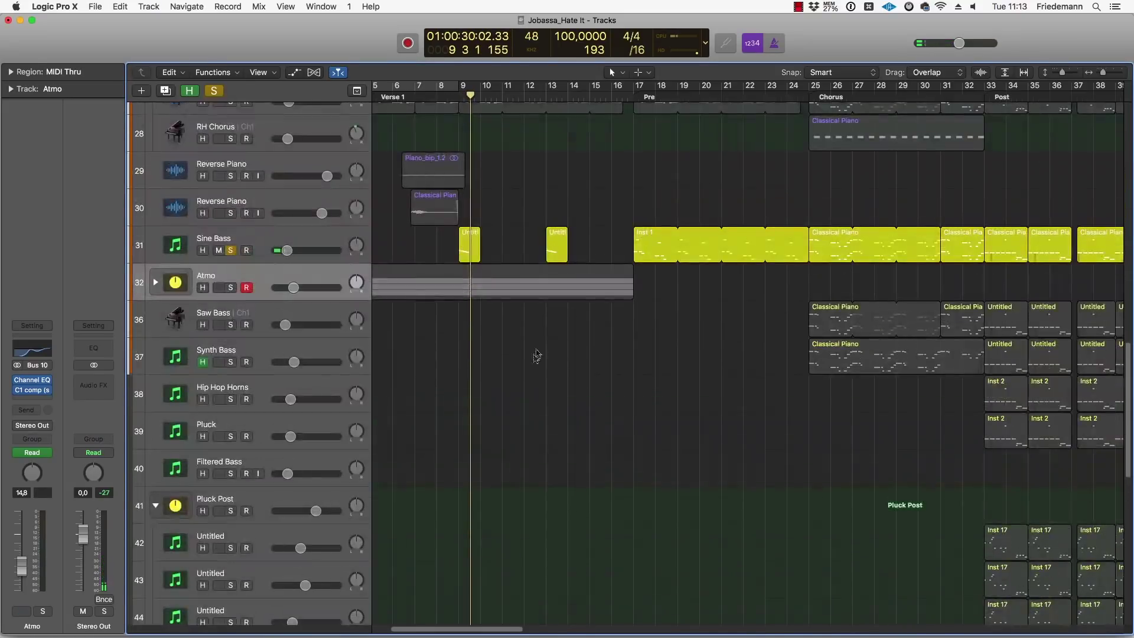
pyautogui.click(230, 250)
pyautogui.scroll(10, 617, 445)
pyautogui.press('.')
pyautogui.press('.')
pyautogui.press('.')
pyautogui.press('.')
pyautogui.press('.')
pyautogui.press('.')
pyautogui.press('.')
pyautogui.press('.')
pyautogui.press('.')
pyautogui.press(',')
pyautogui.press('super+Right')
pyautogui.press('super+Right')
pyautogui.press('super+Right')
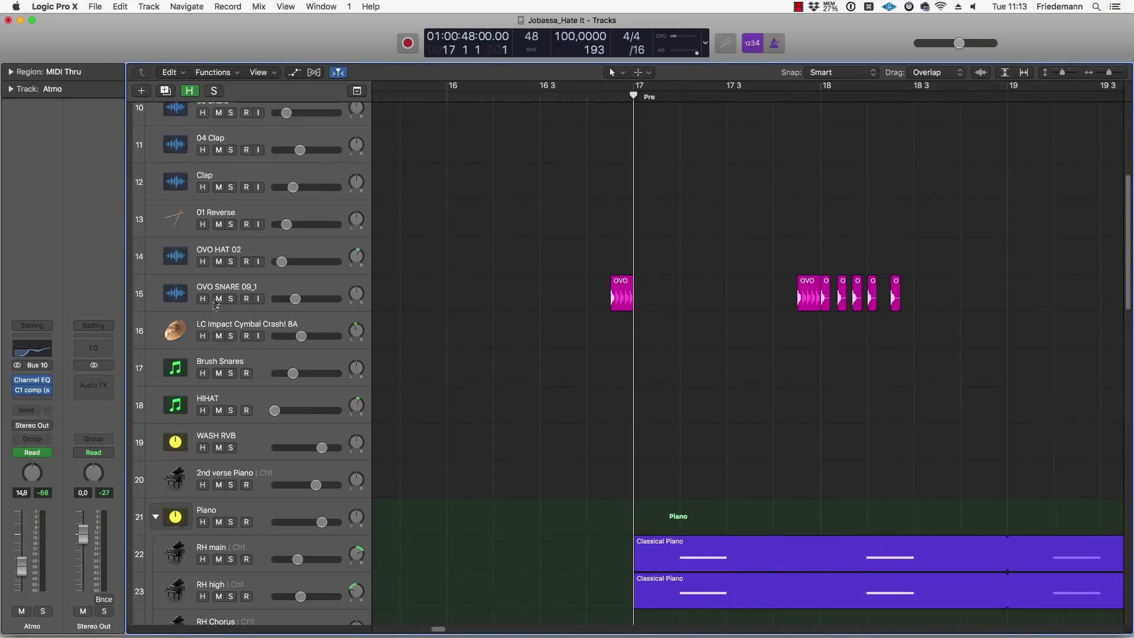
# Step: Solo OVO SNARE 09_1 and select its region just before bar 17 in close view
pyautogui.click(231, 299)
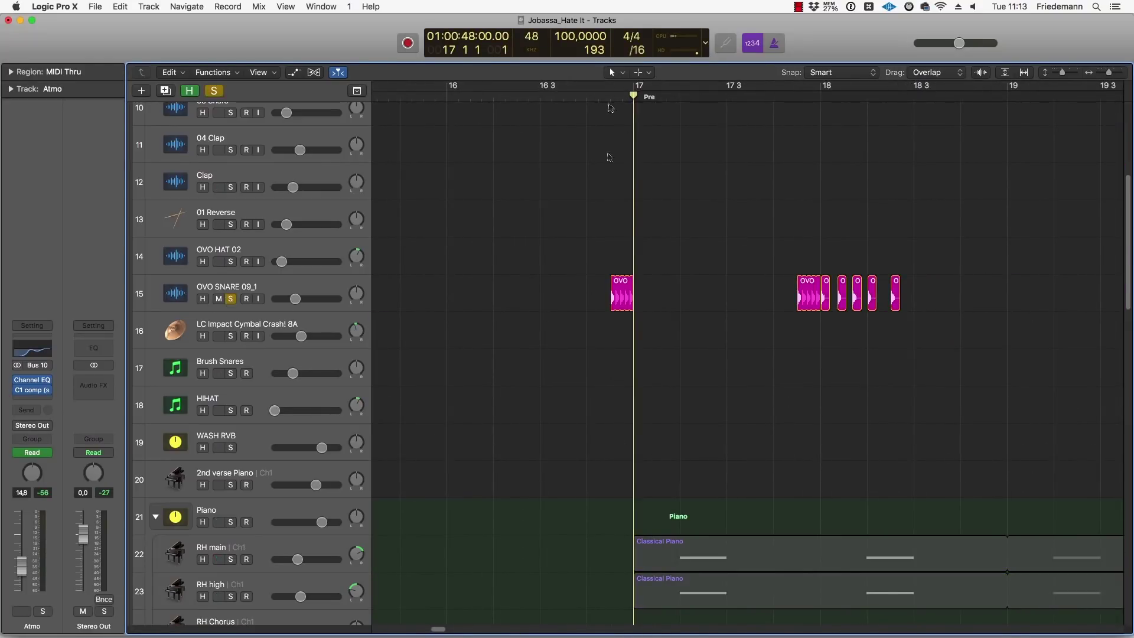
pyautogui.press('super+Right')
pyautogui.press('super+Right')
pyautogui.press('super+Right')
pyautogui.click(598, 298)
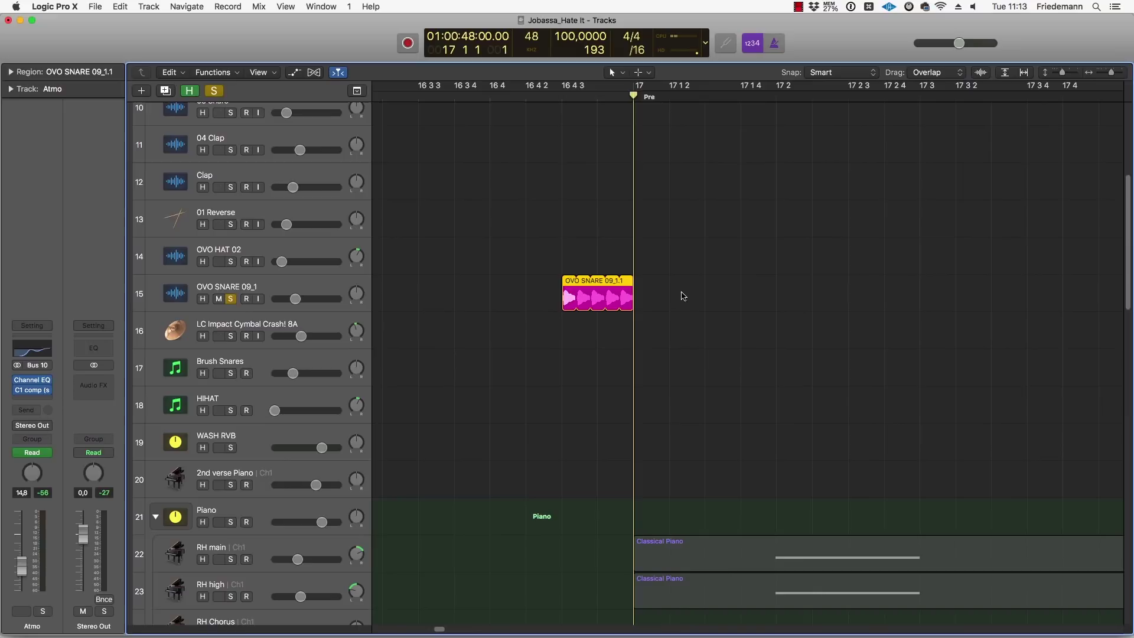
# Step: Copy the first OVO SNARE 09_1 hit to 17 1 3 and loop the copied region
pyautogui.click(587, 358)
pyautogui.moveTo(568, 303); pyautogui.dragTo(739, 318)
pyautogui.click(723, 350)
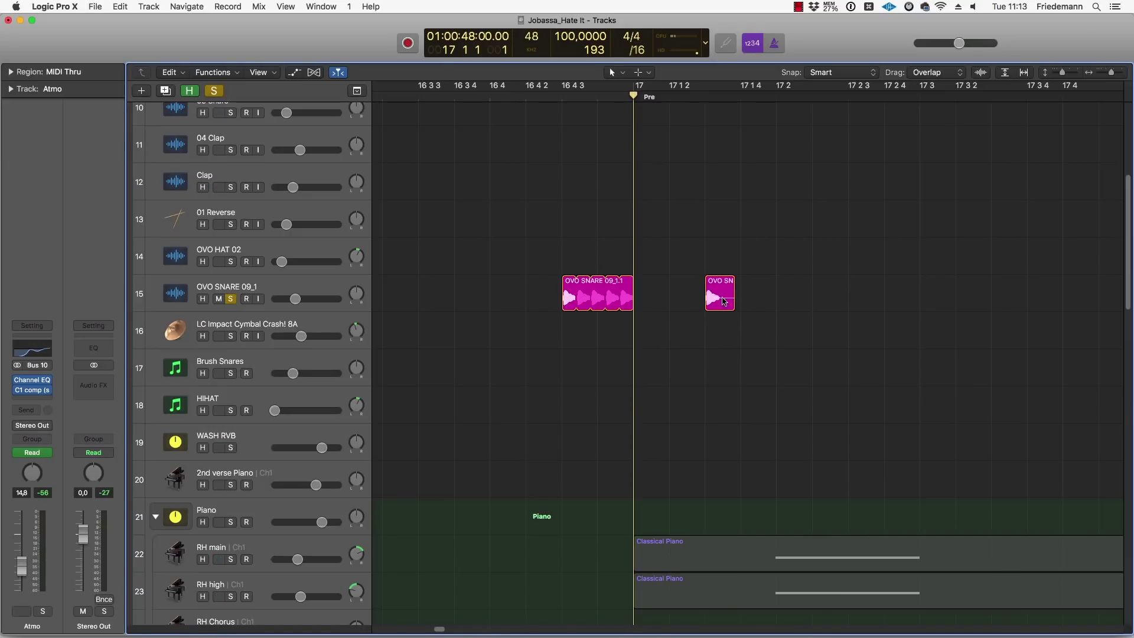
pyautogui.hscroll(5, 723, 302)
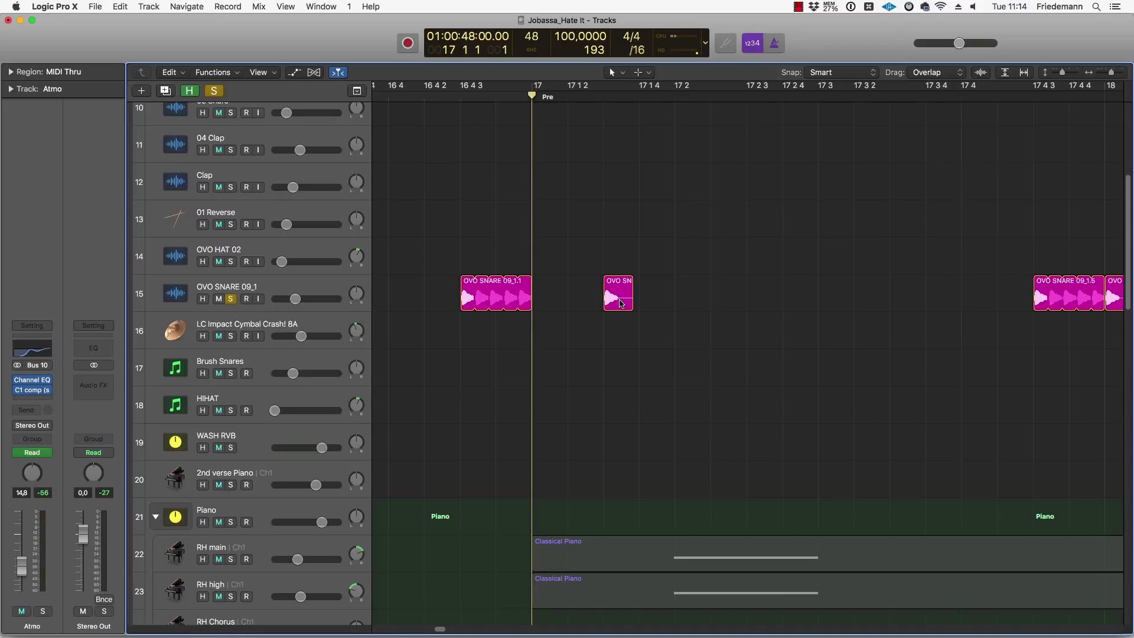
pyautogui.click(622, 303)
pyautogui.press('l')
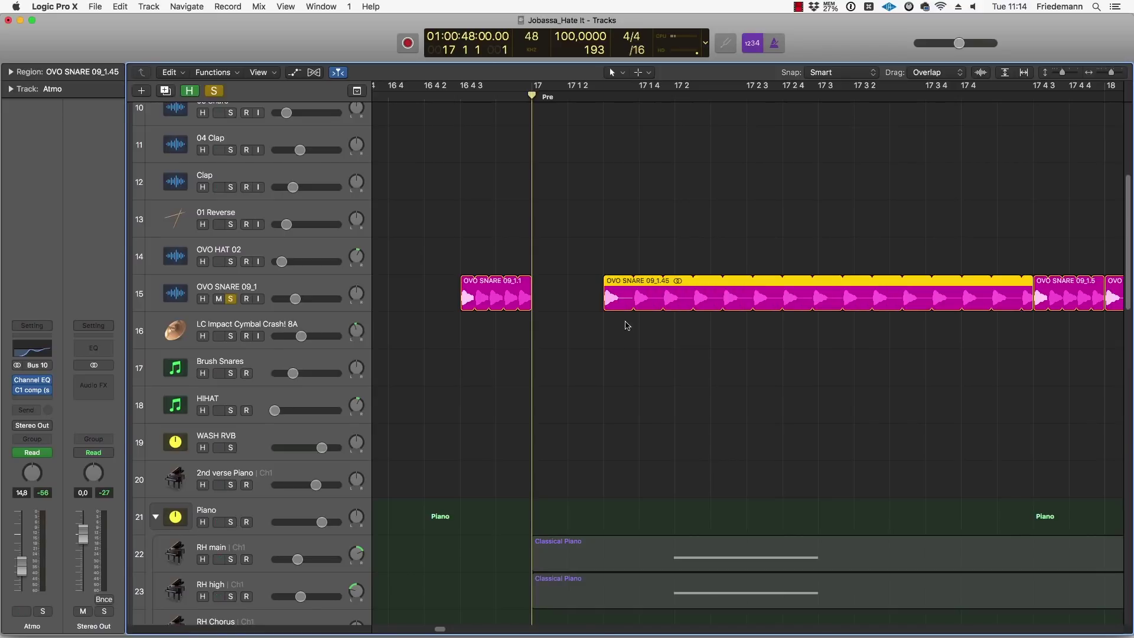
# Step: Shorten the looped snare copy for a faster roll, end its loops at 17 2, and adjust the hit length slightly
pyautogui.moveTo(631, 307)
pyautogui.mouseDown()
pyautogui.moveTo(618, 309)
pyautogui.moveTo(668, 309)
pyautogui.moveTo(615, 306)
pyautogui.mouseUp()
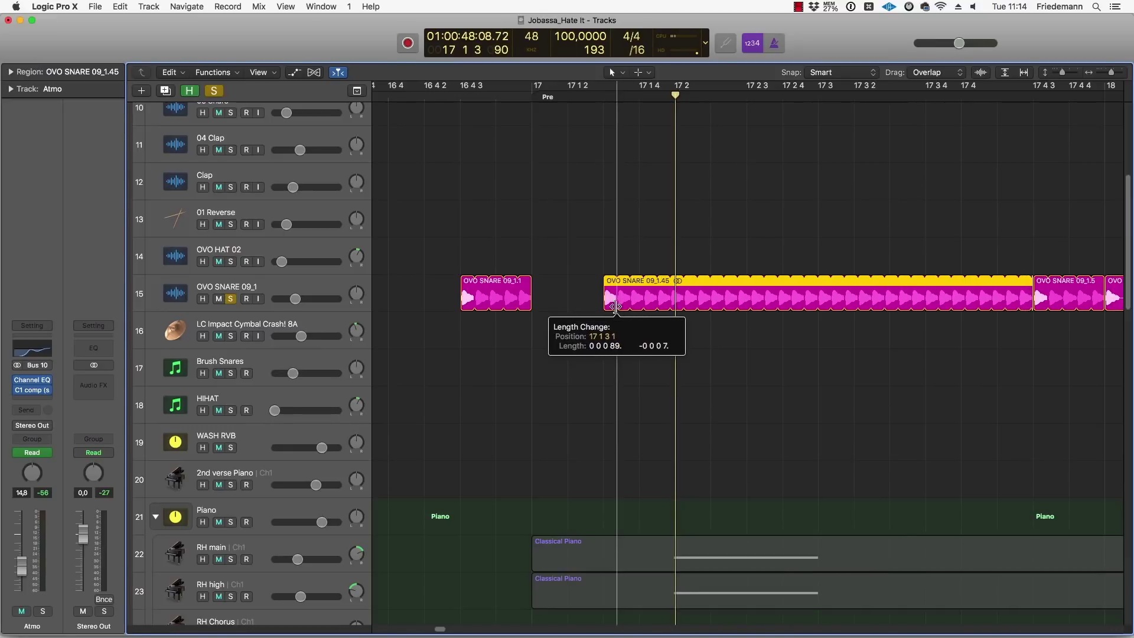
pyautogui.moveTo(615, 306); pyautogui.dragTo(615, 306)
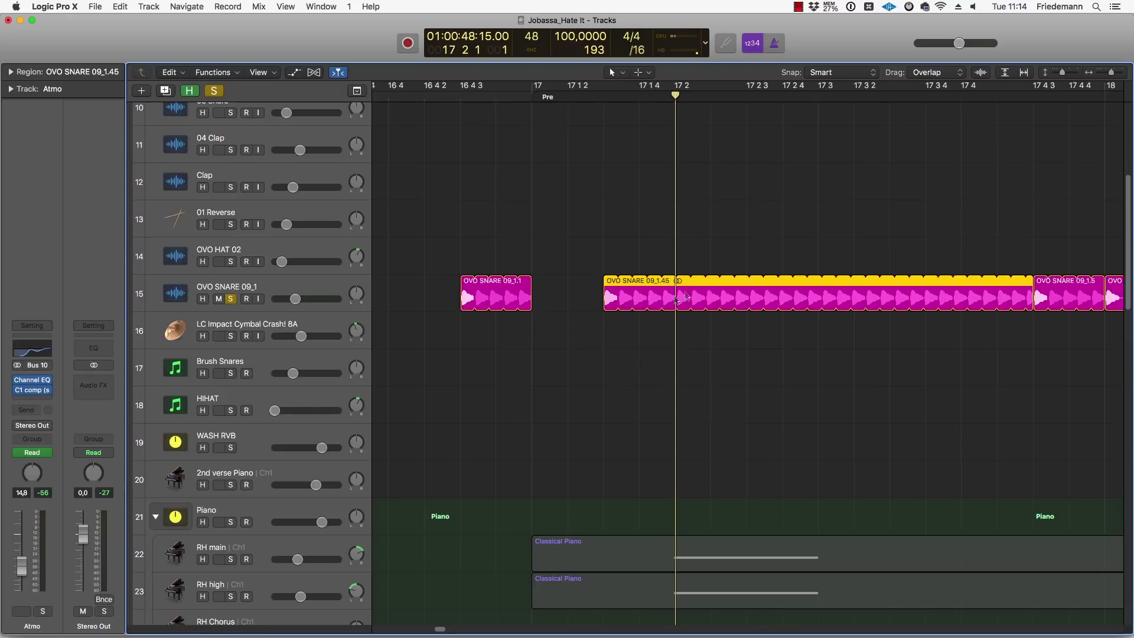
pyautogui.moveTo(700, 279); pyautogui.dragTo(713, 326)
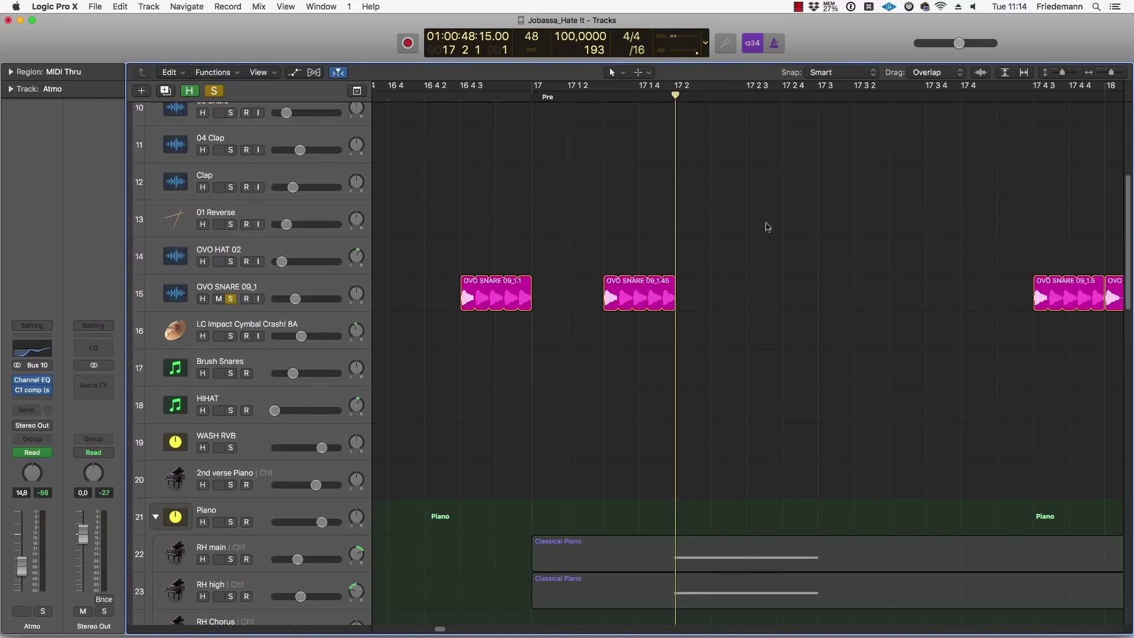
pyautogui.moveTo(619, 308); pyautogui.dragTo(620, 308)
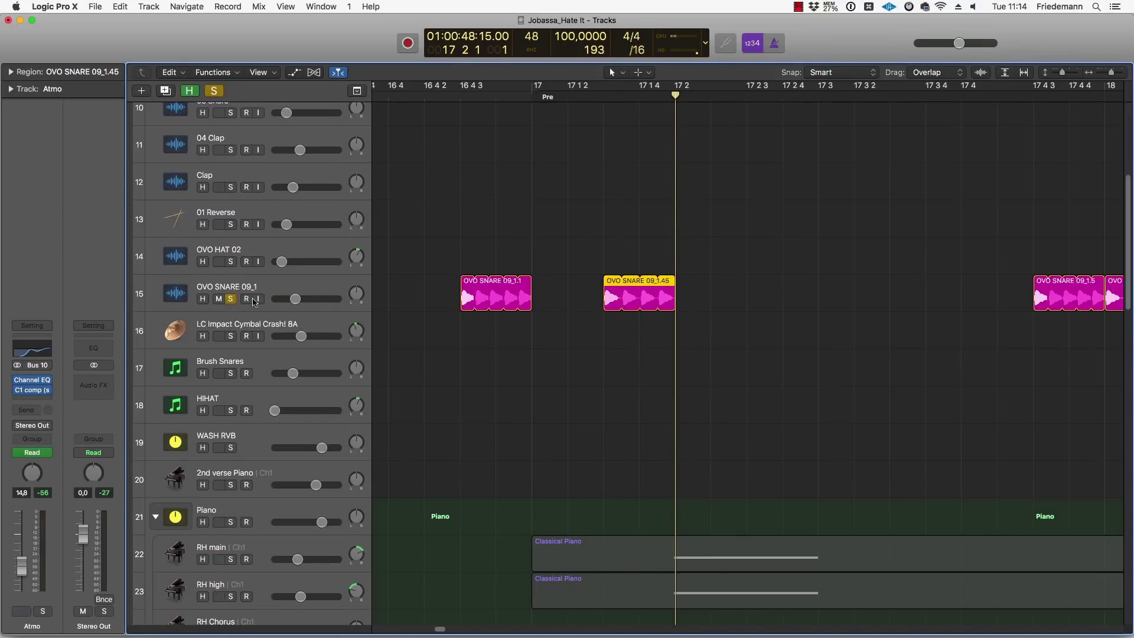
# Step: Listen onward from 17 2 with OVO SNARE 09_1 soloed, and clear the solo to hear the full arrangement
pyautogui.scroll(-3, 535, 304)
pyautogui.scroll(3, 534, 305)
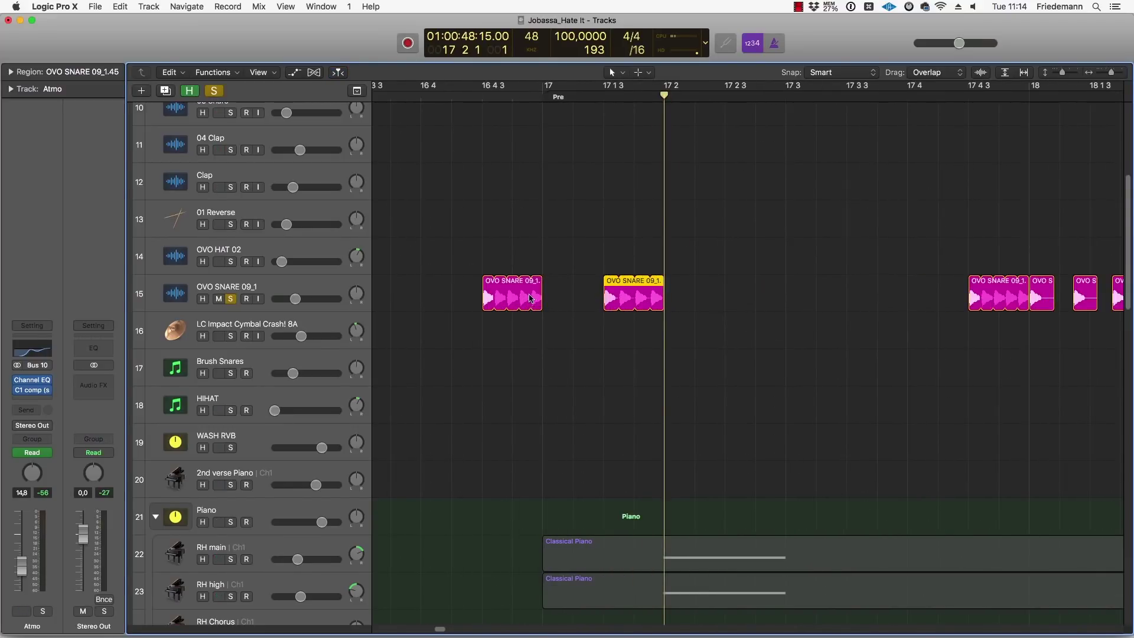
pyautogui.press('space')
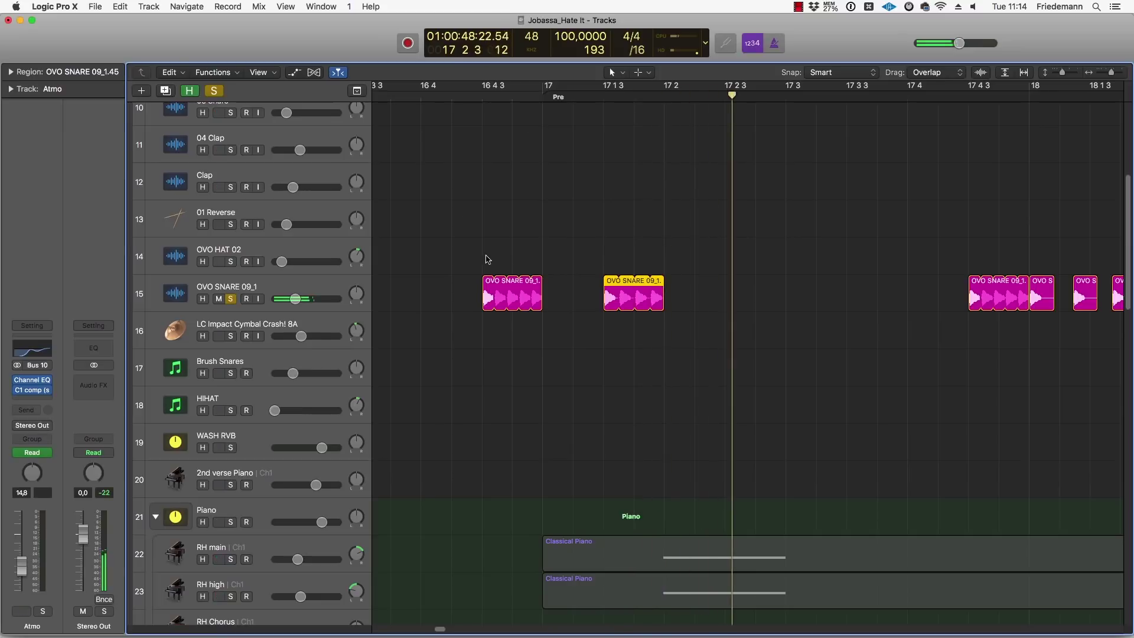
pyautogui.click(230, 298)
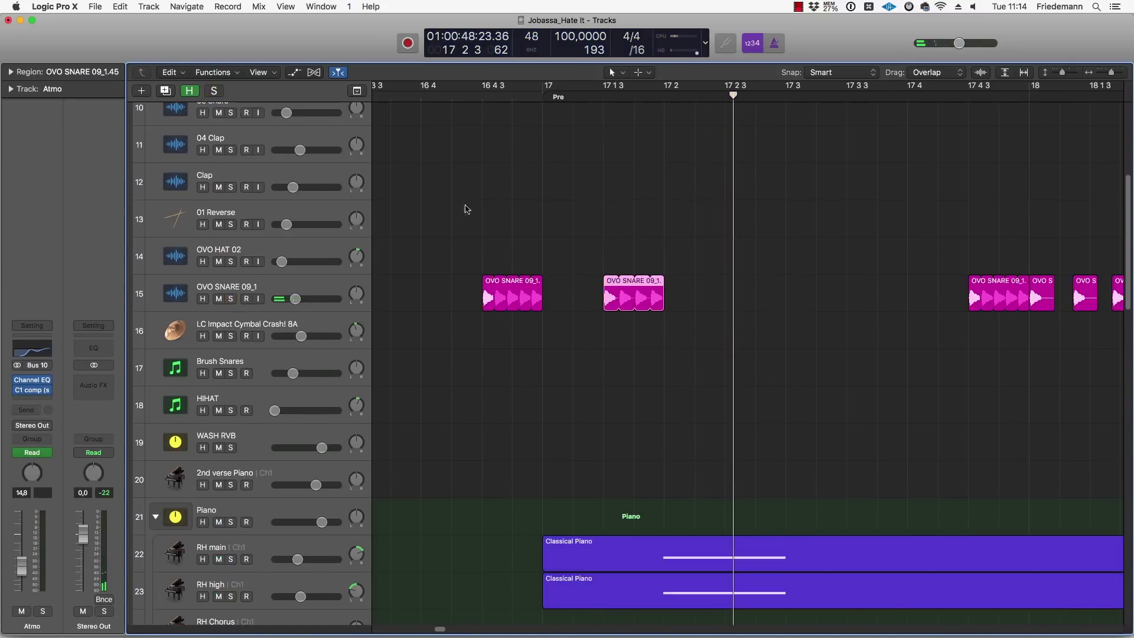
pyautogui.press('space')
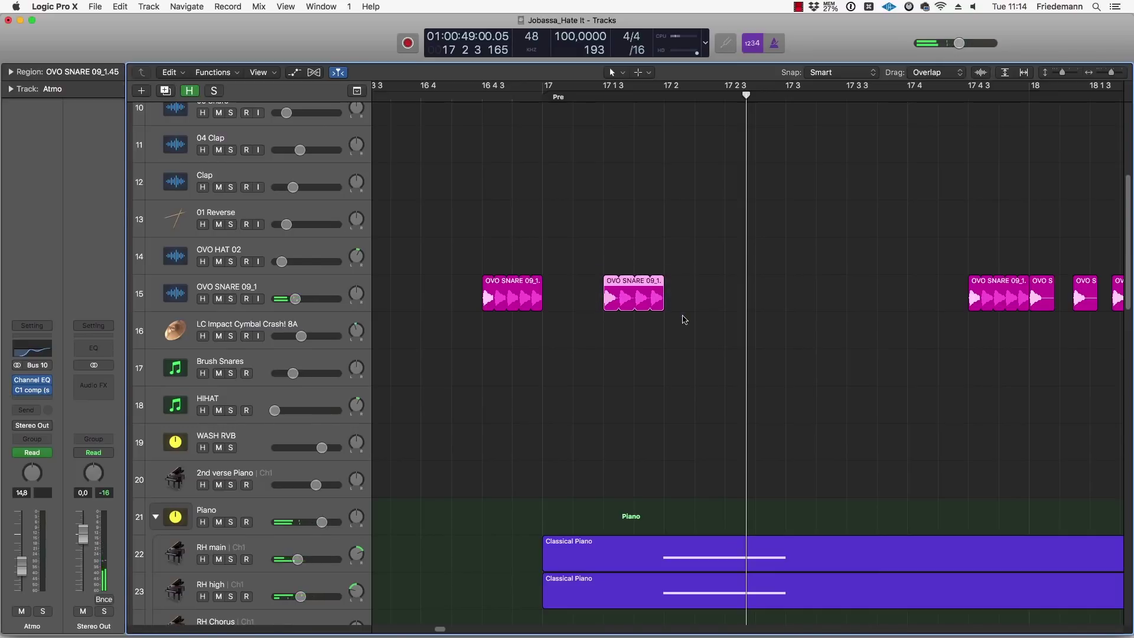
# Step: Delete the copied snare roll after bar 17 and move the playhead to 16 4
pyautogui.press('Delete')
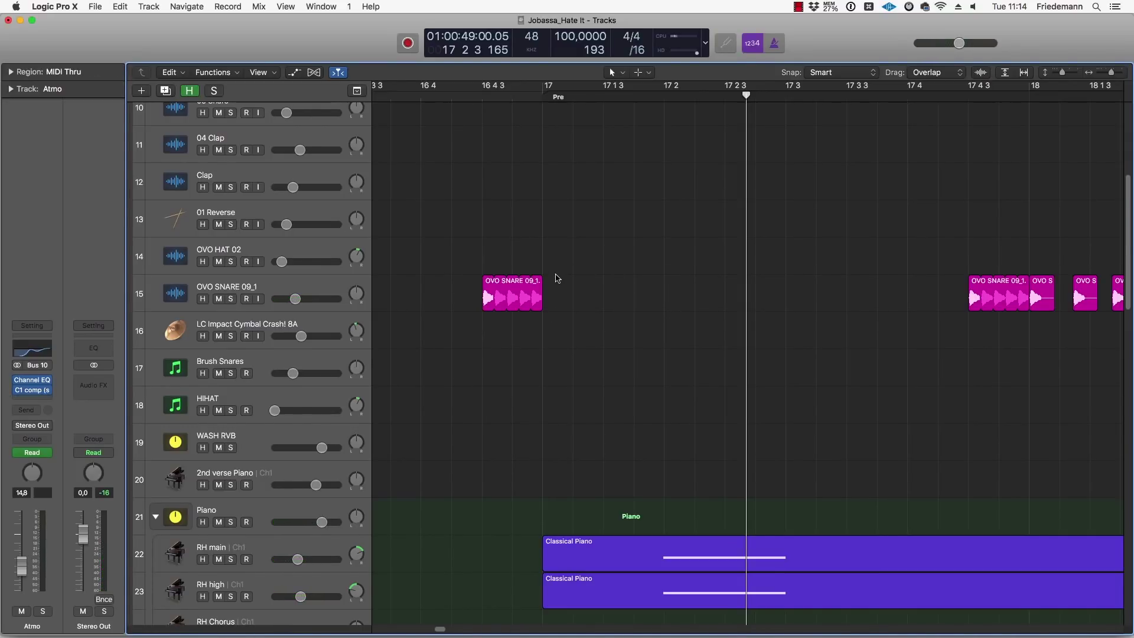
pyautogui.click(420, 95)
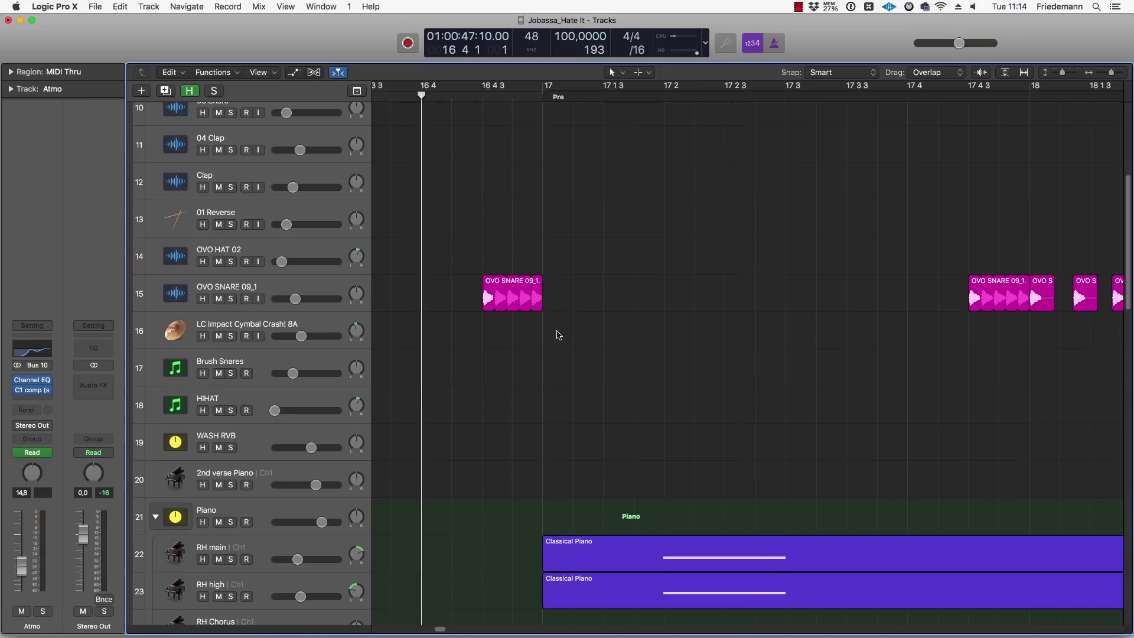
# Step: Play the transition from 16 4 into the pre-chorus and highlight the OVO SNARE 09_1 roll just before bar 17
pyautogui.press('space')
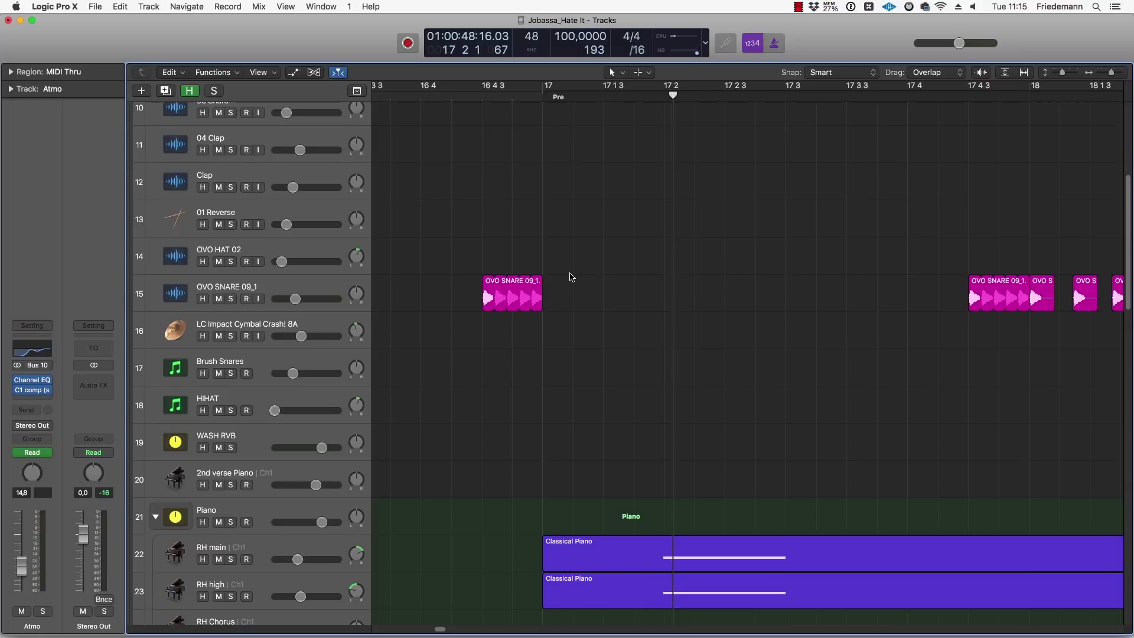
pyautogui.moveTo(562, 269); pyautogui.dragTo(471, 310)
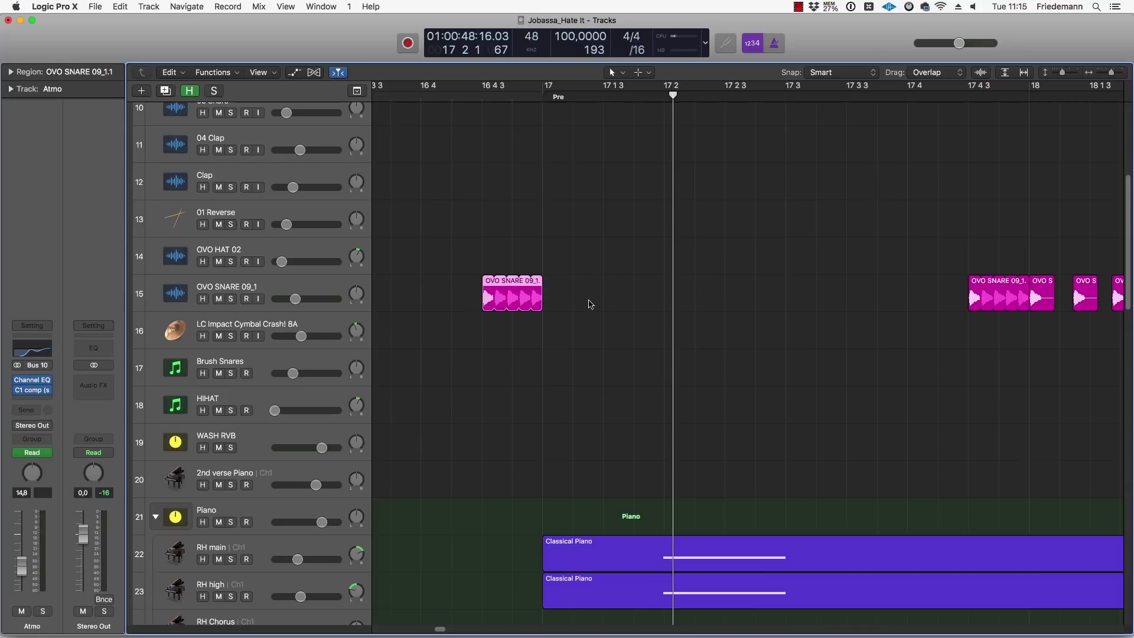
pyautogui.click(588, 302)
# Step: Bring the pre-chorus piano tracks into view, move the playhead to bar 17, and listen until bar 19
pyautogui.scroll(-5, 588, 302)
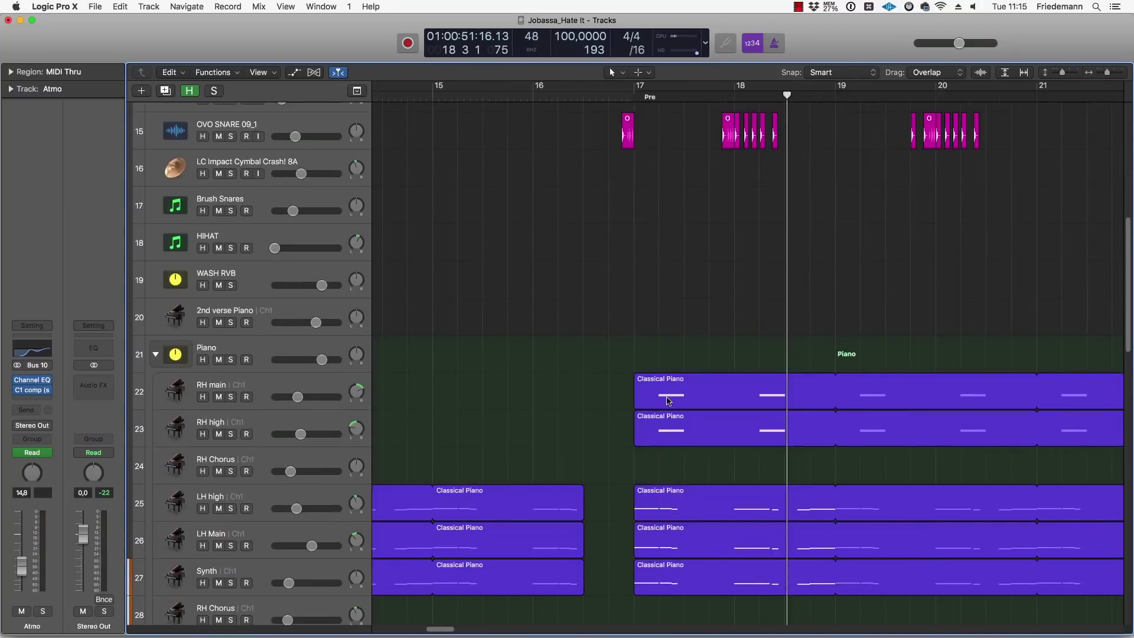
pyautogui.hscroll(5, 669, 414)
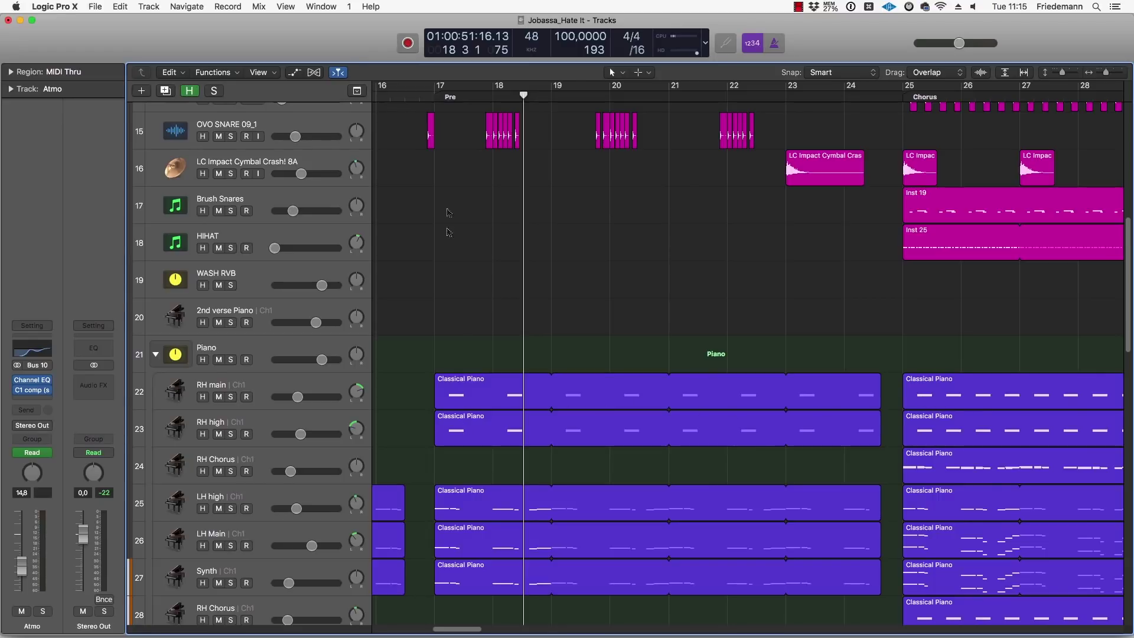
pyautogui.hotkey('alt', ',')
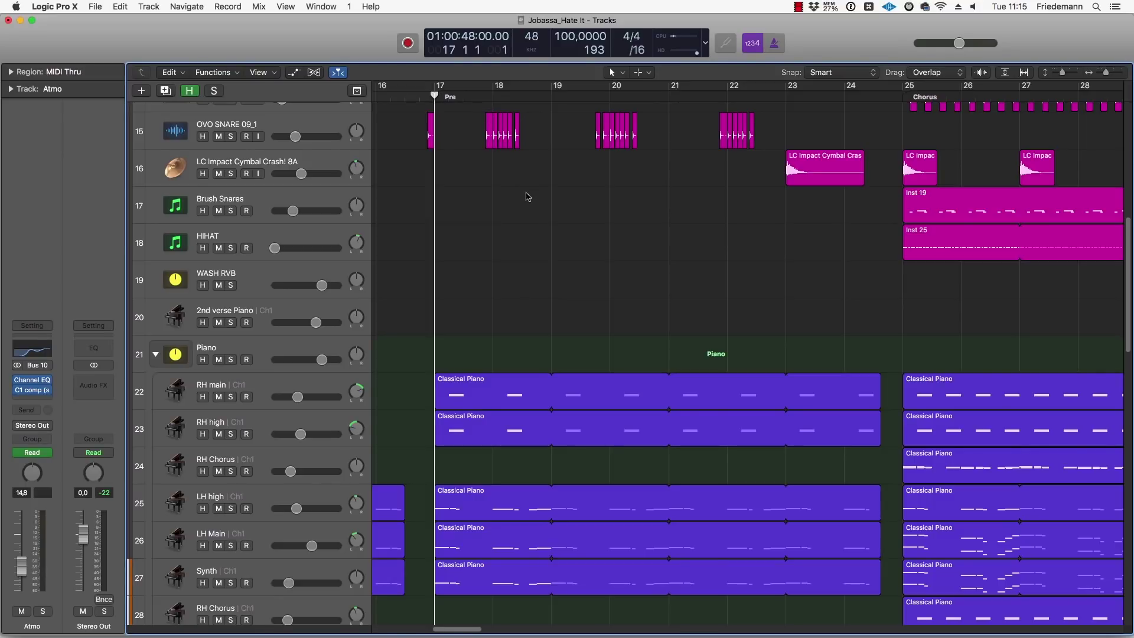
pyautogui.press('space')
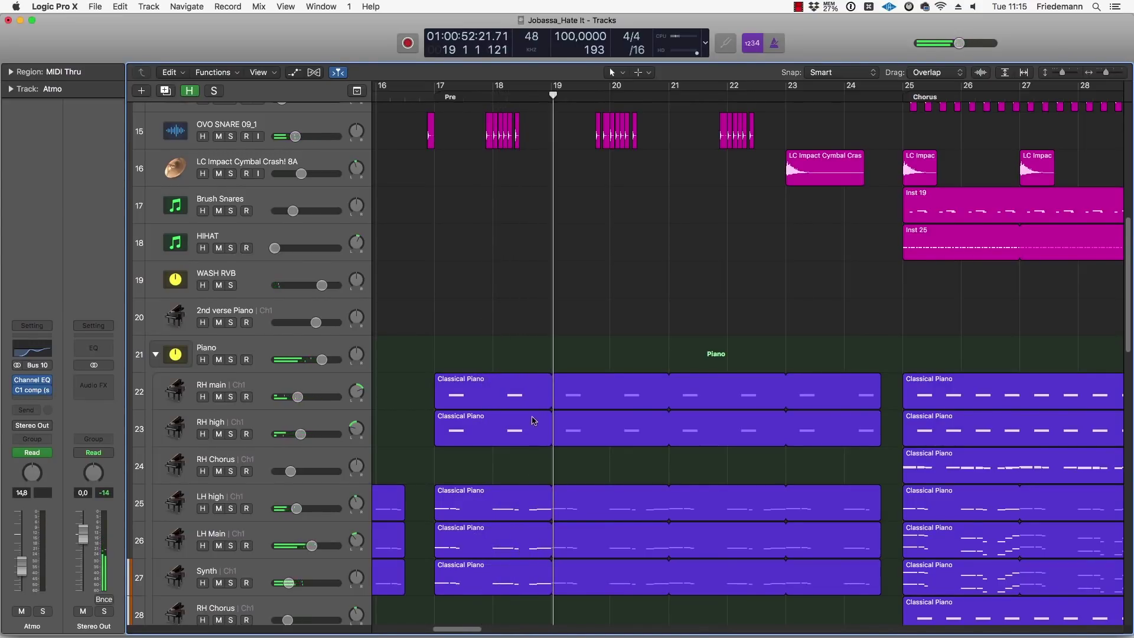
# Step: Inspect the pre-chorus notes of LH high, LH Main and Synth together in the Piano Roll, then close it
pyautogui.scroll(-4, 532, 421)
pyautogui.moveTo(527, 363); pyautogui.dragTo(529, 487)
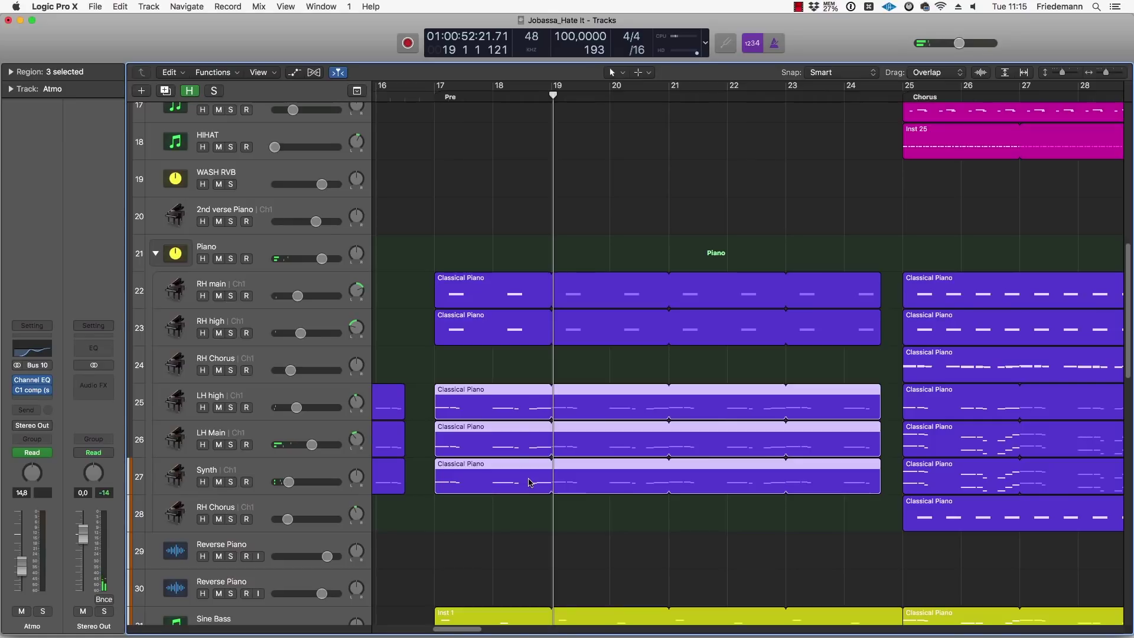
pyautogui.doubleClick(529, 482)
pyautogui.moveTo(597, 522); pyautogui.dragTo(810, 408)
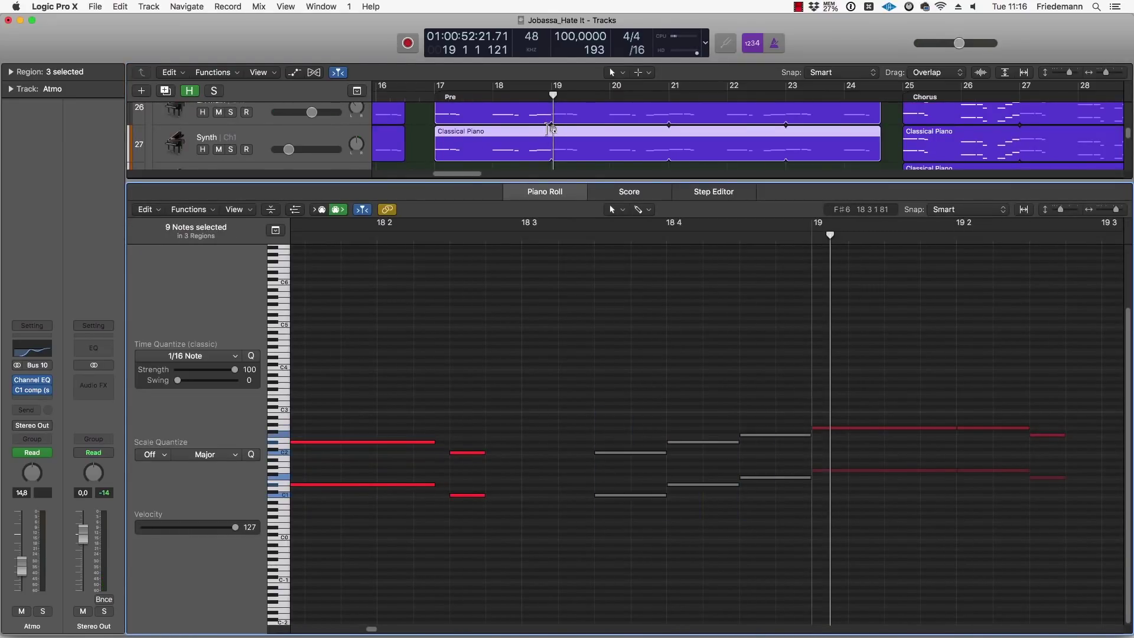
pyautogui.press('p')
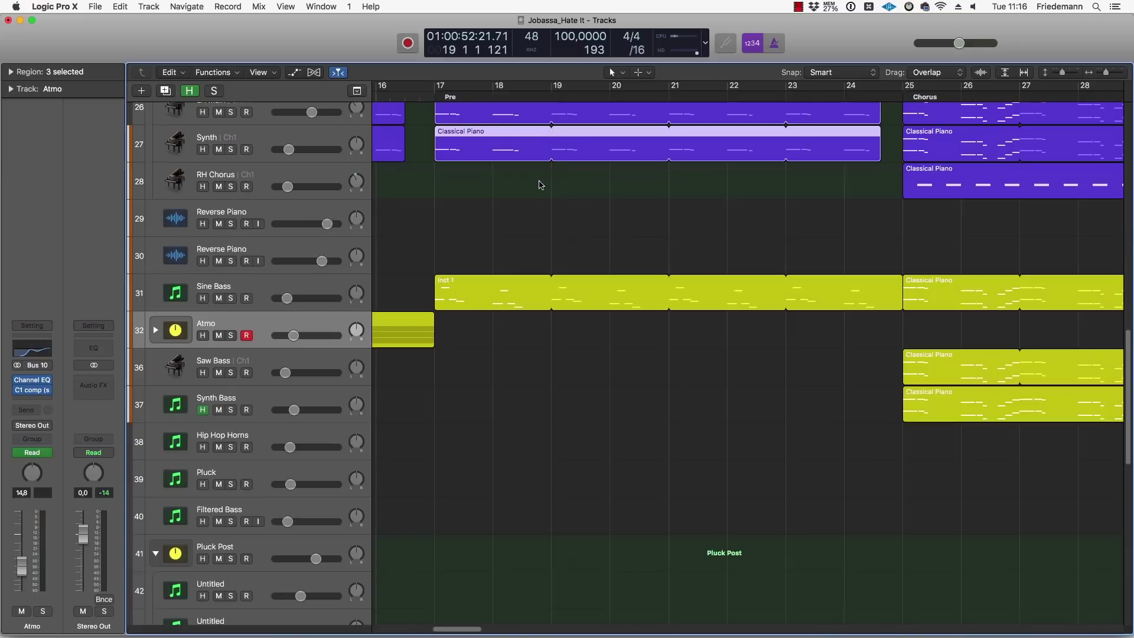
# Step: Listen to LH Main soloed from bar 17, then switch the solo back to Sine Bass
pyautogui.scroll(5, 527, 383)
pyautogui.hscroll(-8, 491, 375)
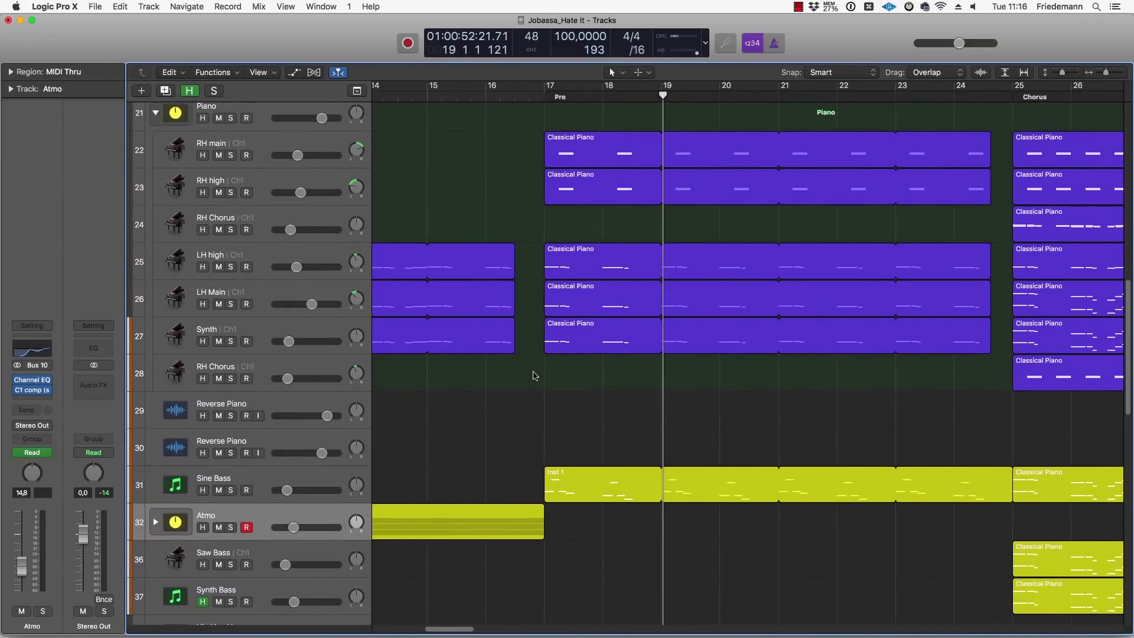
pyautogui.hscroll(-15, 691, 296)
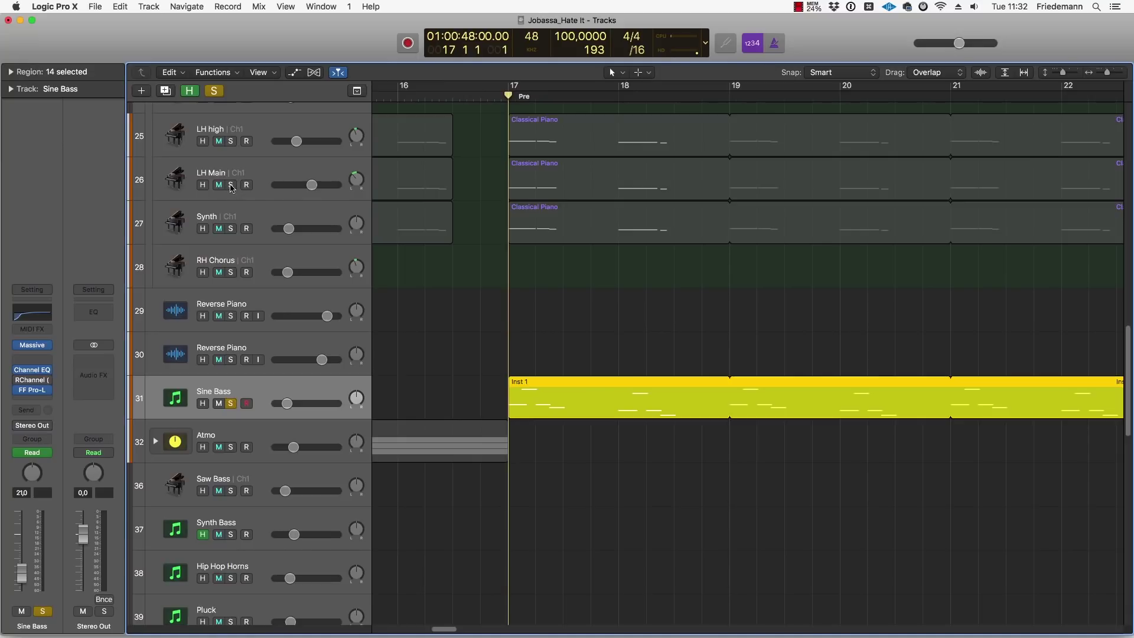
pyautogui.click(231, 186)
pyautogui.press('space')
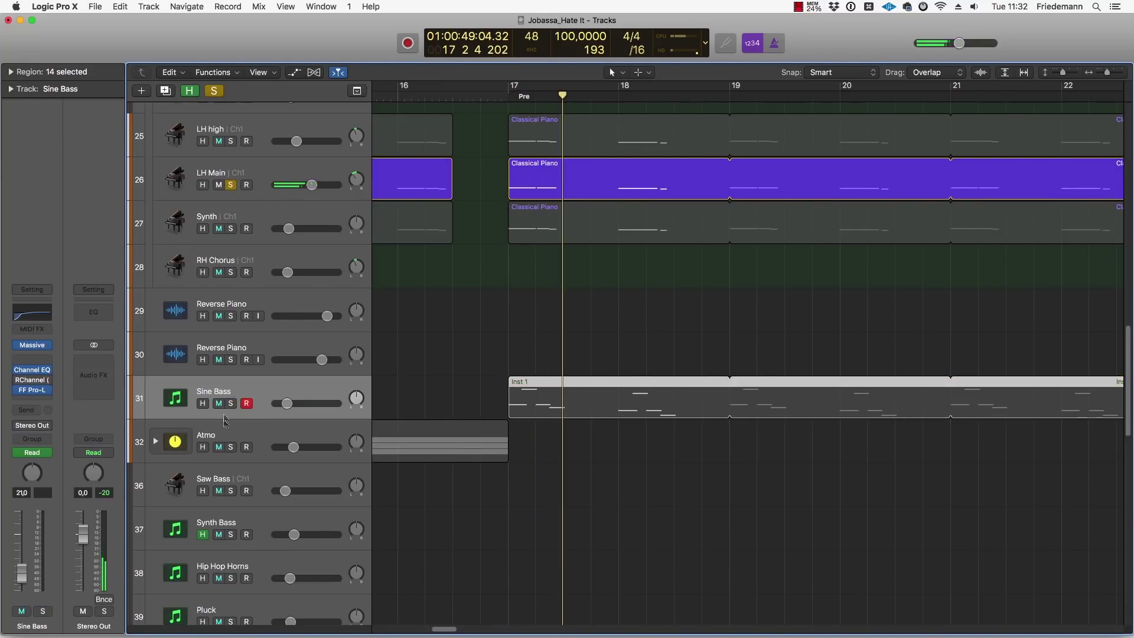
pyautogui.click(231, 403)
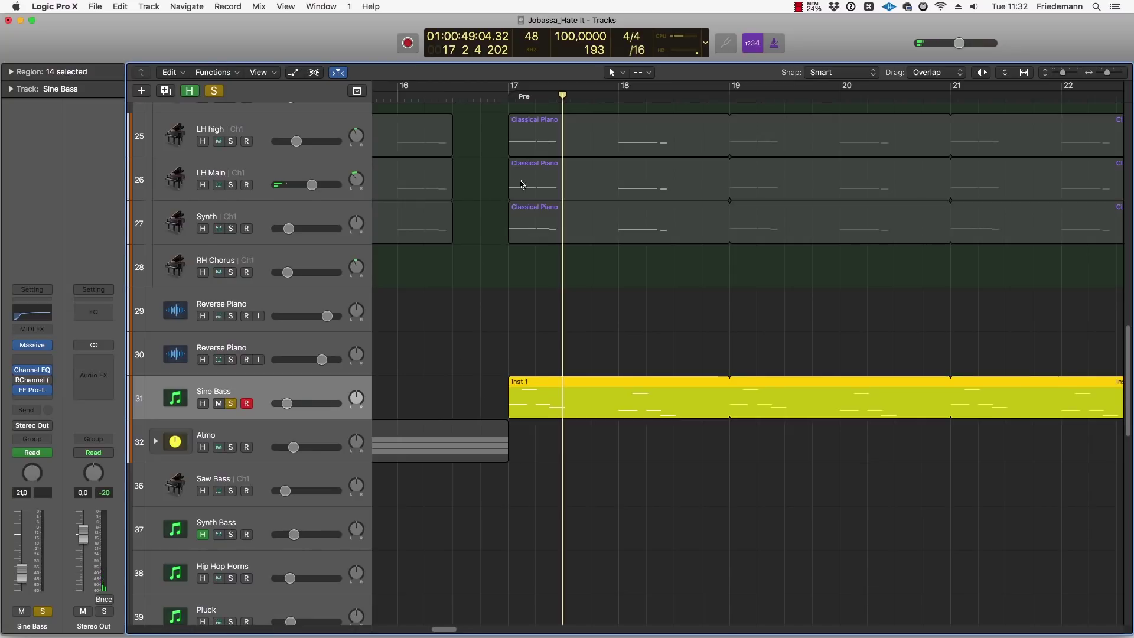
# Step: Open the pre-chorus LH Main and Sine Bass regions together in the Piano Roll and audition notes in bars 17 and 18
pyautogui.keyDown('shift'); pyautogui.click(529, 175); pyautogui.keyUp('shift')
pyautogui.press('e')
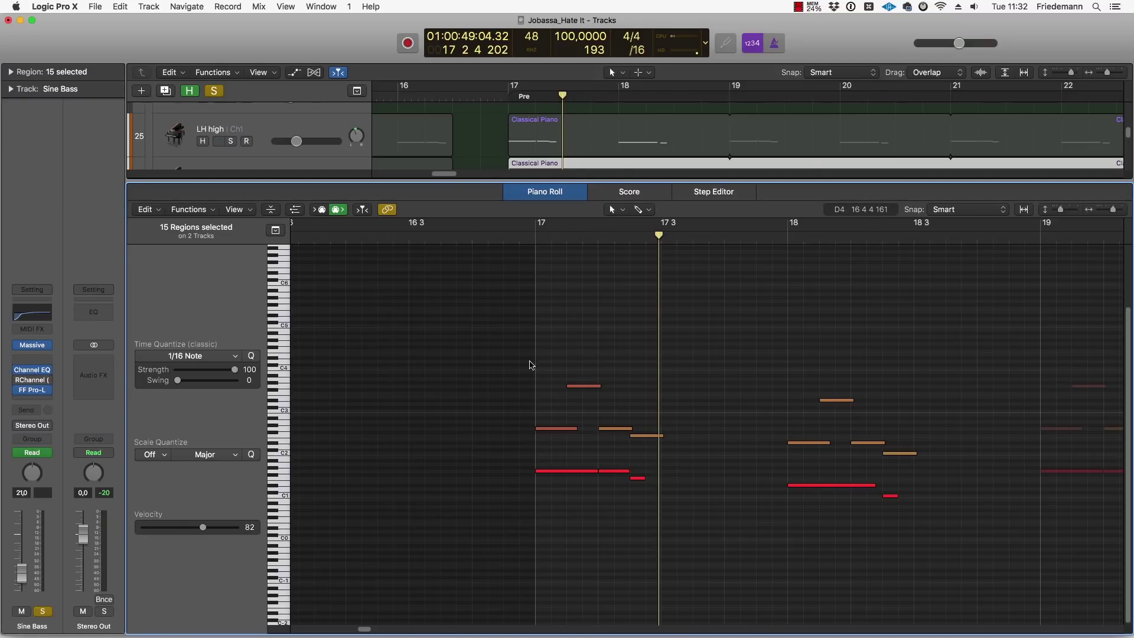
pyautogui.hscroll(3, 549, 393)
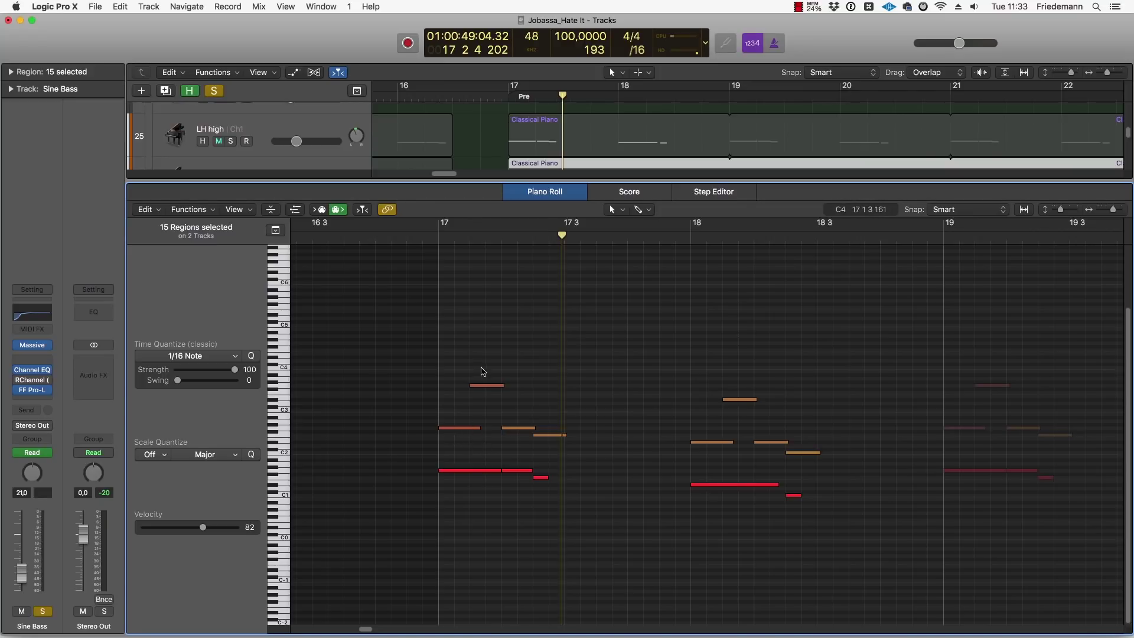
pyautogui.click(483, 385)
pyautogui.click(740, 399)
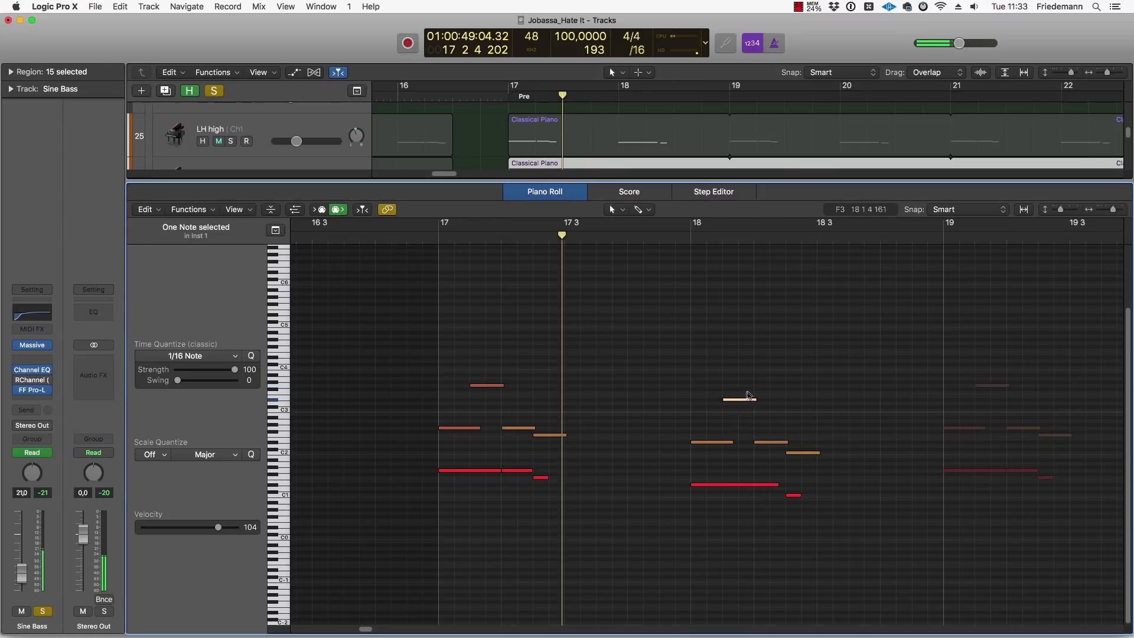
pyautogui.click(732, 485)
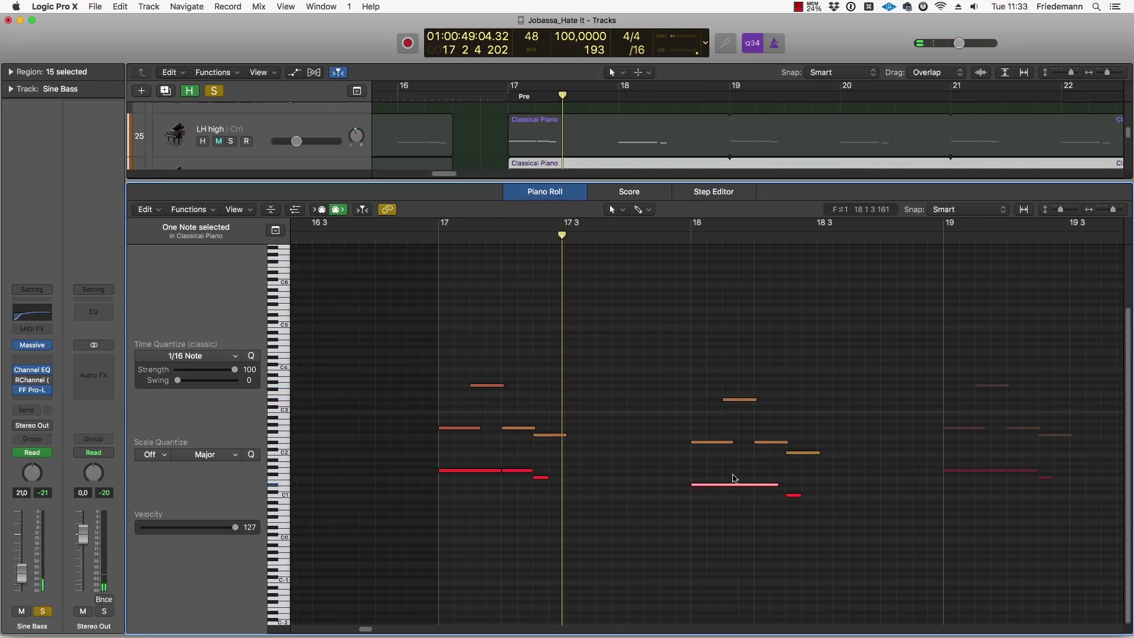
pyautogui.click(793, 495)
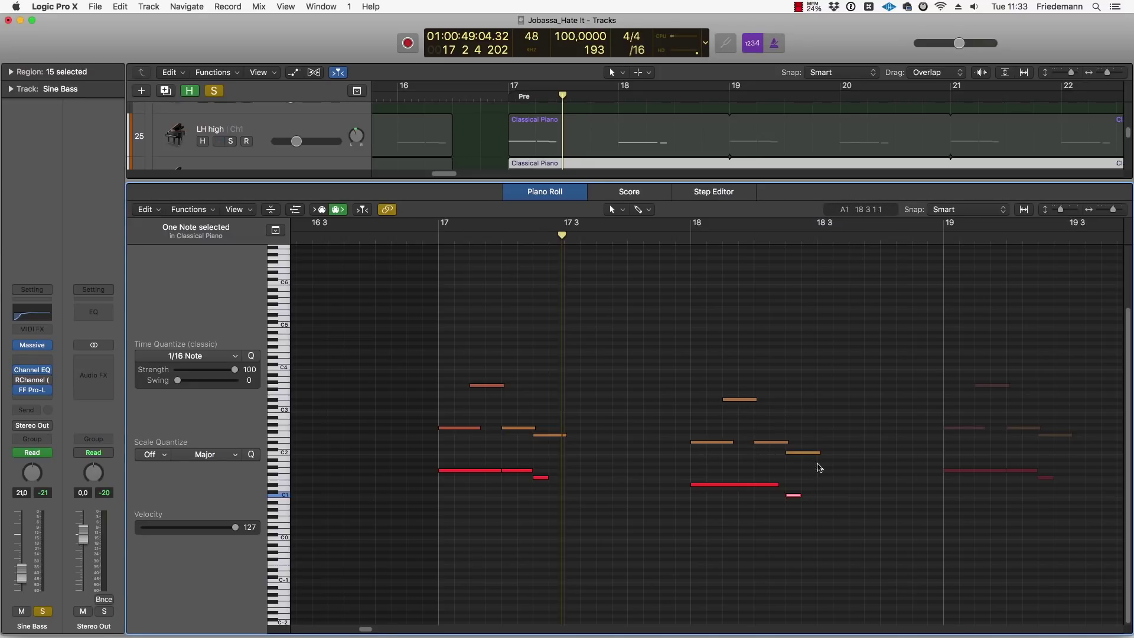
# Step: Audition the high Sine Bass notes in bars 17 and 18 again and close the Piano Roll
pyautogui.click(742, 399)
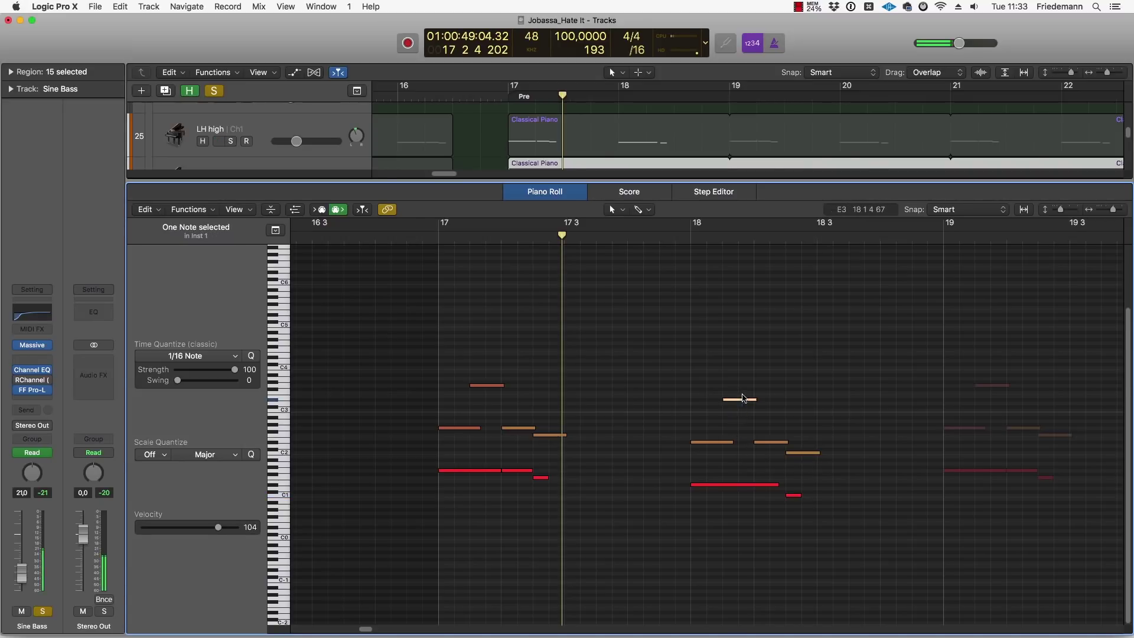
pyautogui.click(744, 421)
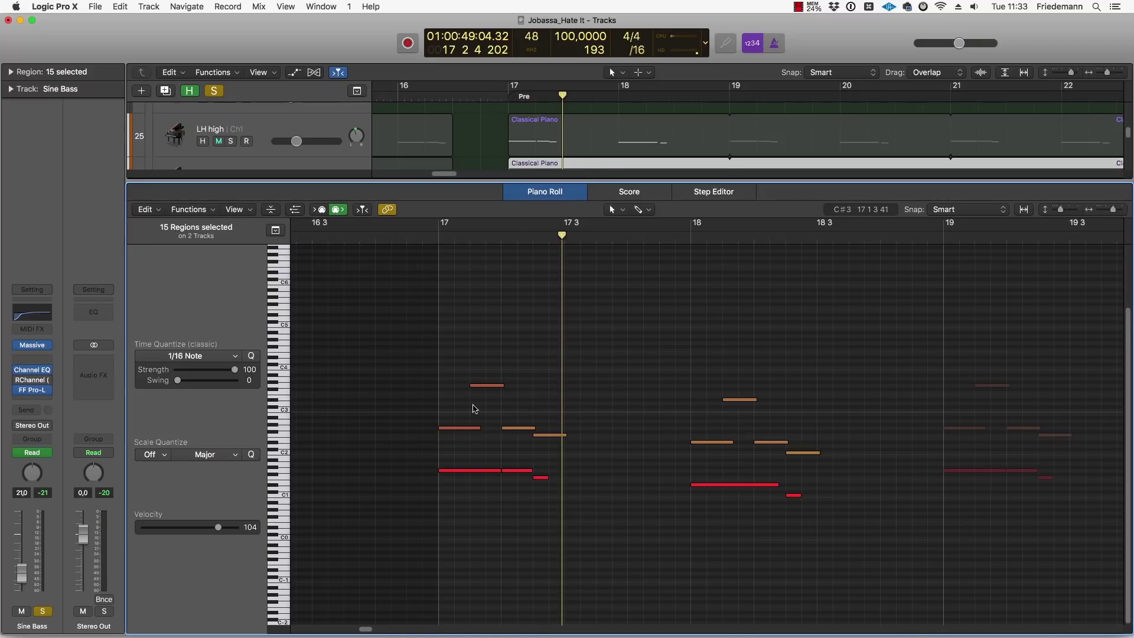
pyautogui.click(478, 386)
pyautogui.moveTo(725, 409); pyautogui.dragTo(748, 400)
pyautogui.click(748, 401)
pyautogui.press('e')
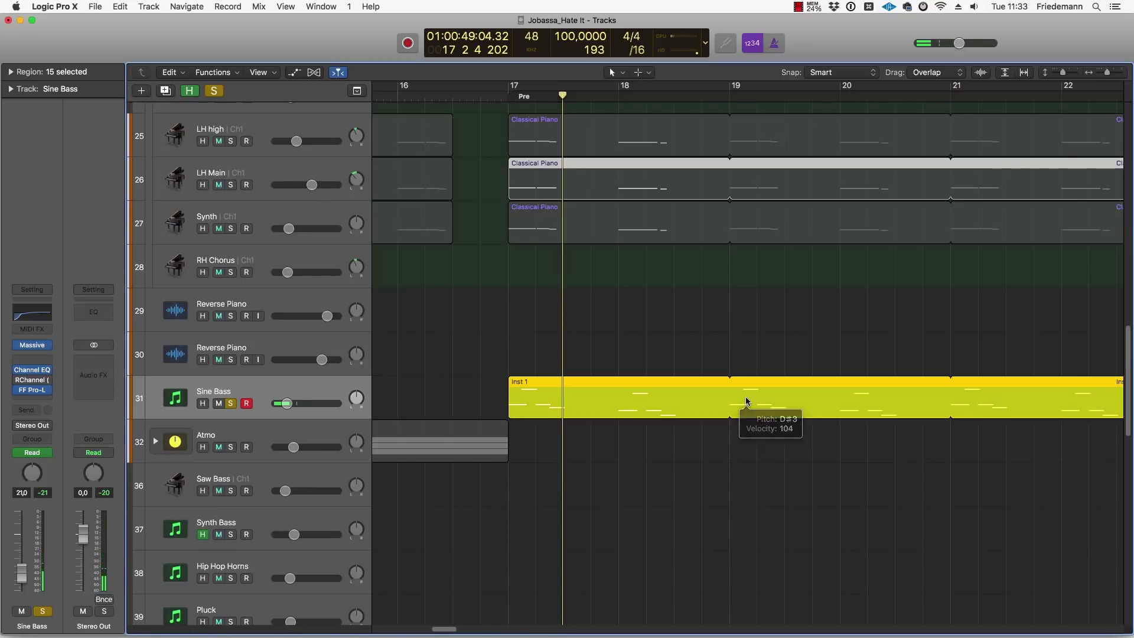
# Step: Solo the Noise track and play its riser through the second half of the pre-chorus to bar 24
pyautogui.click(648, 361)
pyautogui.keyDown('ctrl'); pyautogui.keyDown('alt'); pyautogui.click(648, 361); pyautogui.keyUp('alt'); pyautogui.keyUp('ctrl')
pyautogui.scroll(-15, 644, 390)
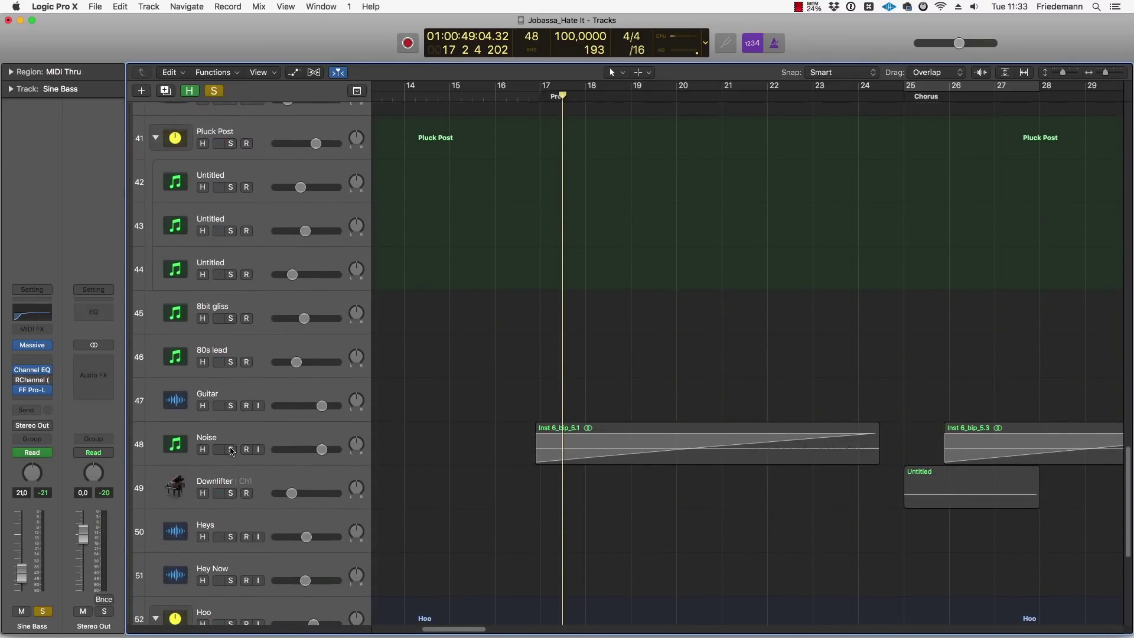
pyautogui.click(285, 437)
pyautogui.hscroll(3, 579, 464)
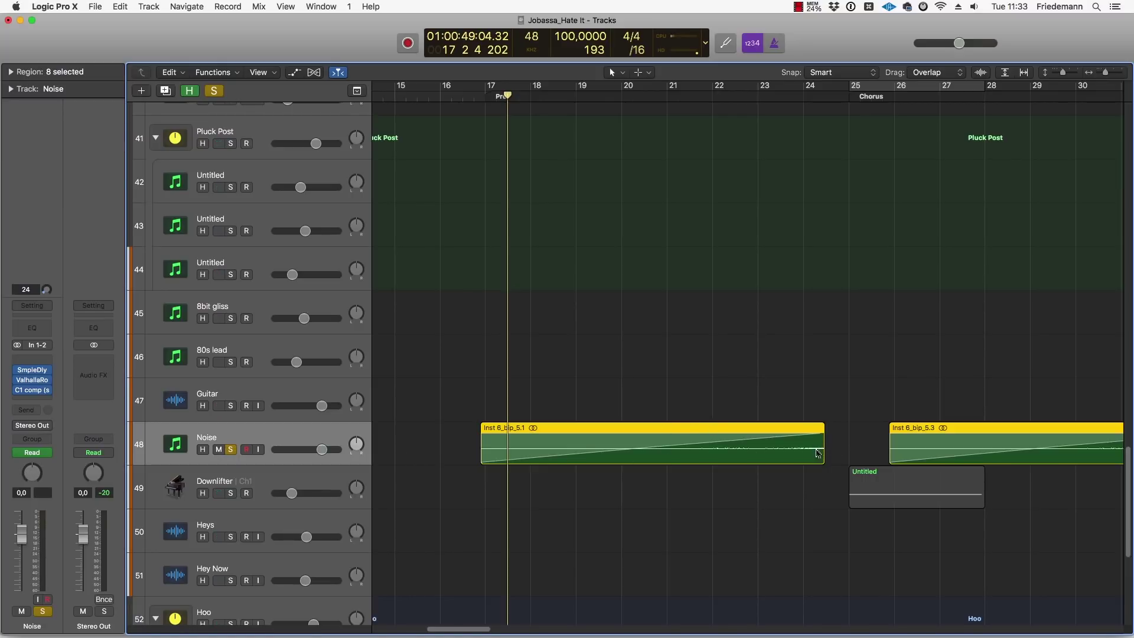
pyautogui.doubleClick(665, 95)
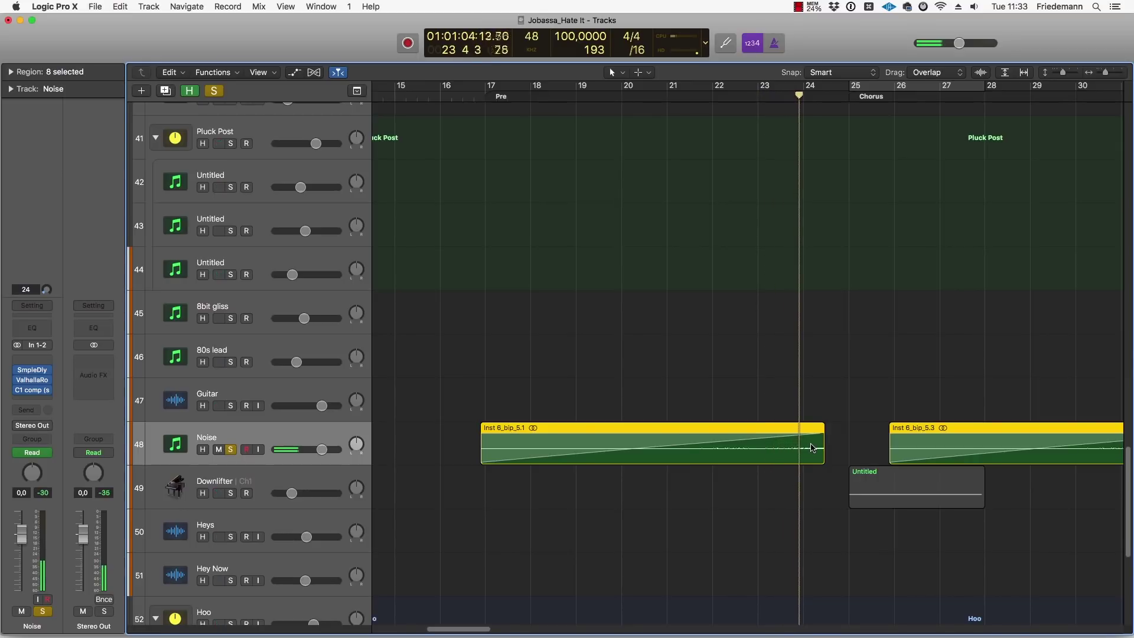
pyautogui.press('space')
# Step: Clear the Noise solo, look over the tracks around the chorus entry, and move the playhead to bar 25
pyautogui.scroll(-10, 808, 494)
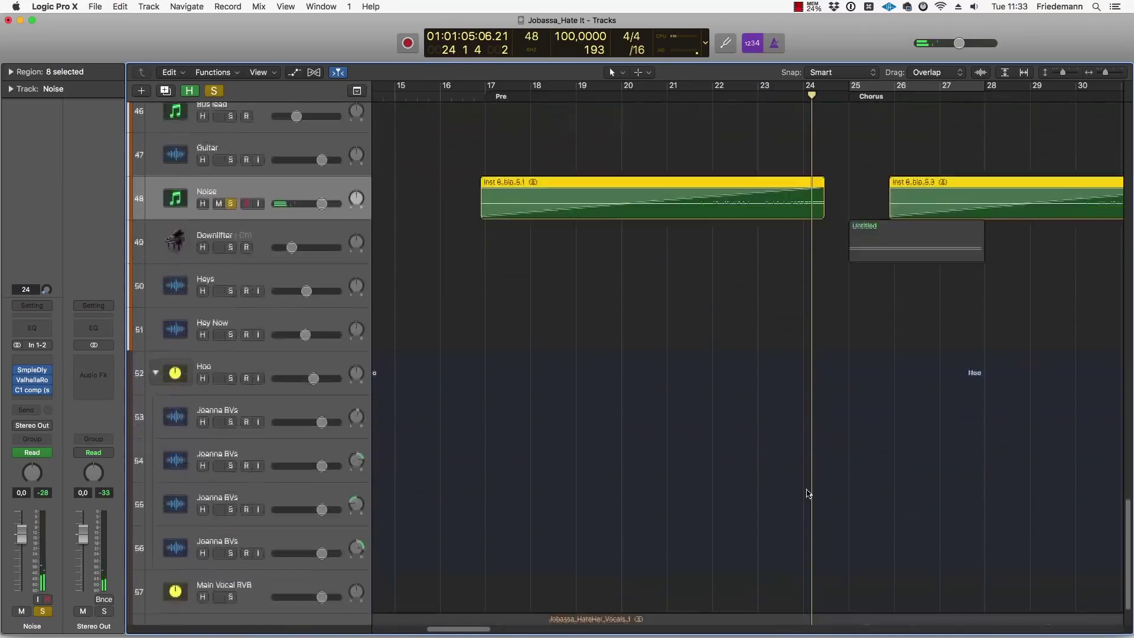
pyautogui.scroll(5, 768, 481)
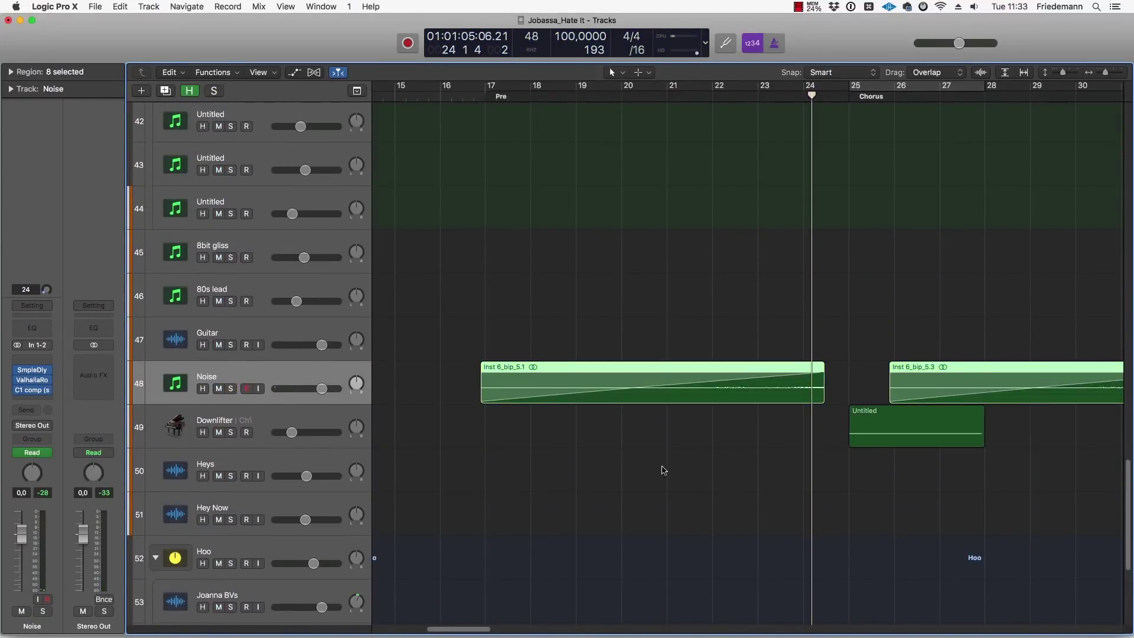
pyautogui.hscroll(5, 679, 481)
pyautogui.scroll(15, 707, 497)
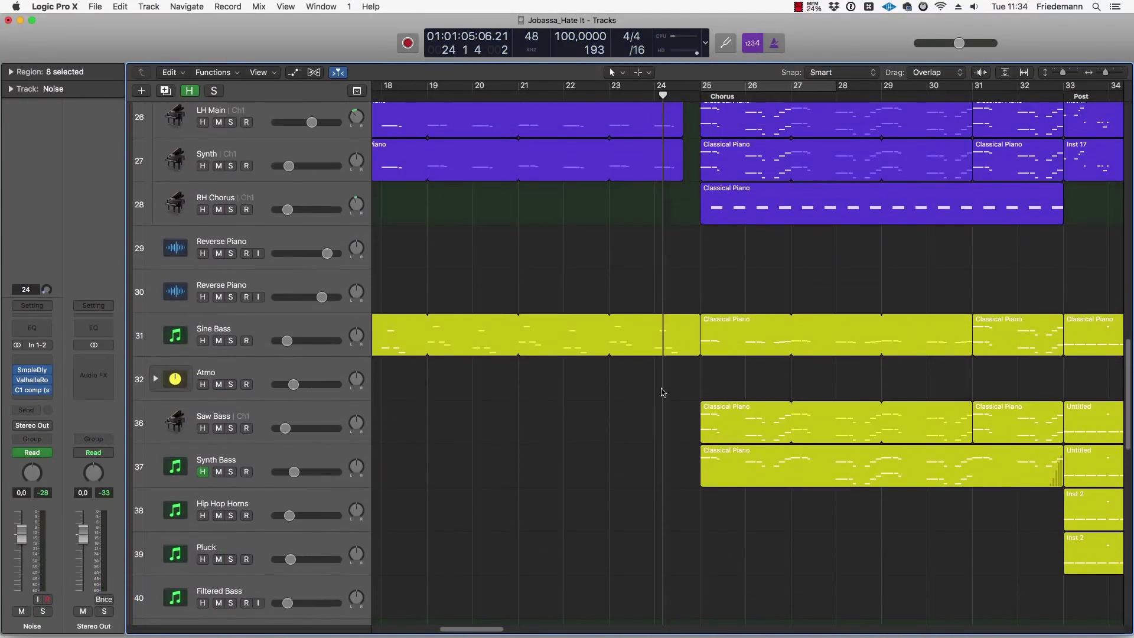
pyautogui.scroll(4, 688, 378)
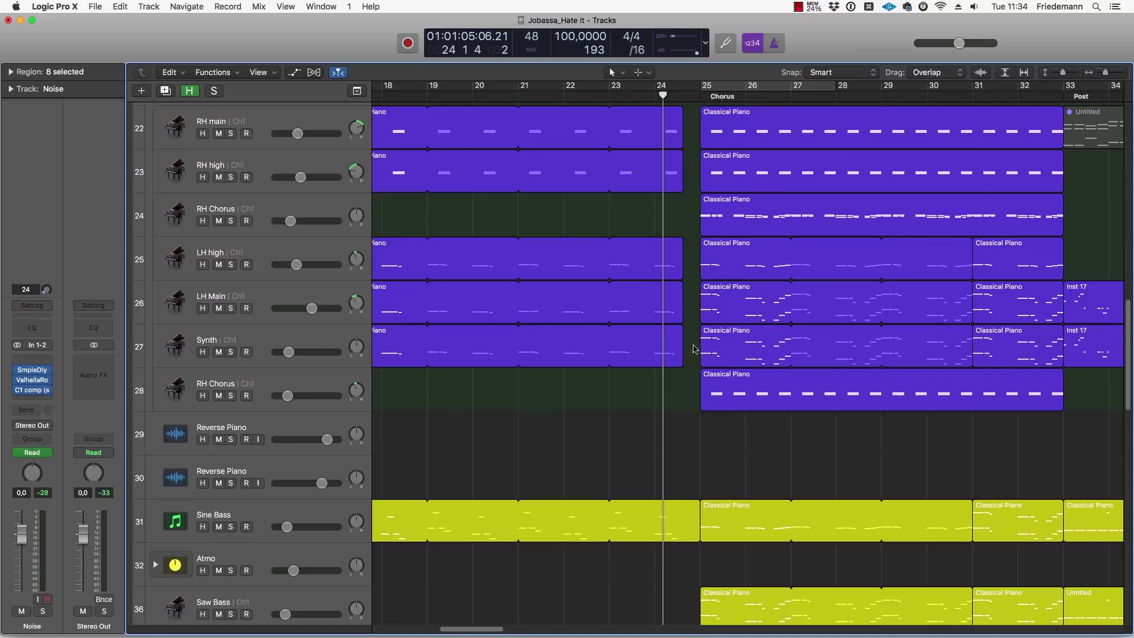
pyautogui.scroll(4, 675, 284)
pyautogui.scroll(12, 676, 353)
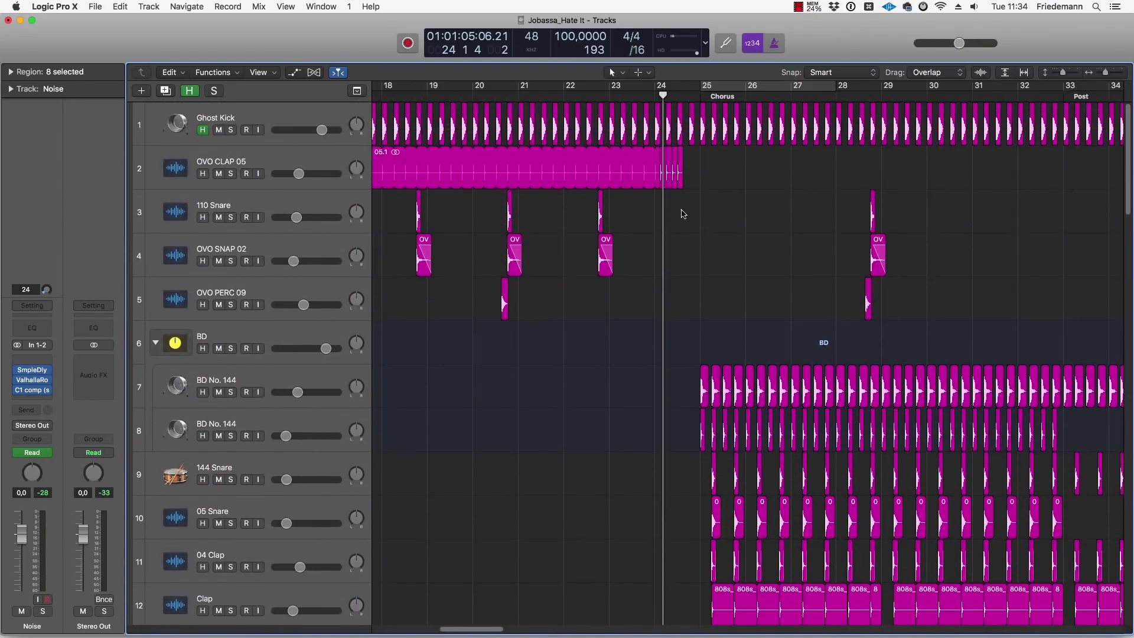
pyautogui.scroll(-5, 684, 214)
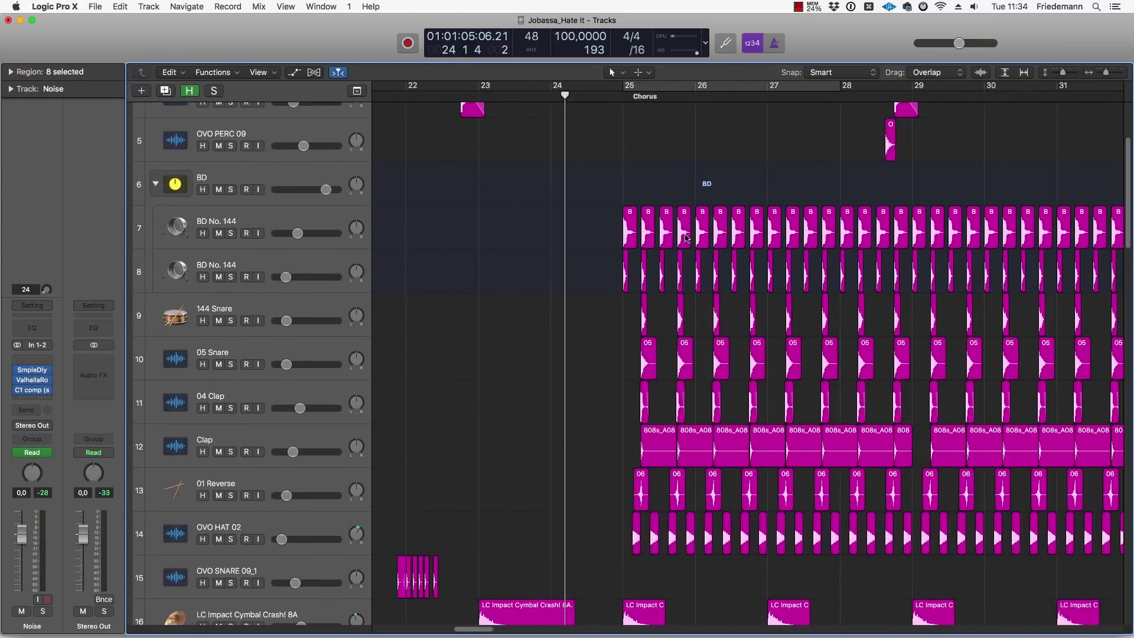
pyautogui.scroll(4, 685, 239)
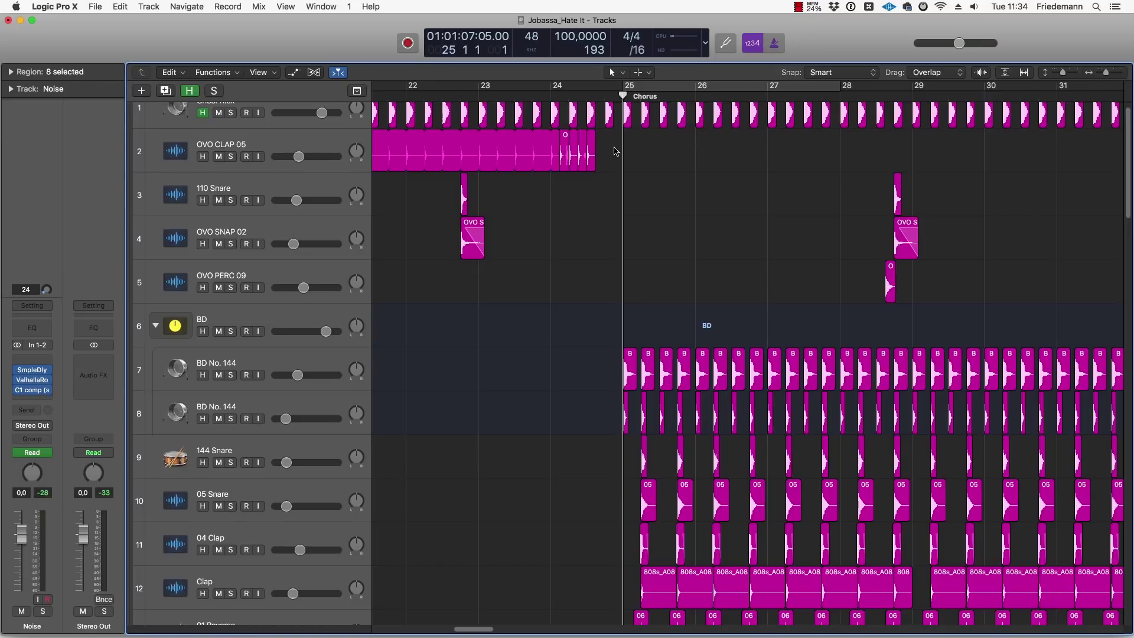
# Step: Solo the first BD No. 144 kick track and loop the chorus from bar 25 to bar 28 in playback
pyautogui.hscroll(5, 646, 289)
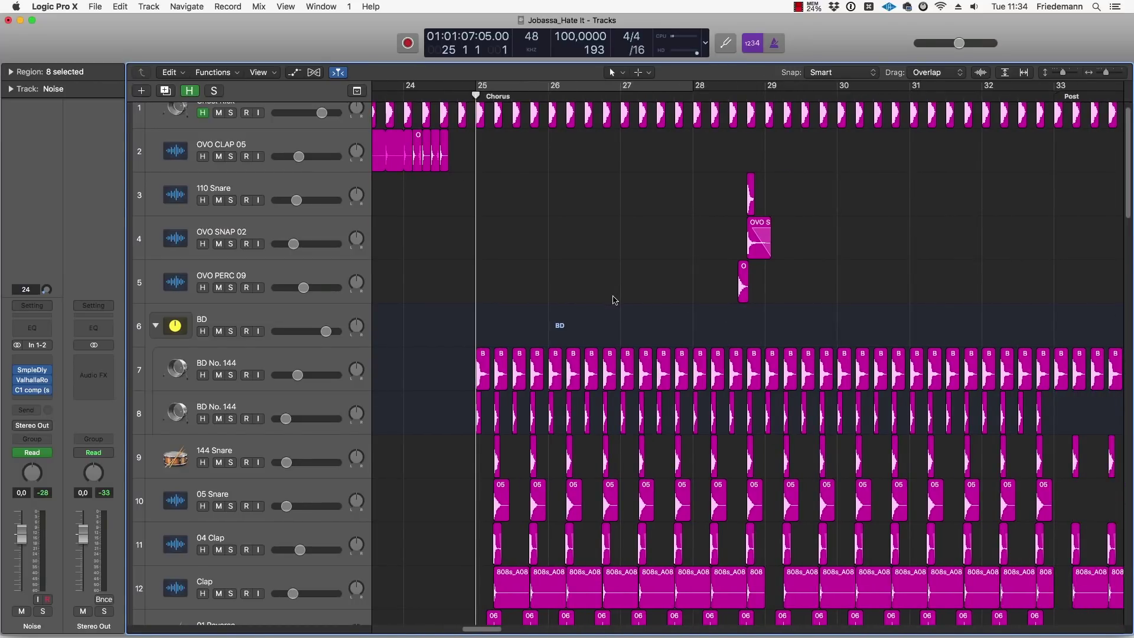
pyautogui.scroll(-15, 613, 301)
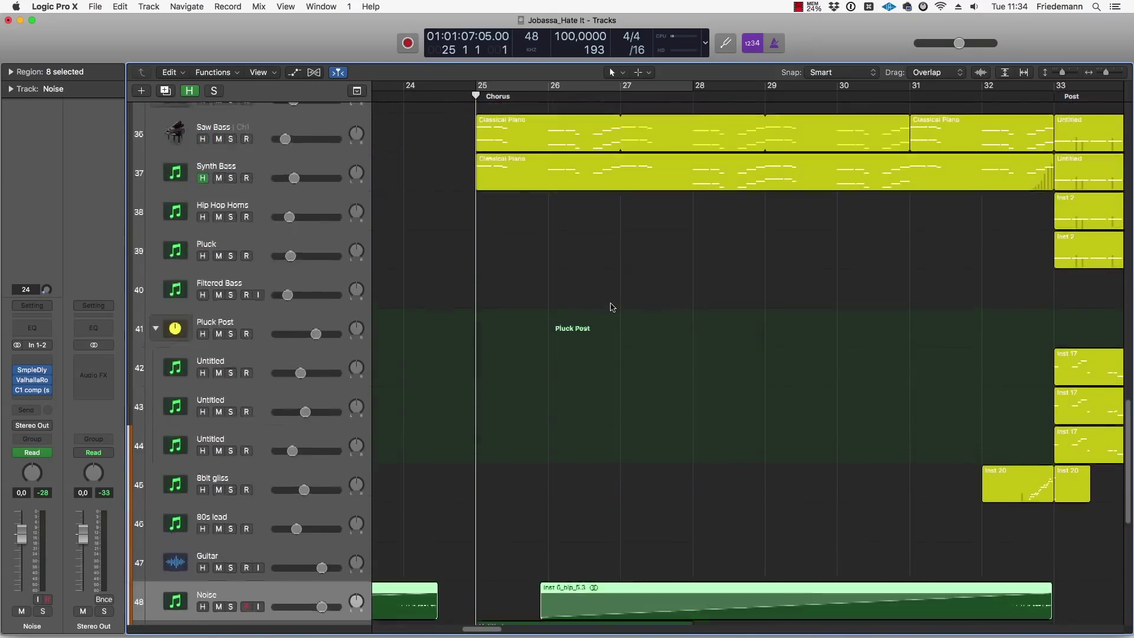
pyautogui.scroll(15, 612, 306)
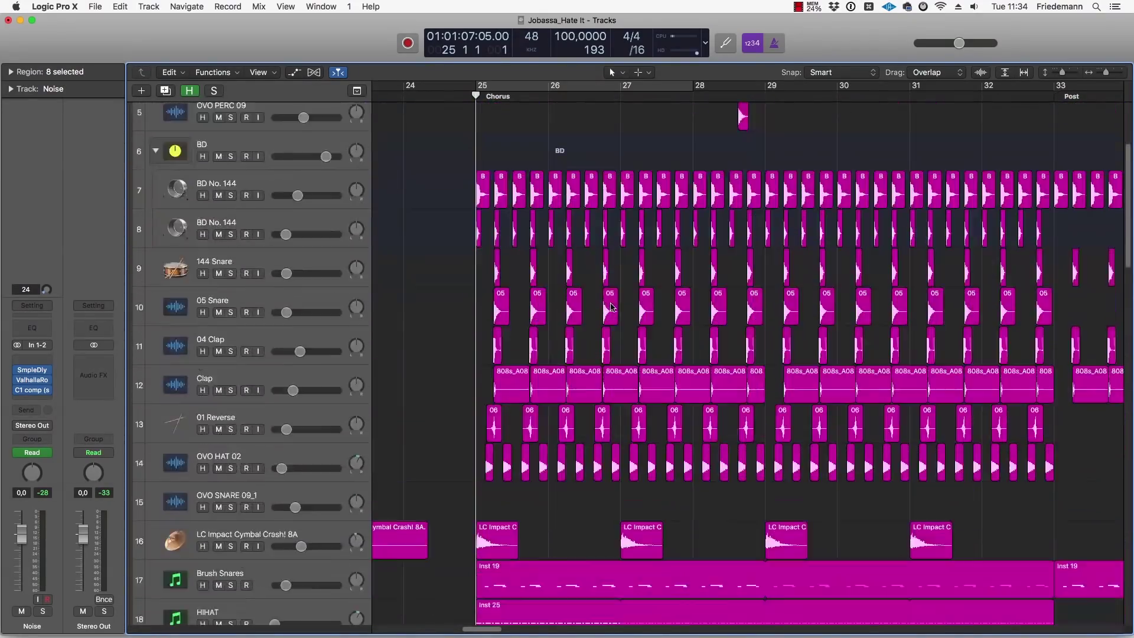
pyautogui.scroll(-2, 612, 306)
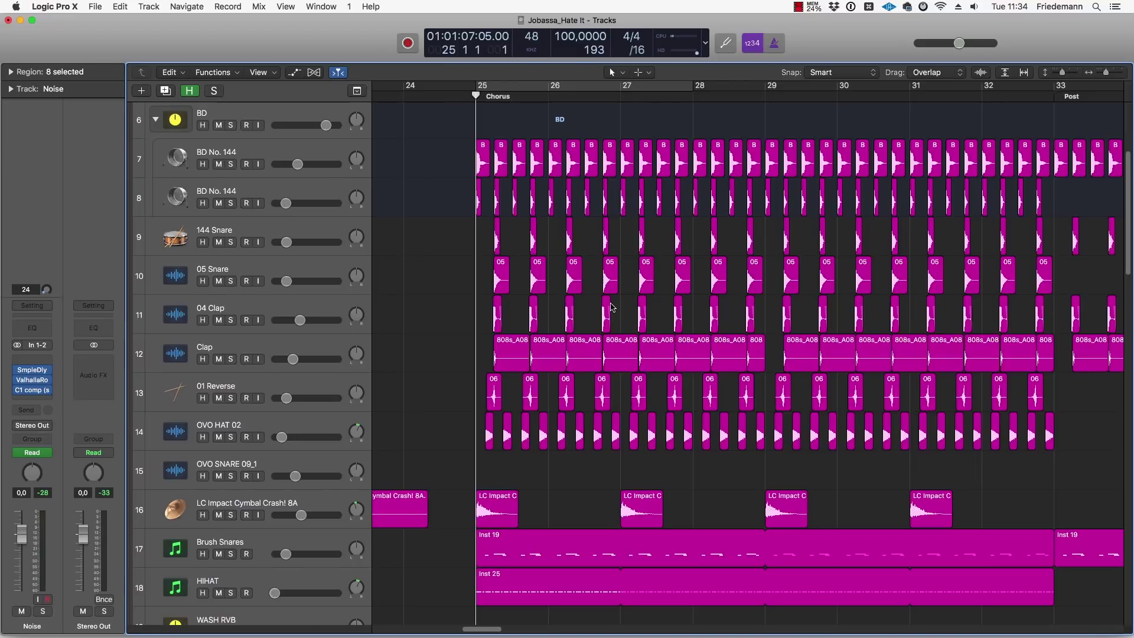
pyautogui.scroll(-5, 611, 307)
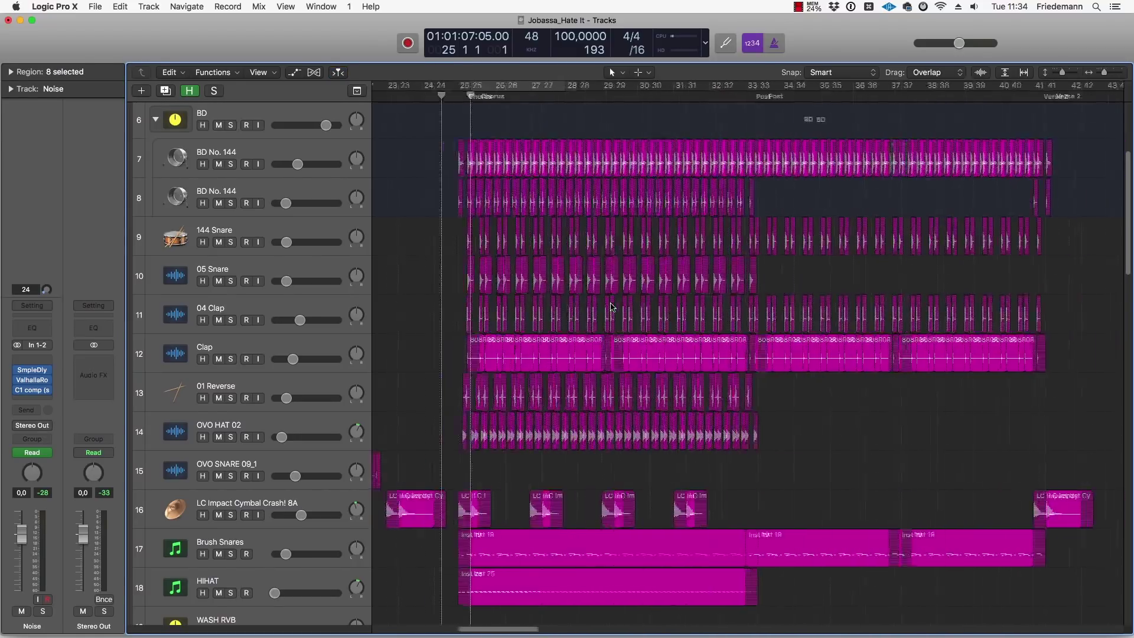
pyautogui.click(231, 164)
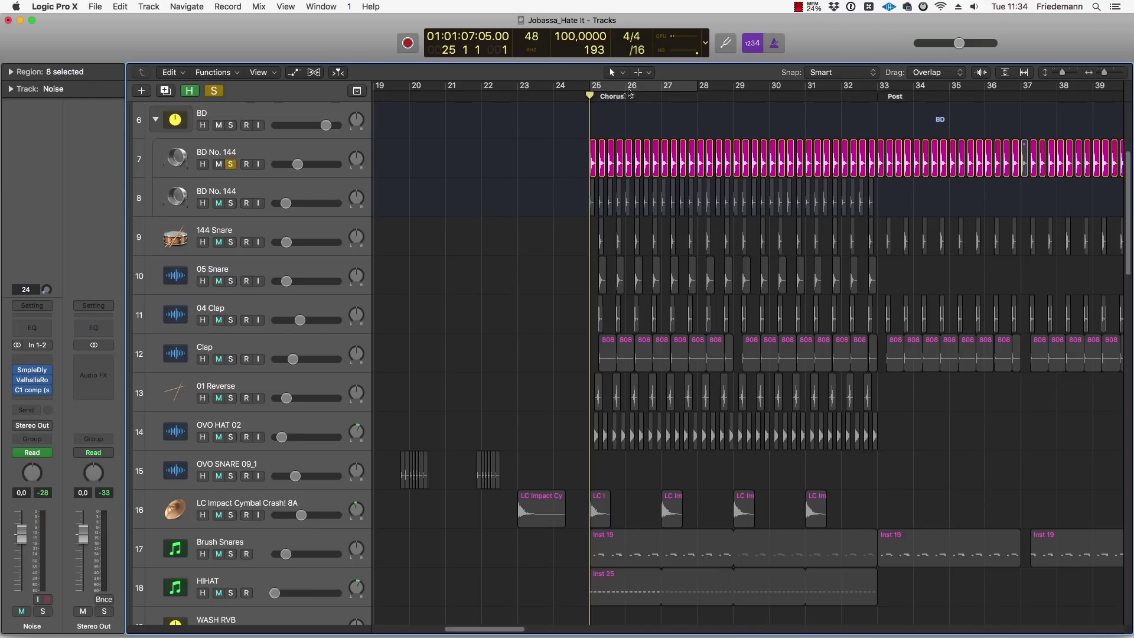
pyautogui.click(630, 87)
pyautogui.press('space')
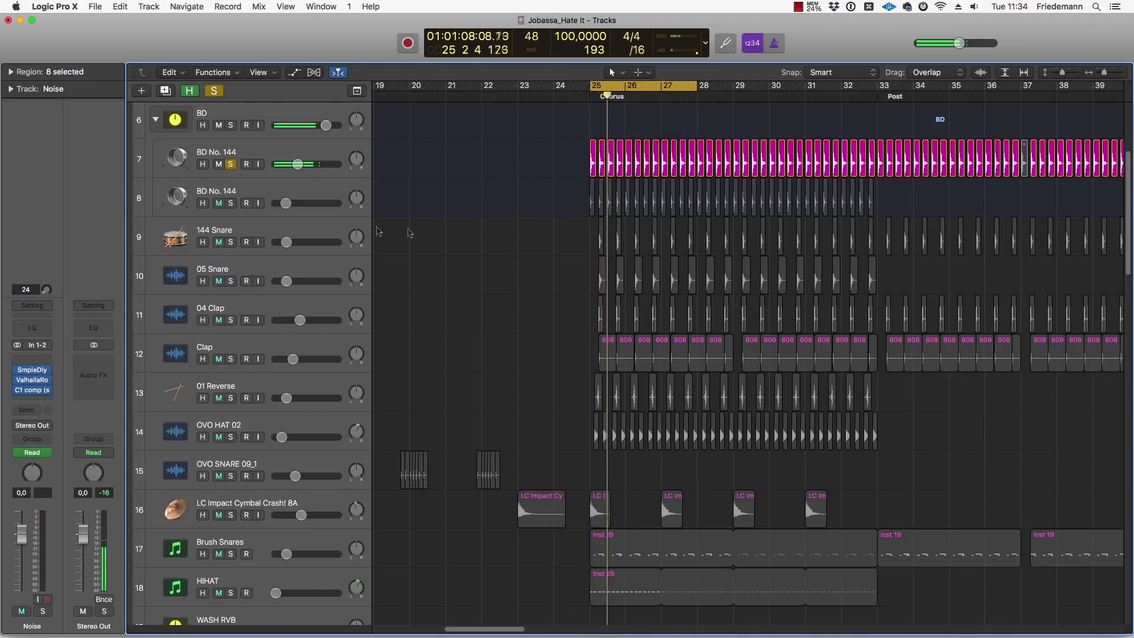
# Step: Audition the second BD No. 144 kick track alone and together with the first one, viewing its channel strip
pyautogui.click(231, 203)
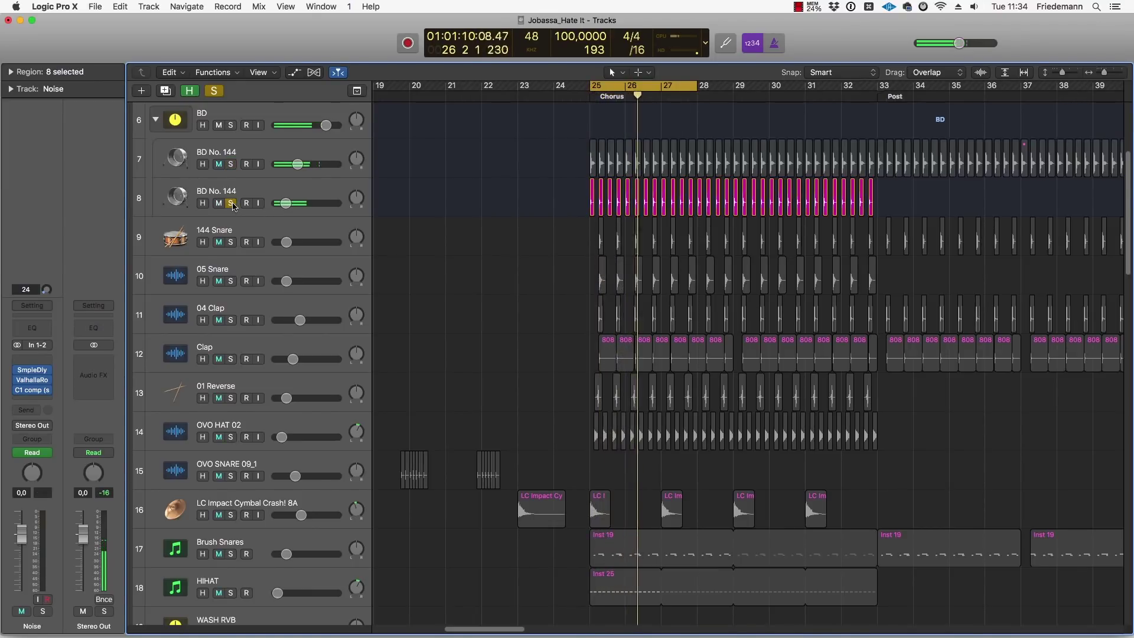
pyautogui.click(231, 164)
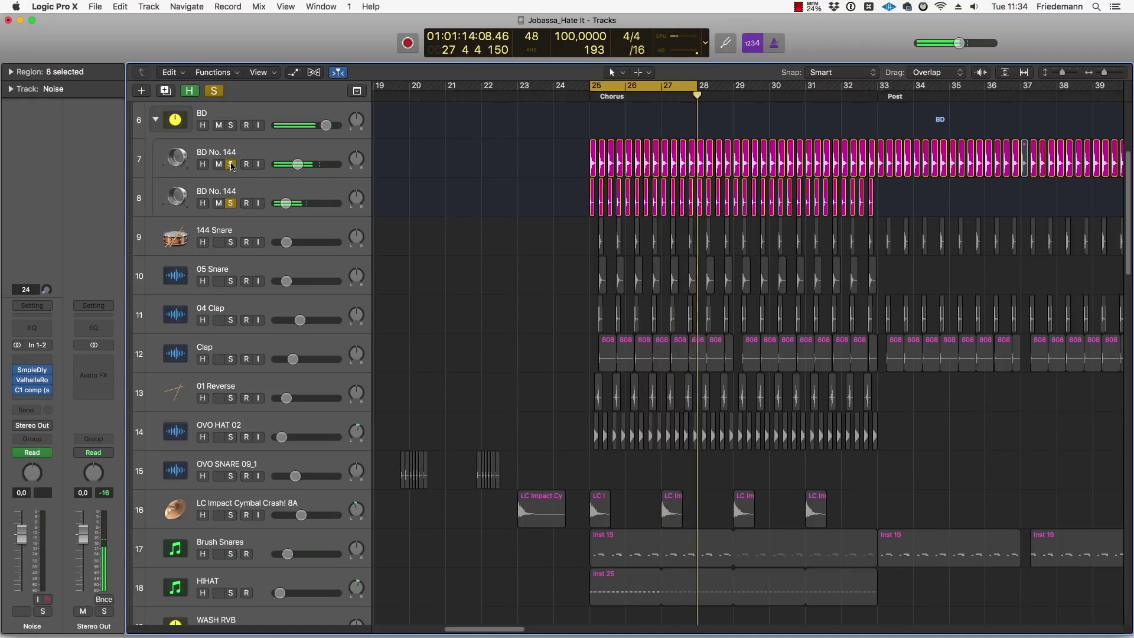
pyautogui.click(225, 192)
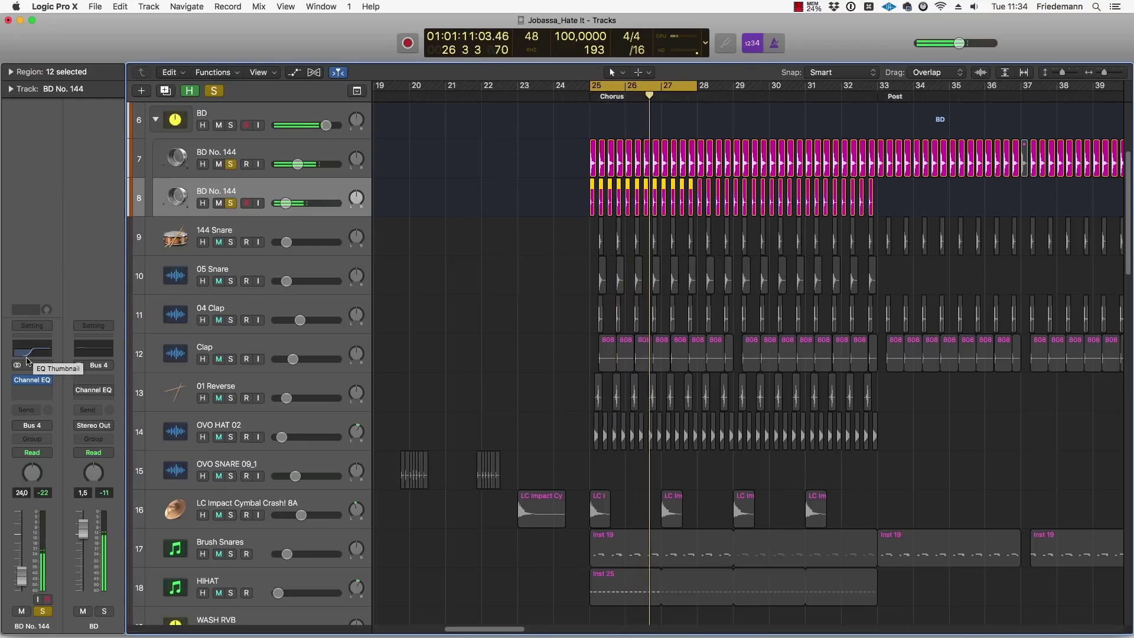
pyautogui.keyDown('alt'); pyautogui.click(231, 203); pyautogui.keyUp('alt')
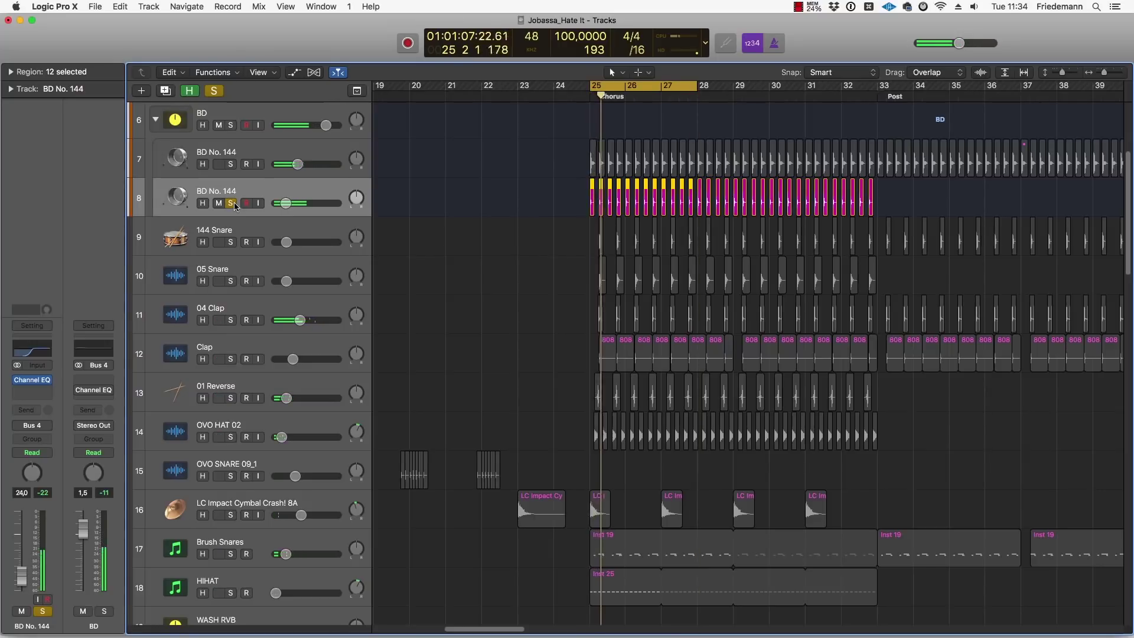
pyautogui.click(231, 164)
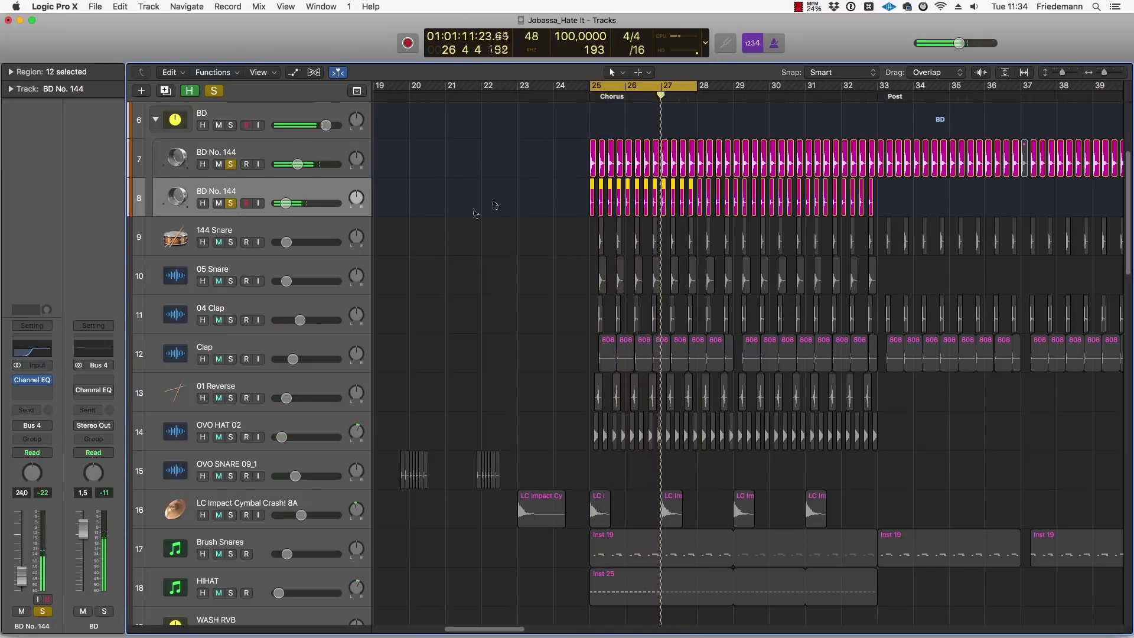
# Step: Solo the chorus's 144 Snare, 05 Snare, 04 Clap and Clap tracks one at a time to compare the layers
pyautogui.keyDown('alt'); pyautogui.click(231, 242); pyautogui.keyUp('alt')
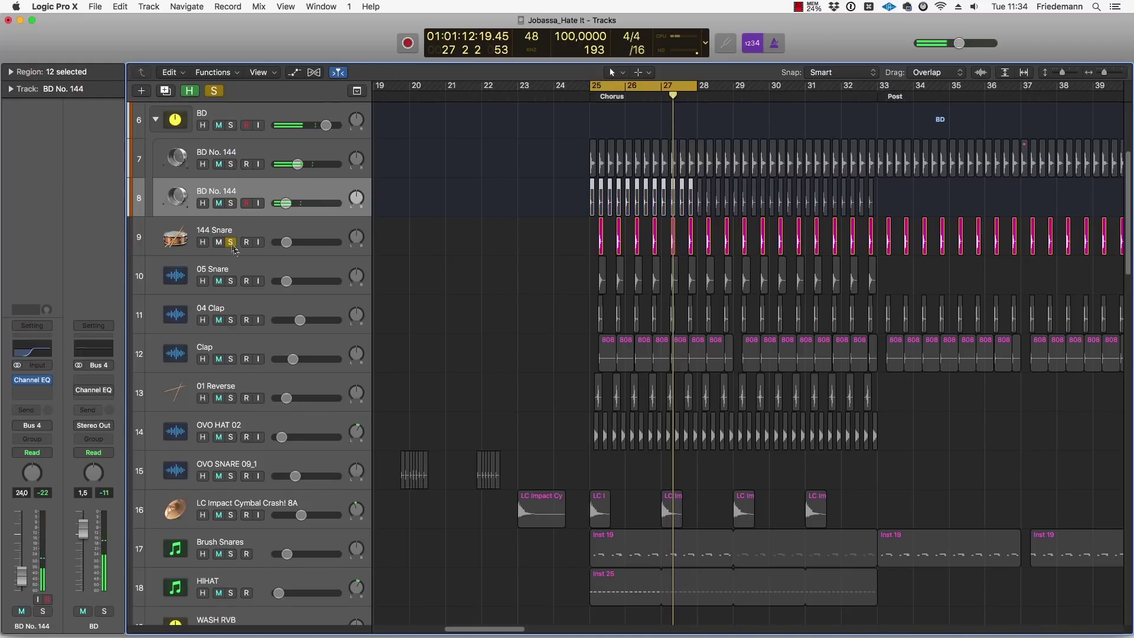
pyautogui.press('super+Right')
pyautogui.press('super+Right')
pyautogui.press('super+Right')
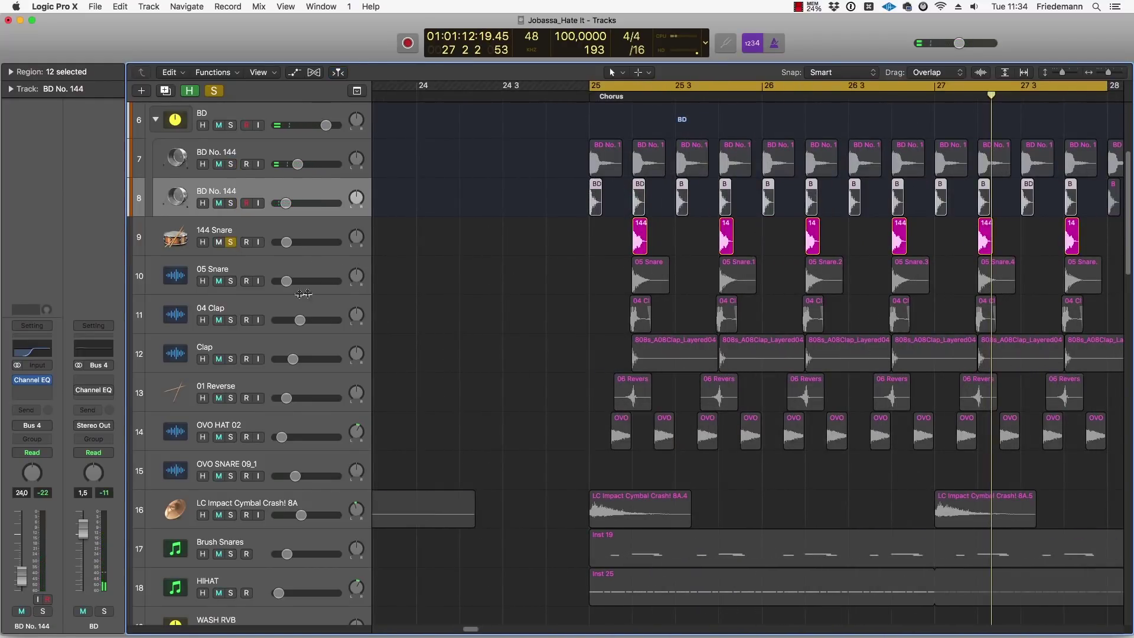
pyautogui.keyDown('alt'); pyautogui.click(231, 282); pyautogui.keyUp('alt')
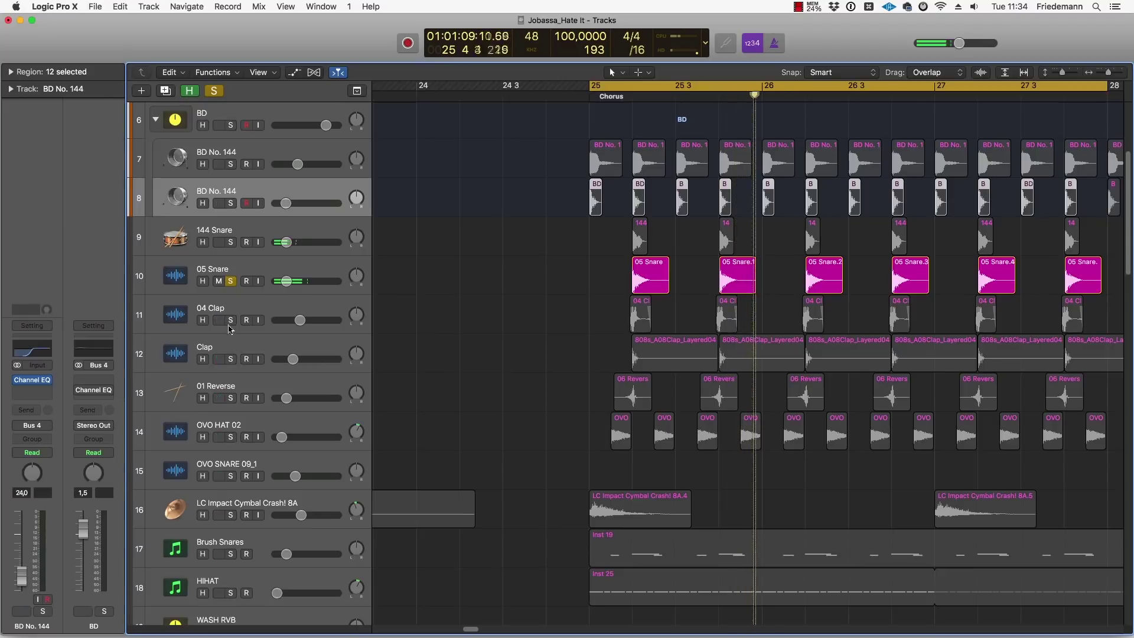
pyautogui.keyDown('alt'); pyautogui.click(230, 321); pyautogui.keyUp('alt')
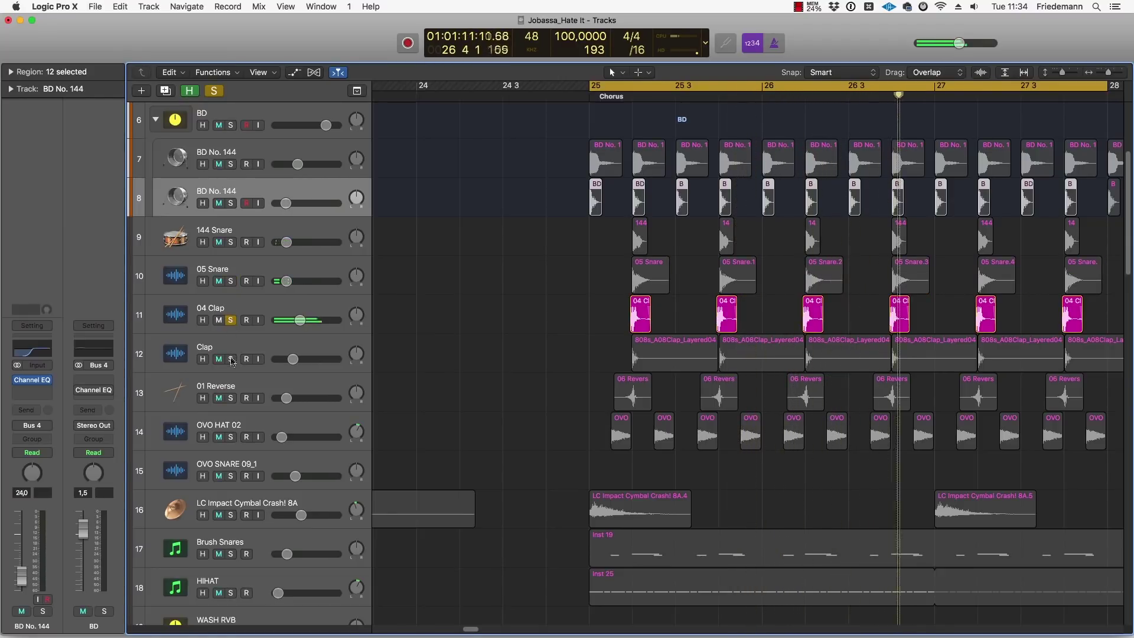
pyautogui.keyDown('alt'); pyautogui.click(230, 359); pyautogui.keyUp('alt')
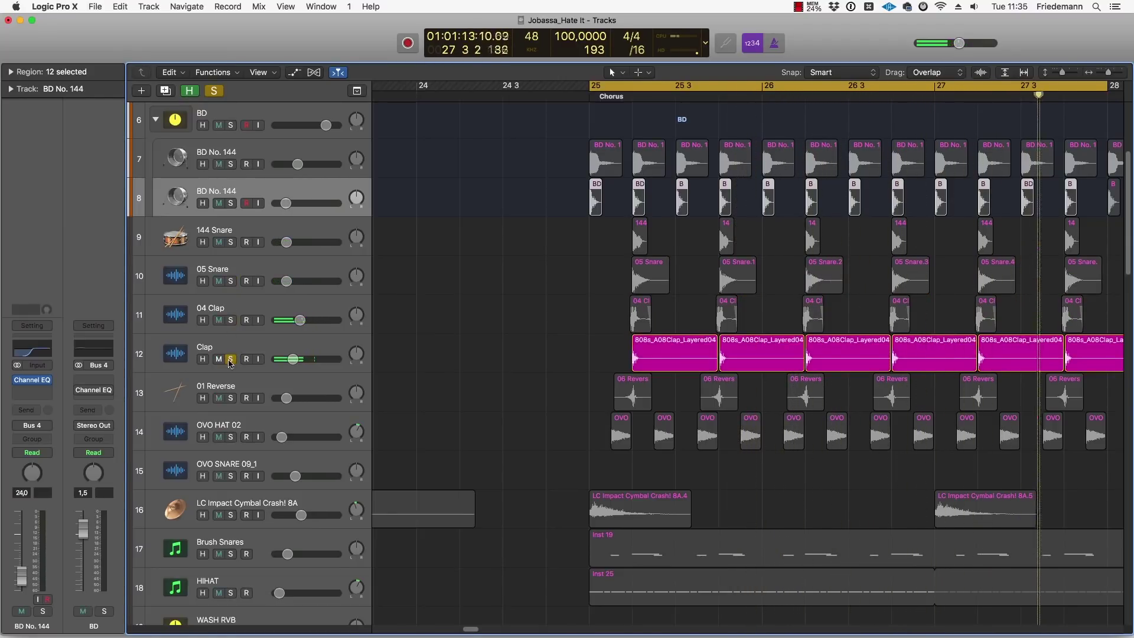
# Step: Play both snares, both claps and both kick tracks soloed together, then select the 01 Reverse track and stop playback
pyautogui.moveTo(231, 320); pyautogui.dragTo(233, 247)
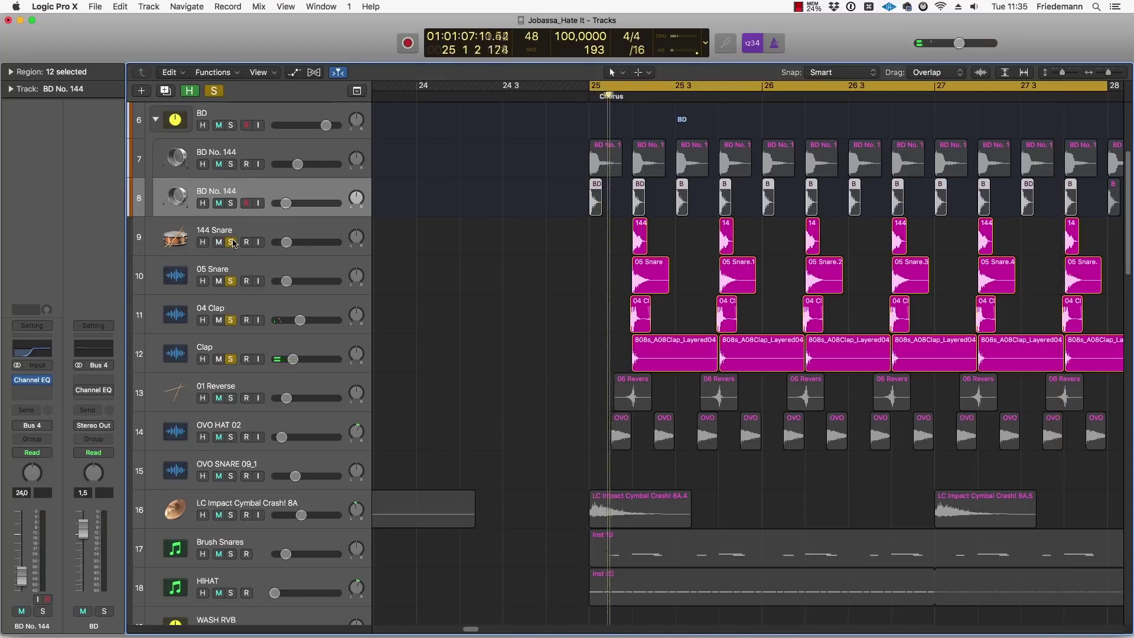
pyautogui.moveTo(233, 247); pyautogui.dragTo(237, 155)
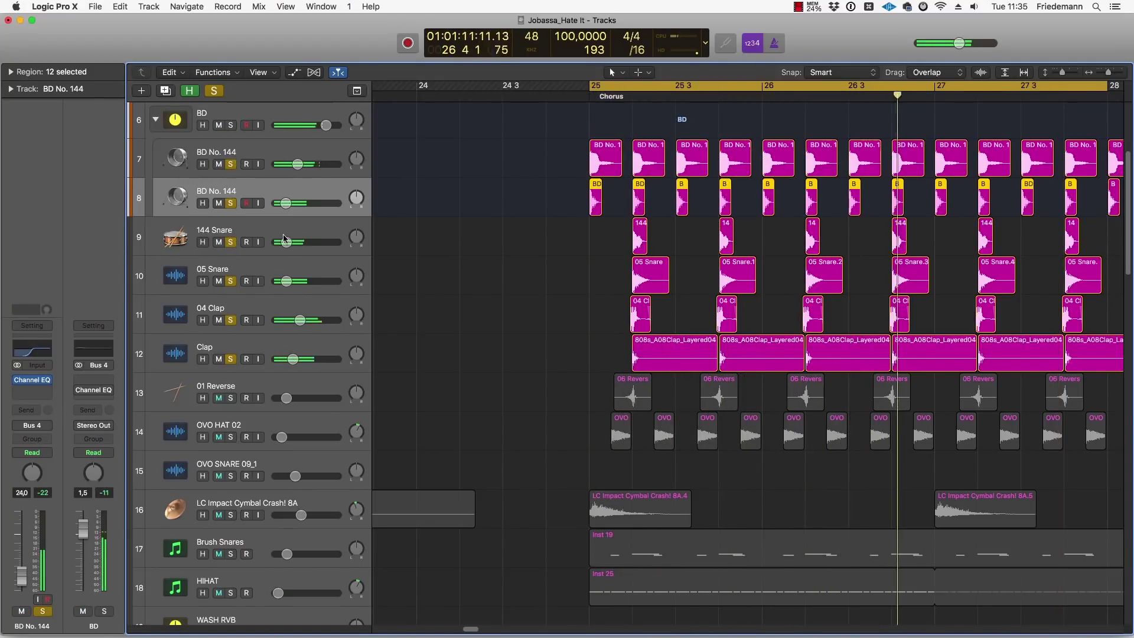
pyautogui.click(292, 392)
pyautogui.press('space')
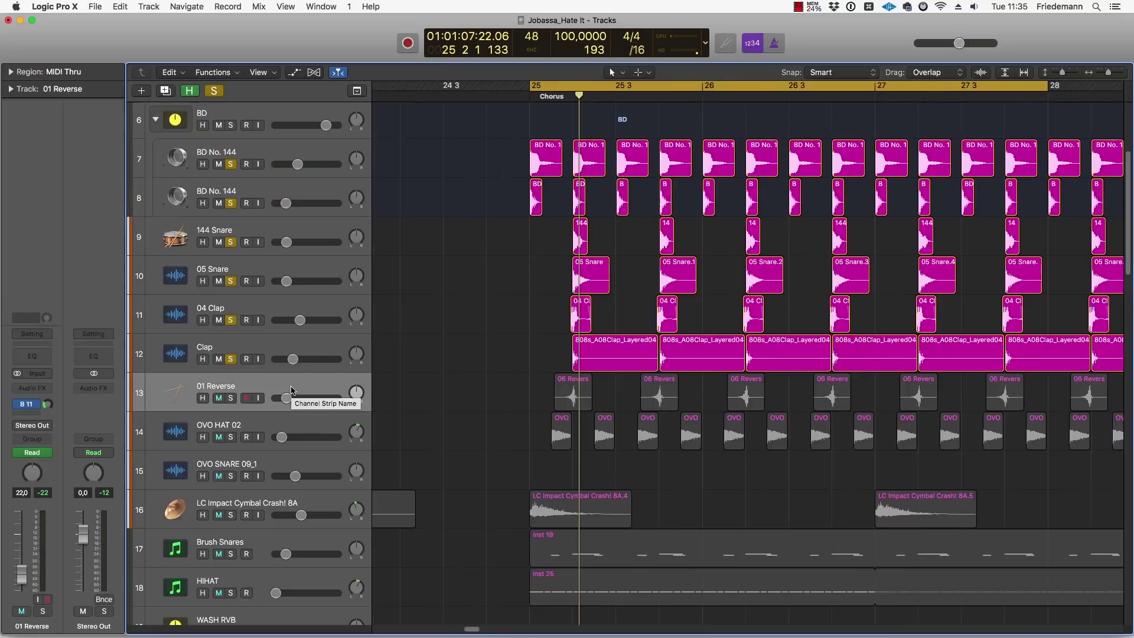
# Step: Add the 01 Reverse and OVO HAT 02 tracks to the soloed drums while looping the chorus
pyautogui.click(231, 398)
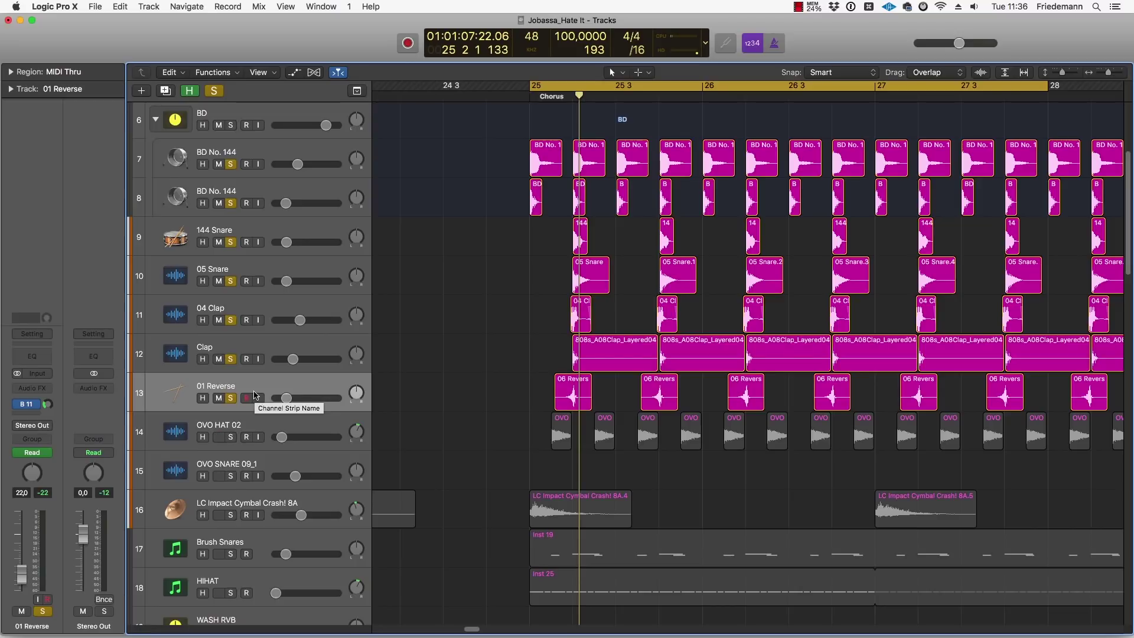
pyautogui.press('space')
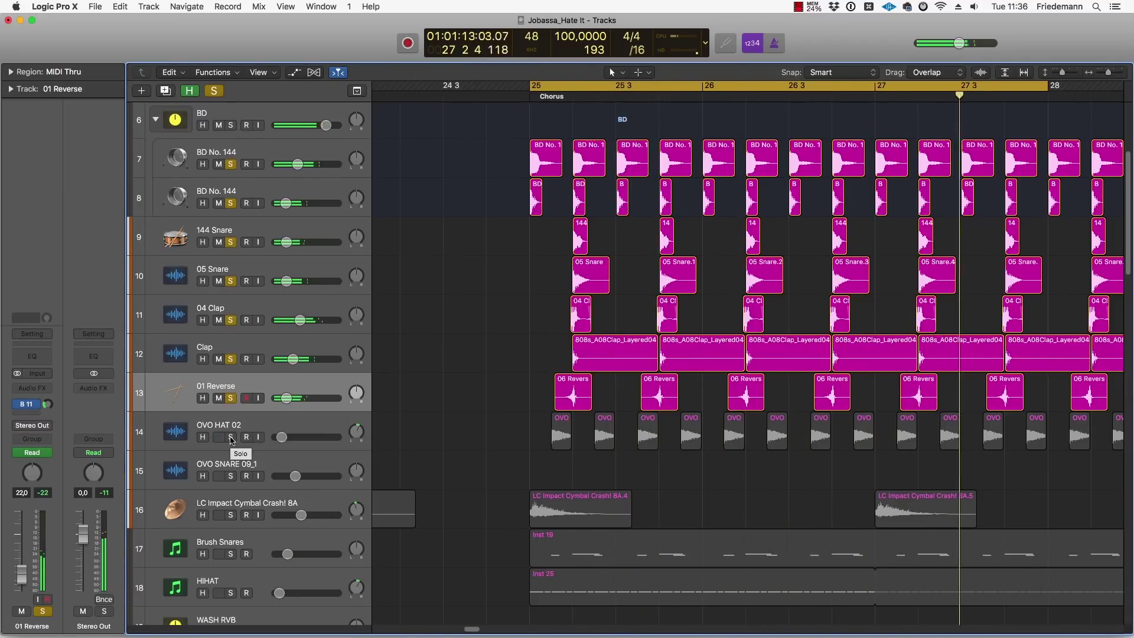
pyautogui.click(231, 438)
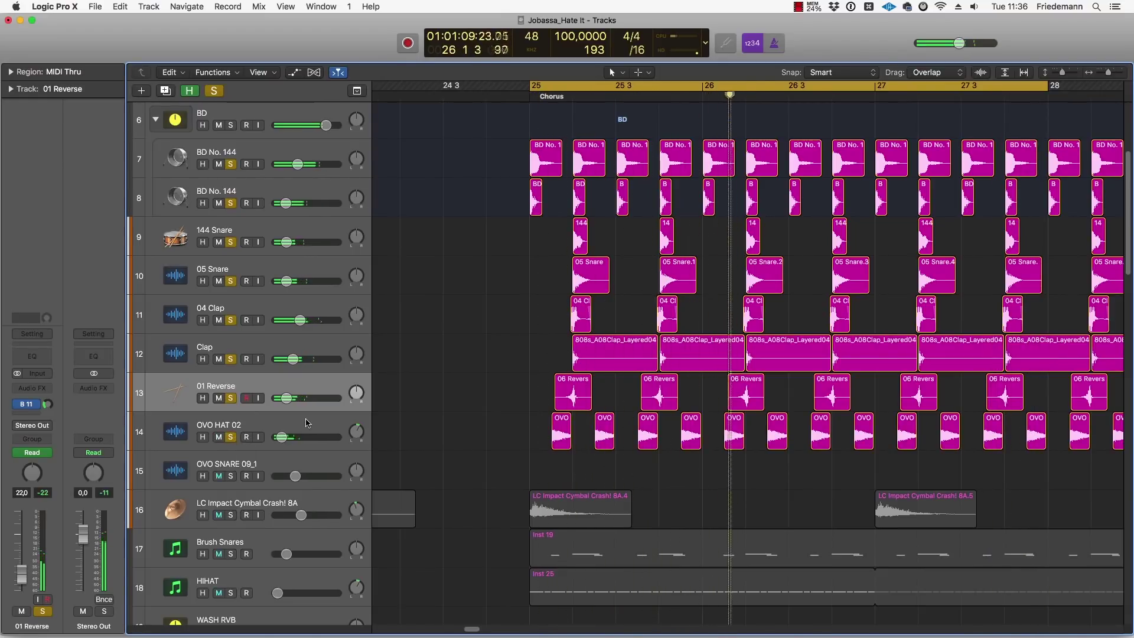
# Step: Add the LC Impact Cymbal Crash! 8A track to the solo and inspect its H-Delay plug-in, closing it again
pyautogui.click(231, 516)
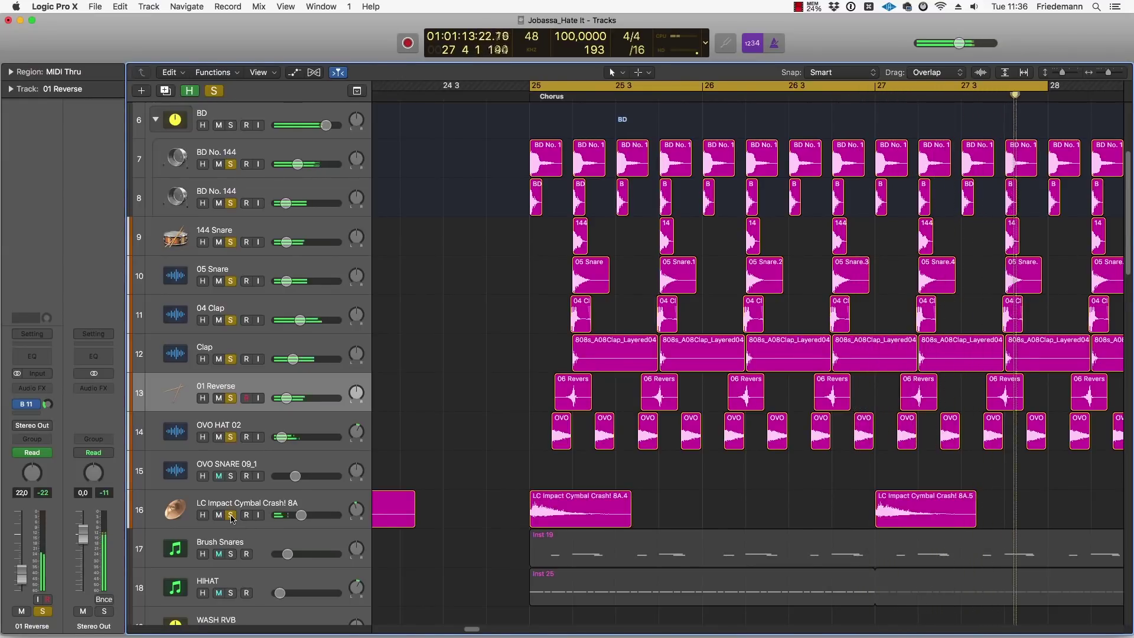
pyautogui.click(183, 509)
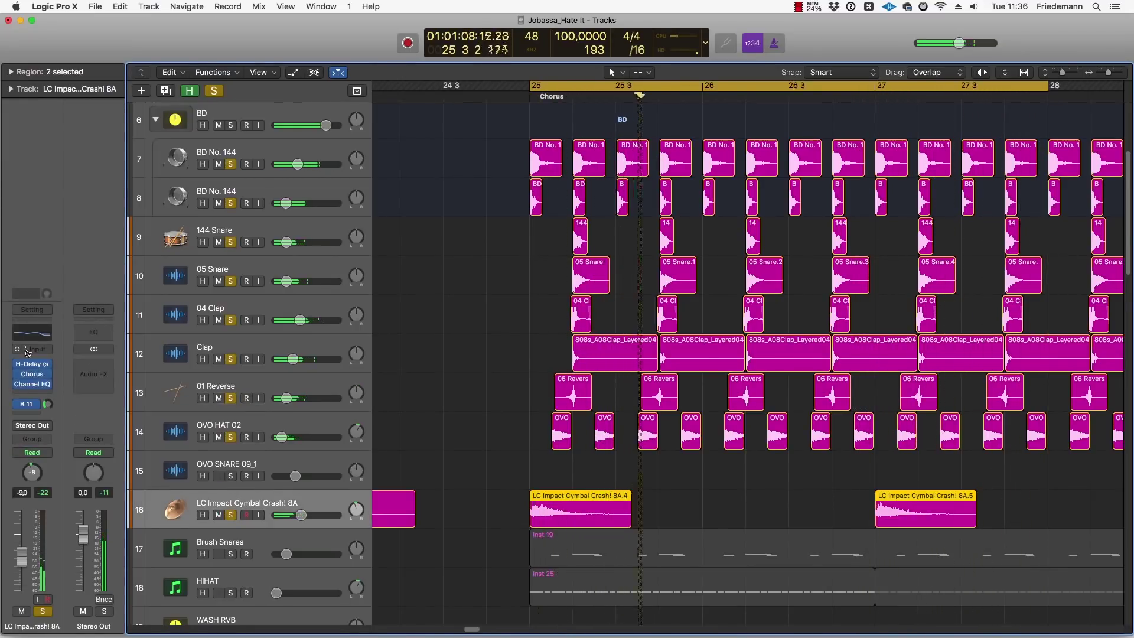
pyautogui.click(34, 365)
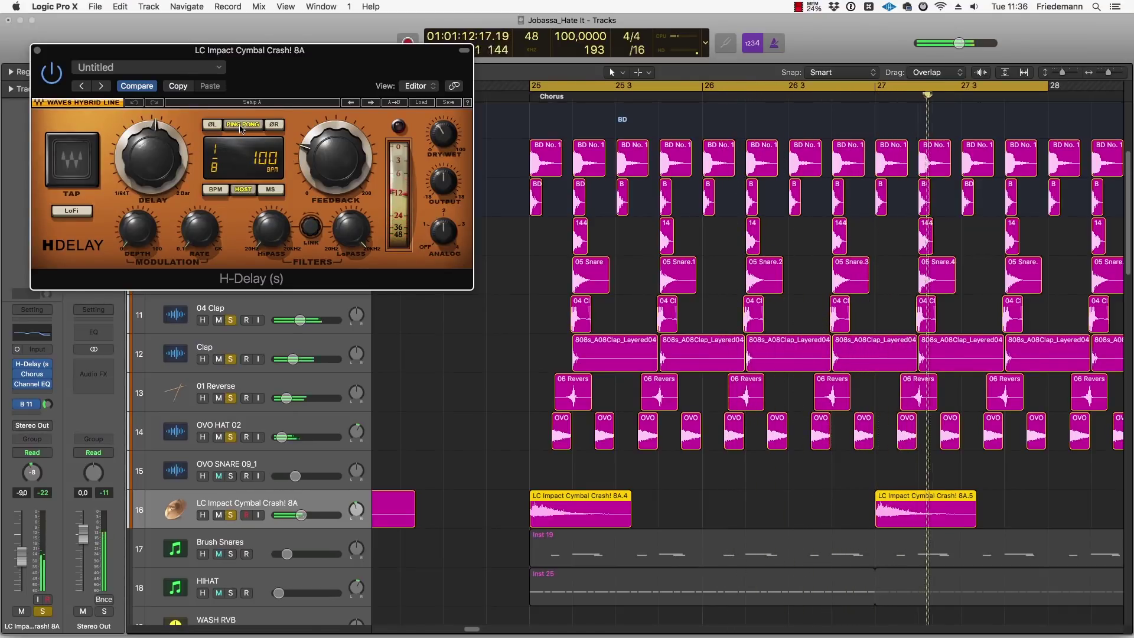
pyautogui.press('super+w')
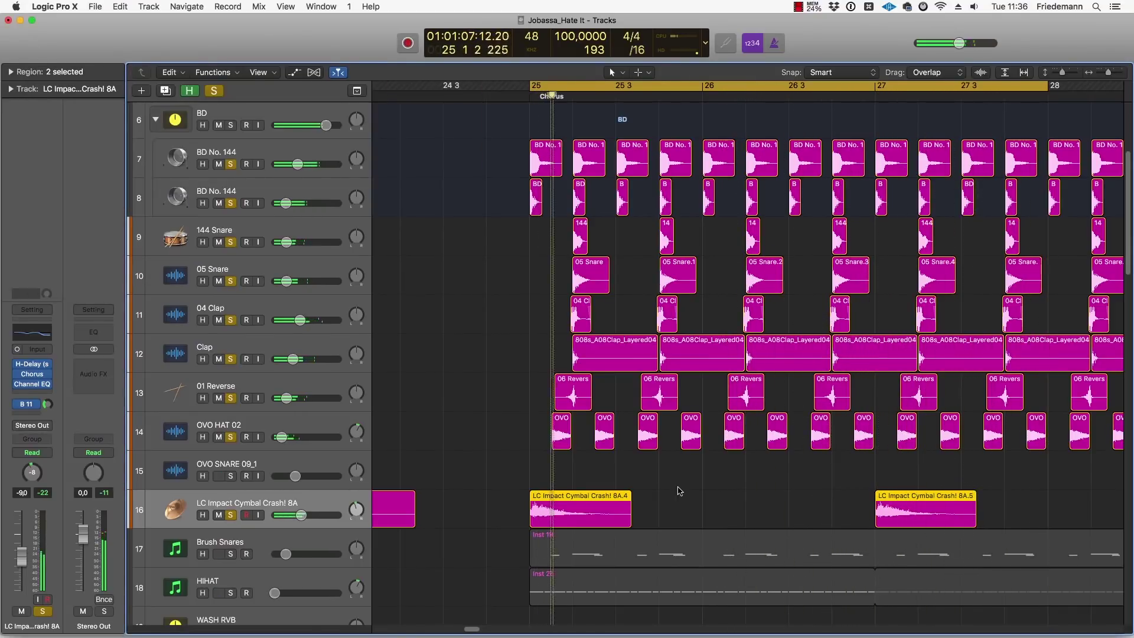
pyautogui.click(679, 491)
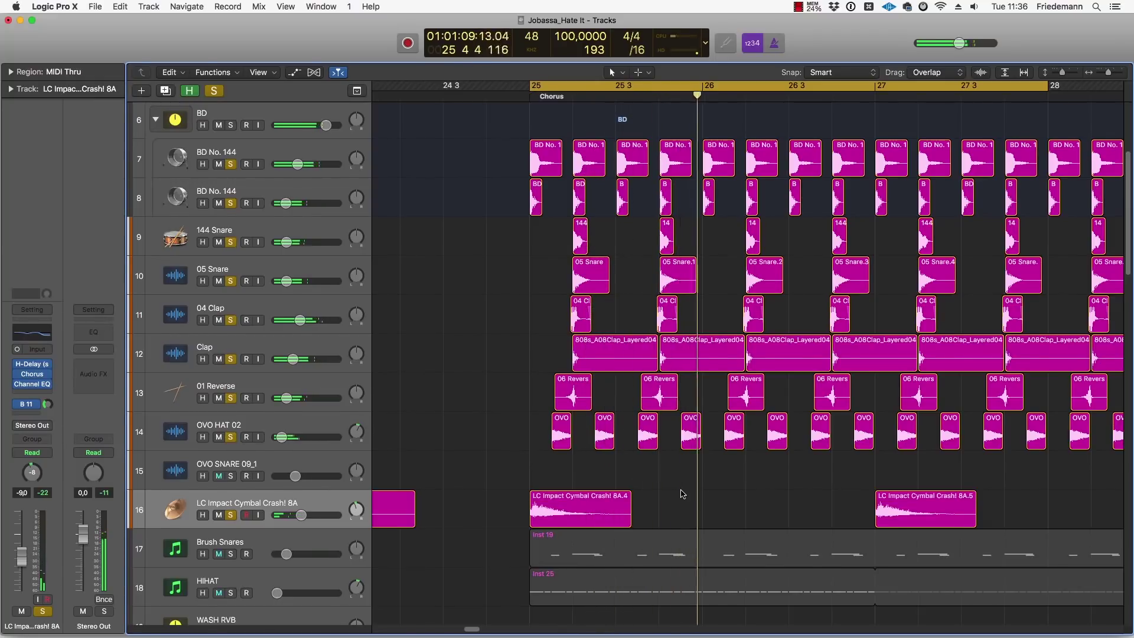
# Step: Compare the panning of the OVO HAT 02 and LC Impact Cymbal Crash! 8A tracks in their channel strips
pyautogui.scroll(-2, 289, 495)
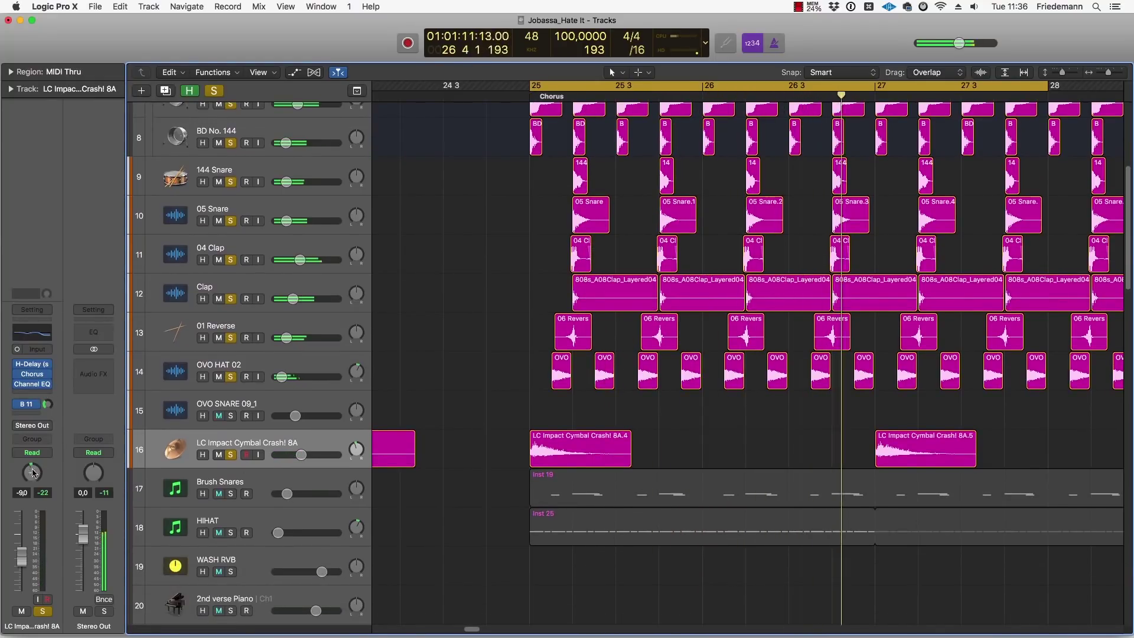
pyautogui.scroll(1, 300, 421)
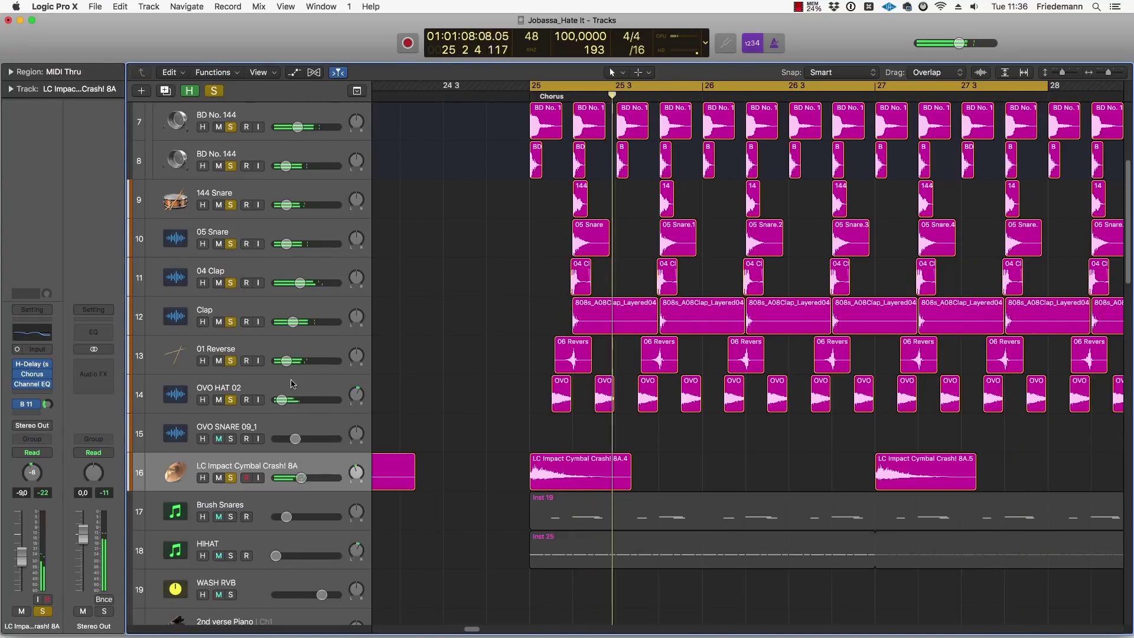
pyautogui.click(339, 396)
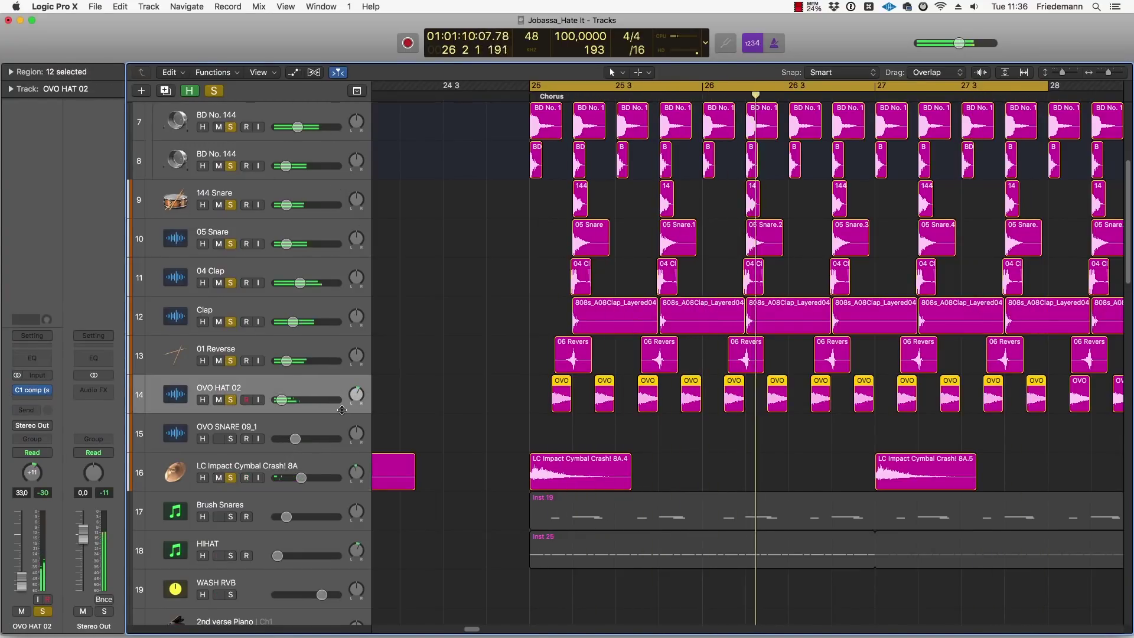
pyautogui.click(299, 463)
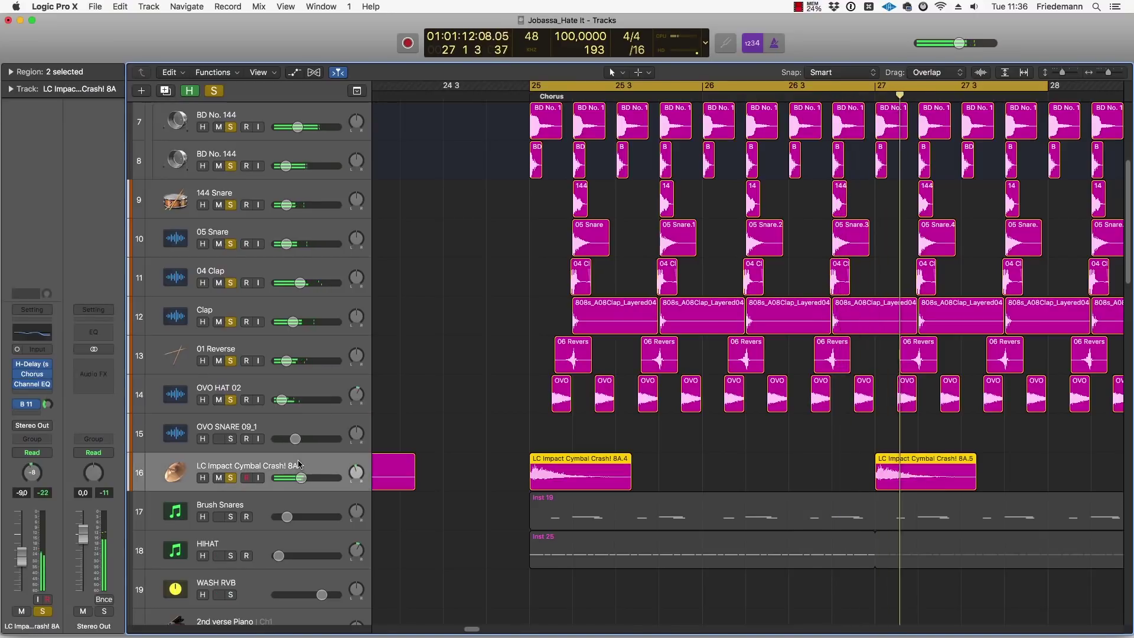
pyautogui.click(315, 388)
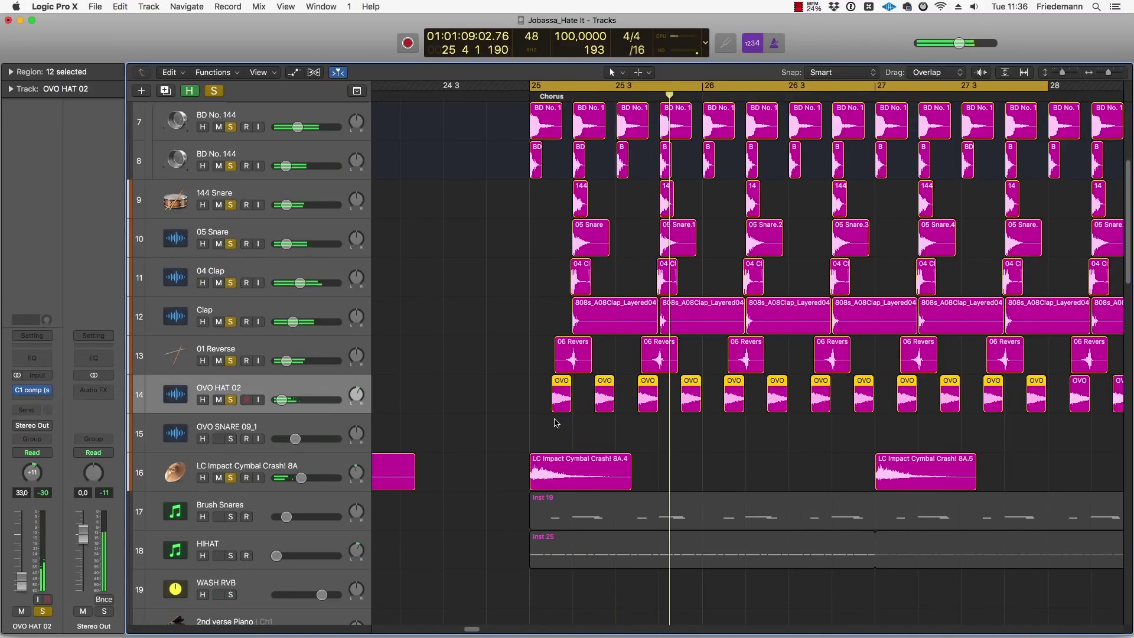
# Step: Solo only the Brush Snares track in the looping chorus
pyautogui.scroll(-3, 555, 422)
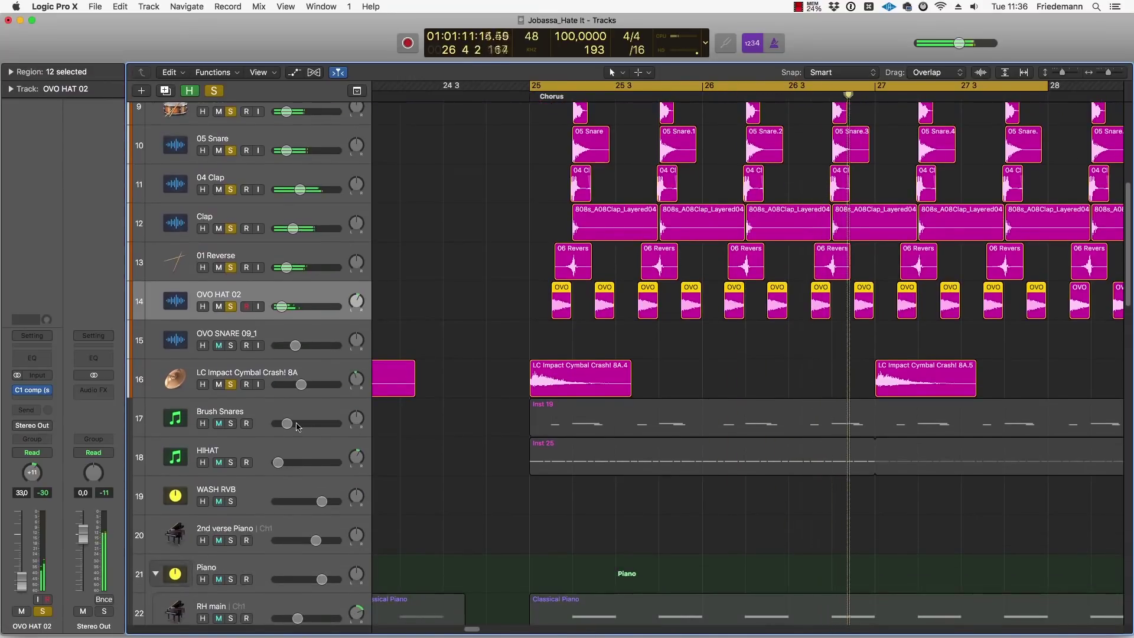
pyautogui.keyDown('alt'); pyautogui.click(231, 423); pyautogui.keyUp('alt')
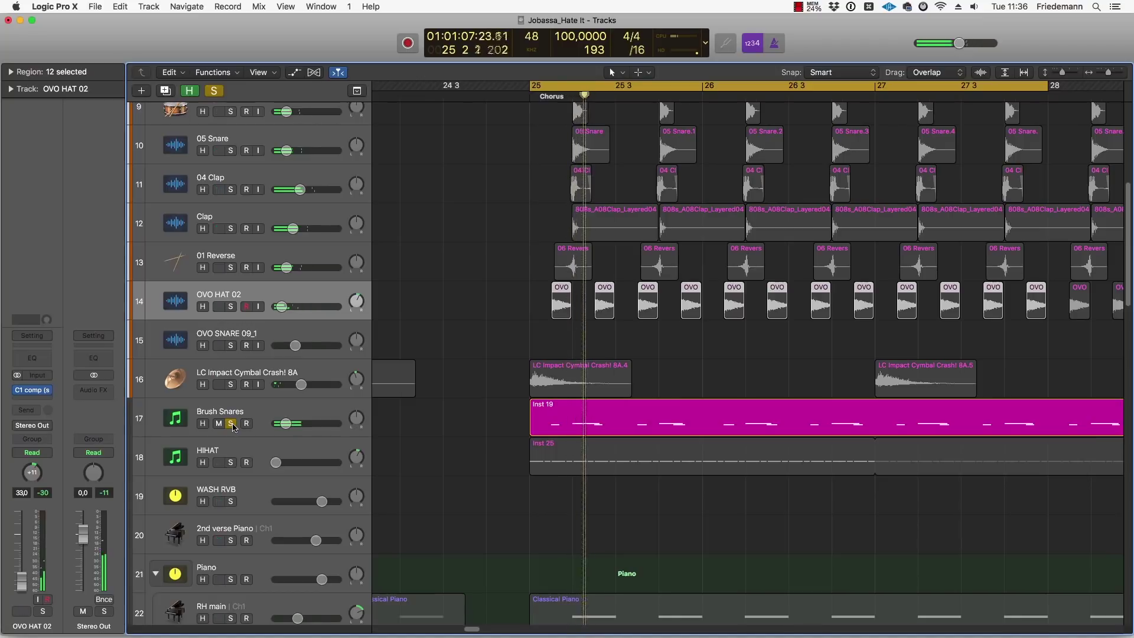
# Step: Add the BD through OVO HAT 02 tracks and LC Impact Cymbal Crash! 8A to the soloed Brush Snares, ending with all solos cleared
pyautogui.scroll(4, 234, 423)
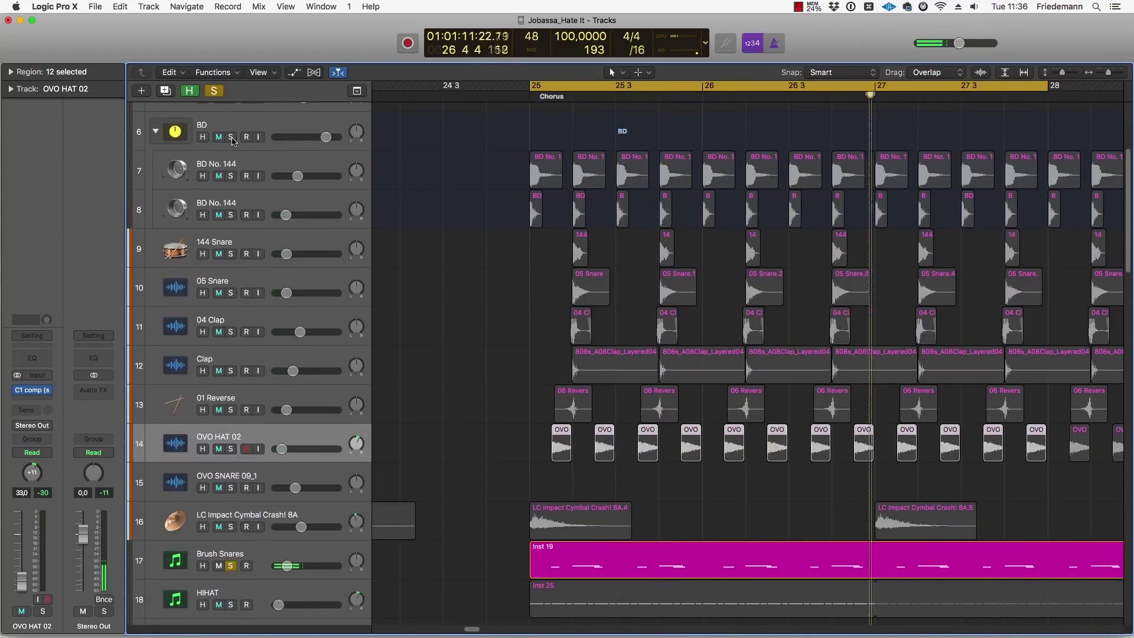
pyautogui.moveTo(230, 137); pyautogui.dragTo(231, 448)
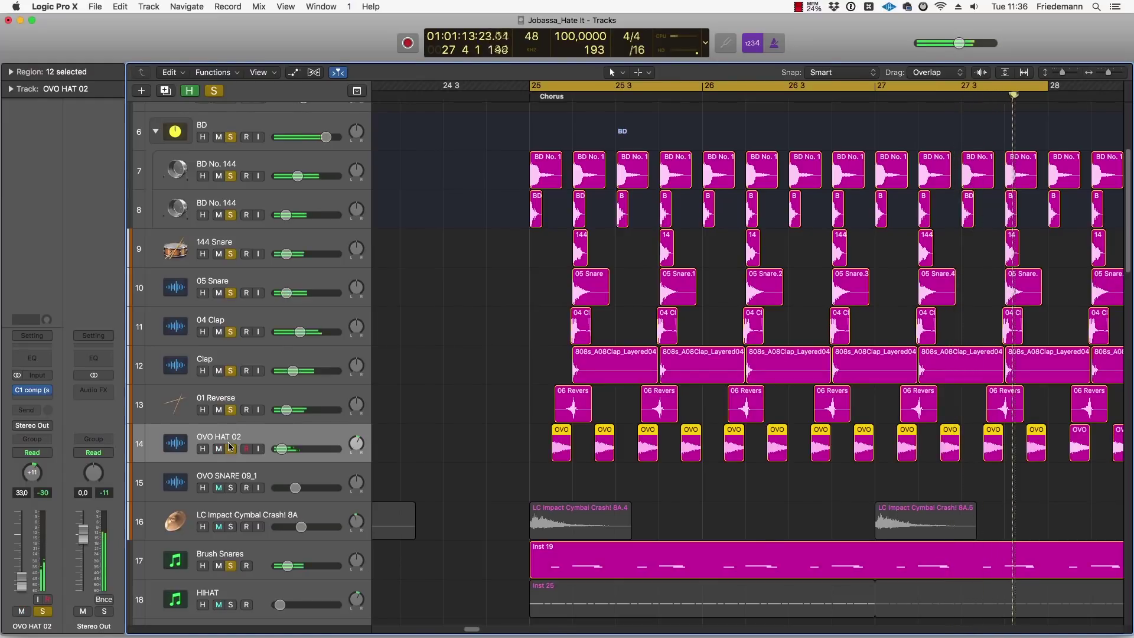
pyautogui.scroll(-3, 230, 447)
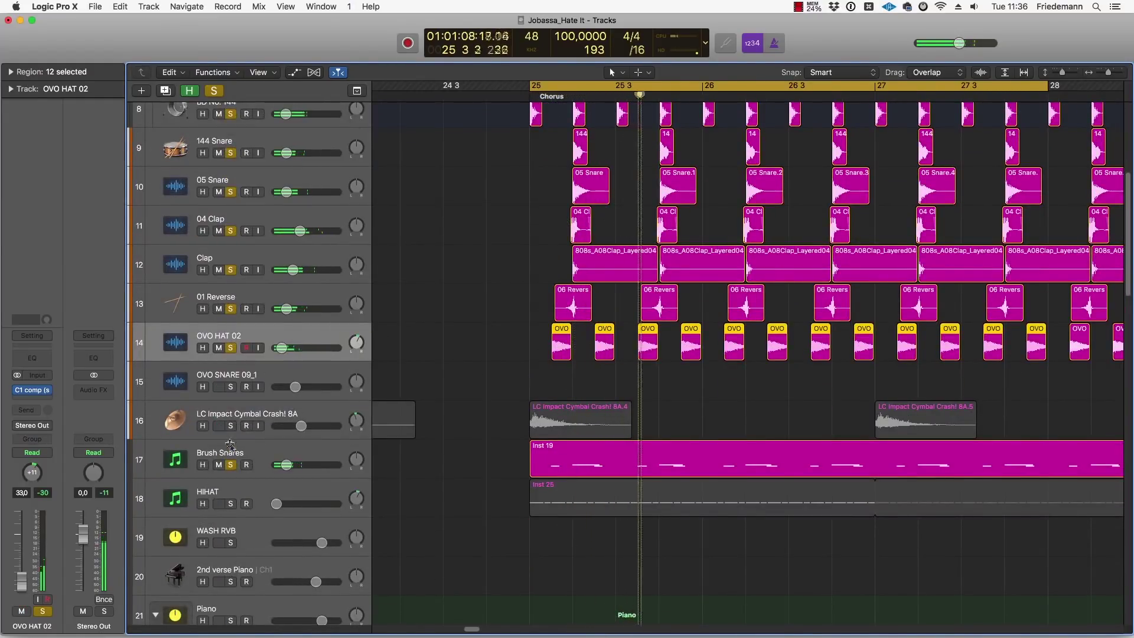
pyautogui.click(230, 425)
pyautogui.scroll(-1, 384, 442)
pyautogui.scroll(-3, 384, 442)
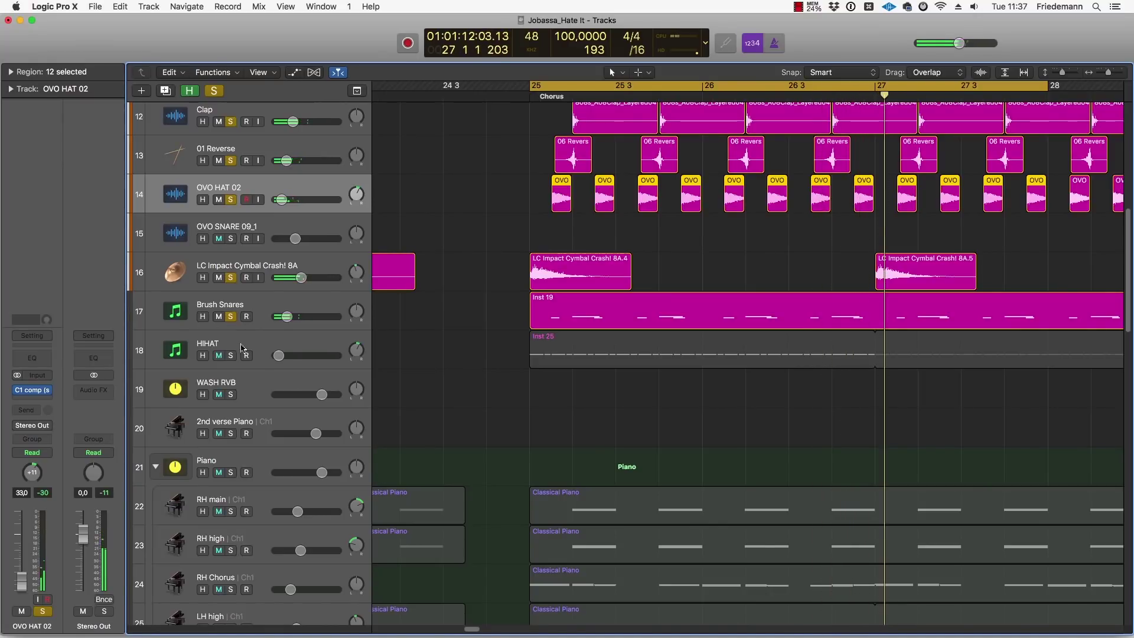
pyautogui.keyDown('alt'); pyautogui.click(230, 316); pyautogui.keyUp('alt')
# Step: Audition the RH Chorus piano track 28 and the RH Chorus track 24 individually in the chorus loop
pyautogui.scroll(-5, 373, 429)
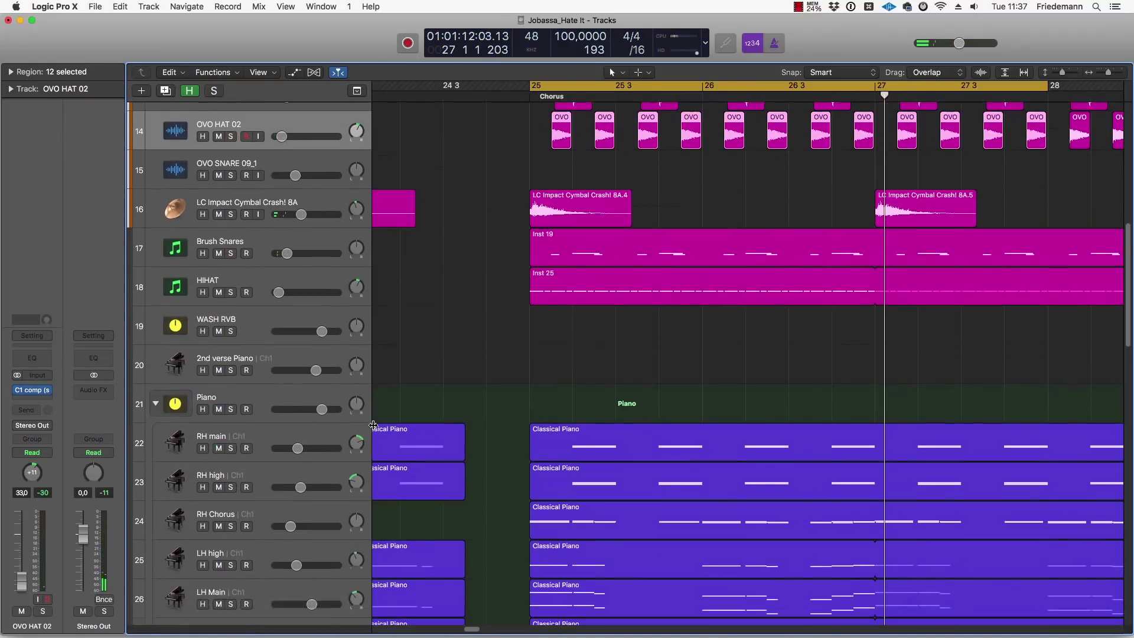
pyautogui.scroll(-10, 506, 463)
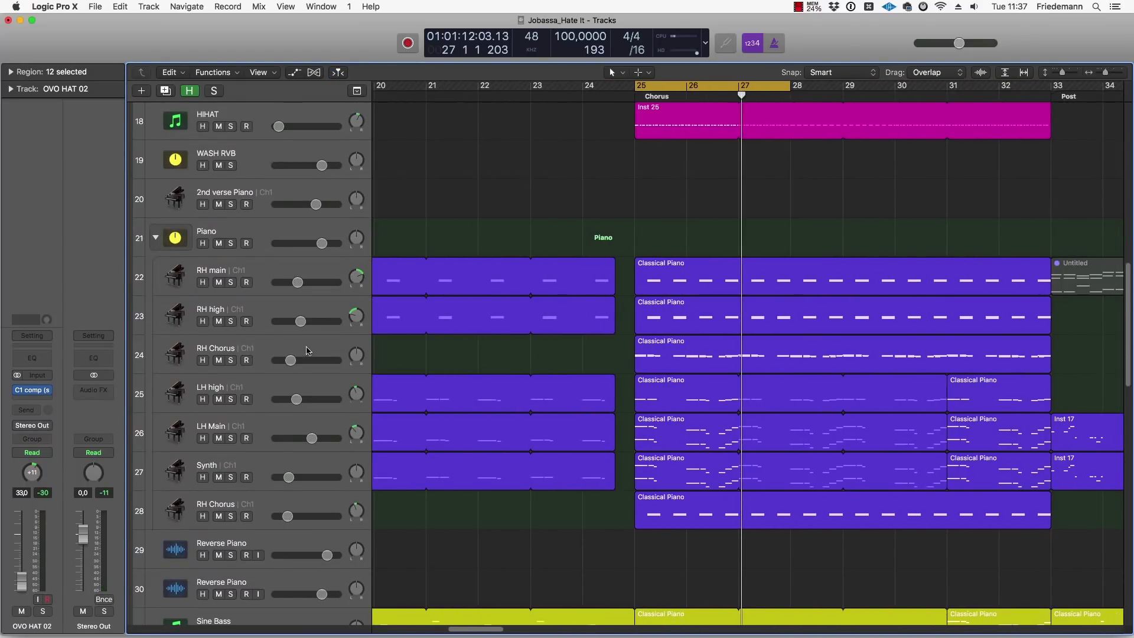
pyautogui.click(231, 361)
pyautogui.click(231, 516)
pyautogui.keyDown('alt'); pyautogui.click(232, 517); pyautogui.keyUp('alt')
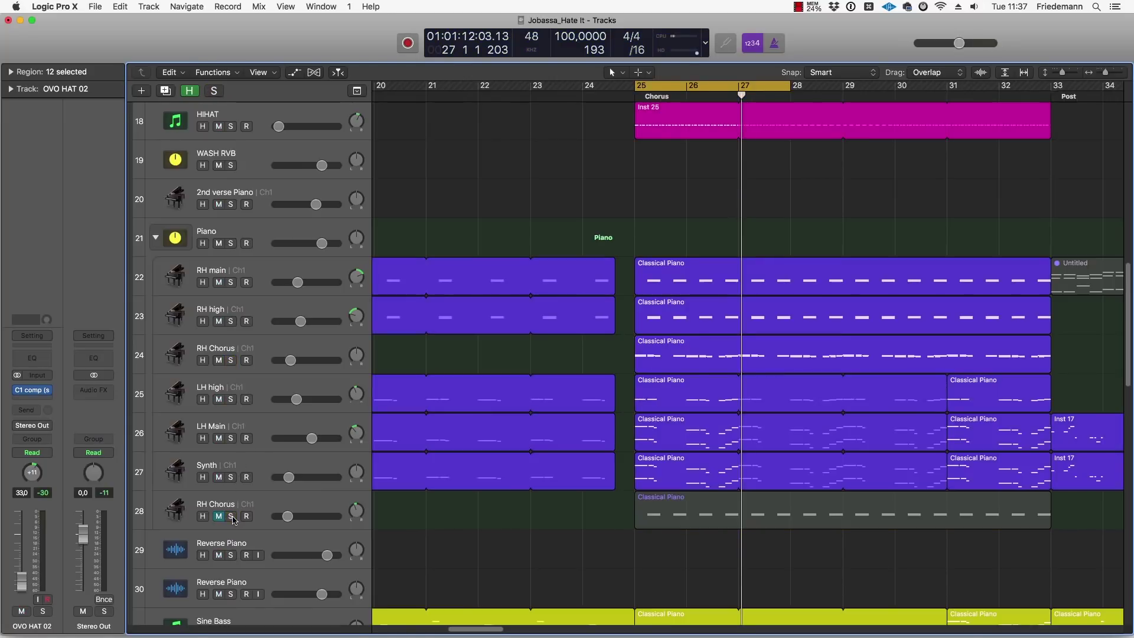
pyautogui.press('space')
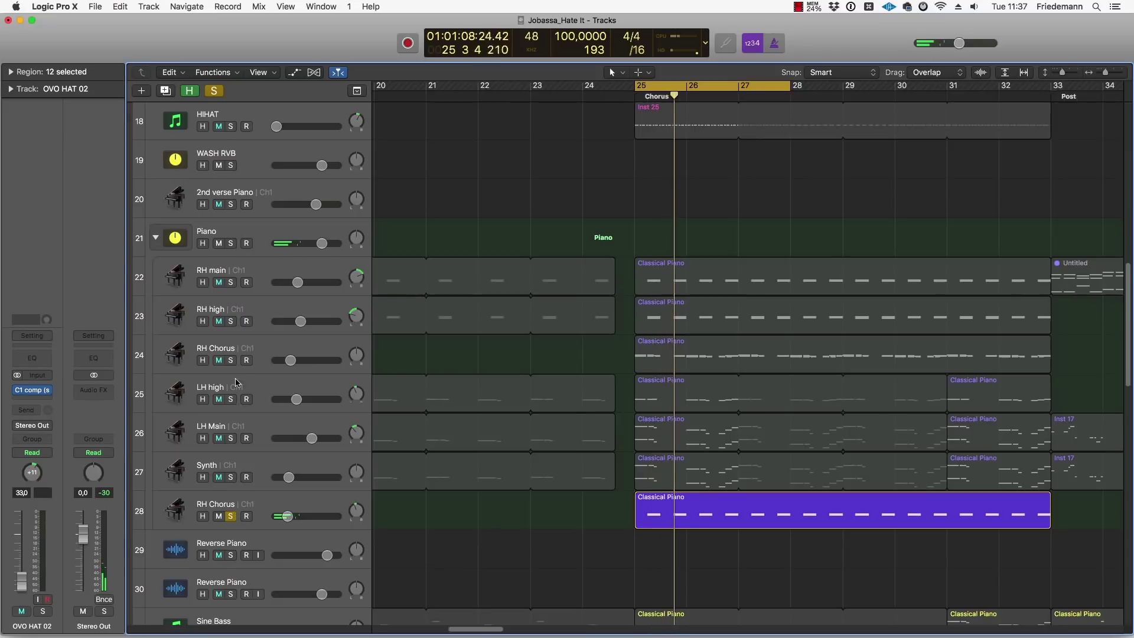
pyautogui.click(231, 365)
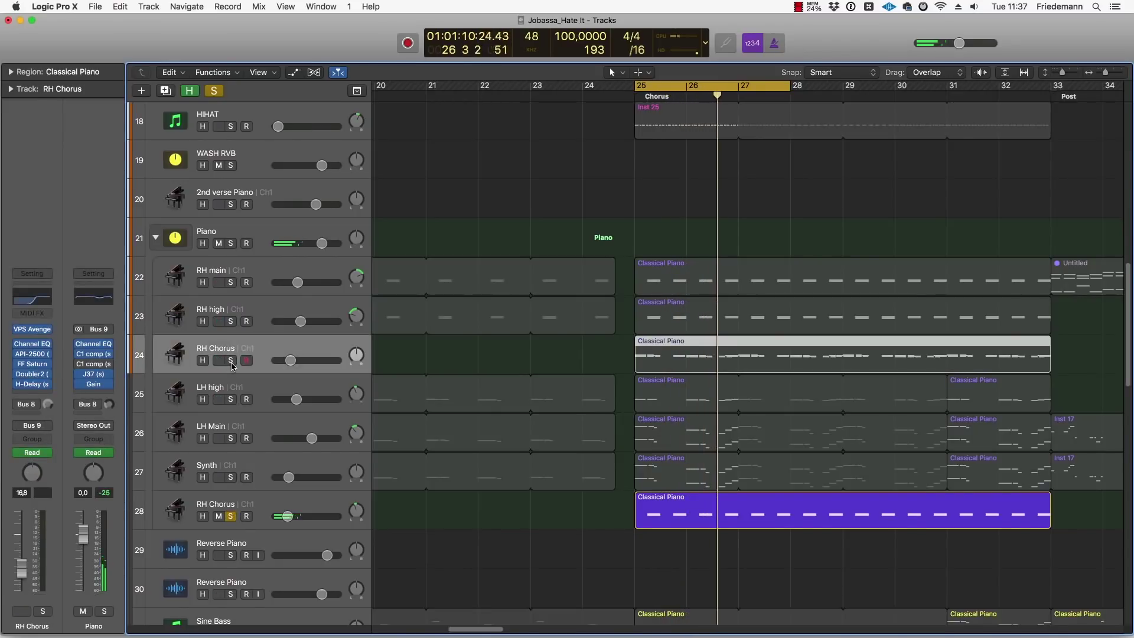
pyautogui.keyDown('alt'); pyautogui.click(231, 362); pyautogui.keyUp('alt')
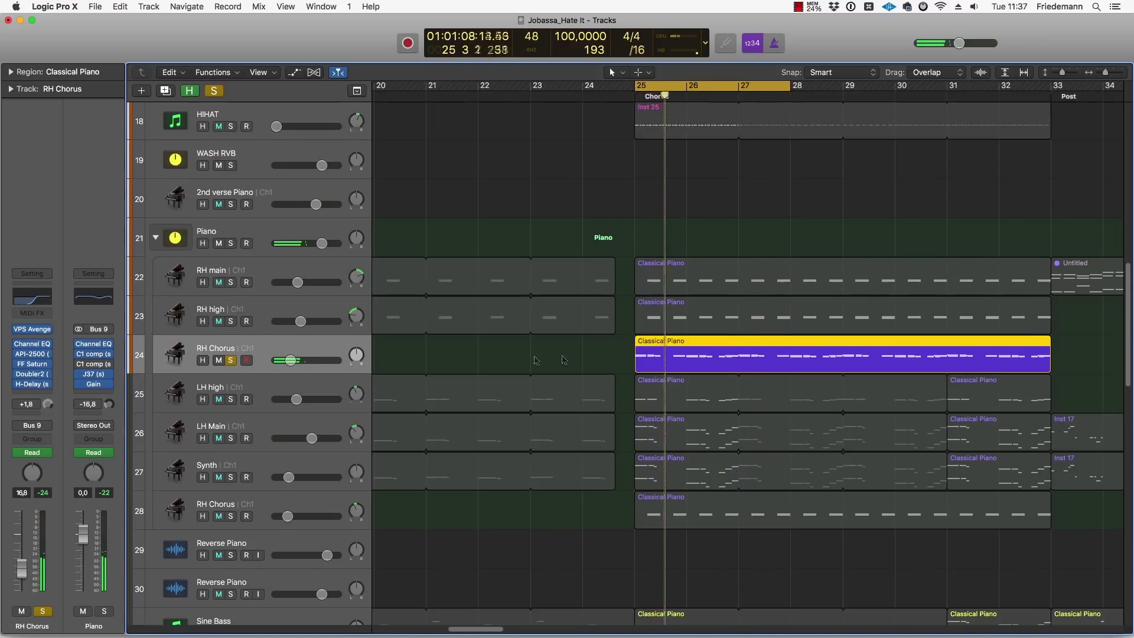
# Step: Listen to the entire Piano stack soloed in the chorus loop and clear its solo
pyautogui.click(231, 243)
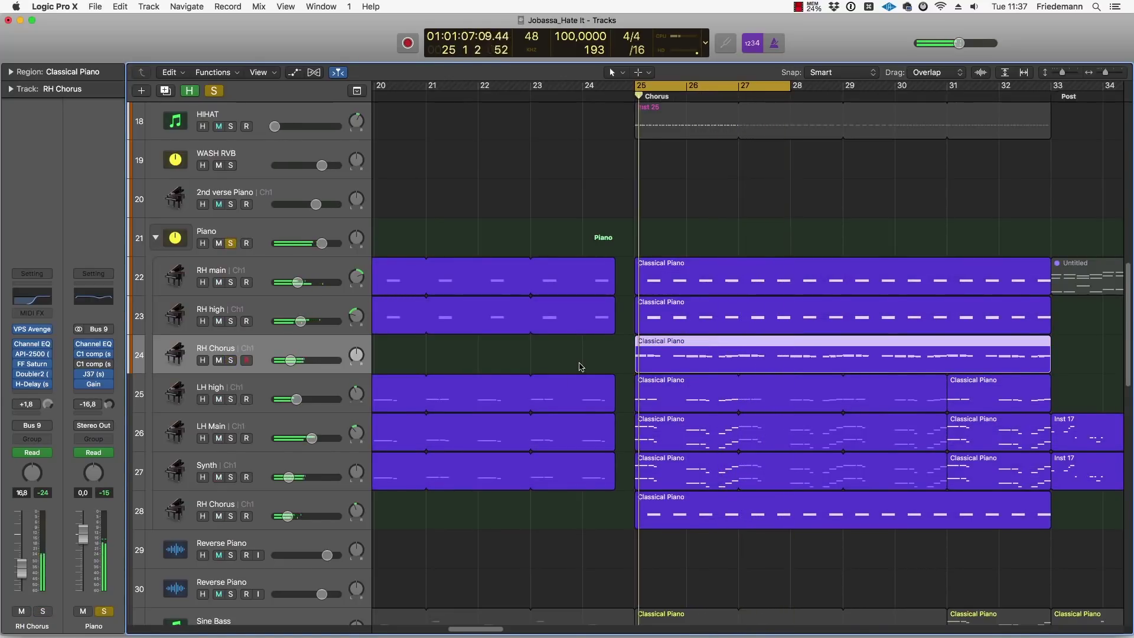
pyautogui.scroll(-5, 414, 284)
pyautogui.scroll(5, 238, 200)
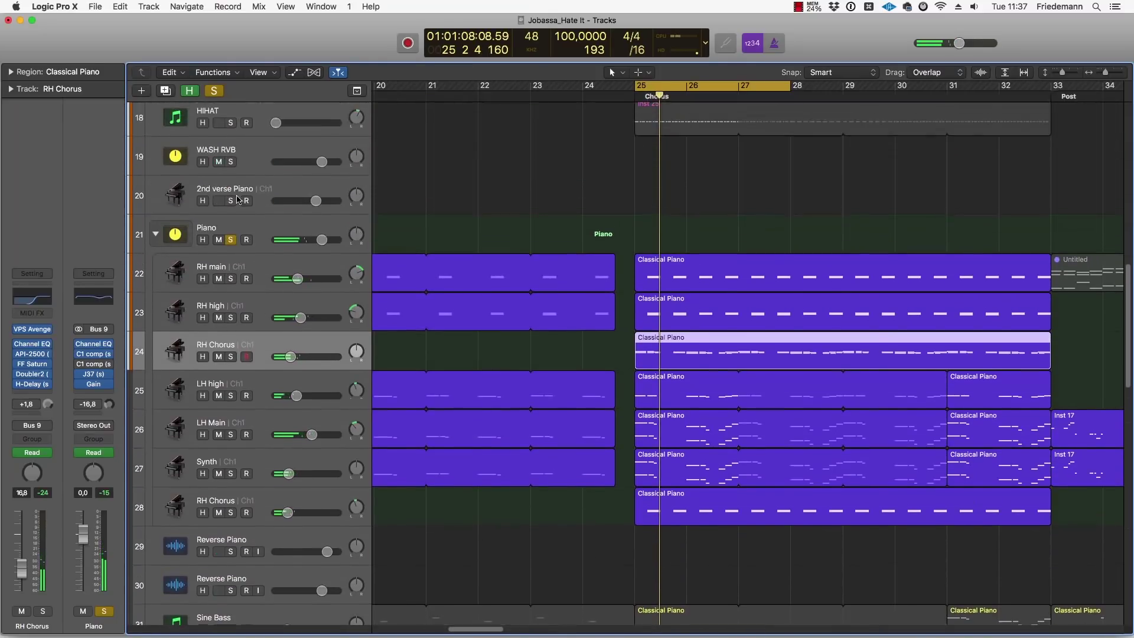
pyautogui.click(231, 240)
# Step: Solo the Downlifter track and play it in the chorus loop
pyautogui.scroll(-10, 628, 419)
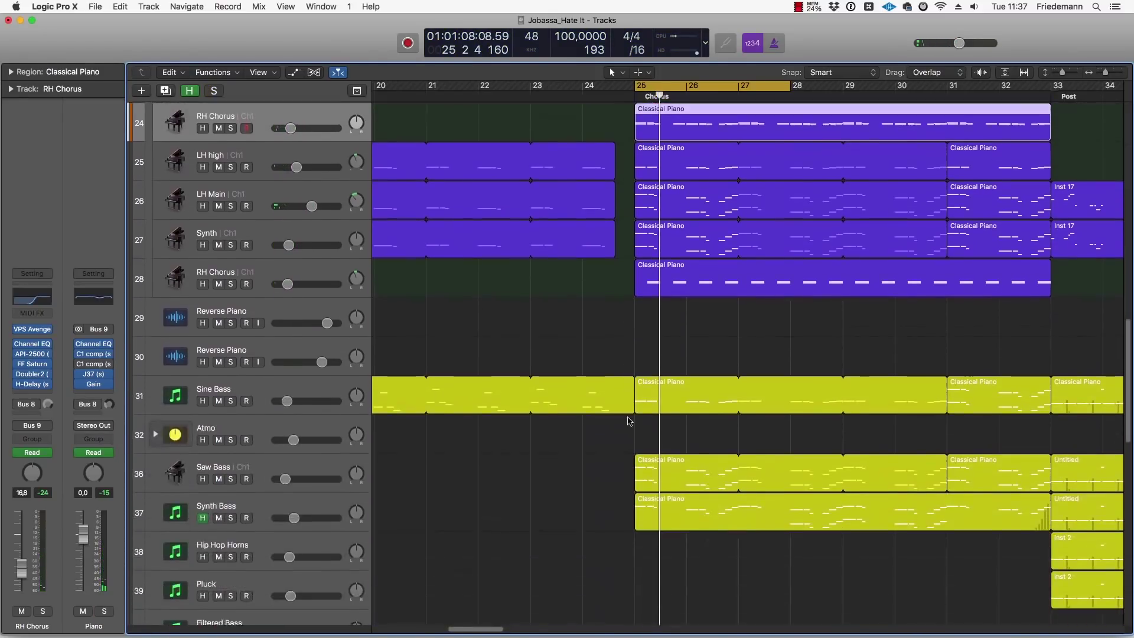
pyautogui.scroll(-5, 628, 418)
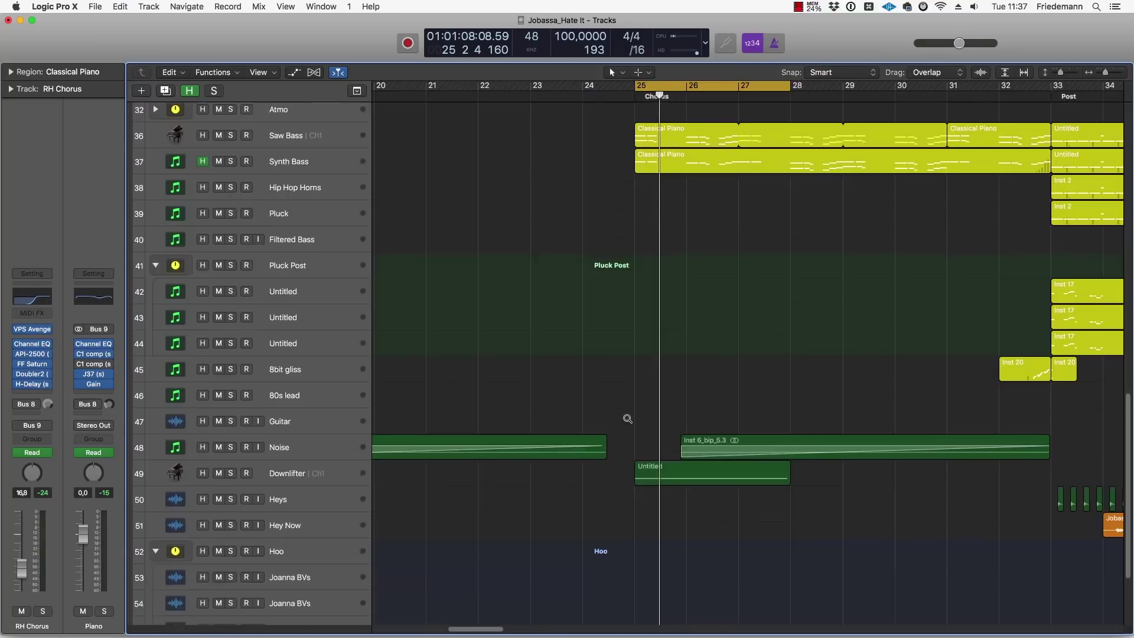
pyautogui.click(329, 538)
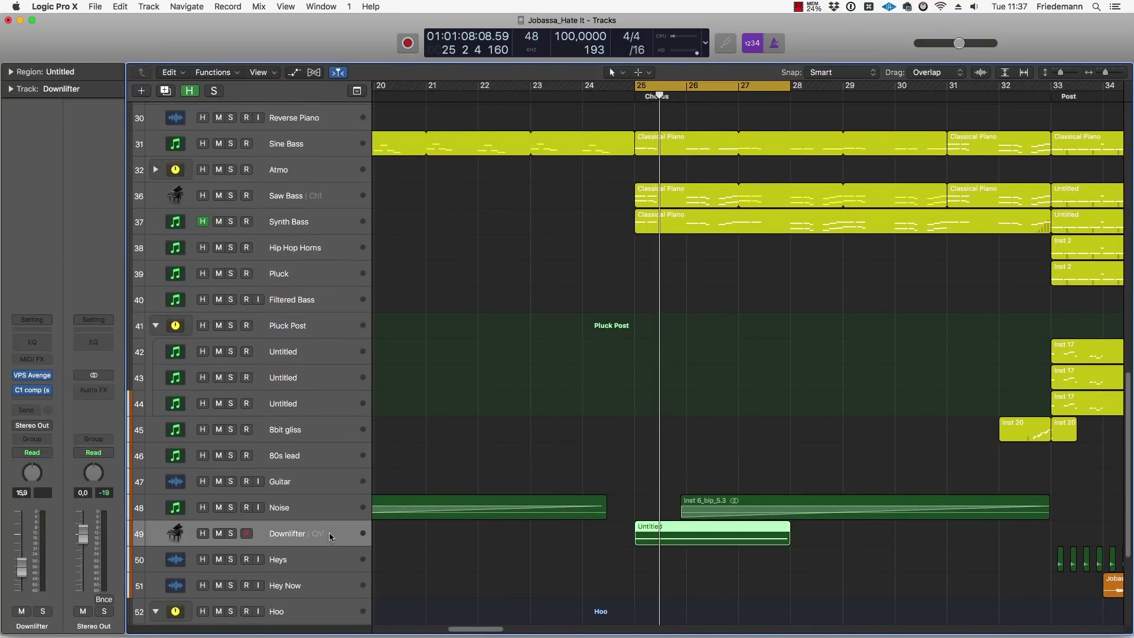
pyautogui.click(230, 534)
pyautogui.press('space')
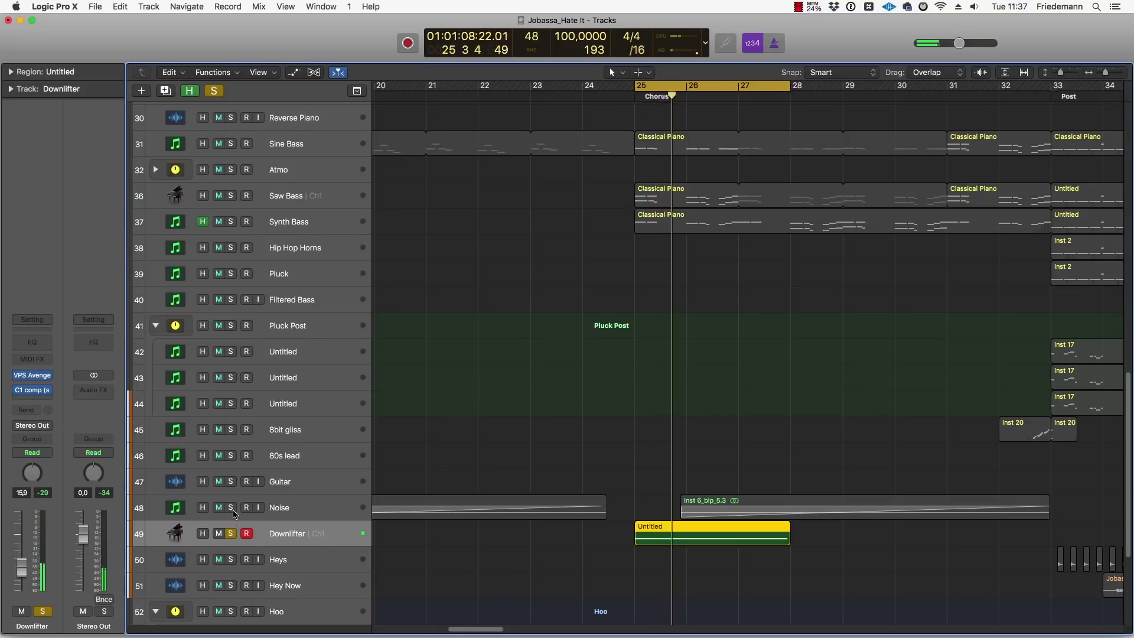
# Step: Solo only the Noise track, switch off the cycle to hear its rise near bar 31, and clear the solo
pyautogui.click(230, 508)
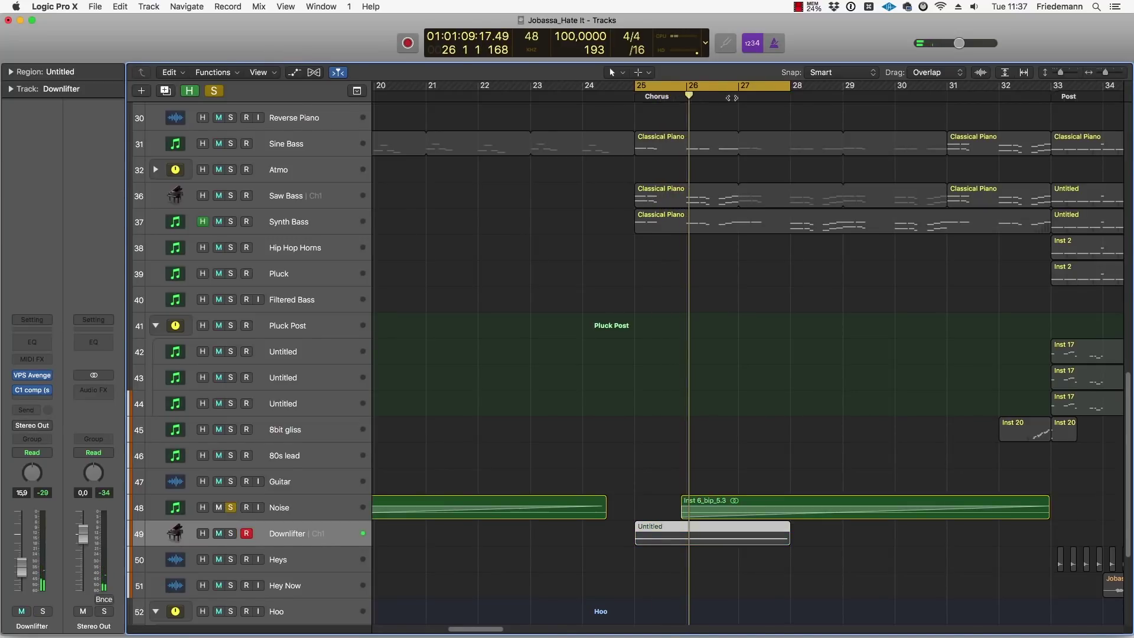
pyautogui.moveTo(723, 108); pyautogui.dragTo(733, 110)
pyautogui.doubleClick(934, 89)
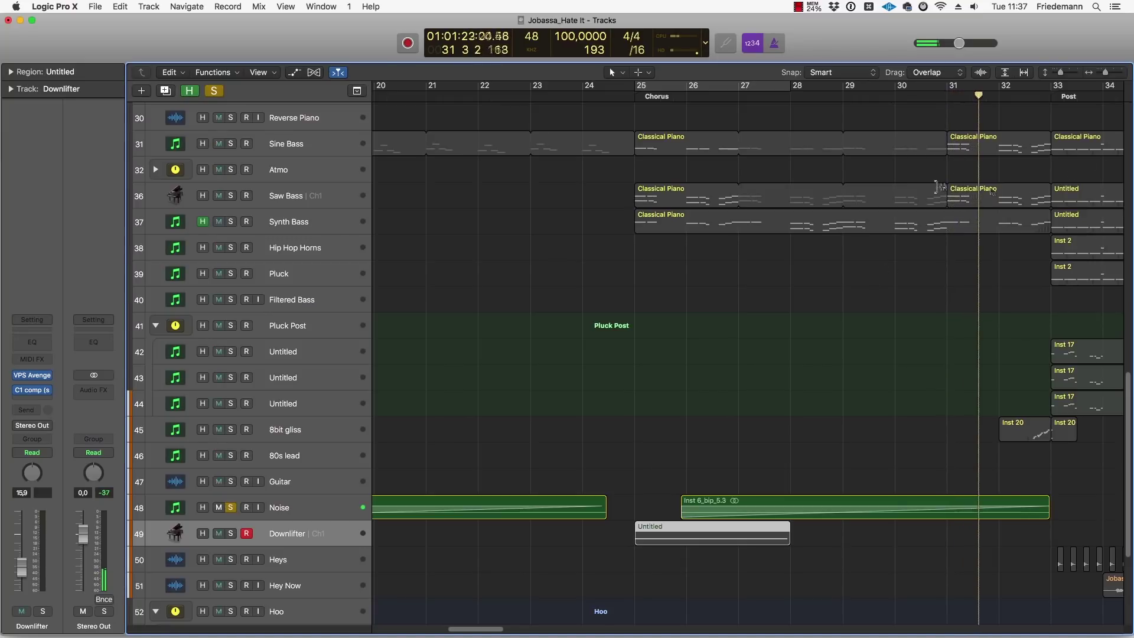
pyautogui.click(230, 508)
# Step: Solo the Sine Bass track and play it from the start of the chorus at bar 25
pyautogui.scroll(5, 691, 517)
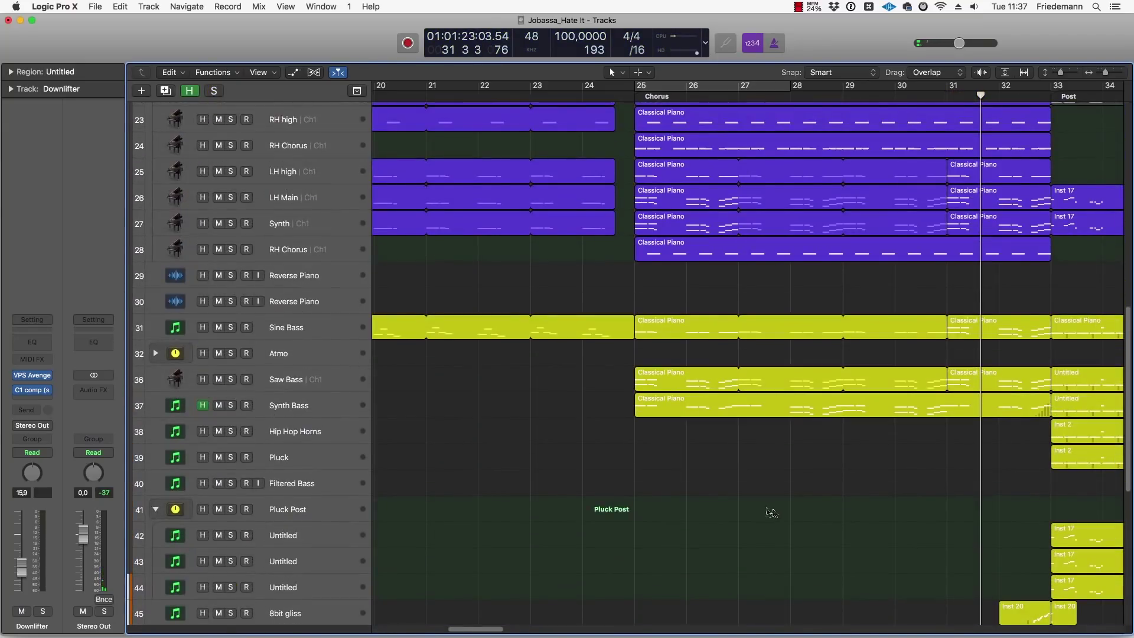
pyautogui.click(230, 325)
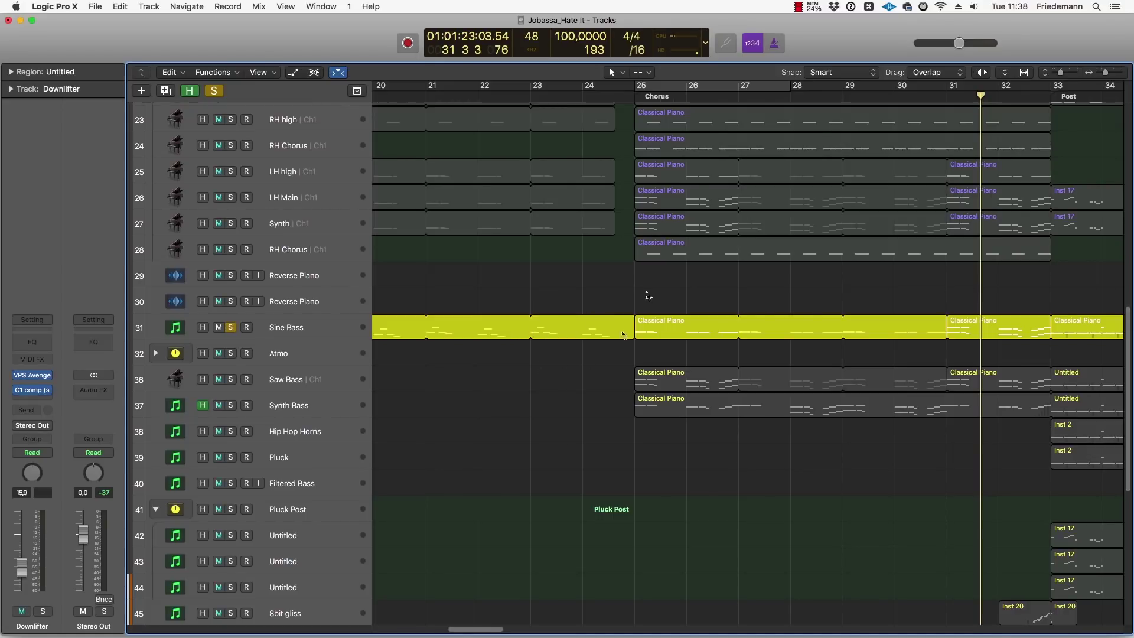
pyautogui.click(640, 88)
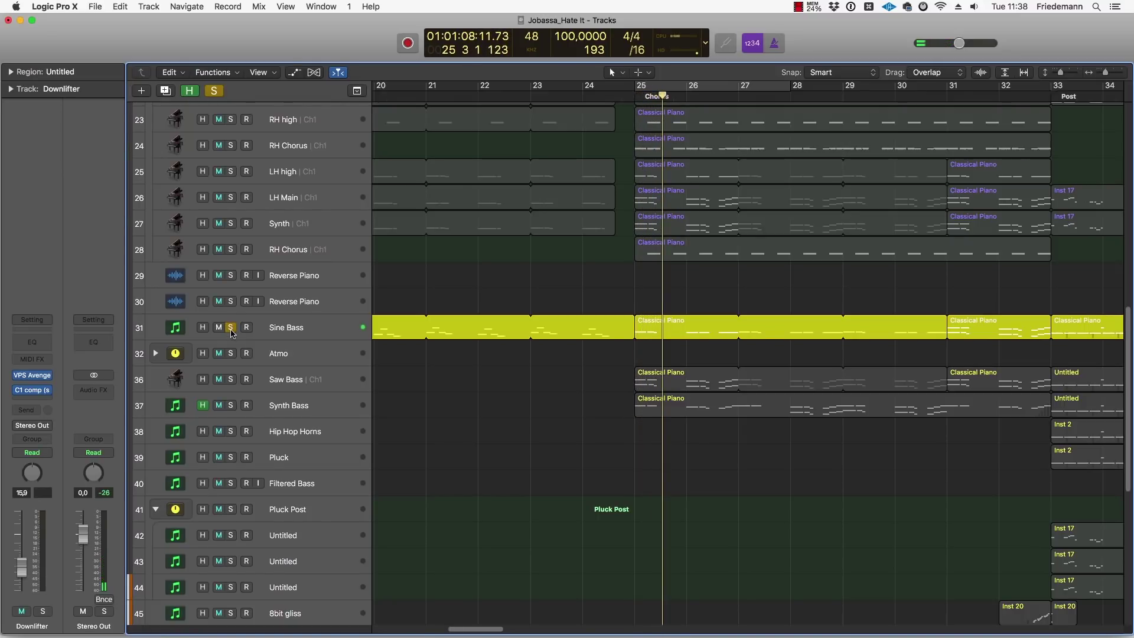
# Step: Move the solo through Saw Bass to Synth Bass alone and play it with the chorus cycle switched back on
pyautogui.click(231, 380)
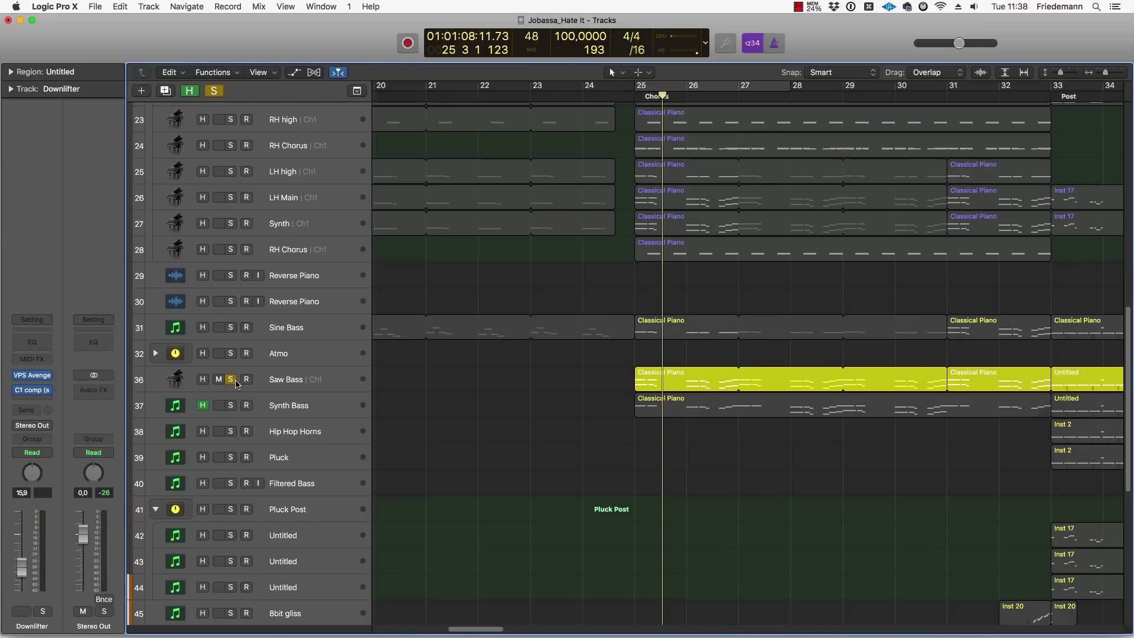
pyautogui.click(232, 406)
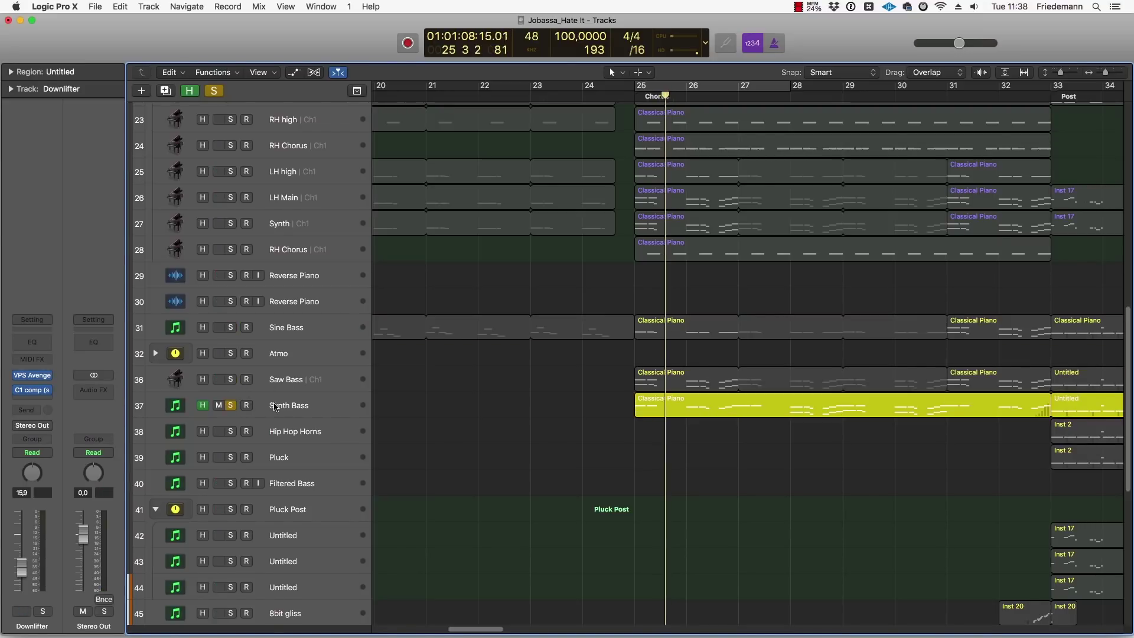
pyautogui.click(645, 87)
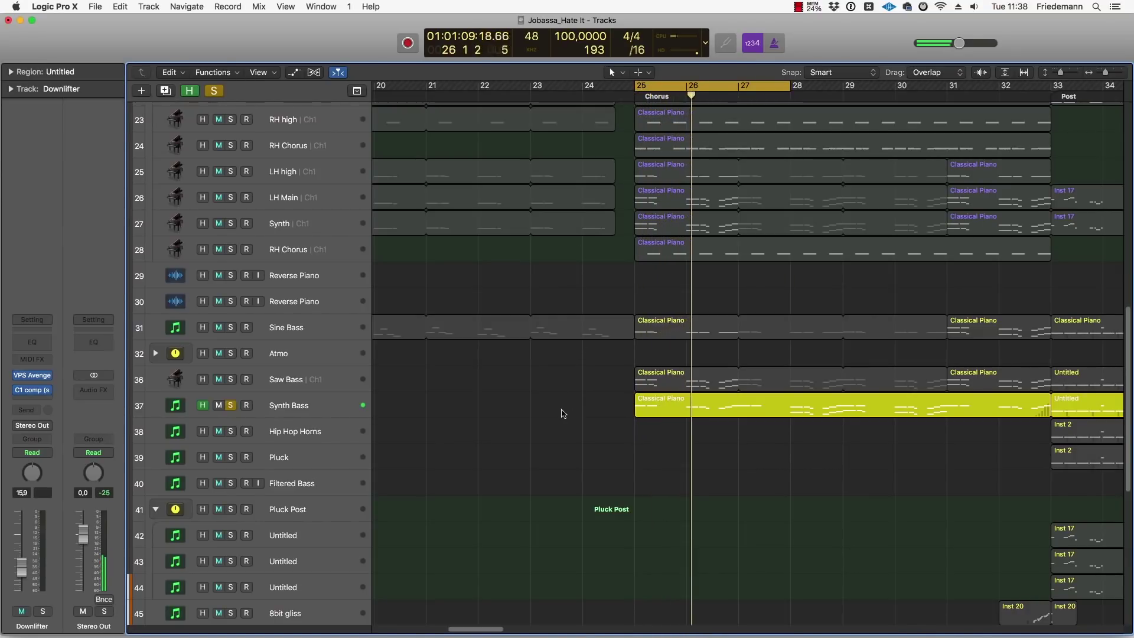
# Step: Add the Saw Bass to the soloed Synth Bass, listen to both together, and clear the solos
pyautogui.click(232, 380)
pyautogui.hscroll(4, 517, 417)
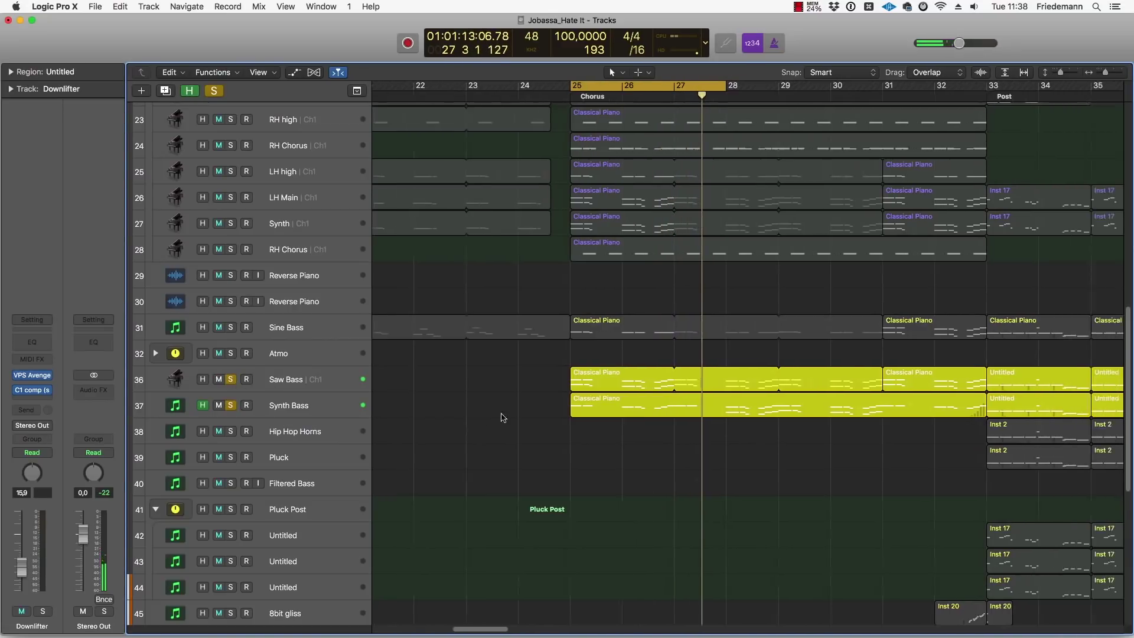
pyautogui.press('super+Left')
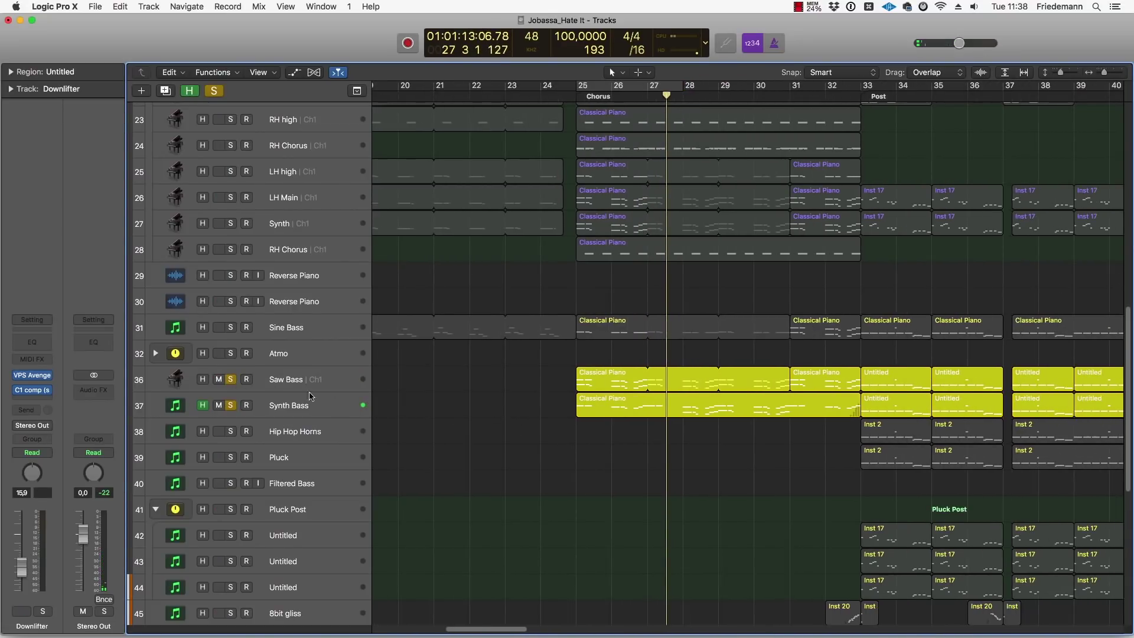
pyautogui.click(231, 380)
# Step: Solo the 110 Snare, OVO SNAP 02 and OVO PERC 09 tracks, play their fill before bar 29, and remove the solos
pyautogui.scroll(10, 506, 416)
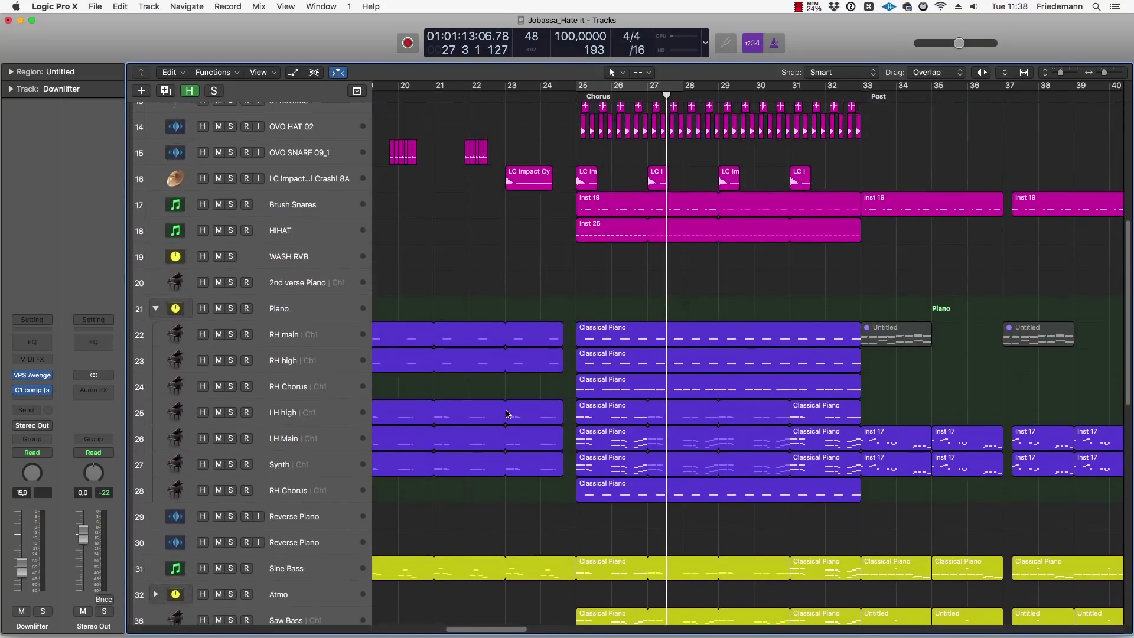
pyautogui.scroll(8, 506, 416)
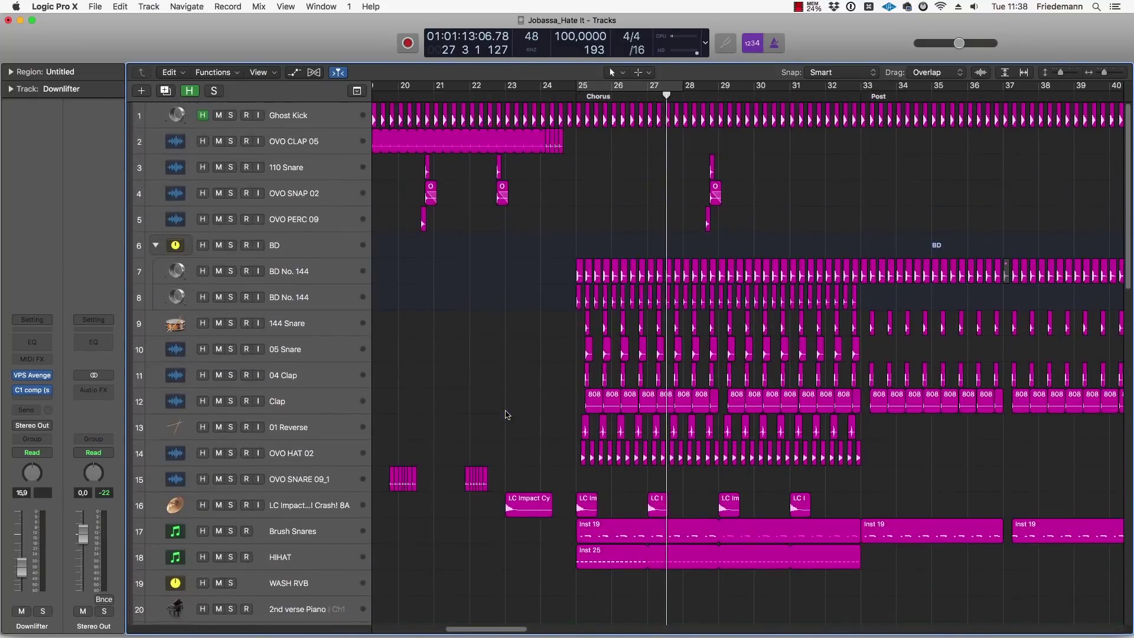
pyautogui.moveTo(238, 173); pyautogui.dragTo(232, 222)
pyautogui.click(700, 96)
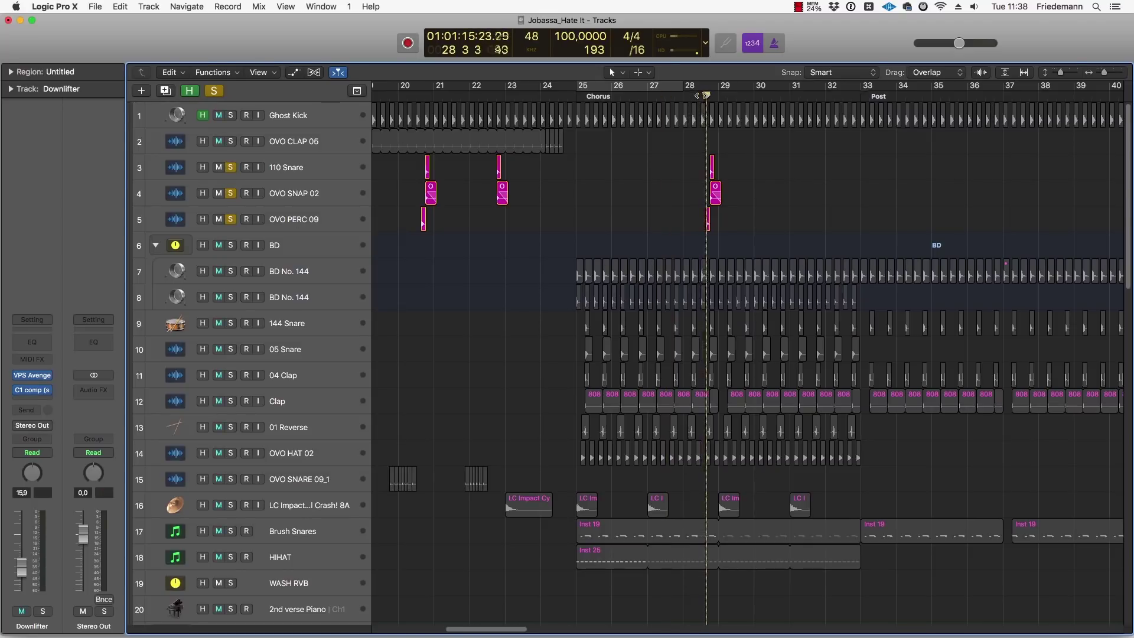
pyautogui.moveTo(234, 219); pyautogui.dragTo(231, 167)
# Step: Set the cycle range over the Post section from bar 33 to bar 41 and play it with all tracks
pyautogui.scroll(-15, 603, 395)
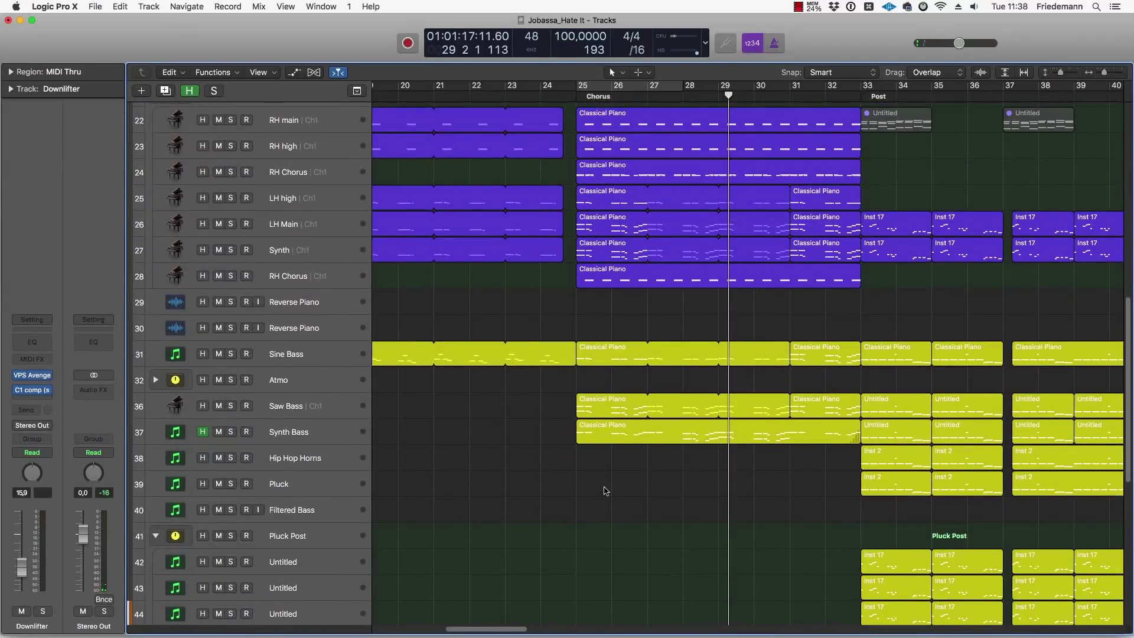
pyautogui.hscroll(5, 732, 443)
pyautogui.scroll(3, 732, 423)
pyautogui.scroll(5, 733, 423)
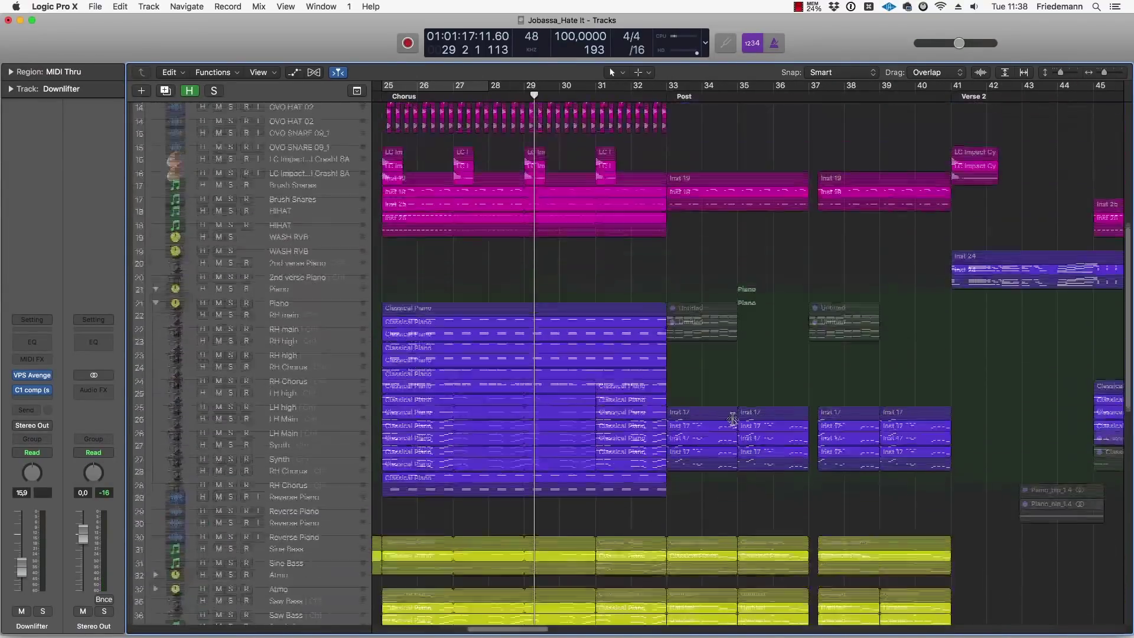
pyautogui.moveTo(671, 88); pyautogui.dragTo(952, 97)
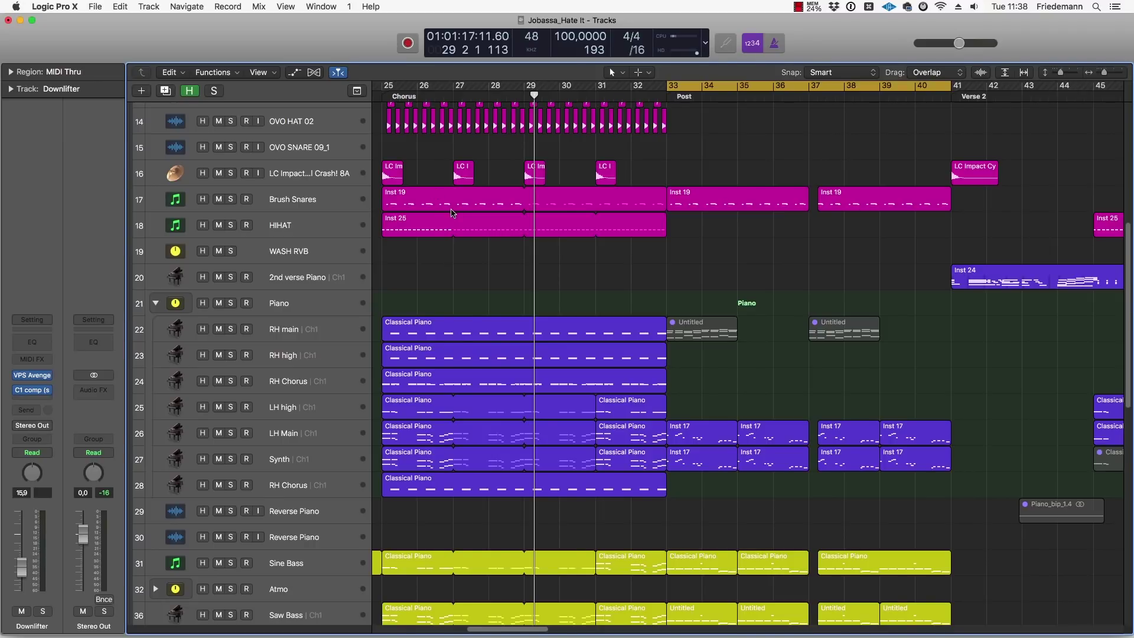
pyautogui.press('space')
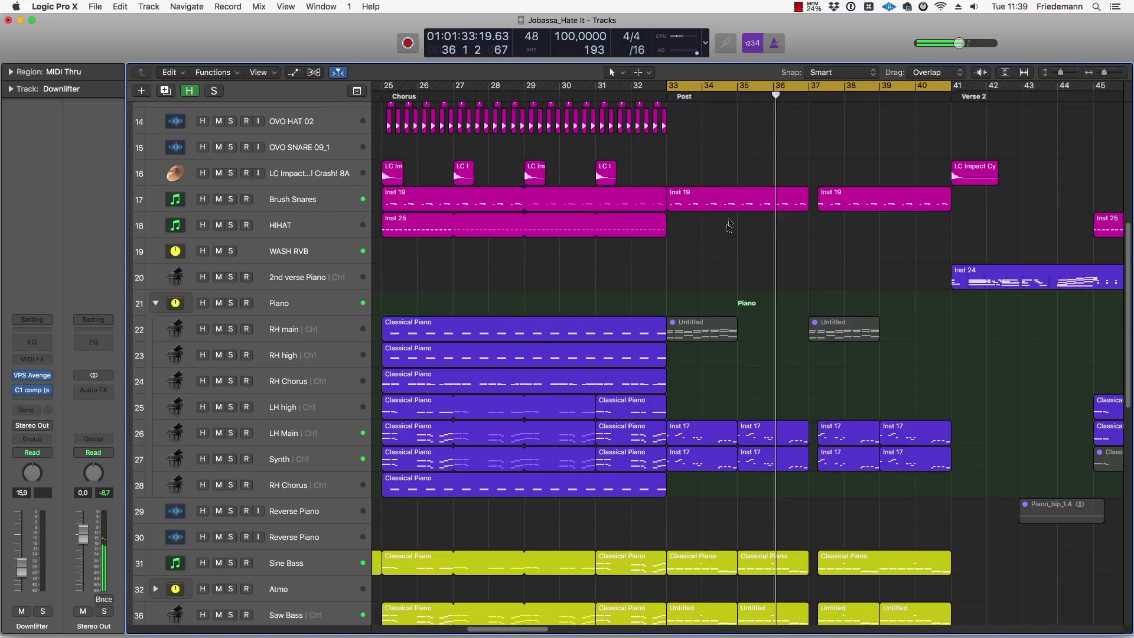
pyautogui.scroll(-5, 817, 234)
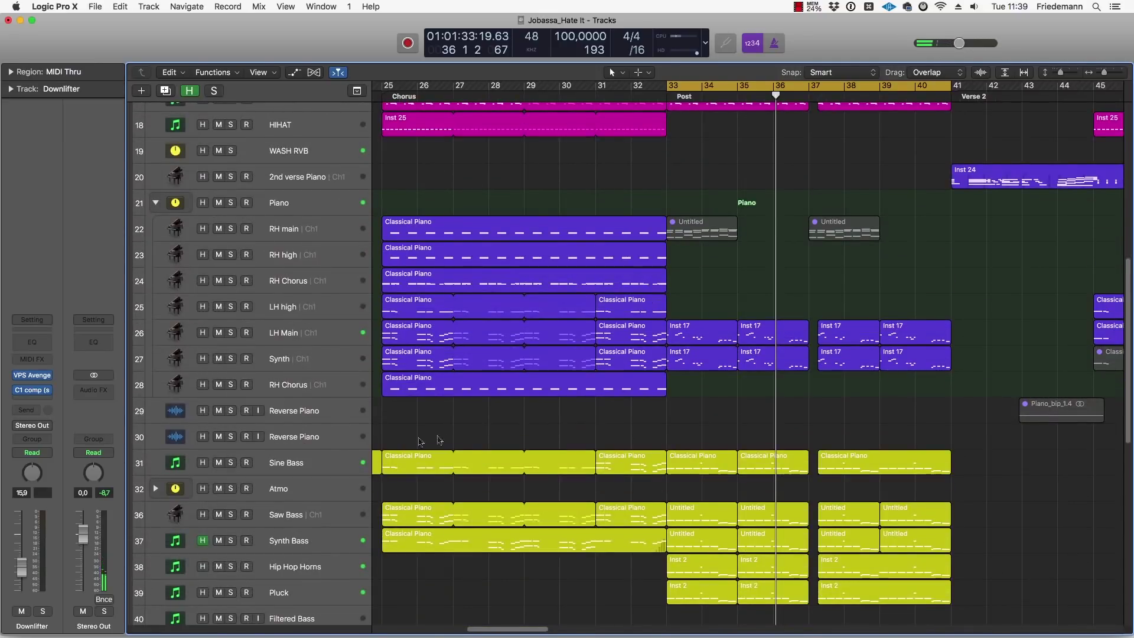
pyautogui.scroll(5, 520, 254)
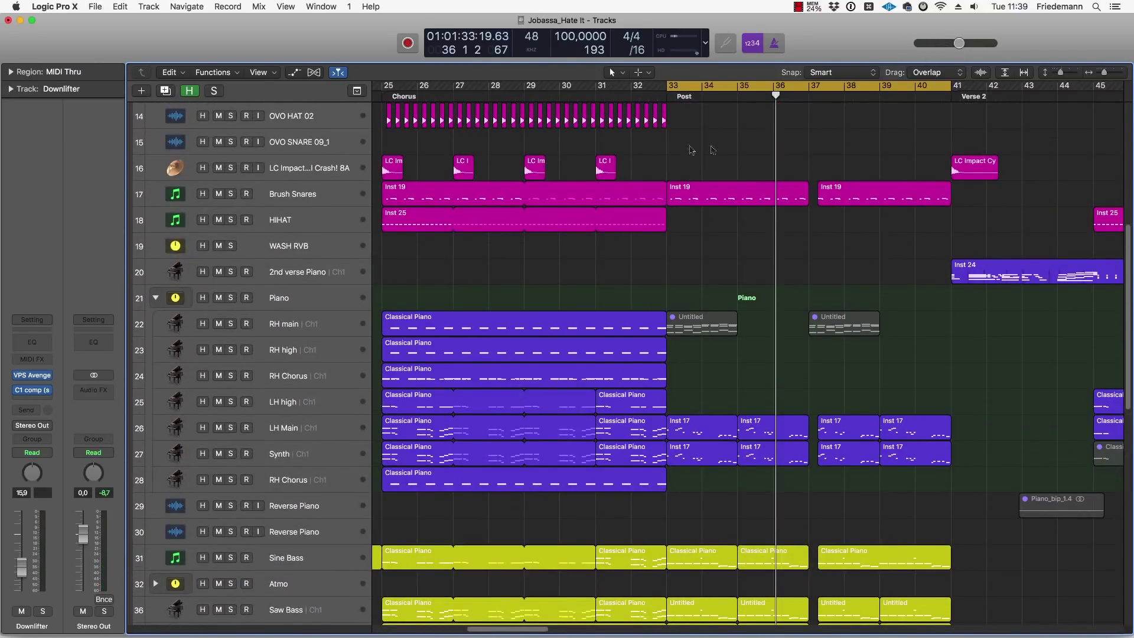
# Step: Solo the HIHAT track and set the playhead to the start of the chorus at bar 25
pyautogui.scroll(2, 714, 218)
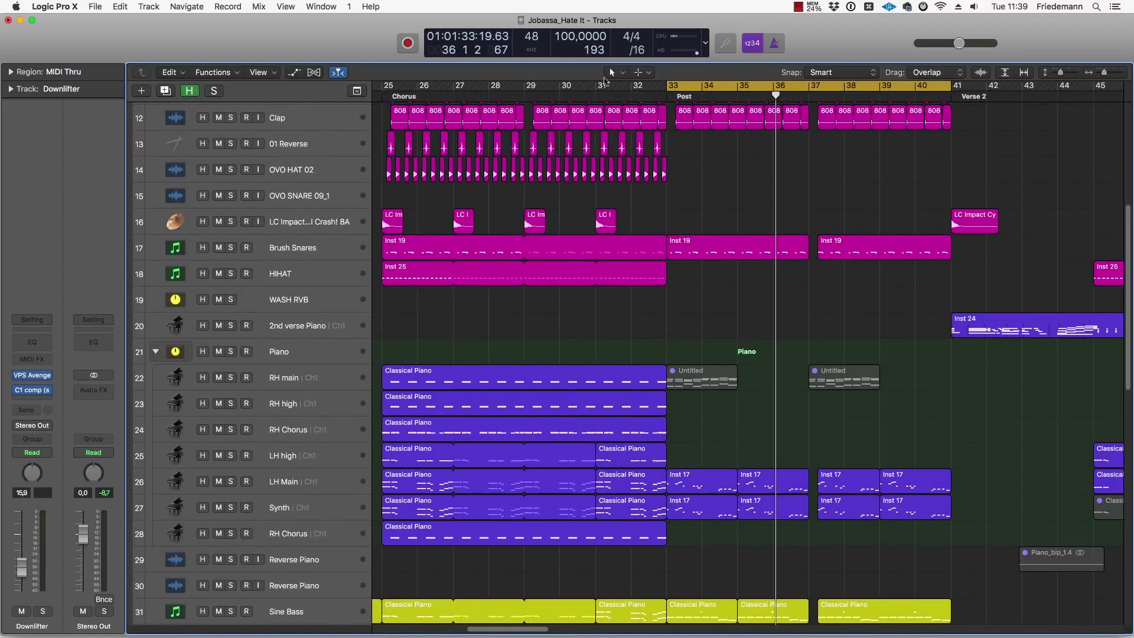
pyautogui.click(598, 92)
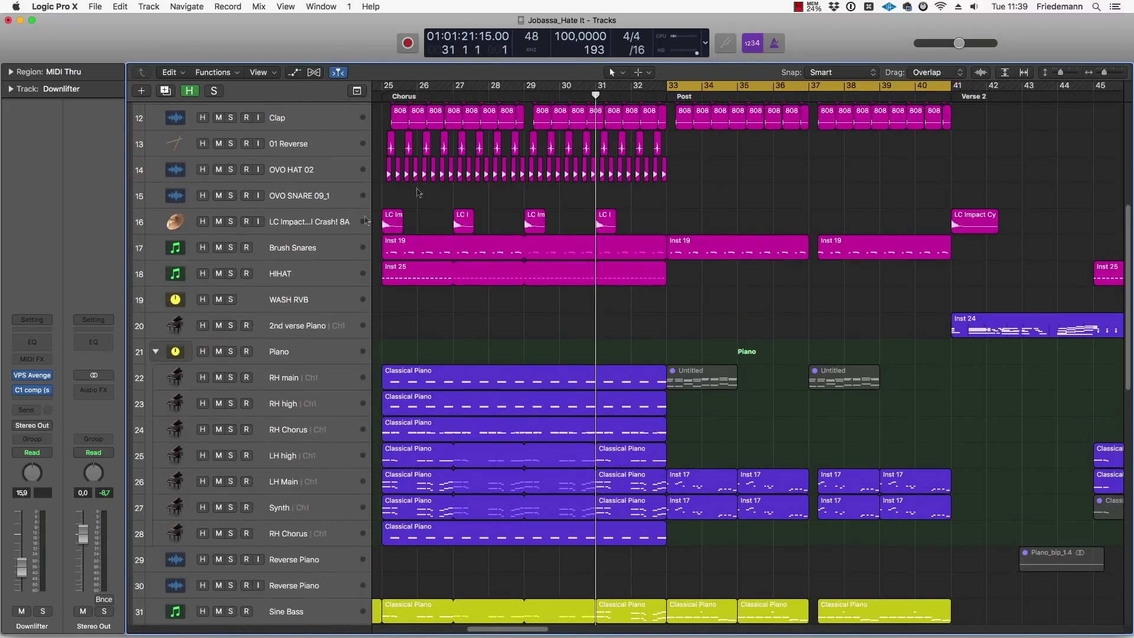
pyautogui.click(230, 274)
pyautogui.press('Return')
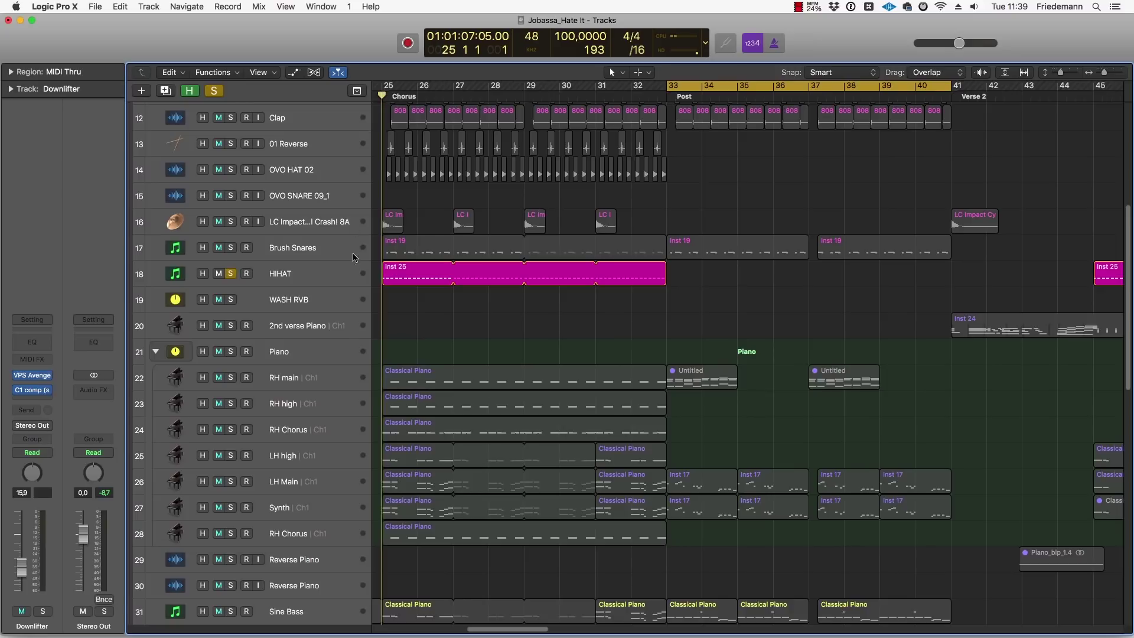
# Step: Show the HIHAT volume automation, play its rise through the chorus, and clear the solo and automation view
pyautogui.click(334, 273)
pyautogui.press('a')
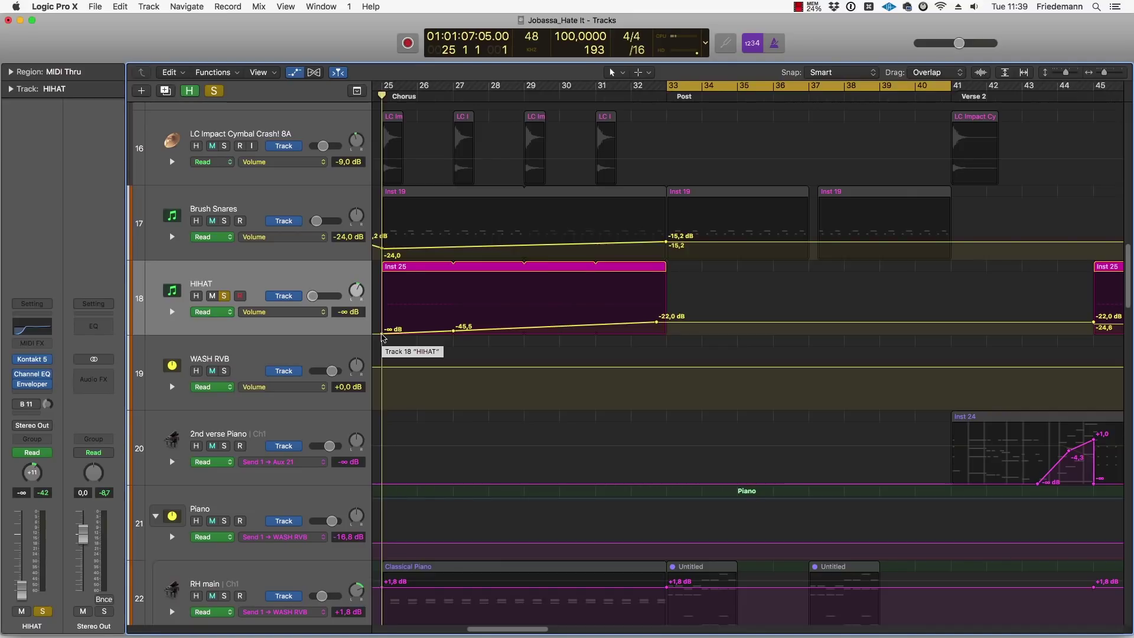
pyautogui.hotkey('alt', '.')
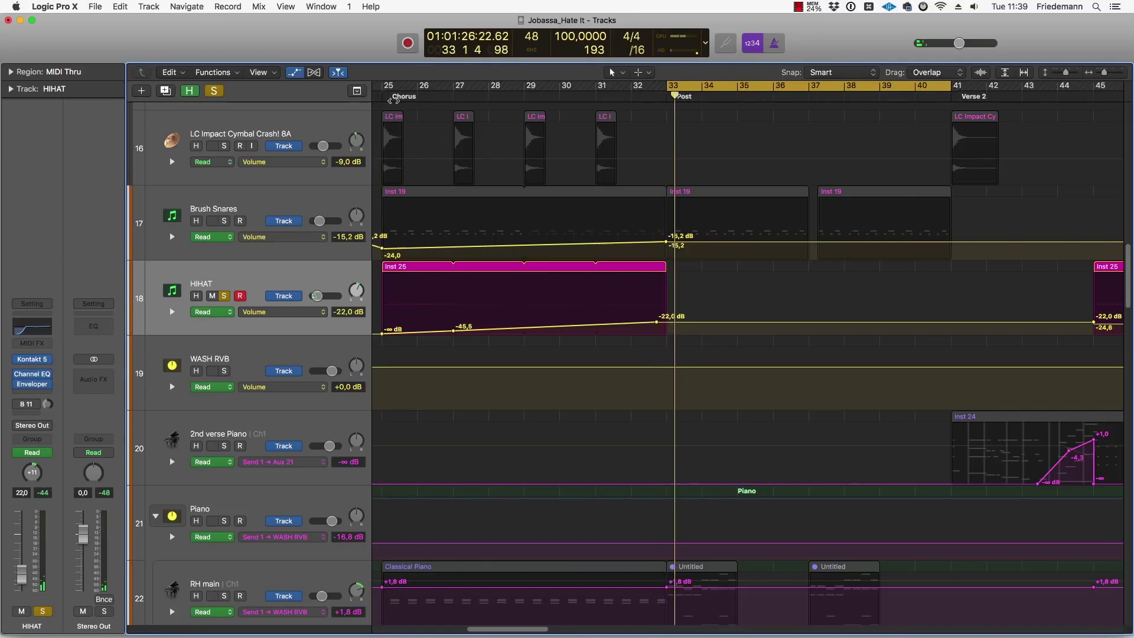
pyautogui.hotkey('alt', ',')
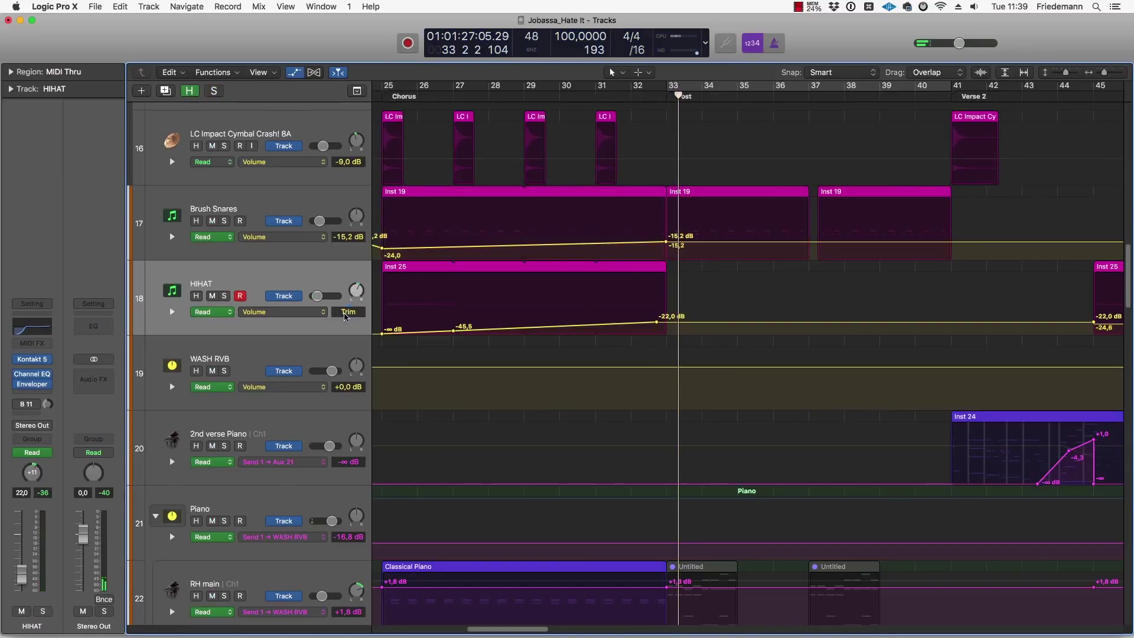
pyautogui.press('a')
# Step: Compare the drum and percussion regions of the chorus with those in the Post section from bar 33 to 41
pyautogui.keyDown('ctrl'); pyautogui.keyDown('alt'); pyautogui.click(710, 346); pyautogui.keyUp('alt'); pyautogui.keyUp('ctrl')
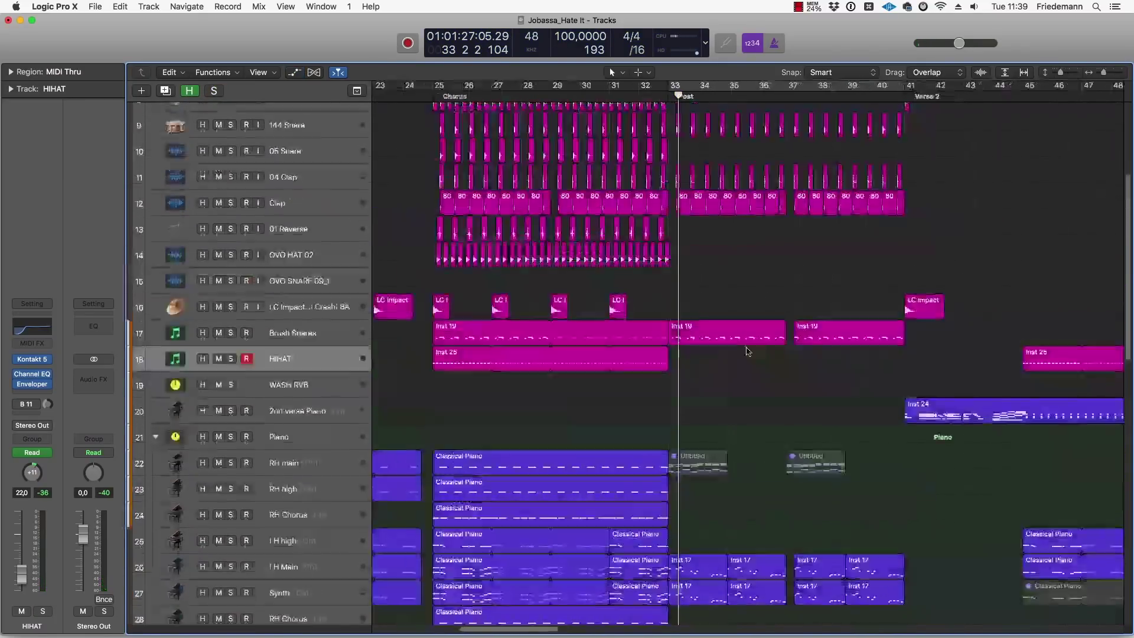
pyautogui.keyDown('ctrl'); pyautogui.keyDown('alt'); pyautogui.click(738, 350); pyautogui.keyUp('alt'); pyautogui.keyUp('ctrl')
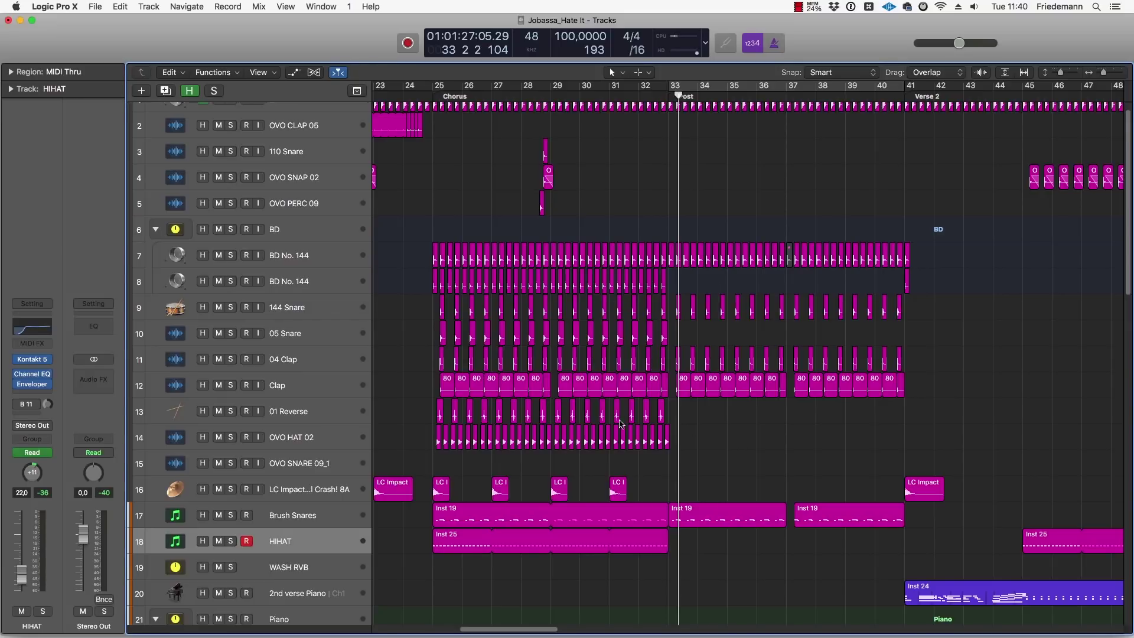
pyautogui.press('super+Right')
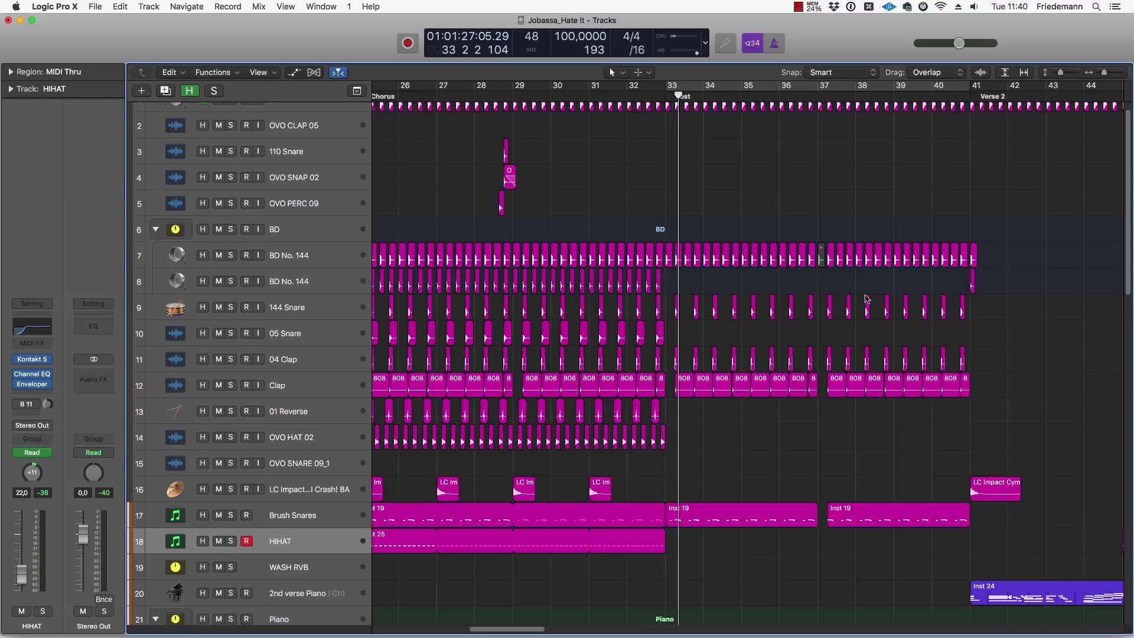
pyautogui.scroll(-2, 893, 289)
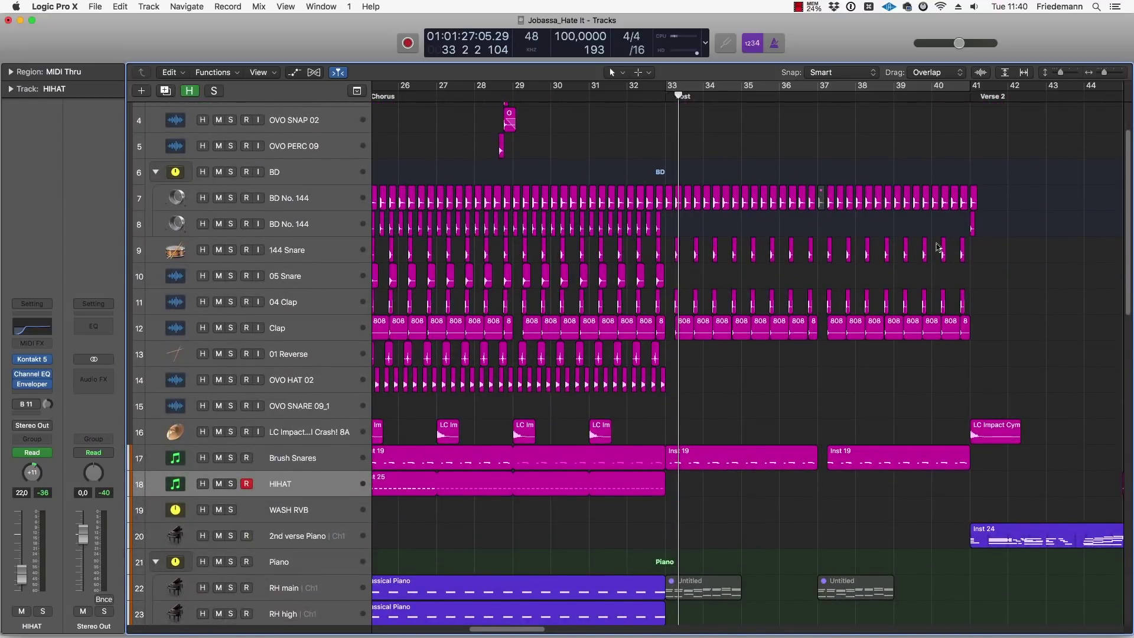
pyautogui.scroll(-5, 939, 247)
pyautogui.scroll(-1, 752, 348)
pyautogui.scroll(-2, 752, 348)
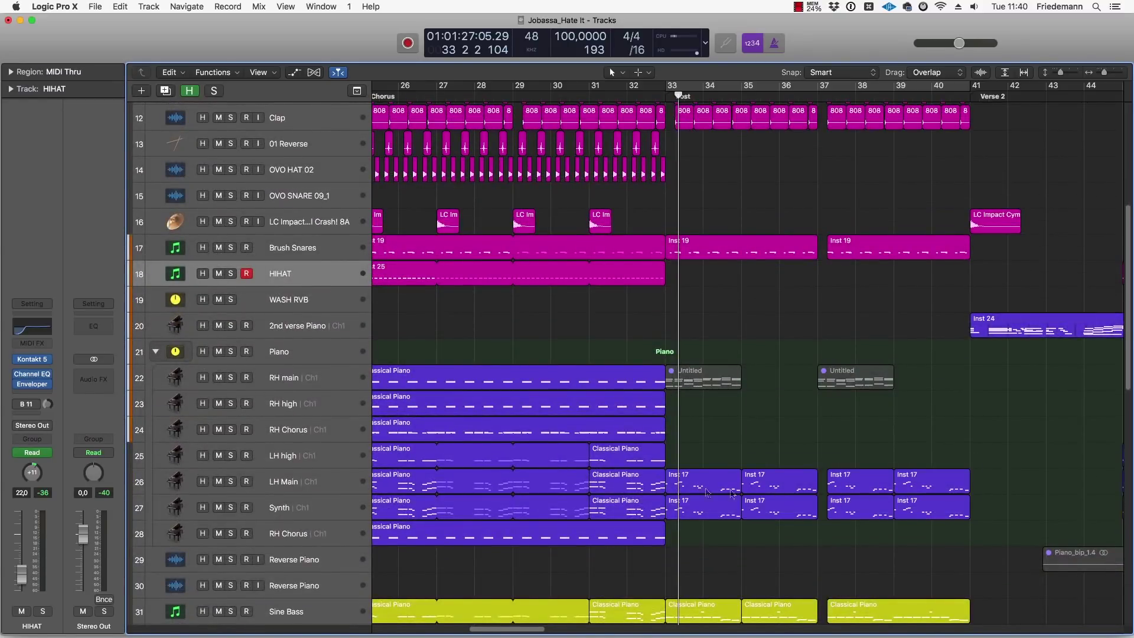
# Step: Select the bass, horn and pluck regions of the Post section to point them out, and clear the selection
pyautogui.moveTo(739, 283); pyautogui.dragTo(881, 258)
pyautogui.scroll(-10, 877, 266)
pyautogui.moveTo(700, 286); pyautogui.dragTo(956, 400)
pyautogui.click(1026, 404)
pyautogui.scroll(-7, 1025, 404)
pyautogui.moveTo(580, 423); pyautogui.dragTo(1027, 233)
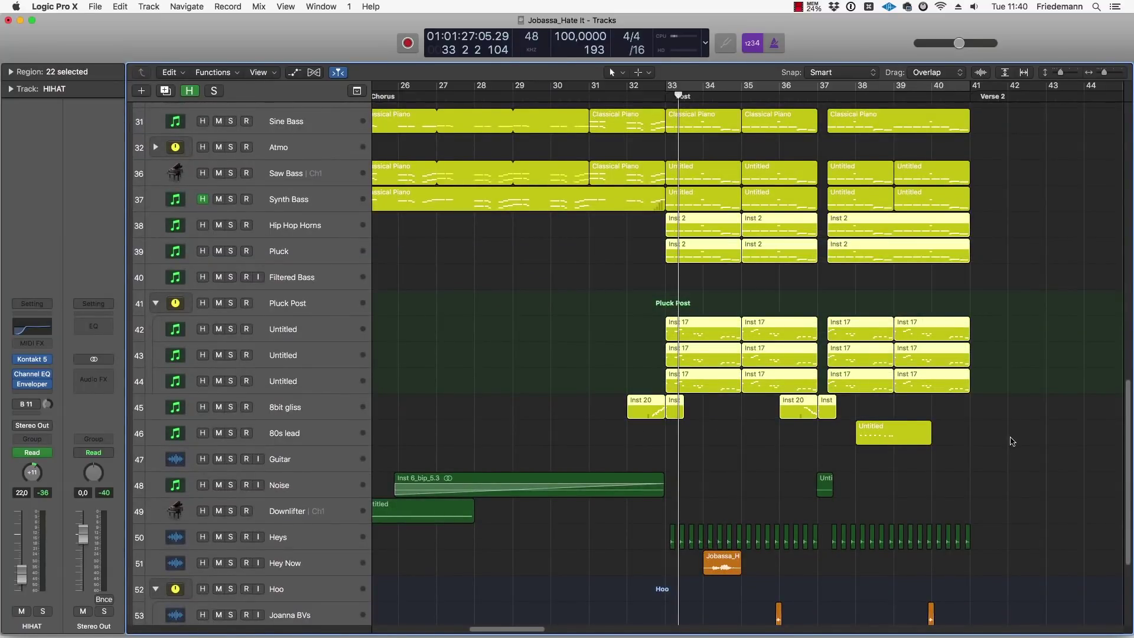
pyautogui.moveTo(1014, 447); pyautogui.dragTo(615, 284)
pyautogui.click(627, 322)
pyautogui.scroll(15, 715, 322)
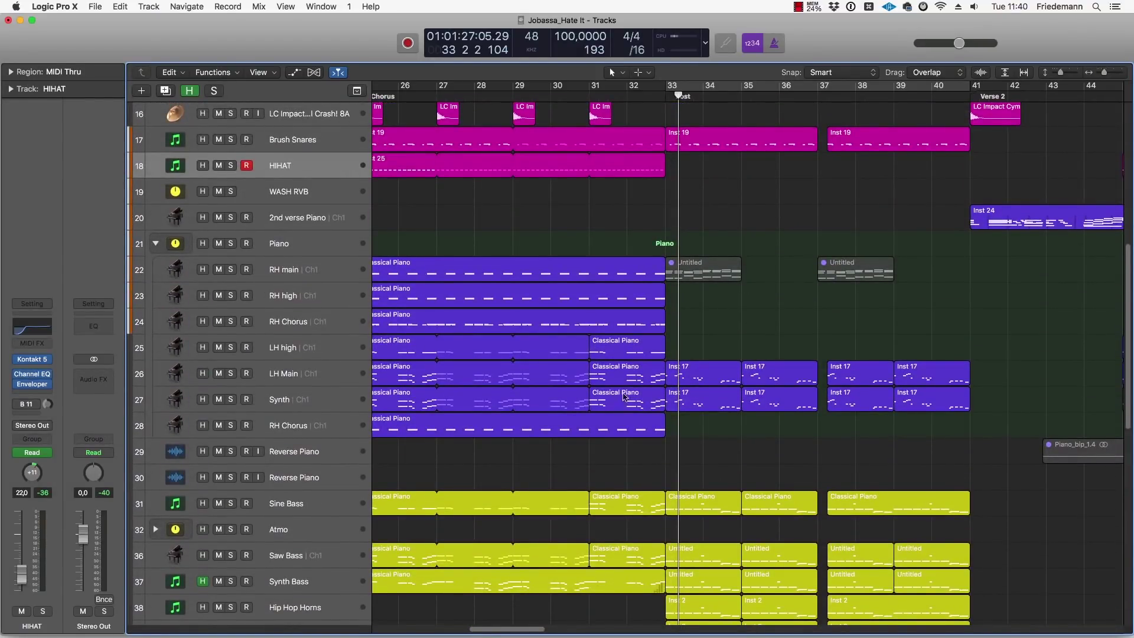
# Step: Point out the chorus percussion that drops out at bar 33, including the OVO HAT 02 regions, and clear the selection
pyautogui.scroll(12, 668, 236)
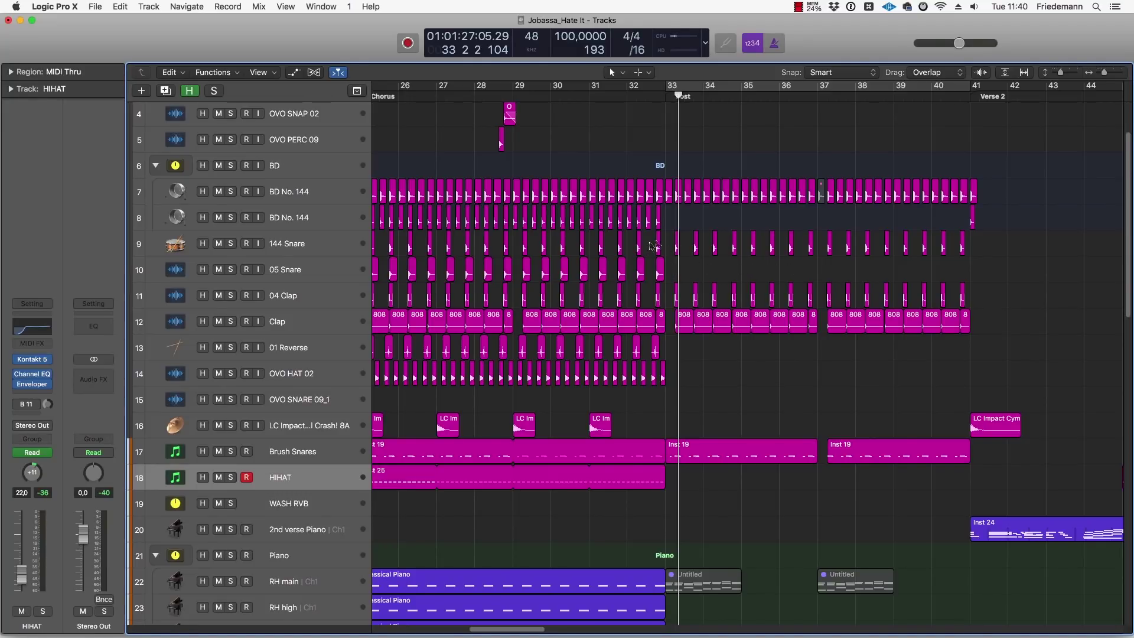
pyautogui.moveTo(685, 221); pyautogui.dragTo(549, 227)
pyautogui.moveTo(729, 270); pyautogui.dragTo(478, 273)
pyautogui.moveTo(725, 356); pyautogui.dragTo(459, 354)
pyautogui.moveTo(762, 382); pyautogui.dragTo(478, 387)
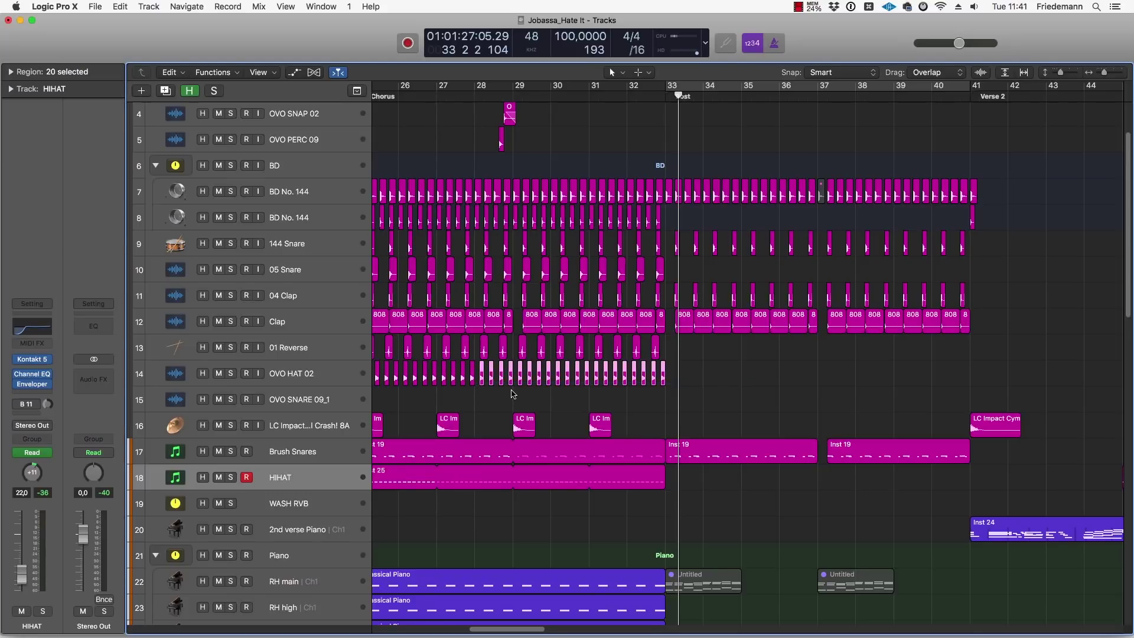
pyautogui.moveTo(651, 418); pyautogui.dragTo(507, 427)
pyautogui.click(506, 414)
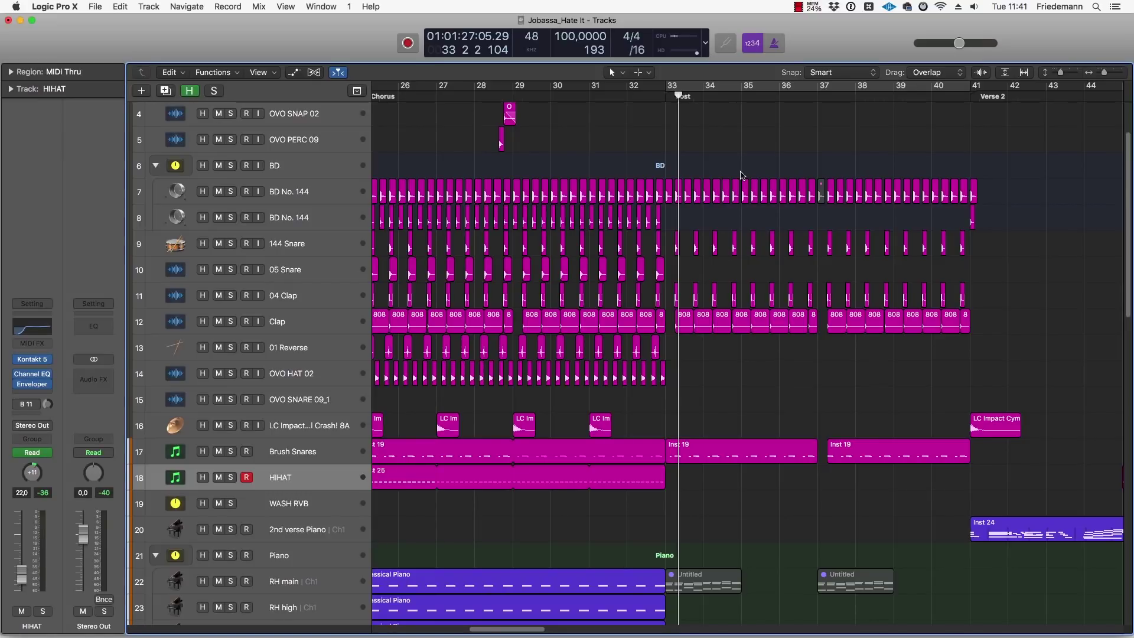
# Step: Solo the LH Main and Synth tracks of the Piano group and play them with the Post cycle switched back on
pyautogui.scroll(-4, 742, 435)
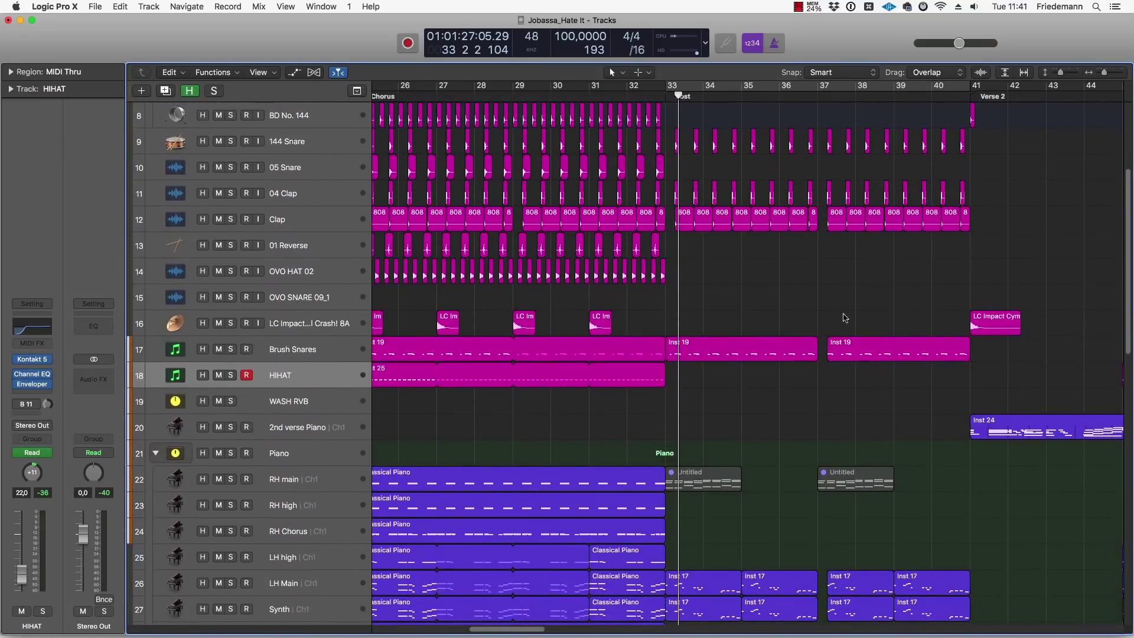
pyautogui.scroll(-10, 779, 420)
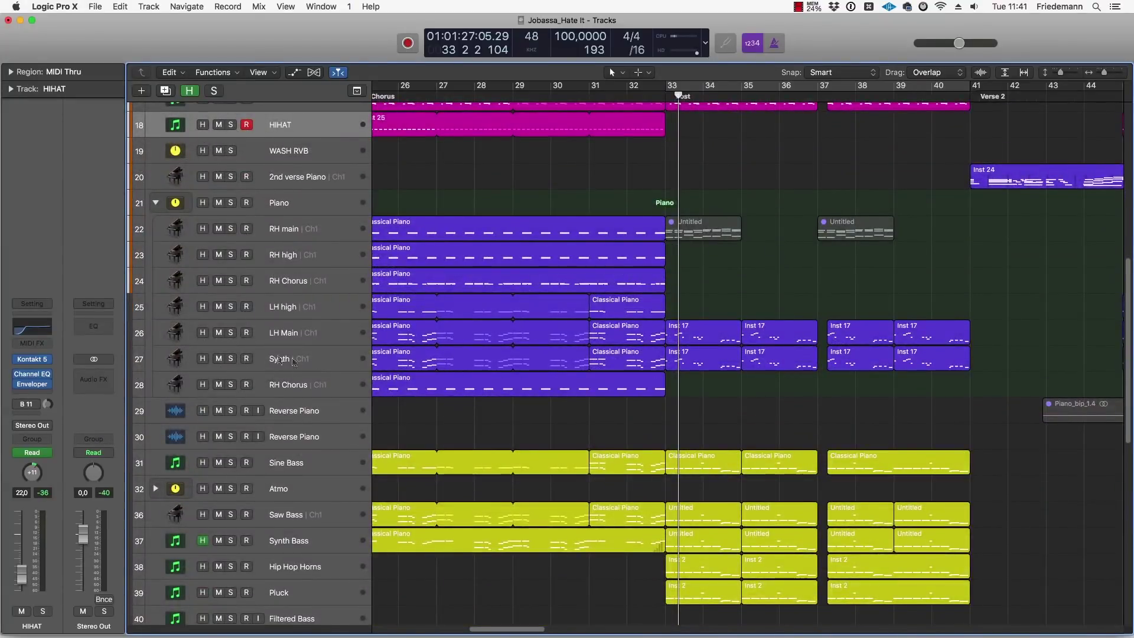
pyautogui.click(231, 332)
pyautogui.click(231, 359)
pyautogui.click(231, 332)
pyautogui.click(230, 359)
pyautogui.hscroll(5, 810, 368)
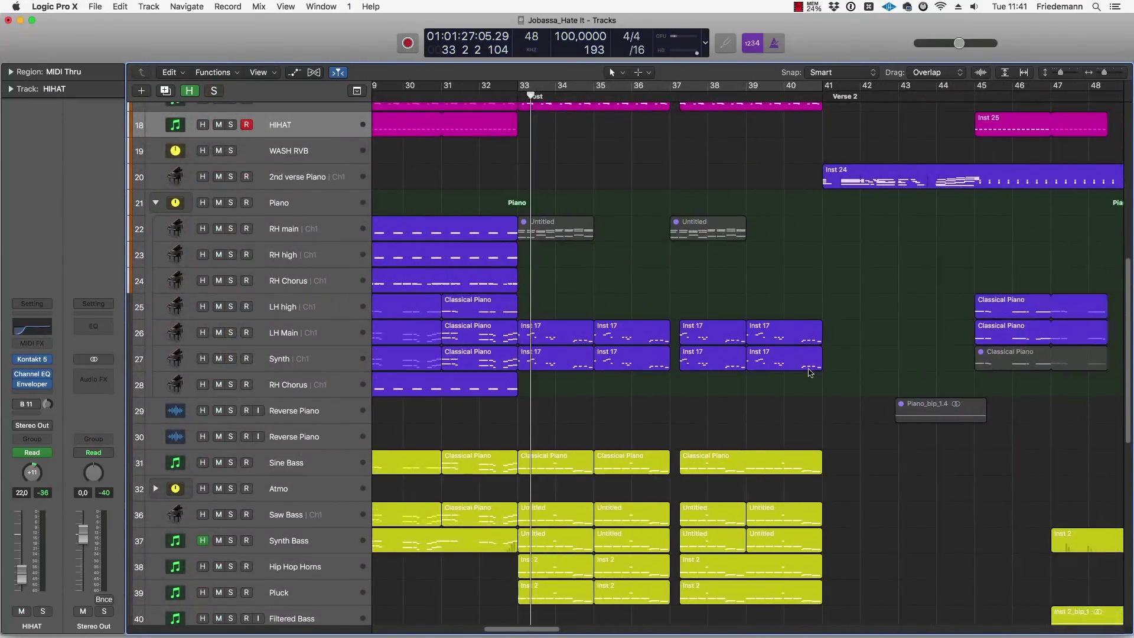
pyautogui.click(231, 333)
pyautogui.click(231, 359)
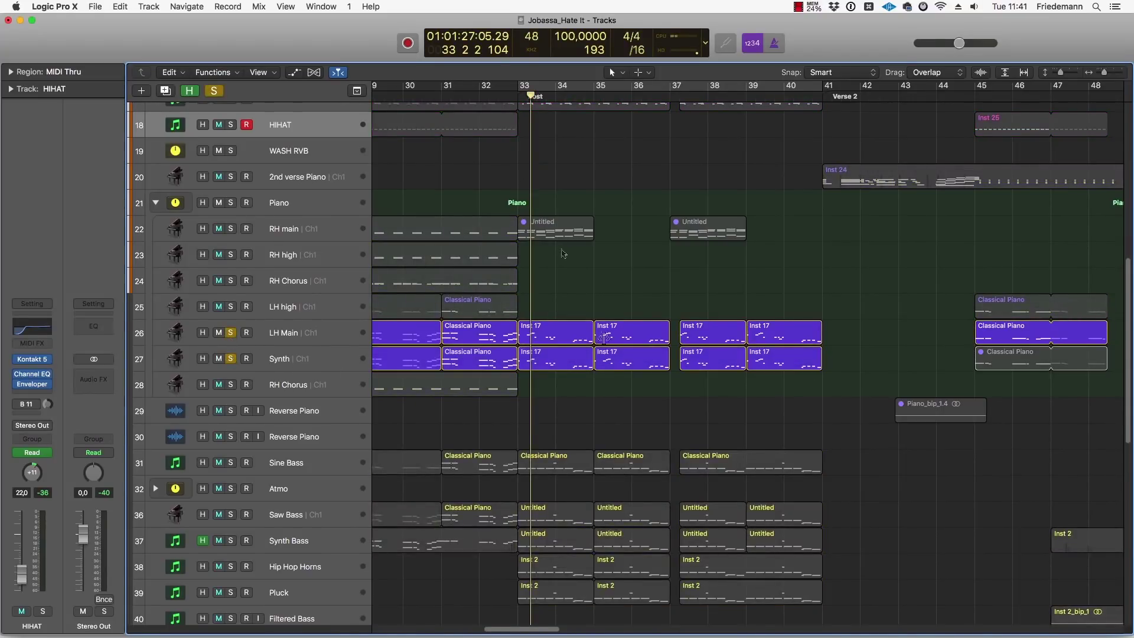
pyautogui.click(522, 87)
pyautogui.press('space')
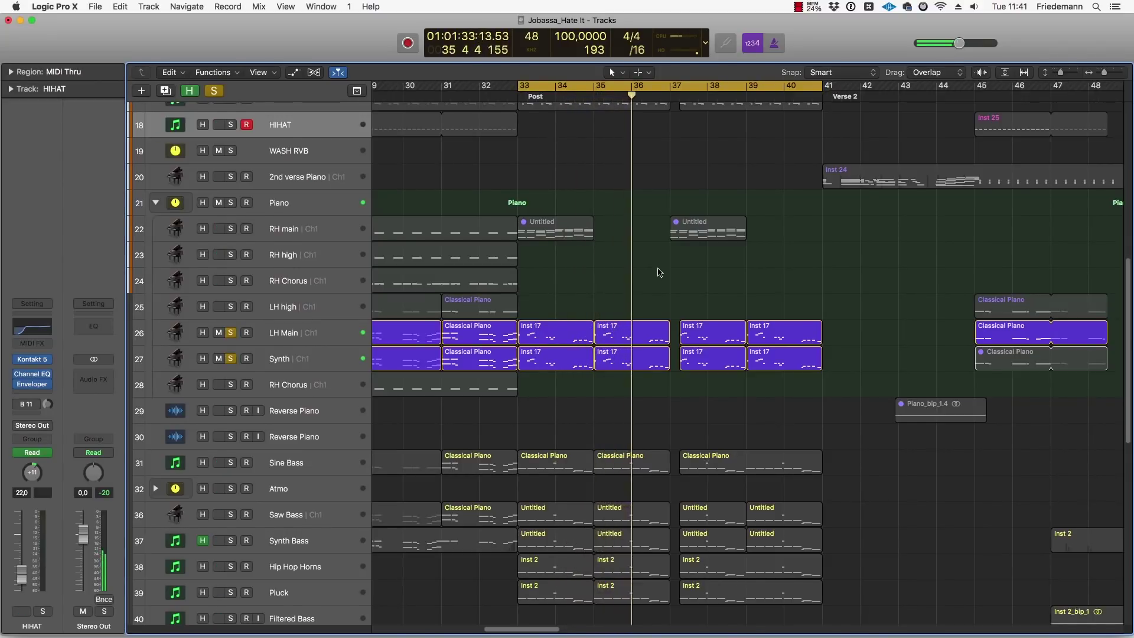
# Step: Move the solo to the three untitled layers of the Pluck Post group, tracks 42 to 44, and play them together
pyautogui.scroll(-5, 659, 272)
pyautogui.moveTo(233, 383); pyautogui.dragTo(232, 456)
pyautogui.click(231, 456)
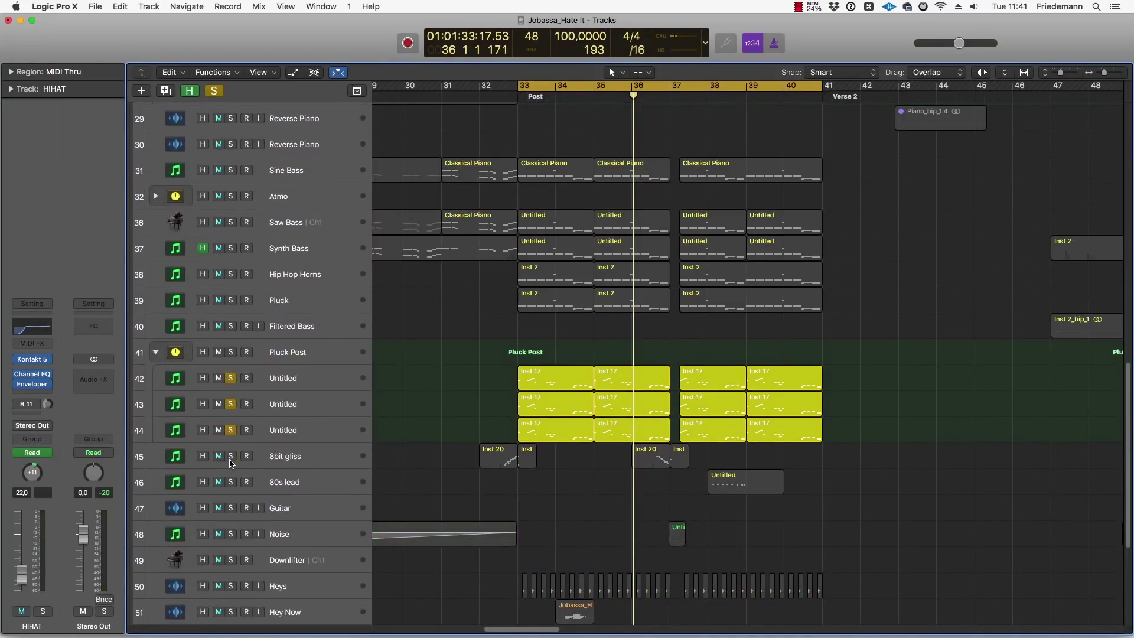
pyautogui.press('space')
# Step: Play the Pluck Post layers one at a time by soloing track 42, track 43 and track 44 in turn
pyautogui.moveTo(231, 430); pyautogui.dragTo(230, 405)
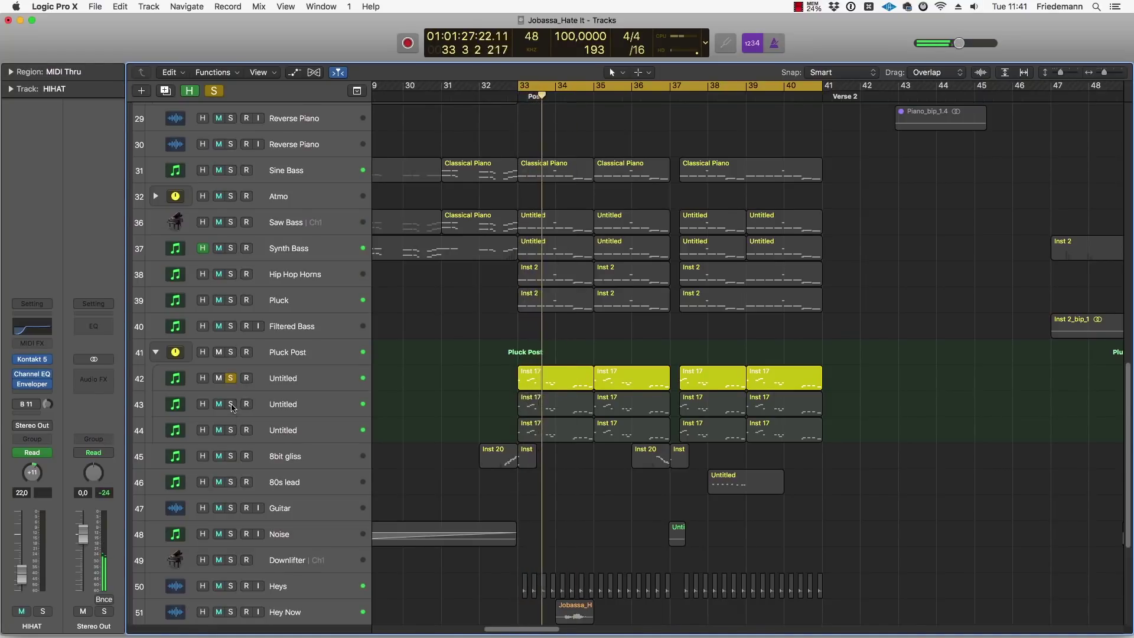
pyautogui.keyDown('alt'); pyautogui.click(231, 404); pyautogui.keyUp('alt')
pyautogui.press('space')
pyautogui.press('space')
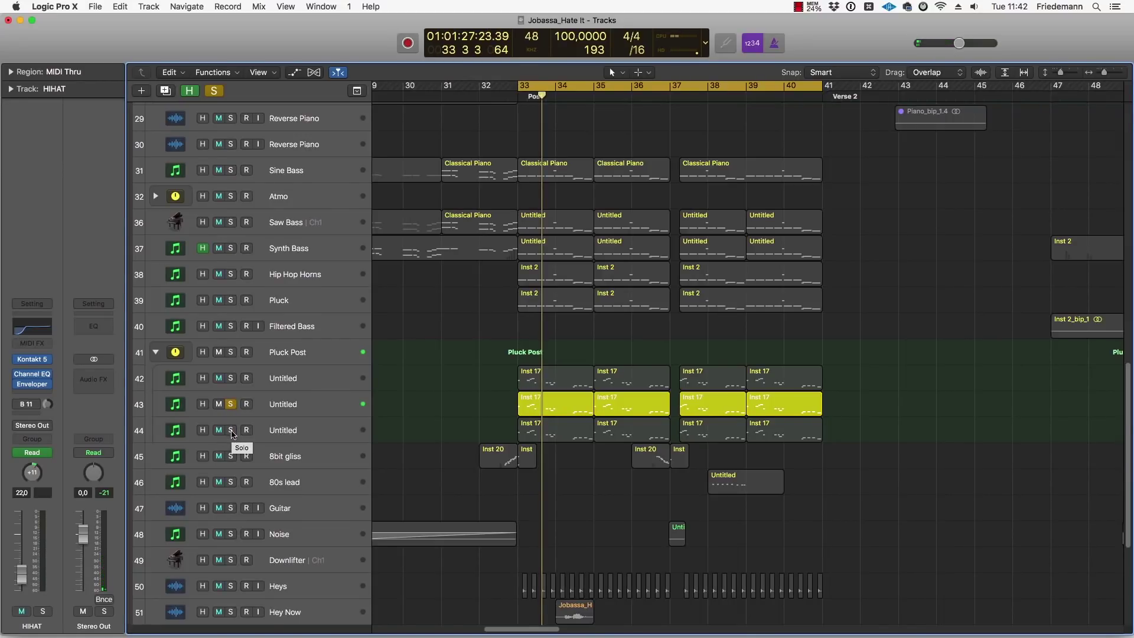
pyautogui.keyDown('alt'); pyautogui.click(231, 430); pyautogui.keyUp('alt')
pyautogui.press('space')
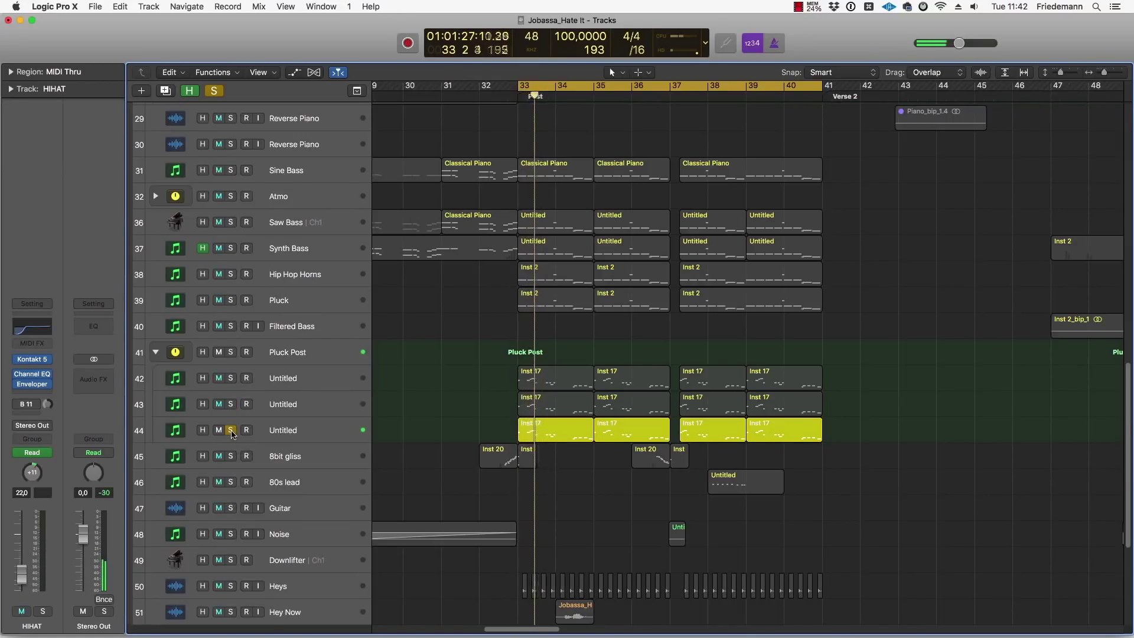
# Step: Solo the whole Pluck Post group, add LH Main and Synth to hear the combination, and clear the solos
pyautogui.keyDown('alt'); pyautogui.click(231, 352); pyautogui.keyUp('alt')
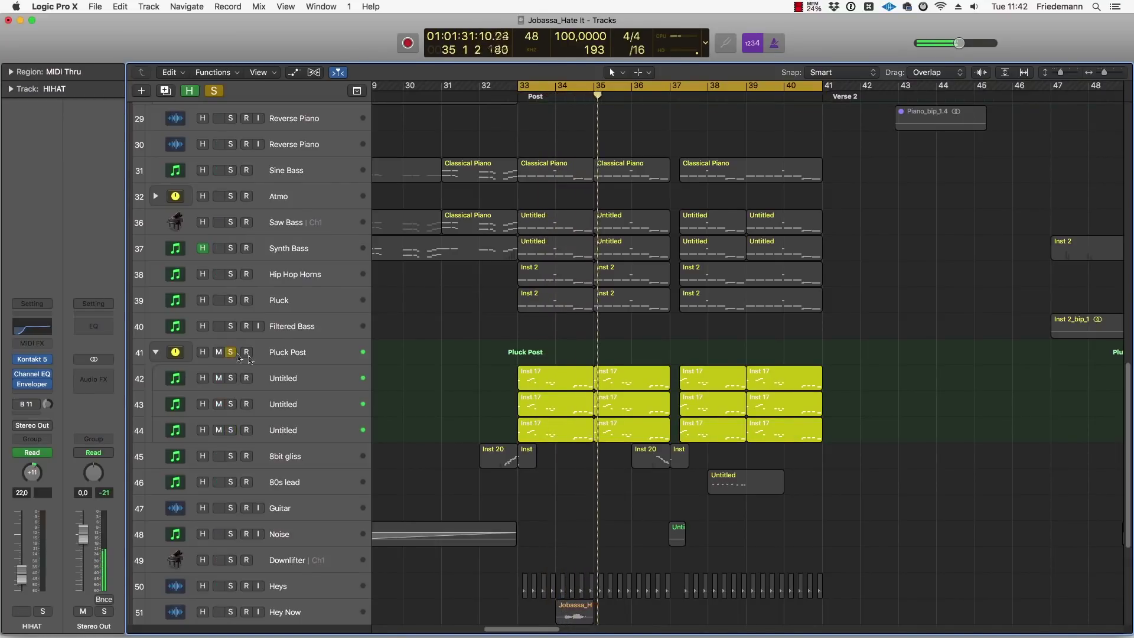
pyautogui.scroll(4, 385, 447)
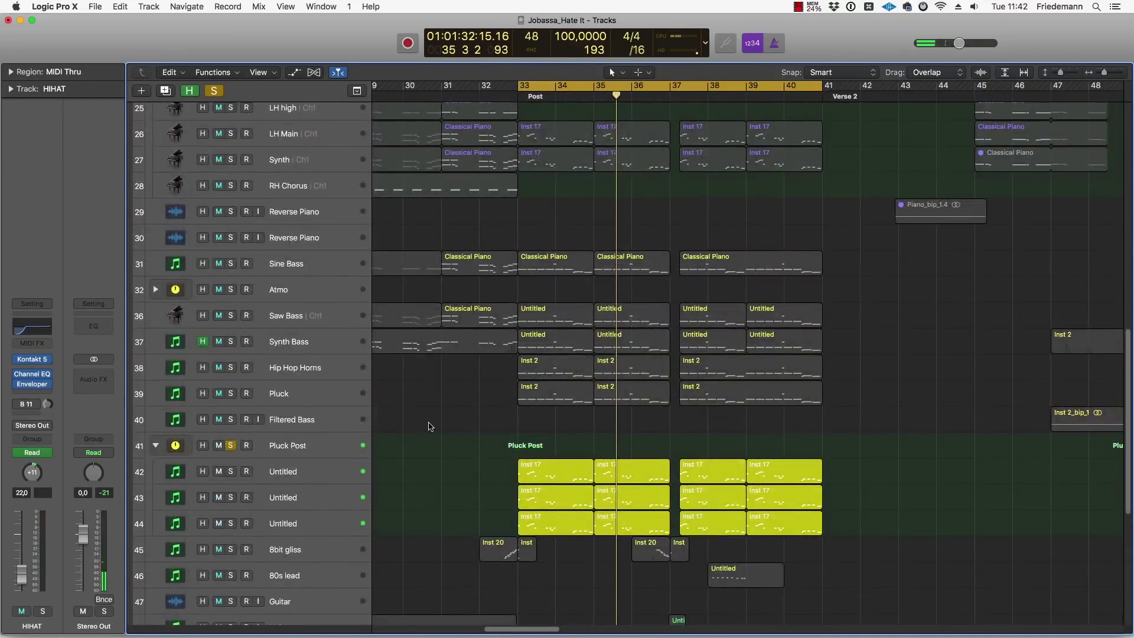
pyautogui.scroll(6, 430, 423)
pyautogui.moveTo(230, 326); pyautogui.dragTo(232, 353)
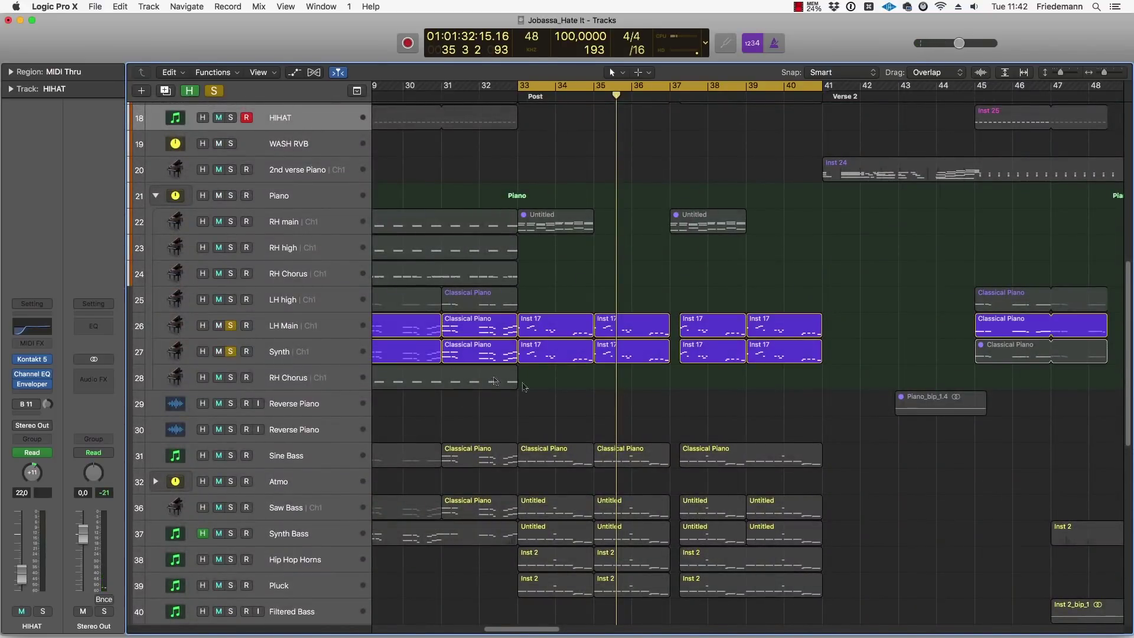
pyautogui.press('space')
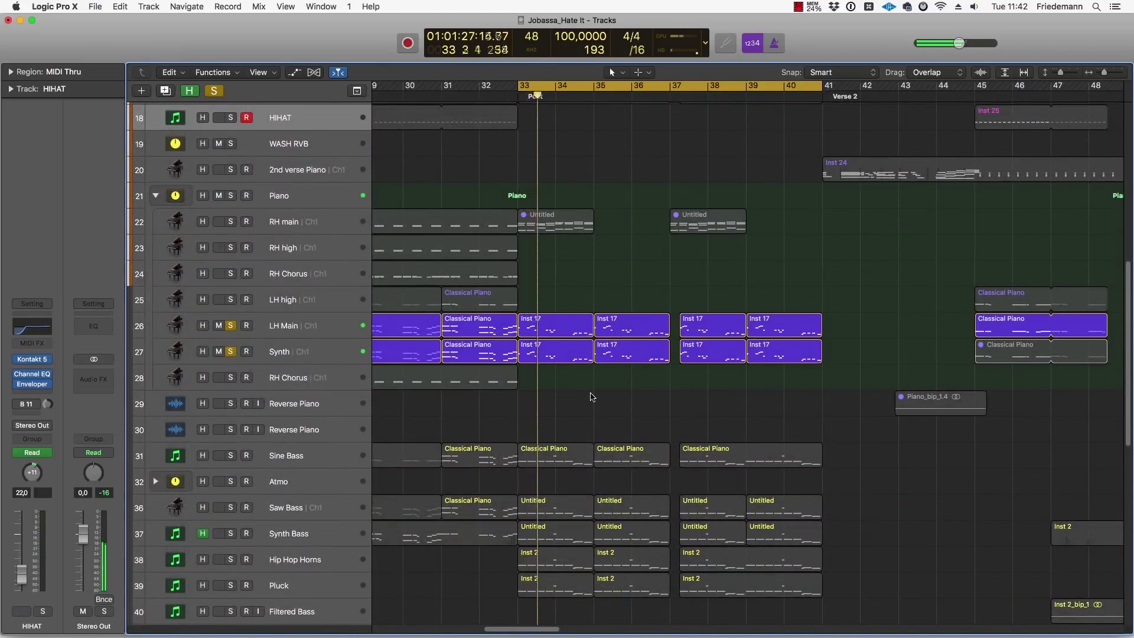
pyautogui.scroll(-2, 555, 355)
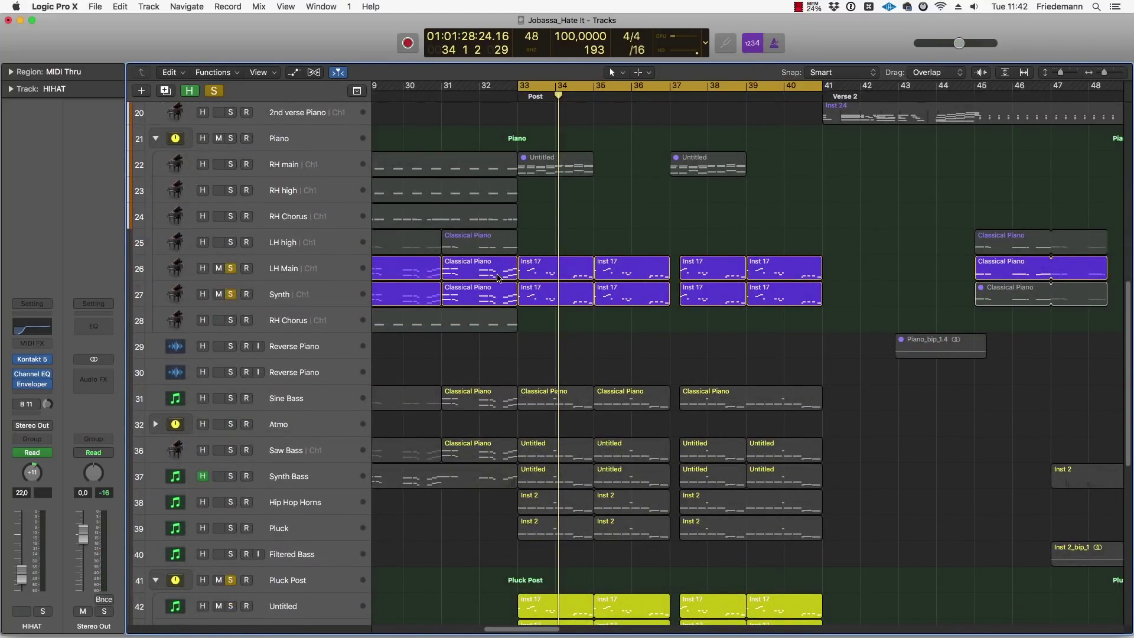
pyautogui.scroll(-8, 498, 277)
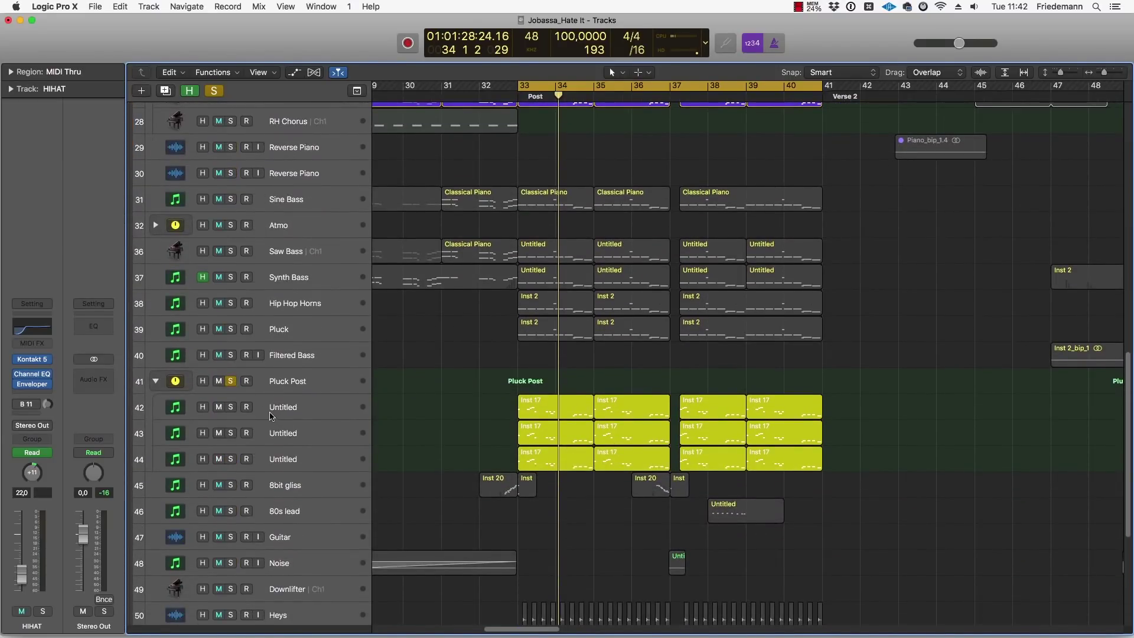
pyautogui.click(232, 383)
# Step: Solo Sine Bass, Saw Bass, Synth Bass, Hip Hop Horns and Pluck, and play them together over the Post section
pyautogui.scroll(2, 224, 278)
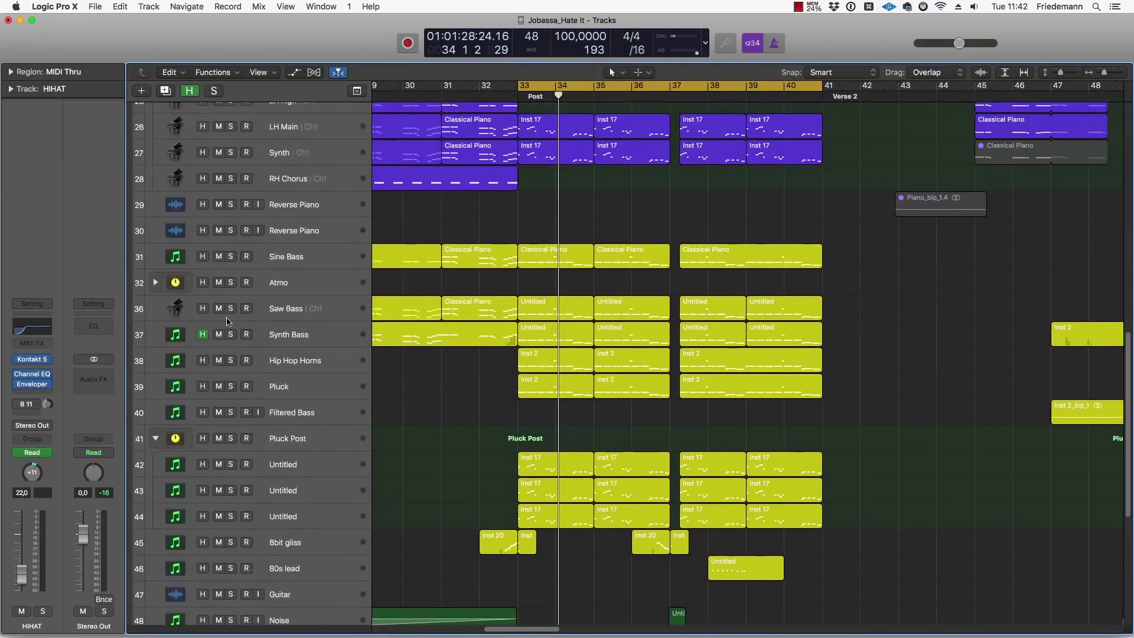
pyautogui.moveTo(230, 260); pyautogui.dragTo(231, 383)
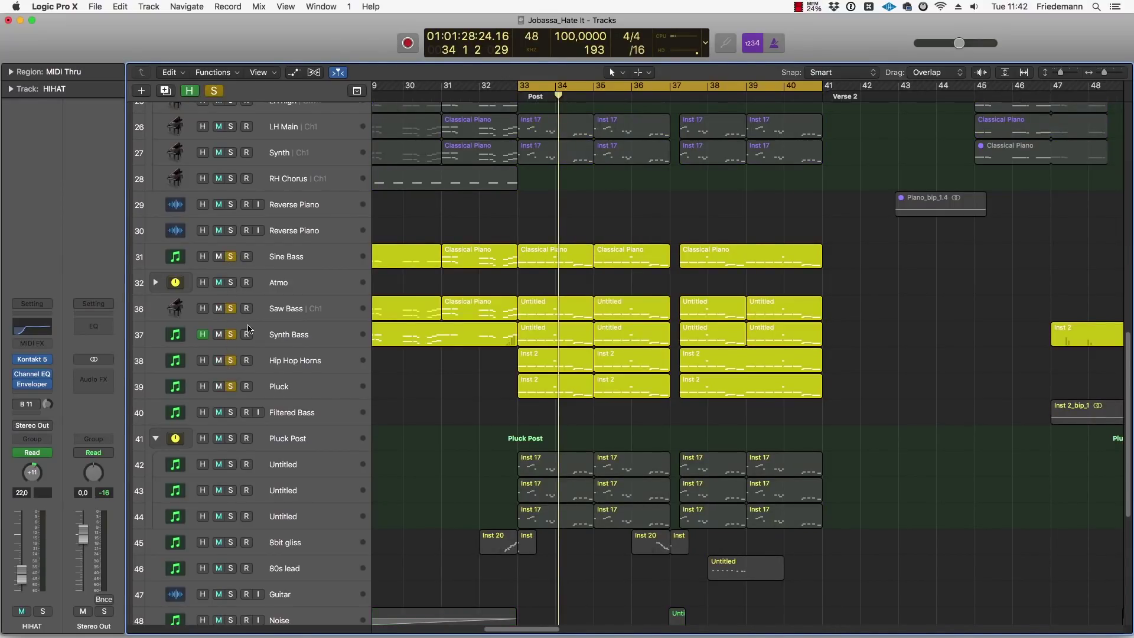
pyautogui.press('space')
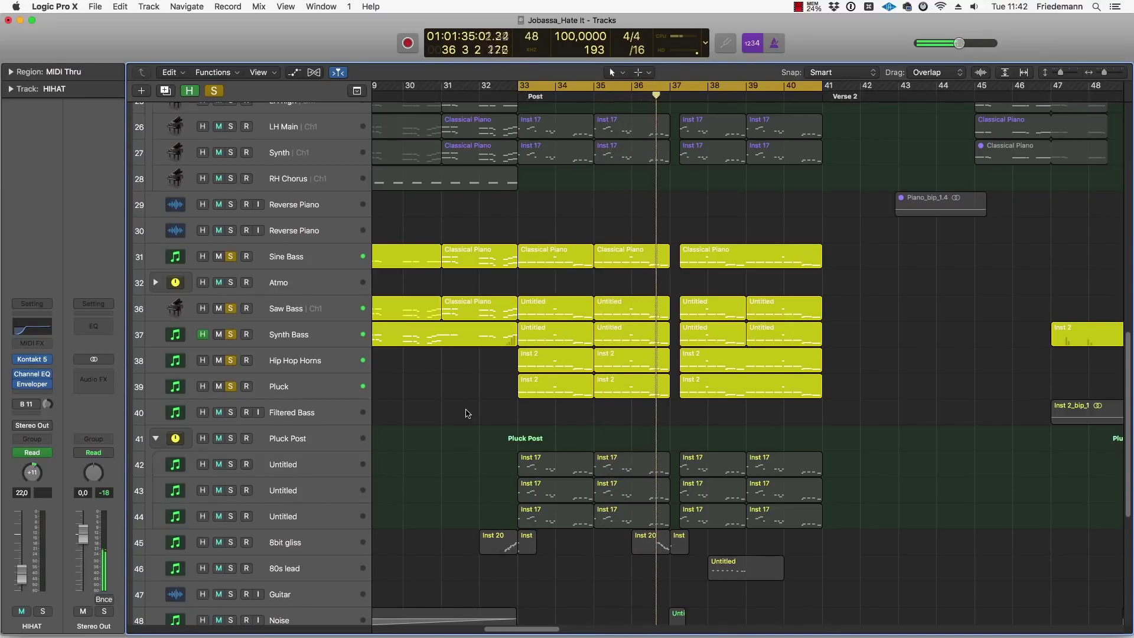
# Step: Clear the bass solos and open the Sine Bass region at bar 33 in the Piano Roll to view its notes
pyautogui.click(532, 278)
pyautogui.click(537, 256)
pyautogui.doubleClick(538, 256)
pyautogui.press('super+a')
pyautogui.click(388, 459)
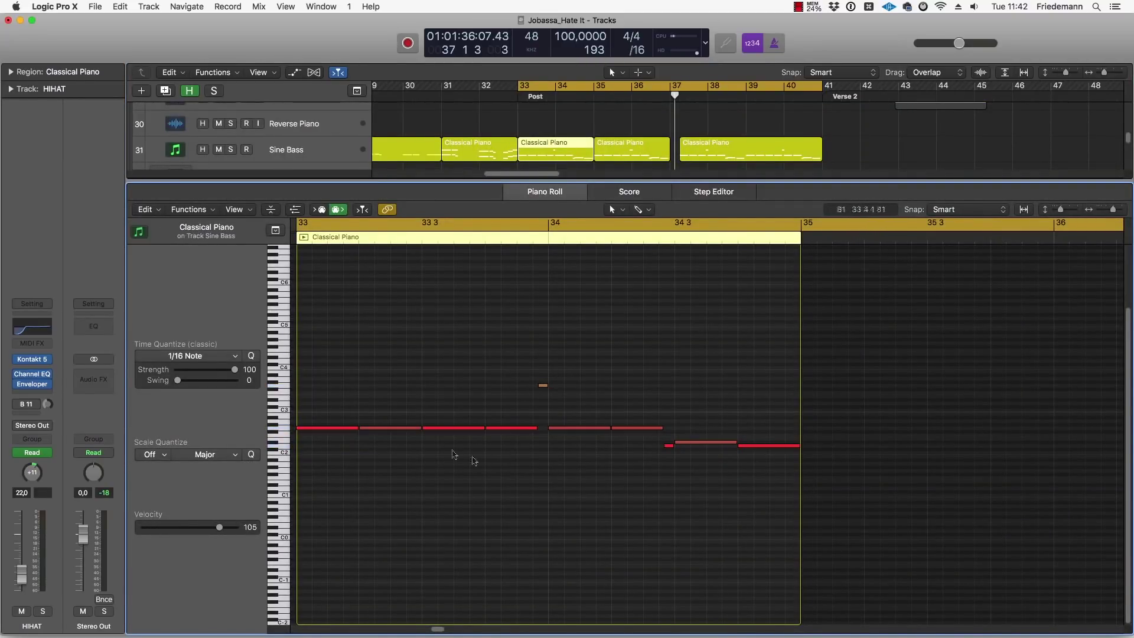
# Step: Solo Sine Bass and play its bar 33 region while following the notes in the Piano Roll
pyautogui.click(360, 239)
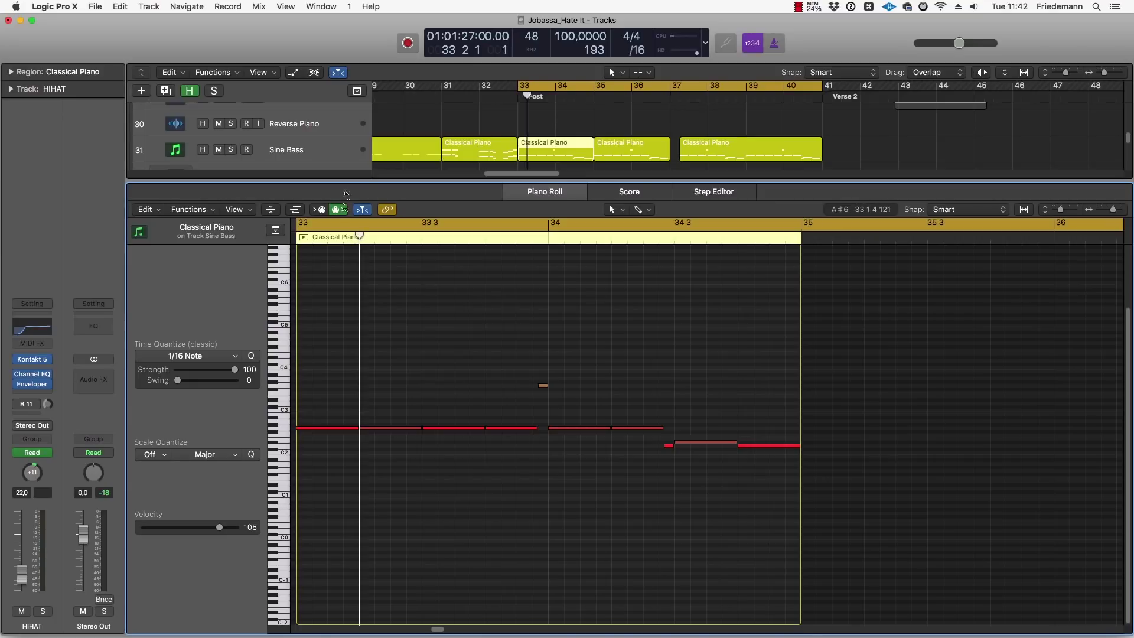
pyautogui.click(231, 150)
pyautogui.press('space')
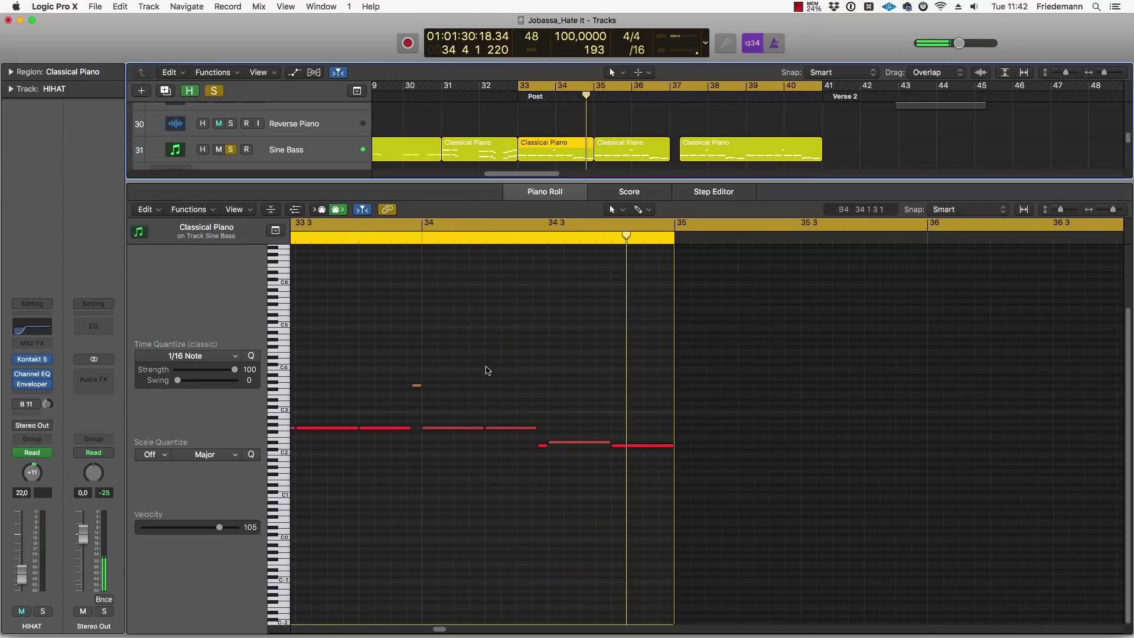
pyautogui.hscroll(-5, 532, 426)
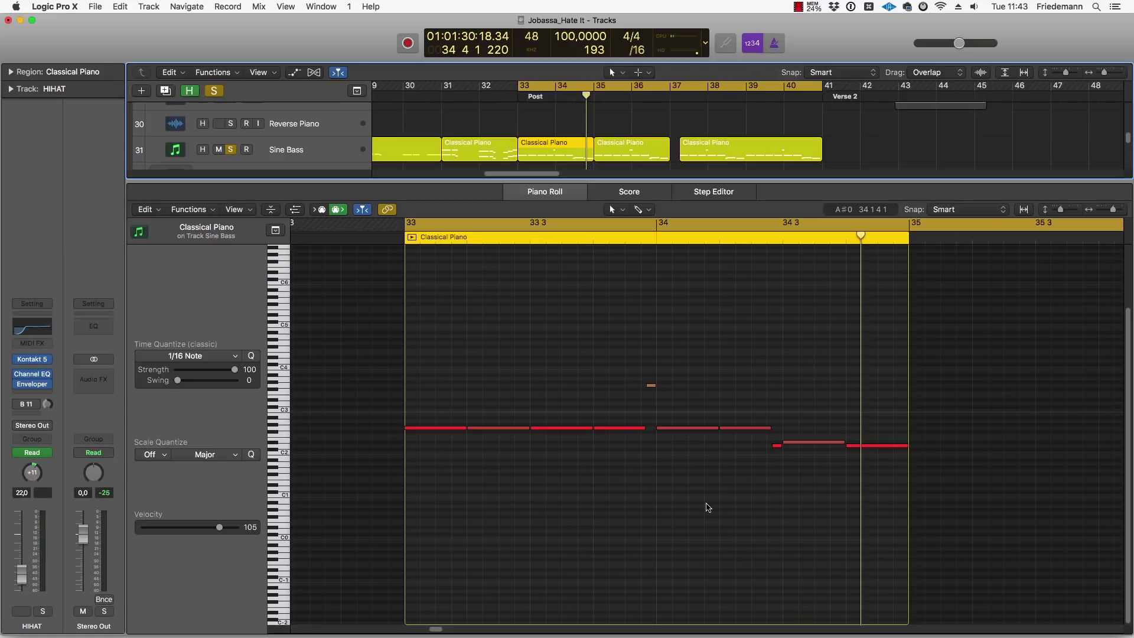
# Step: Select all the Sine Bass notes in the bar 33 region, play them, and close the Piano Roll
pyautogui.press('super+a')
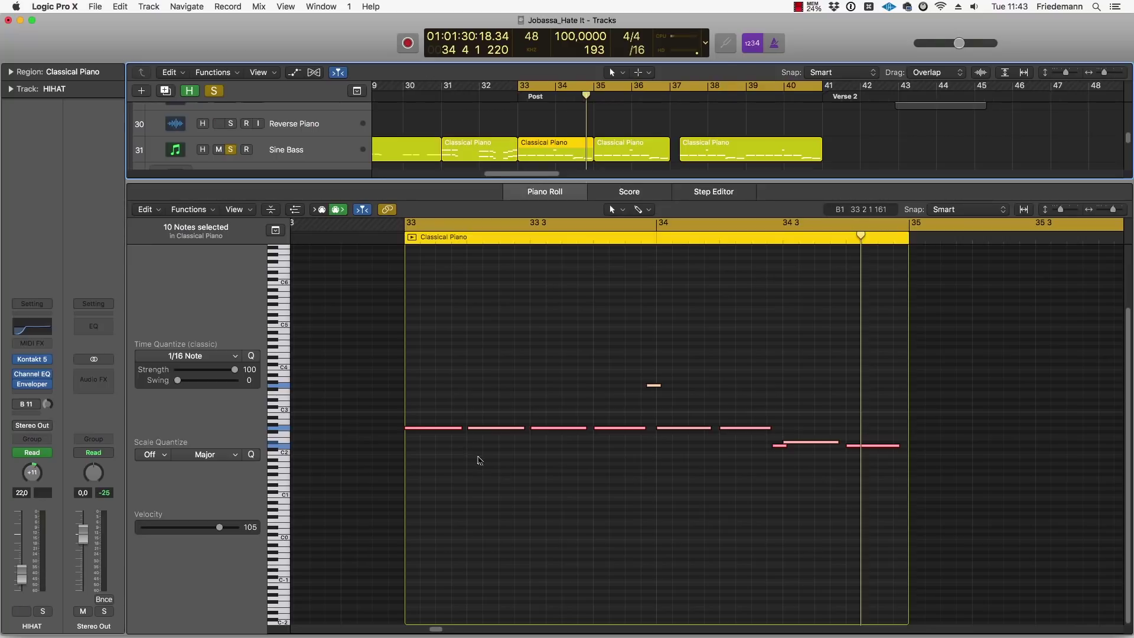
pyautogui.hotkey('shift', 'Return')
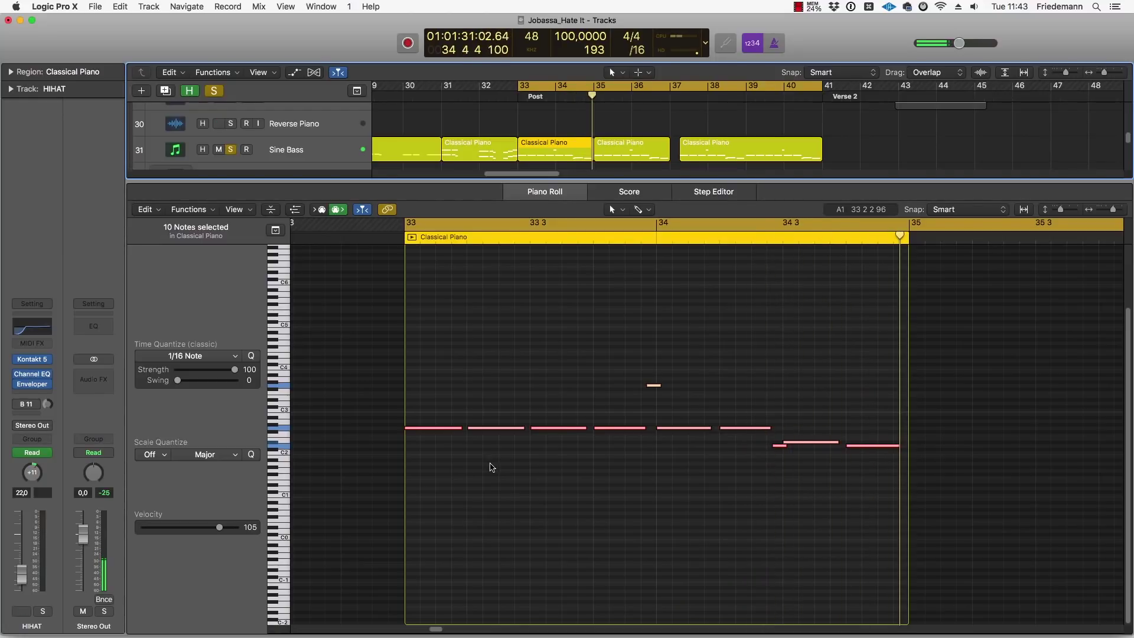
pyautogui.press('p')
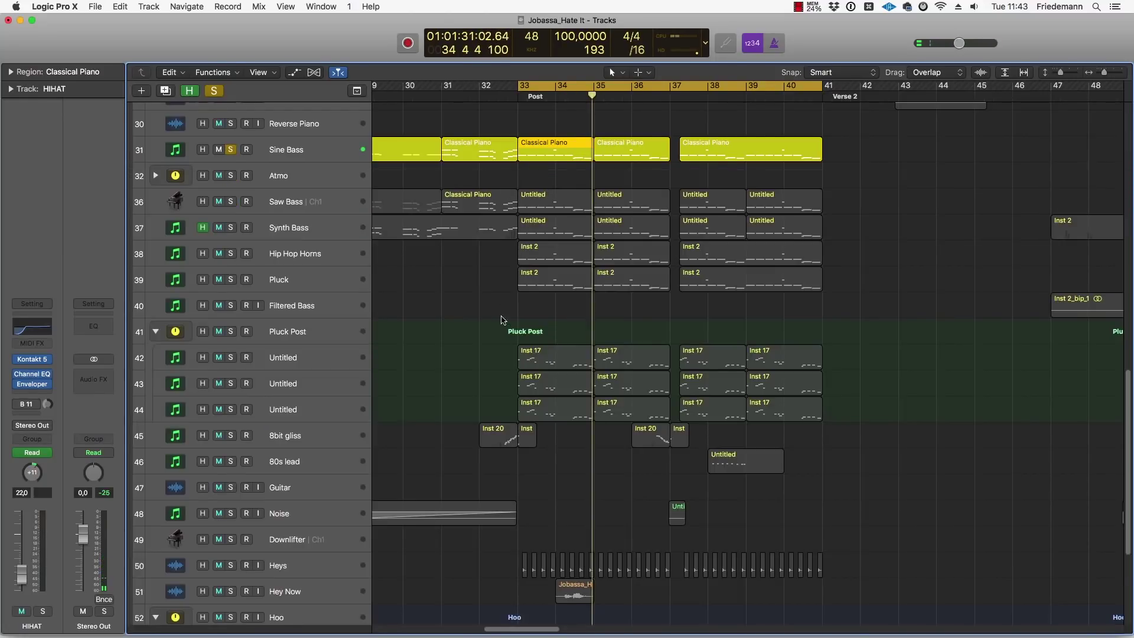
# Step: Clear the Sine Bass solo, then solo tracks 31 to 40 from Sine Bass to Filtered Bass and play them together
pyautogui.press('super+a')
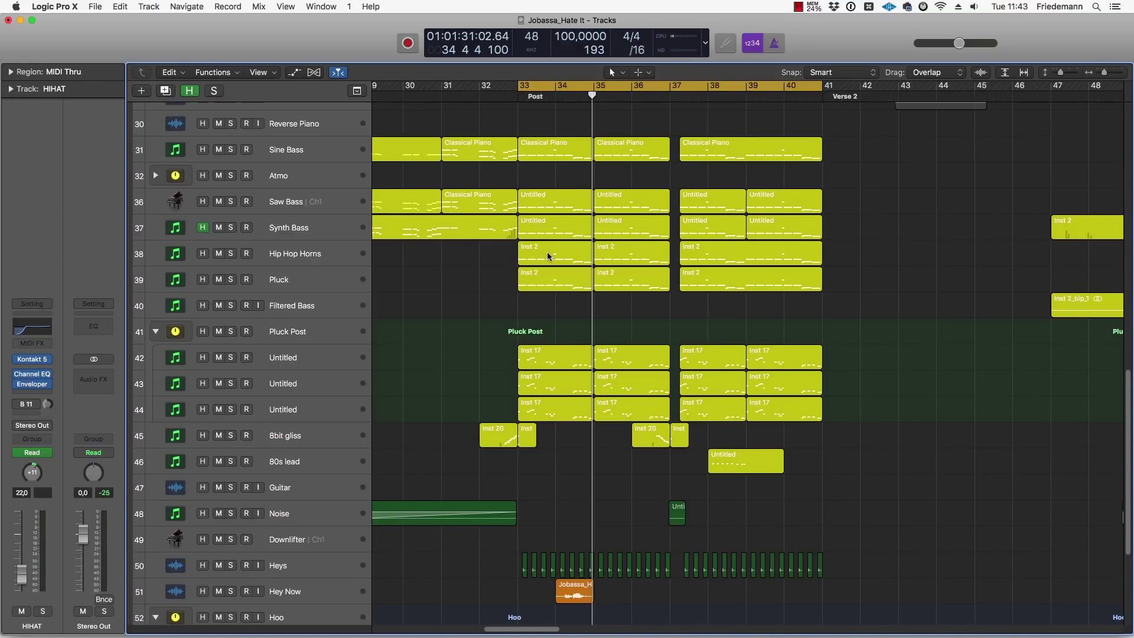
pyautogui.scroll(2, 699, 348)
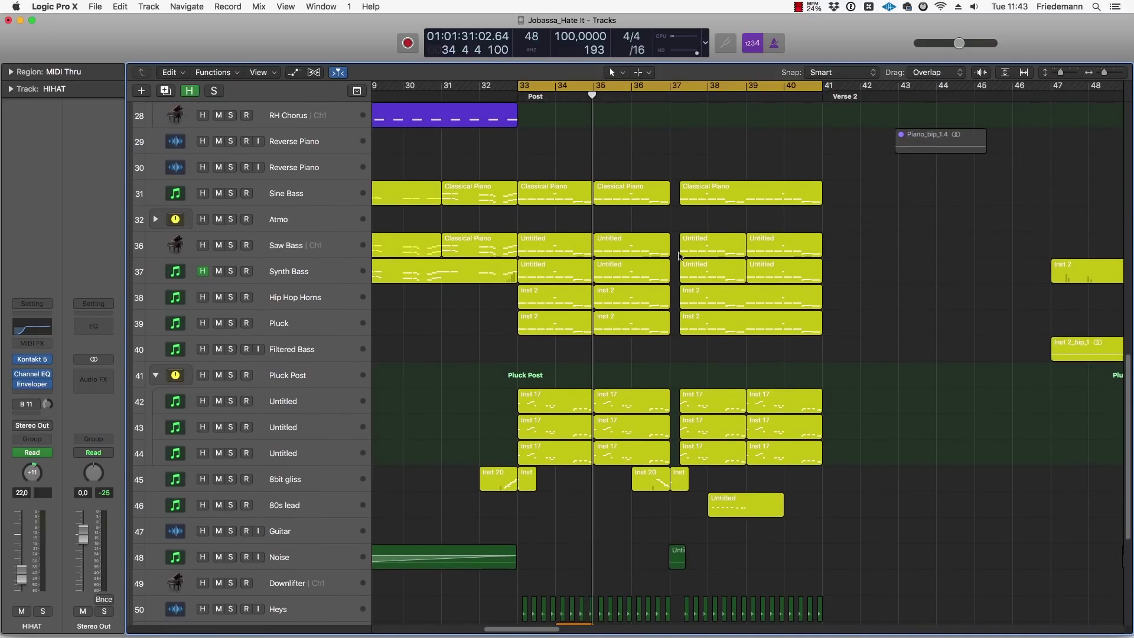
pyautogui.moveTo(231, 193); pyautogui.dragTo(231, 341)
pyautogui.press('space')
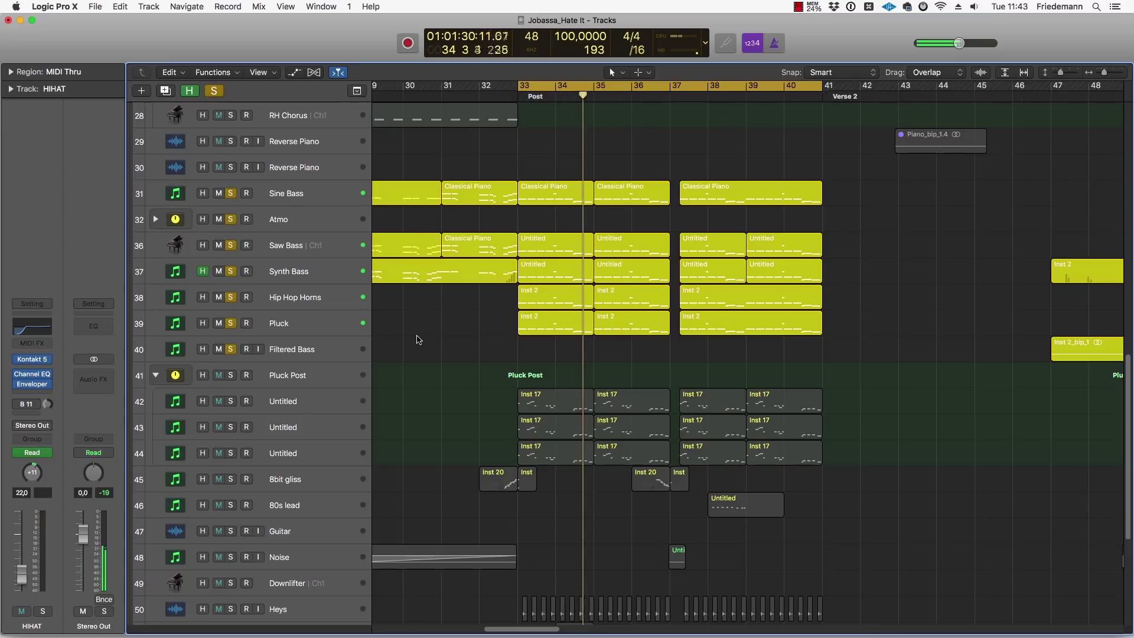
# Step: Play Saw Bass alone, add Synth Bass to it, then switch the solo to Hip Hop Horns only
pyautogui.scroll(1, 331, 289)
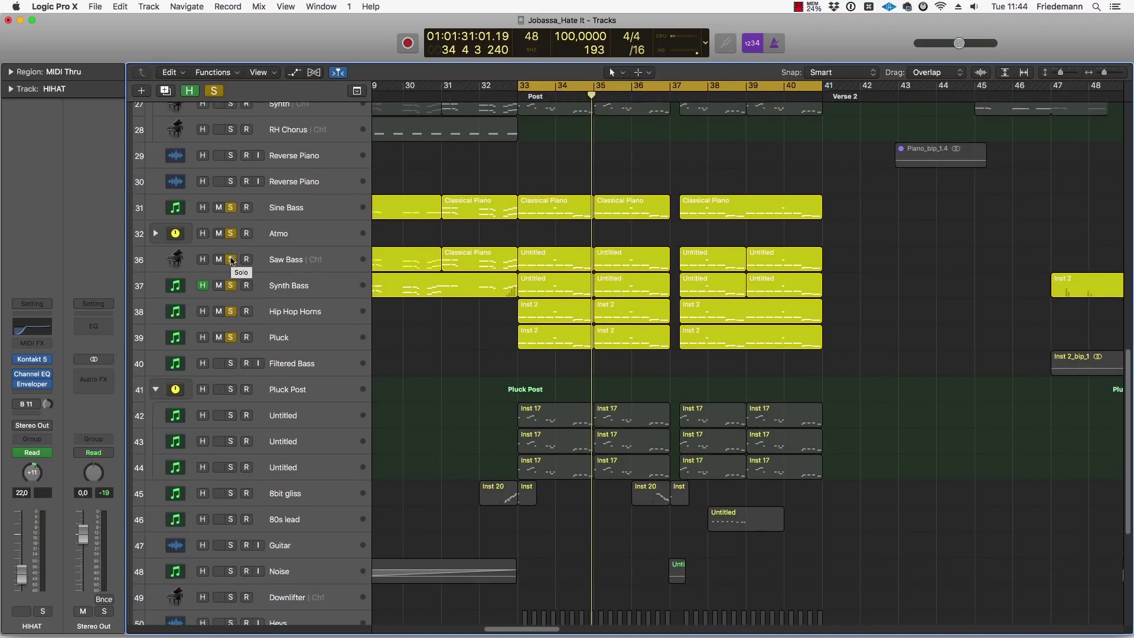
pyautogui.keyDown('alt'); pyautogui.click(231, 260); pyautogui.keyUp('alt')
pyautogui.press('space')
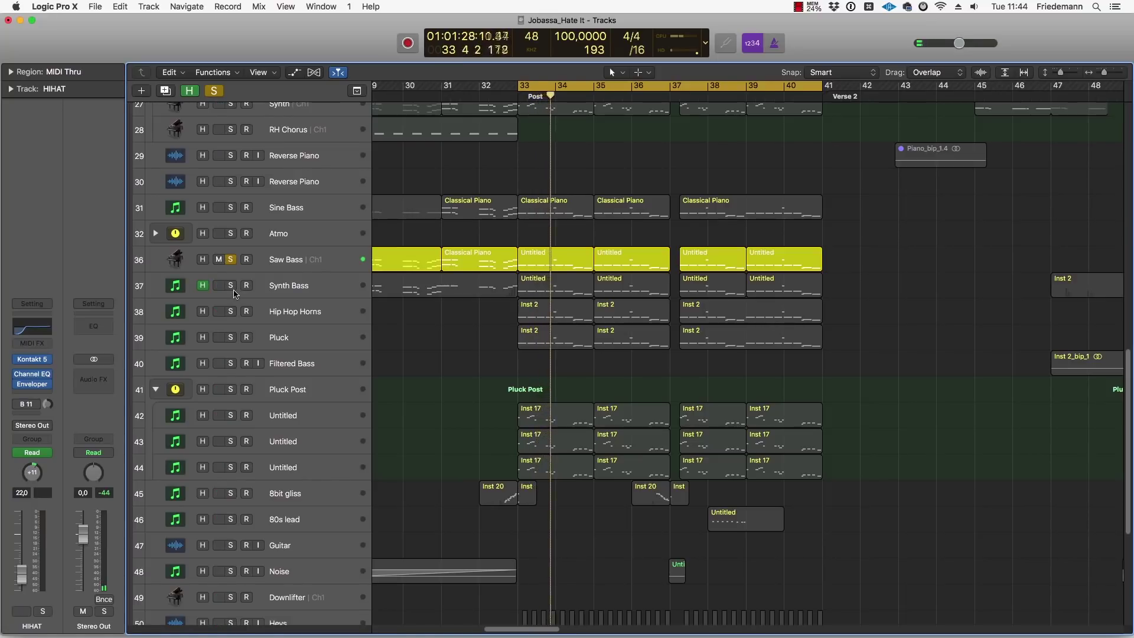
pyautogui.click(231, 286)
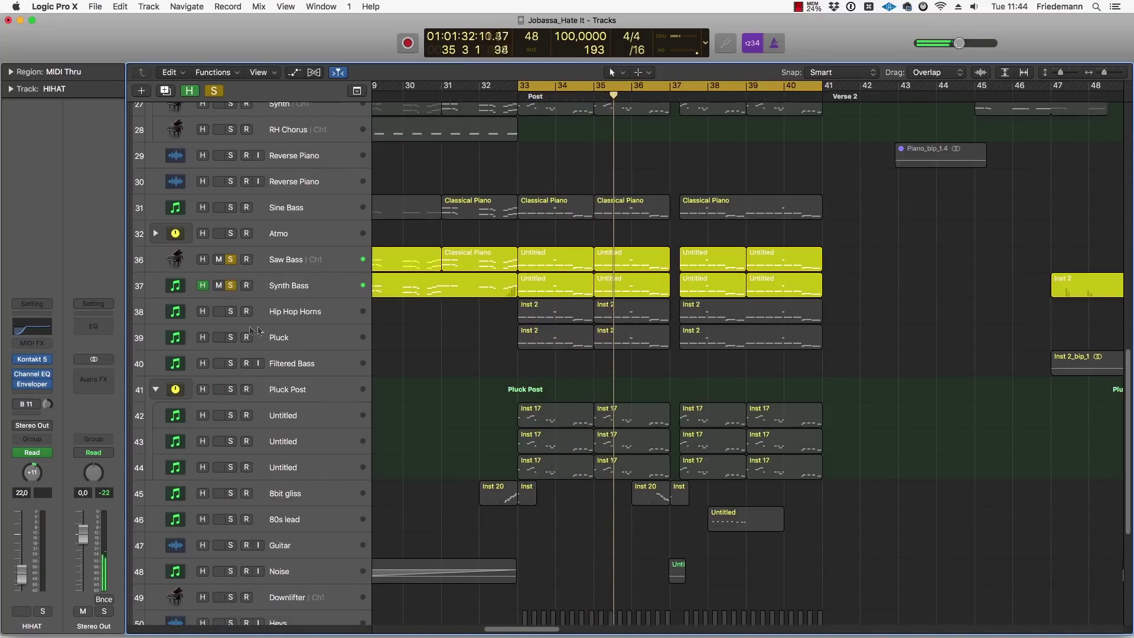
pyautogui.keyDown('alt'); pyautogui.click(232, 312); pyautogui.keyUp('alt')
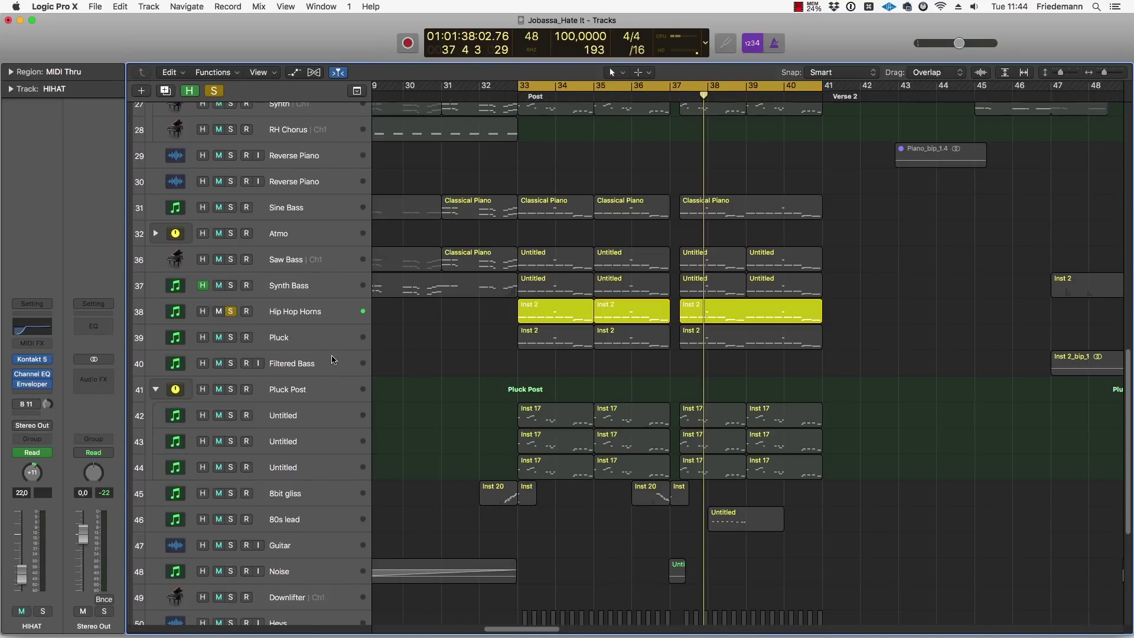
# Step: Solo the Heys track, play it from bar 33, and clear the solo
pyautogui.scroll(-5, 329, 357)
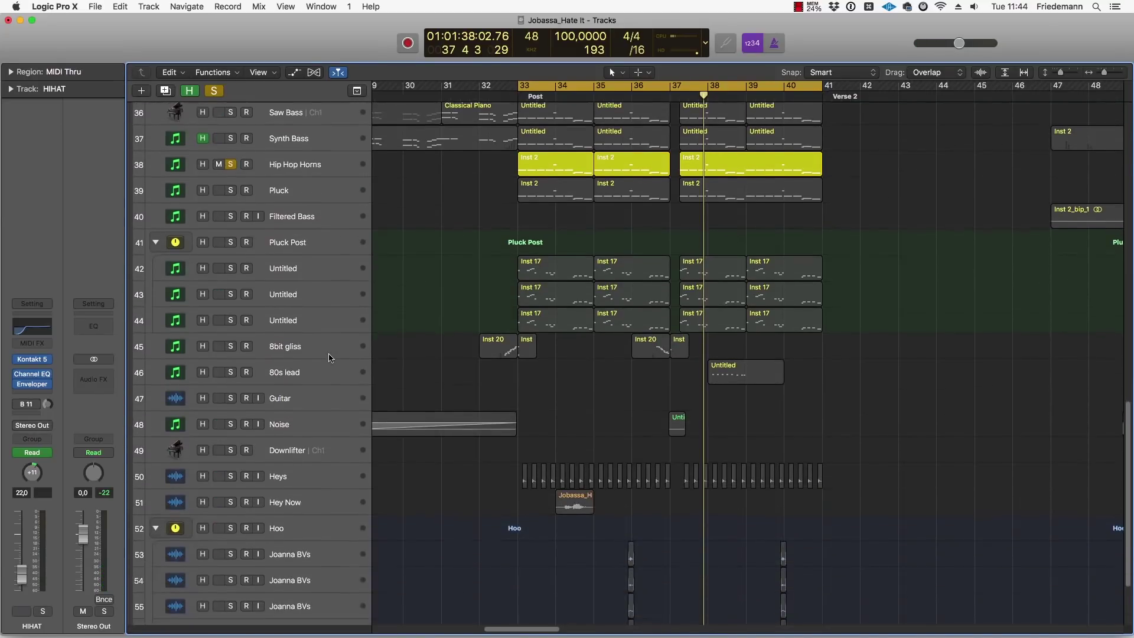
pyautogui.click(230, 476)
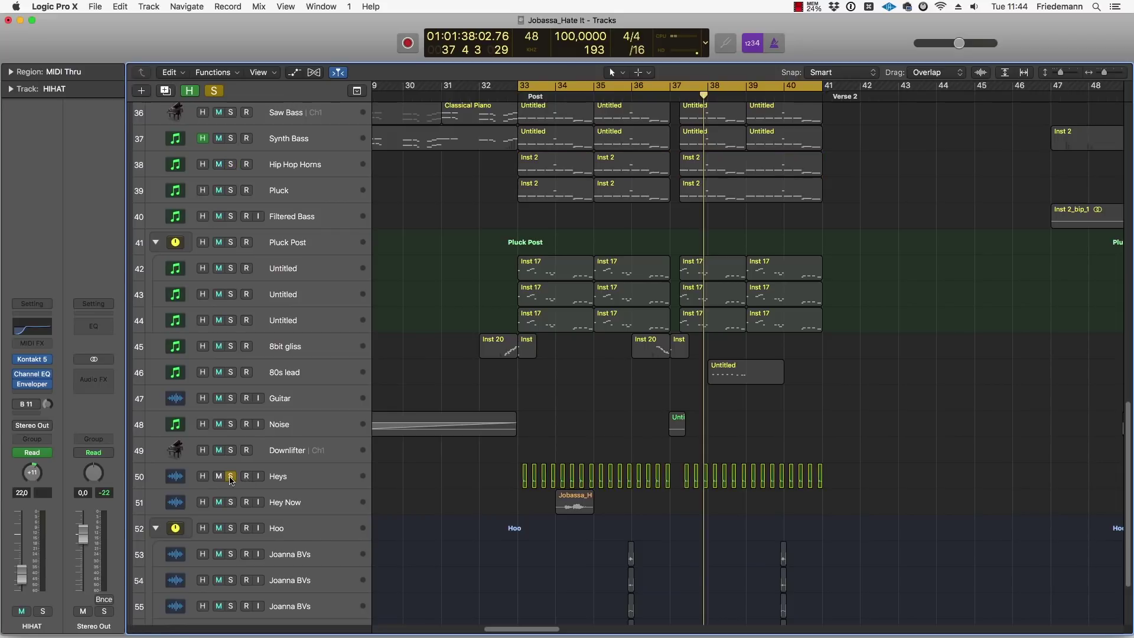
pyautogui.press('space')
pyautogui.press('space')
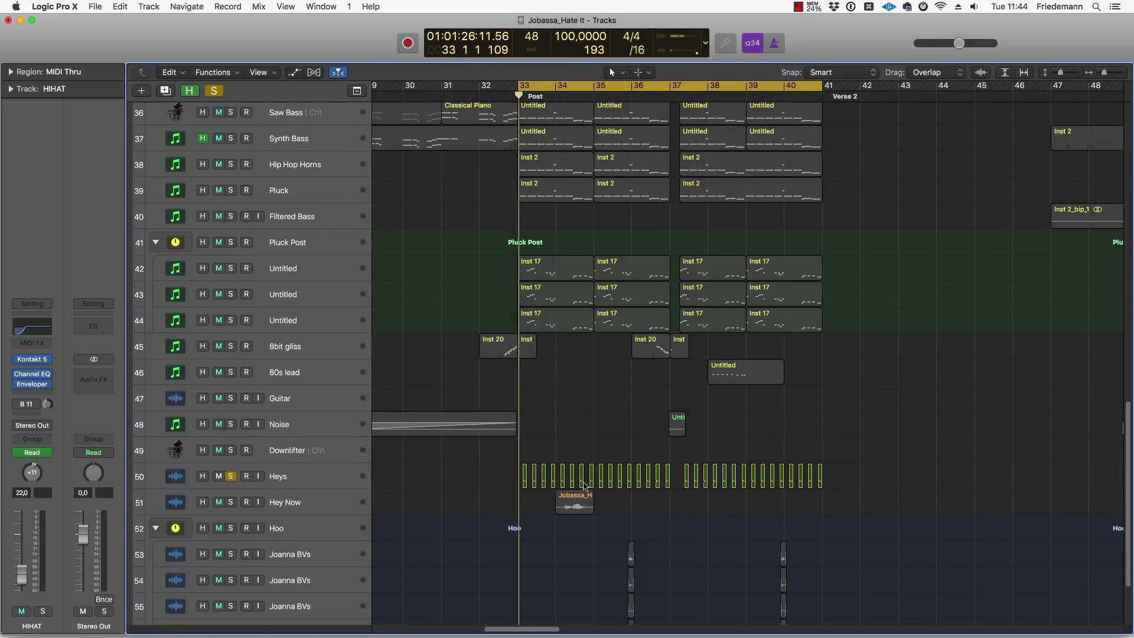
pyautogui.scroll(-1, 298, 474)
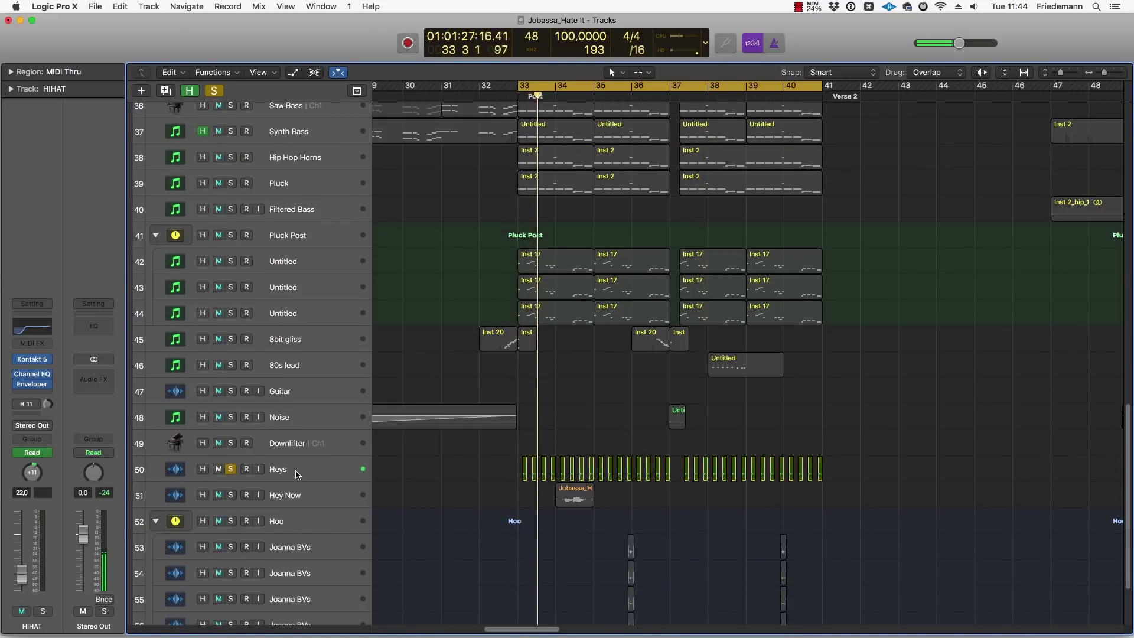
pyautogui.click(236, 470)
# Step: Play Hip Hop Horns and Pluck in turn on solo, then layer Saw Bass, Synth Bass, Hip Hop Horns and Sine Bass with Pluck
pyautogui.scroll(5, 319, 455)
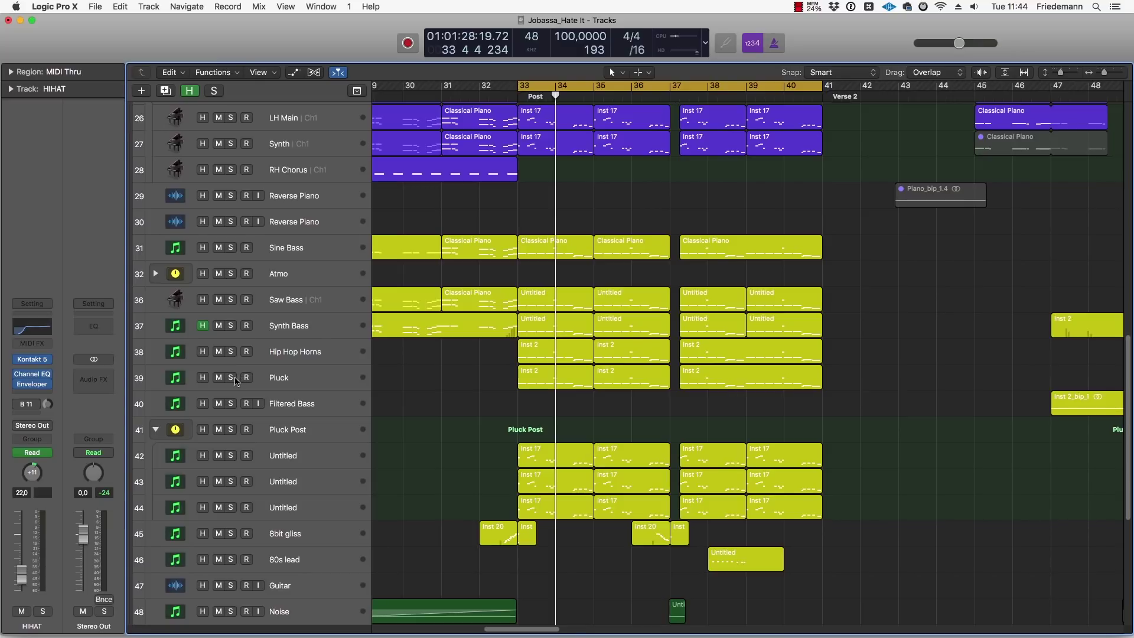
pyautogui.click(230, 352)
pyautogui.press('space')
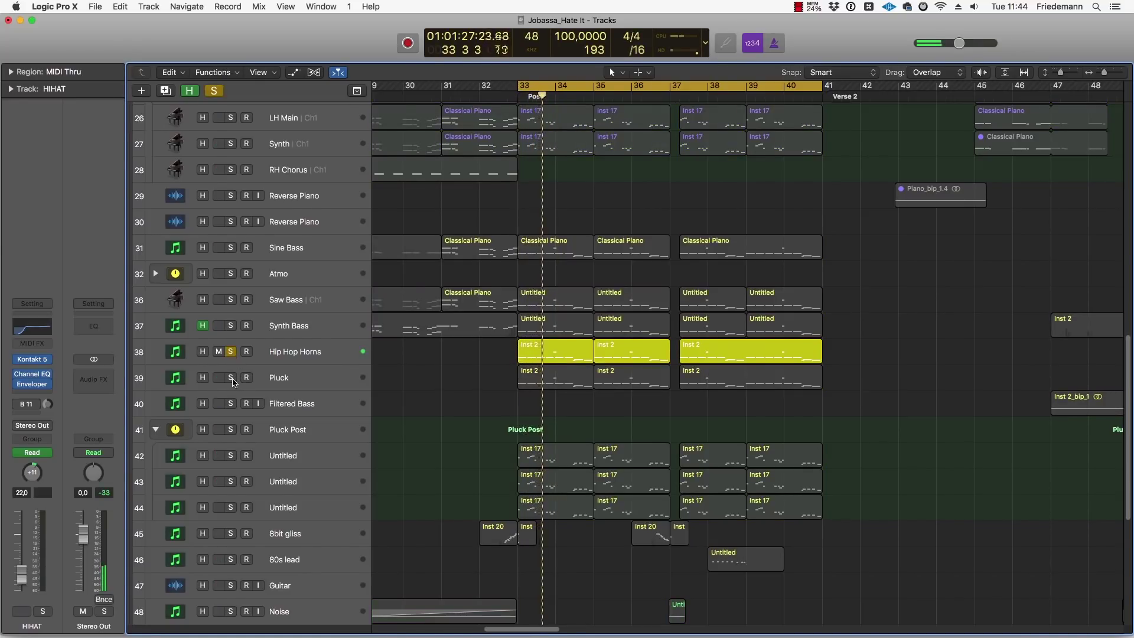
pyautogui.click(231, 378)
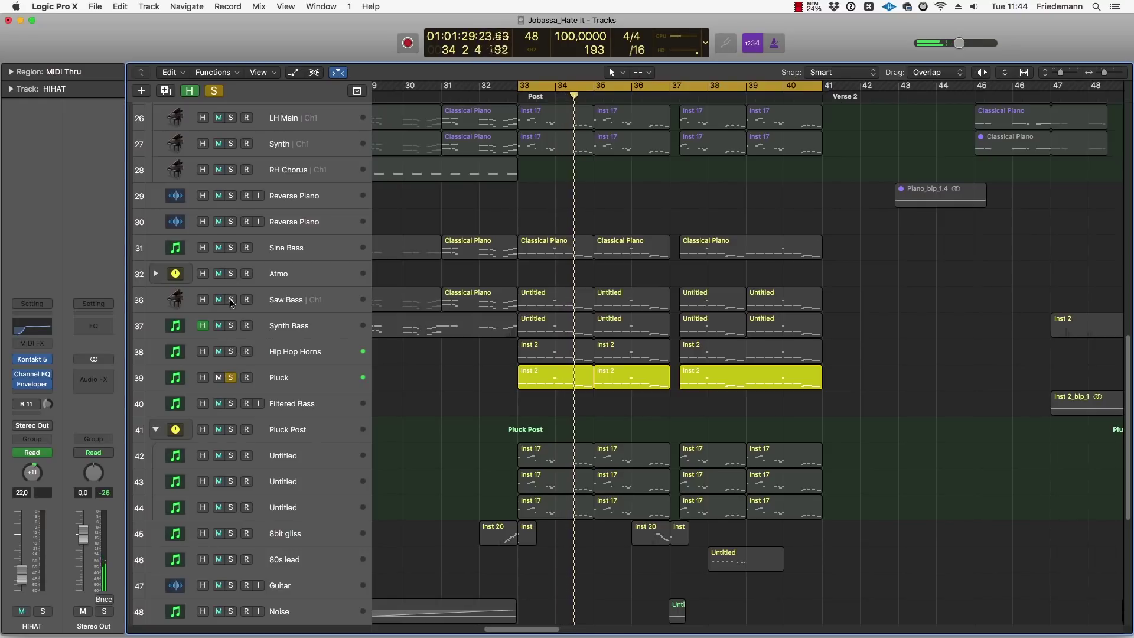
pyautogui.moveTo(231, 303); pyautogui.dragTo(231, 352)
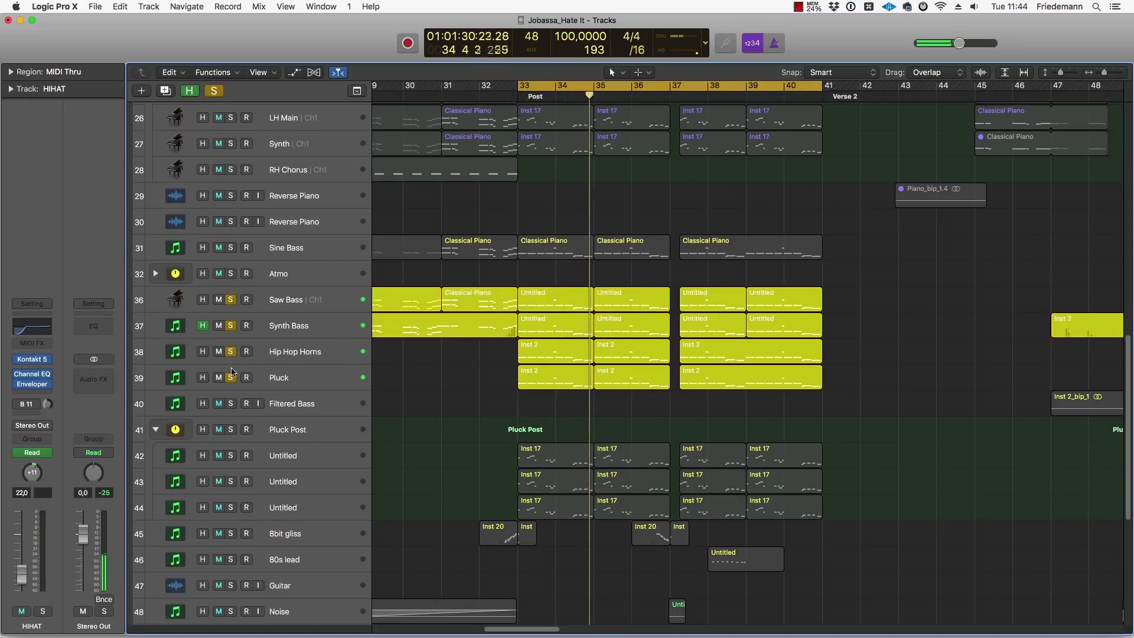
pyautogui.click(232, 248)
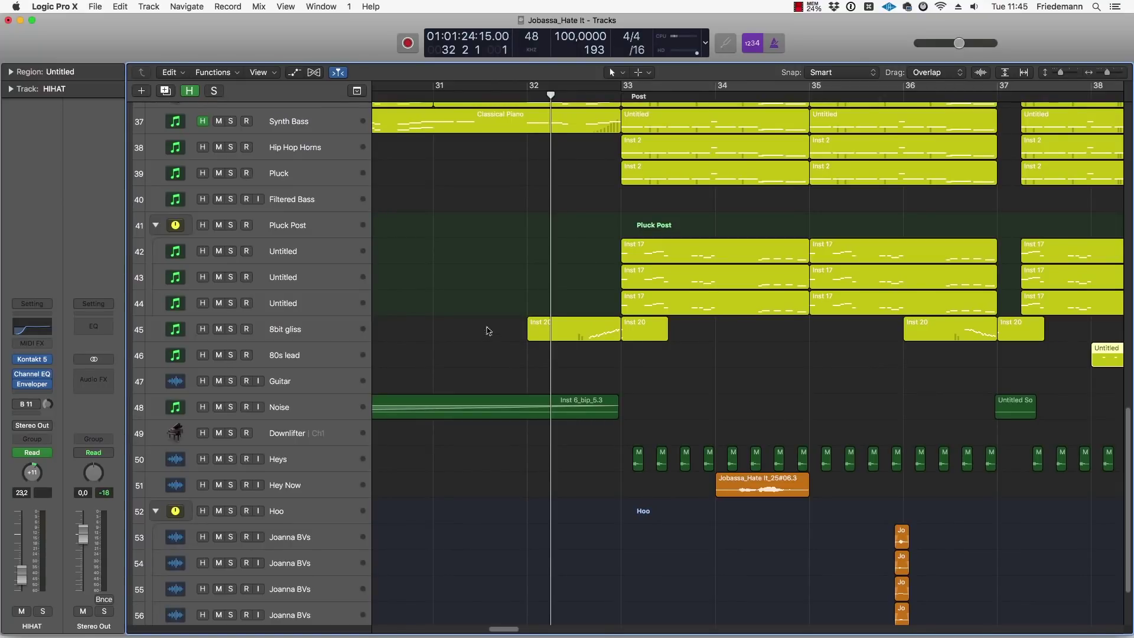
# Step: Open the two 8bit gliss regions around bar 33 in the Piano Roll and highlight the rising run of notes
pyautogui.moveTo(488, 330); pyautogui.dragTo(629, 337)
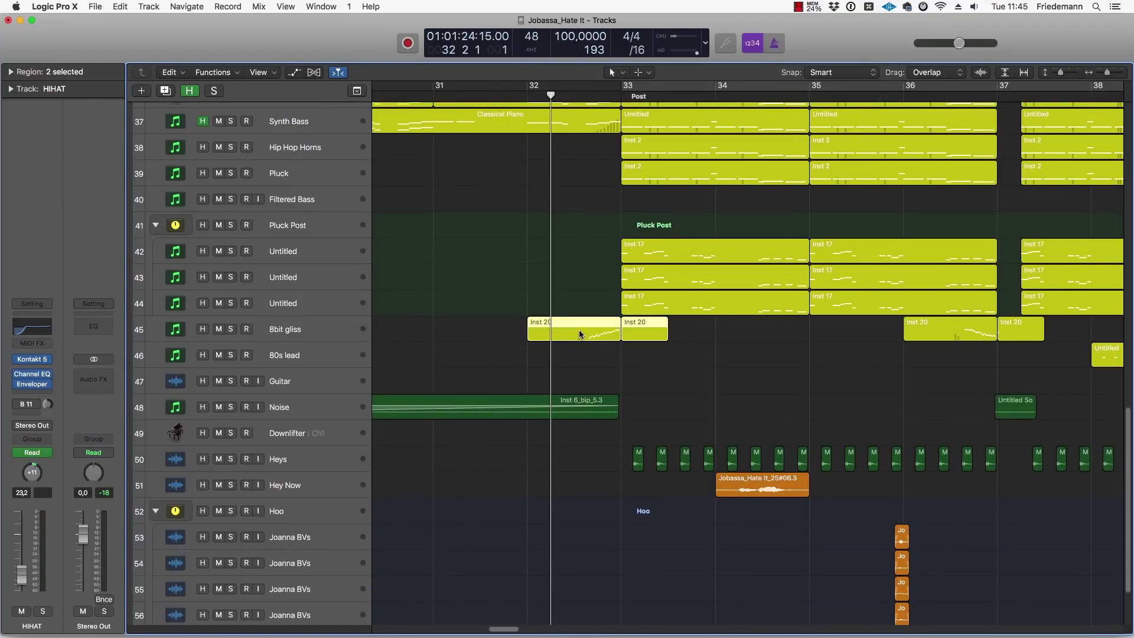
pyautogui.doubleClick(579, 329)
pyautogui.scroll(10, 452, 438)
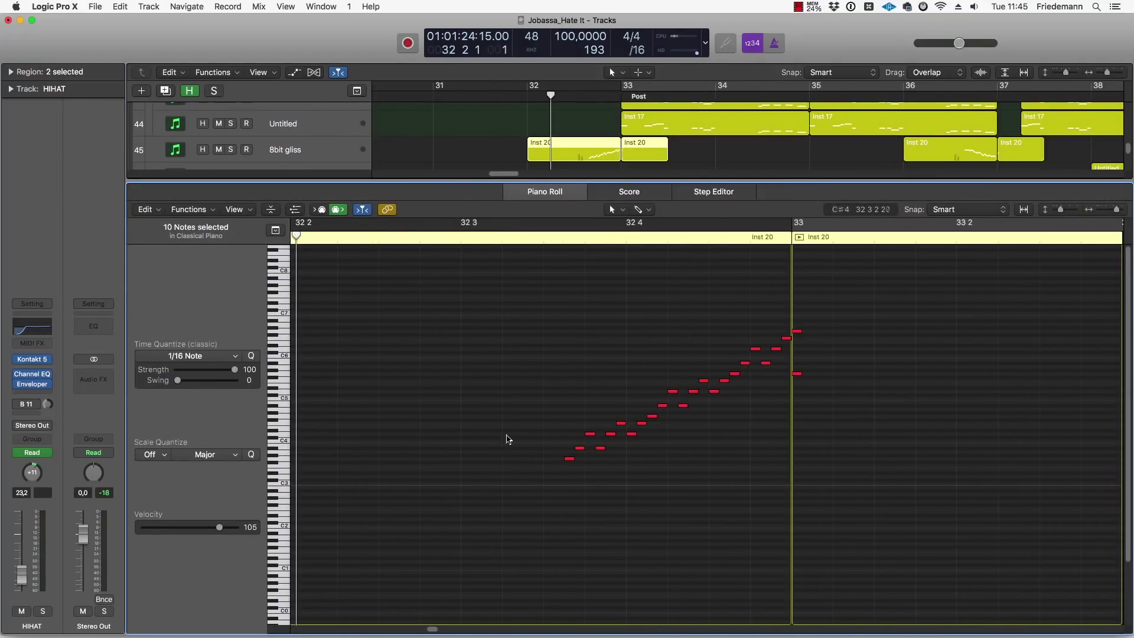
pyautogui.scroll(-6, 506, 438)
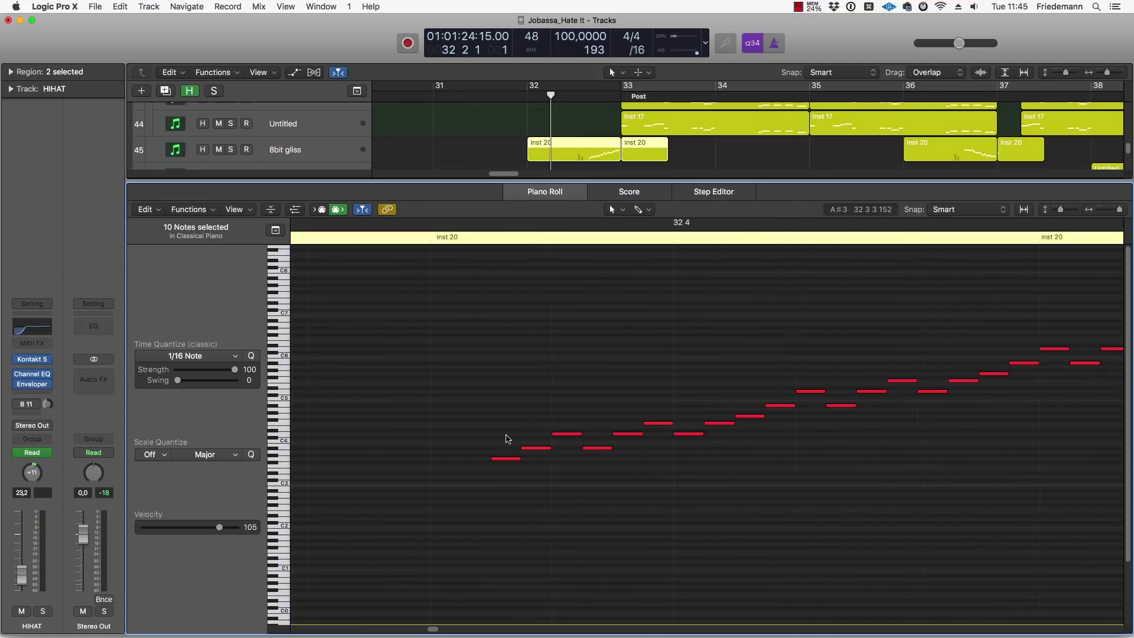
pyautogui.click(511, 479)
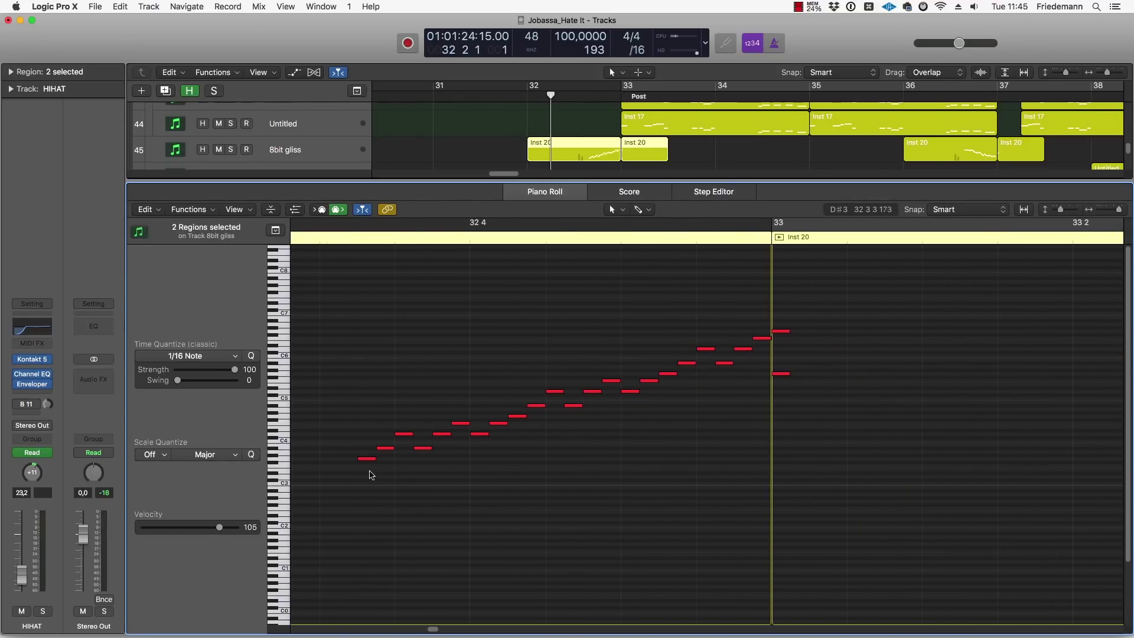
pyautogui.moveTo(347, 483); pyautogui.dragTo(787, 303)
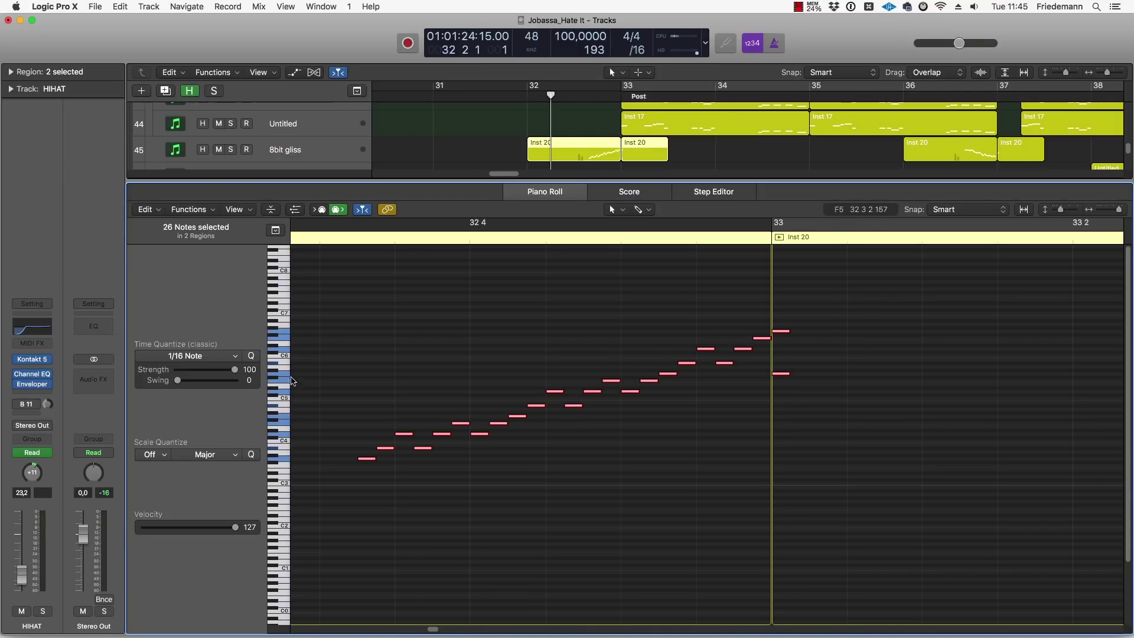
pyautogui.click(380, 382)
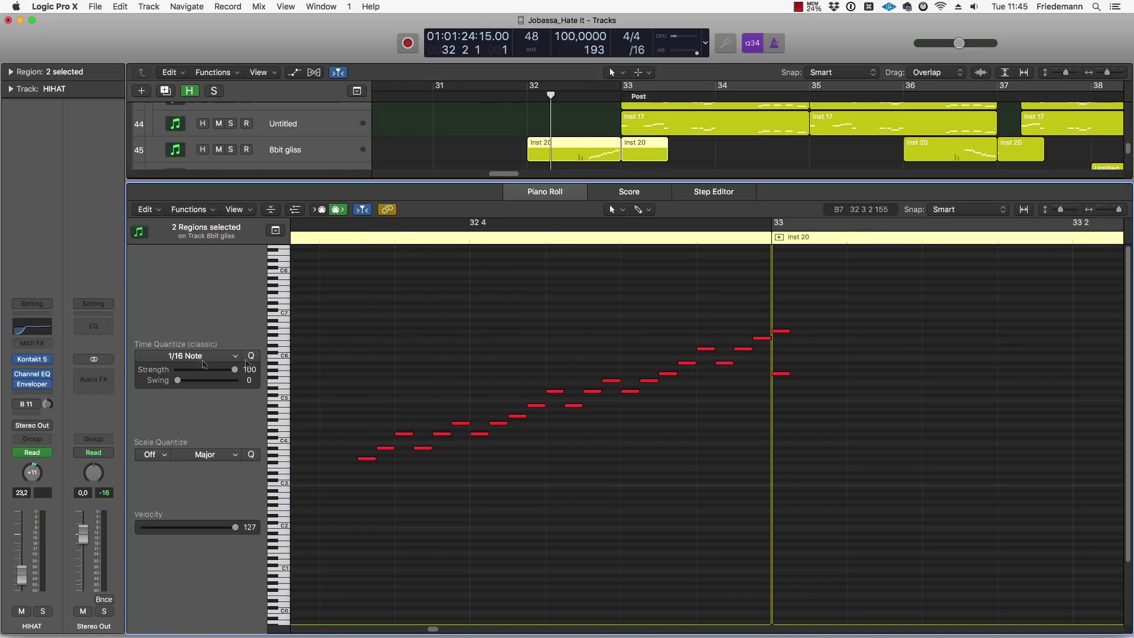
# Step: Select the 8bit gliss track, play its rising run with the full arrangement, and close the Piano Roll
pyautogui.click(316, 156)
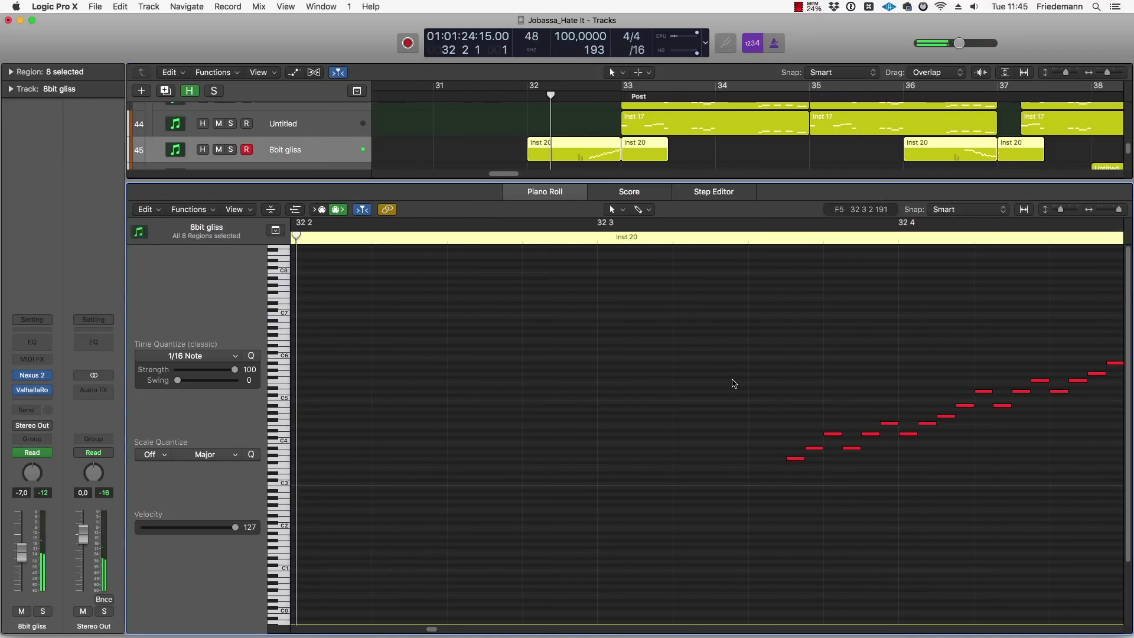
pyautogui.hscroll(3, 732, 384)
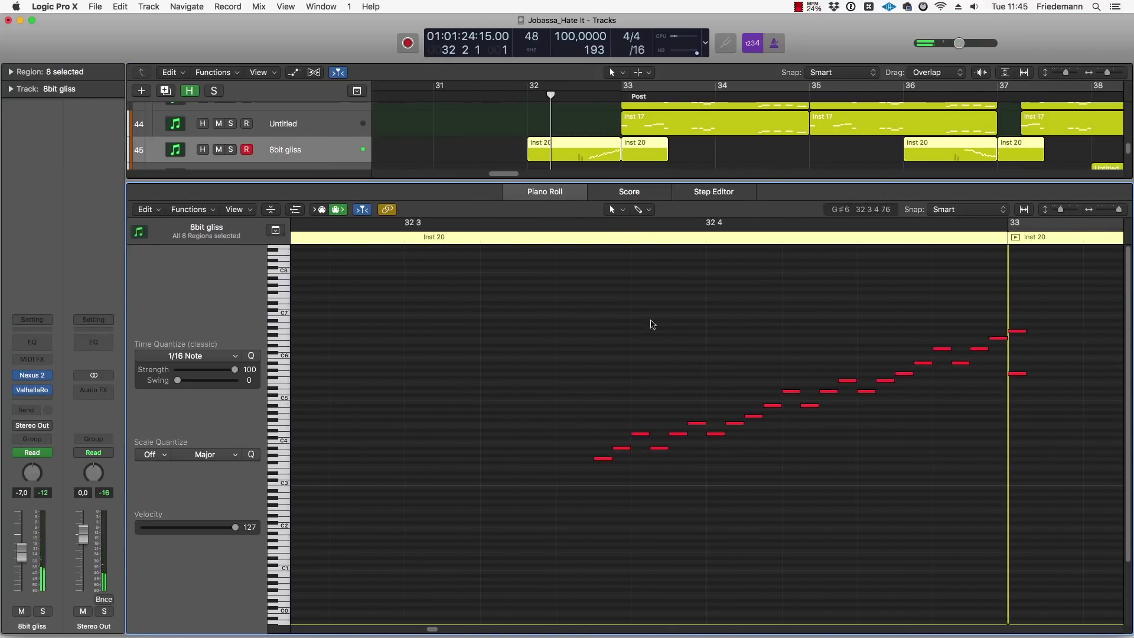
pyautogui.doubleClick(520, 242)
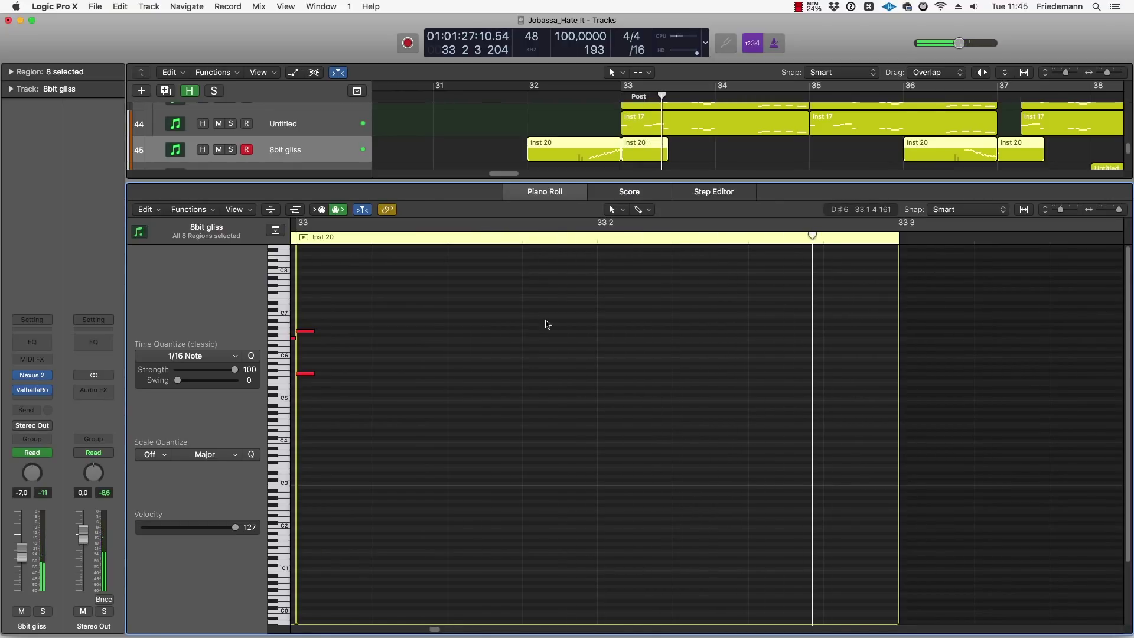
pyautogui.press('e')
pyautogui.click(709, 349)
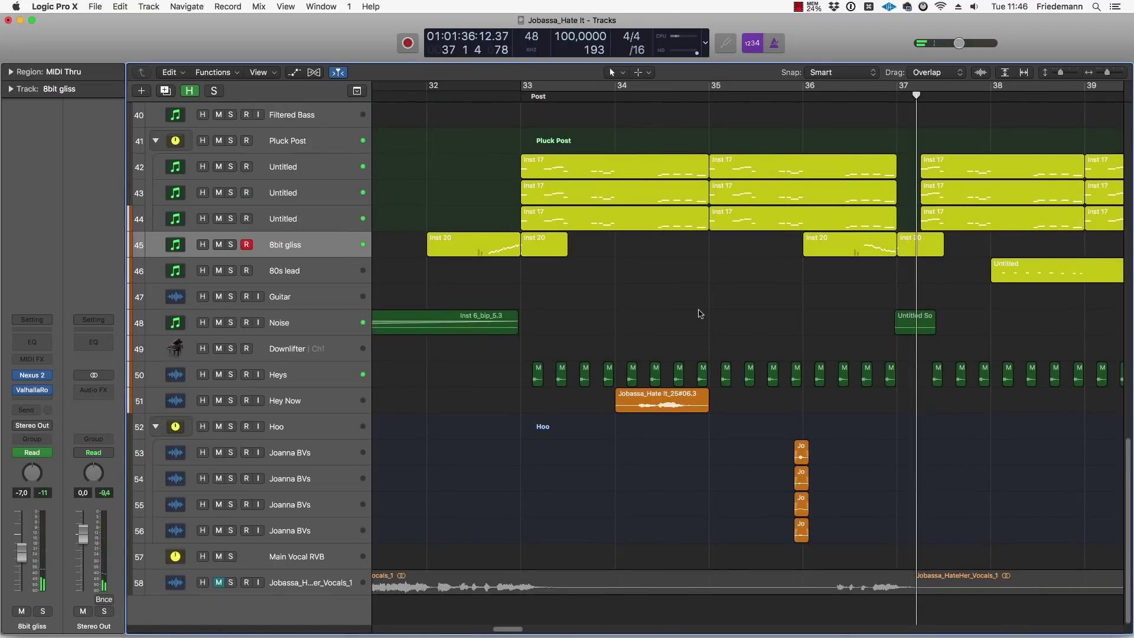
# Step: Select the Hey Now track, then solo and select the Hoo stack and set a short cycle around its regions at bar 36
pyautogui.click(351, 406)
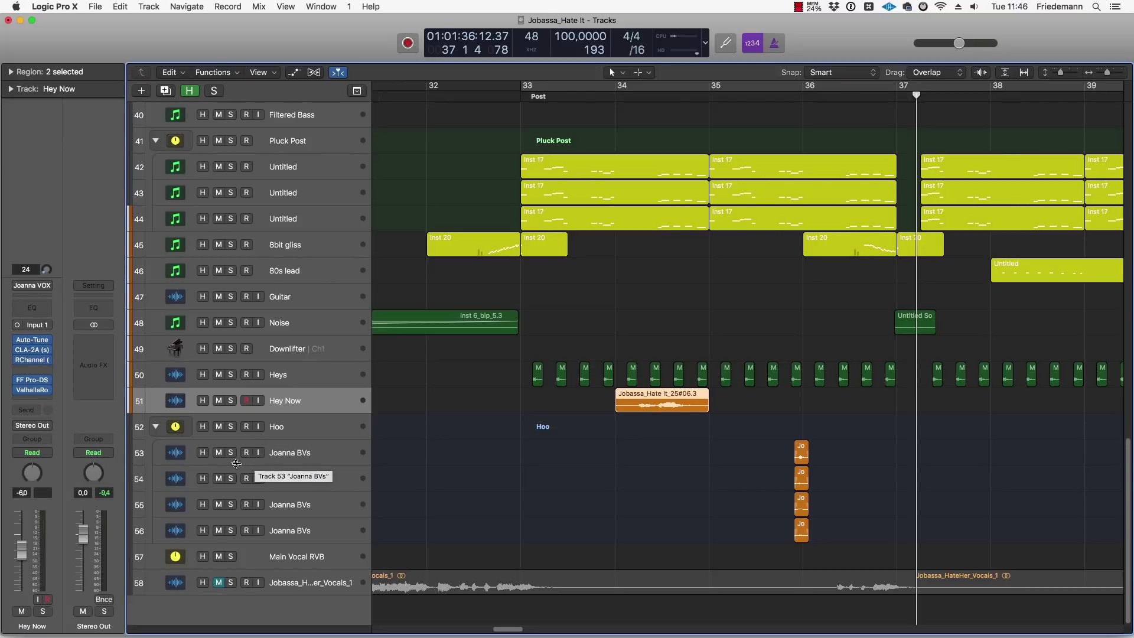
pyautogui.click(231, 427)
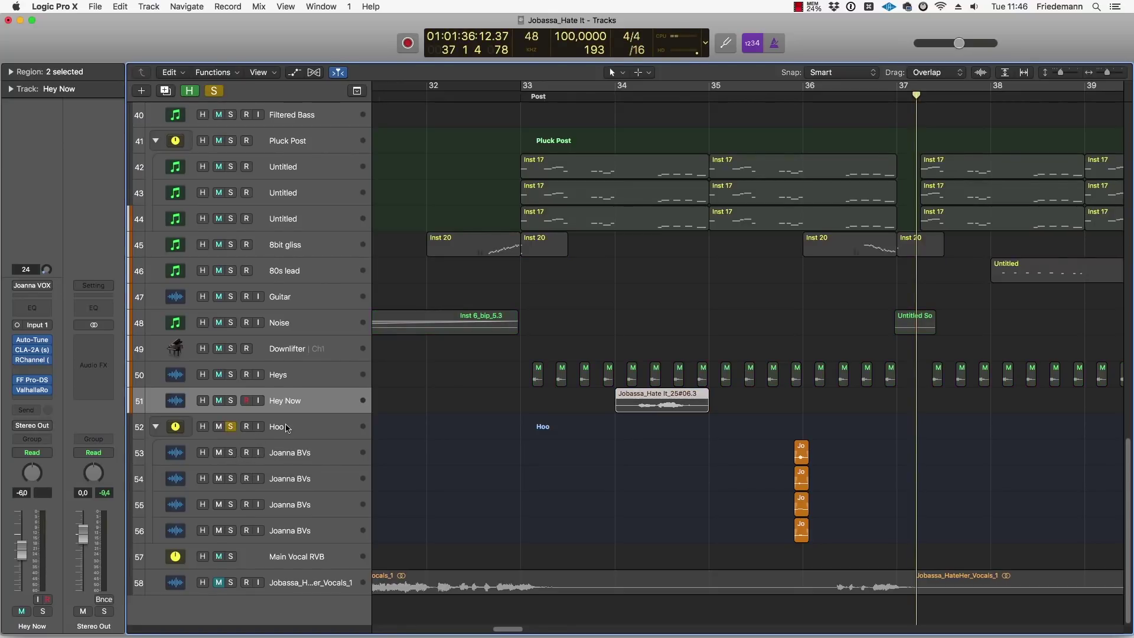
pyautogui.click(288, 427)
pyautogui.moveTo(779, 86); pyautogui.dragTo(808, 88)
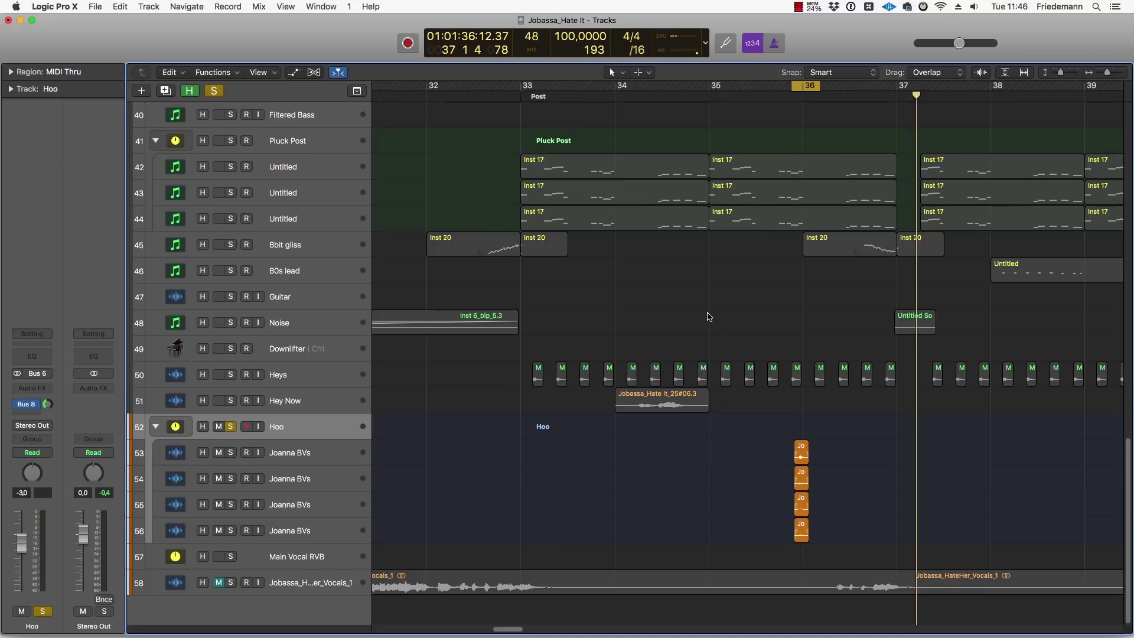
# Step: Play the cycled Hoo shouts at bar 36 and solo the individual backing-vocal tracks in the stack one after another
pyautogui.press('space')
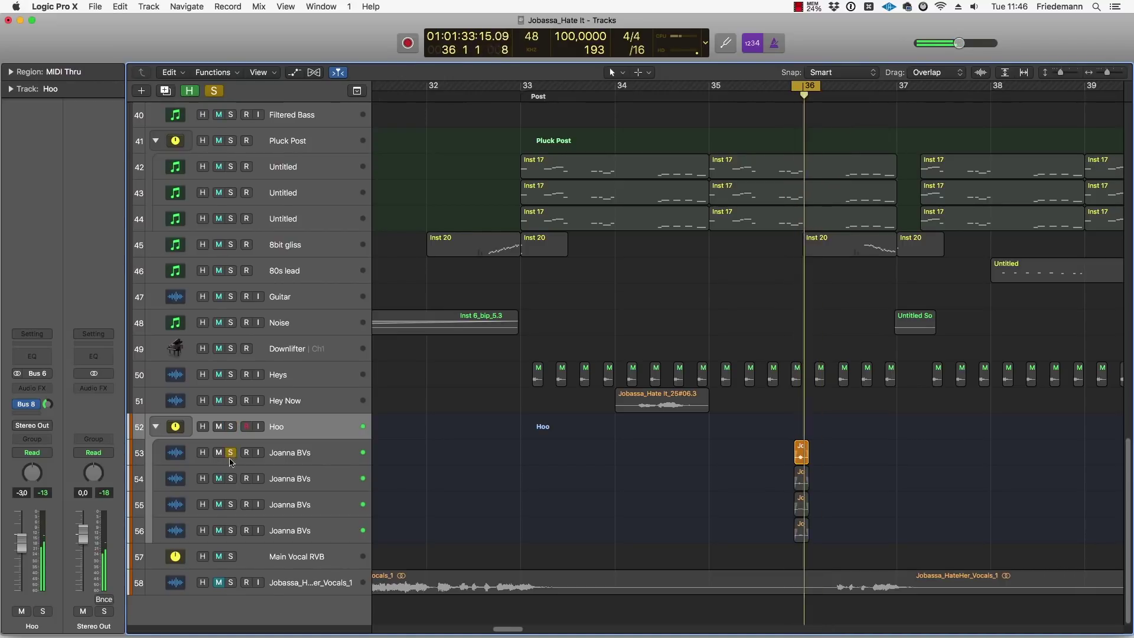
pyautogui.click(230, 505)
pyautogui.click(231, 530)
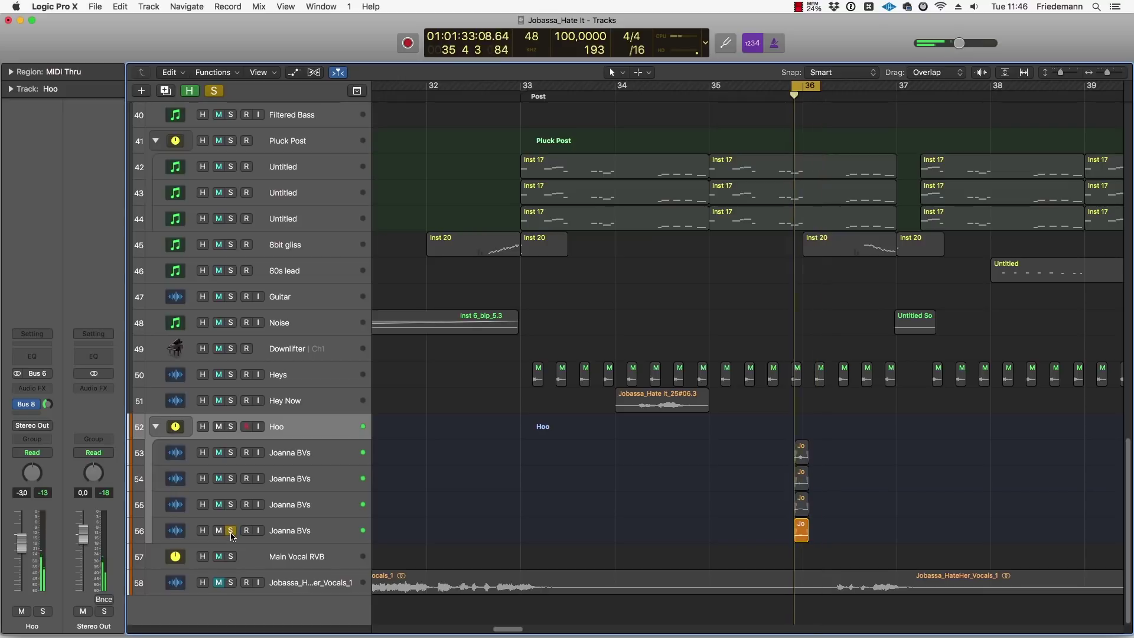
# Step: Select the Hoo stack's backing-vocal tracks one by one from first to last to compare their pan settings
pyautogui.click(303, 459)
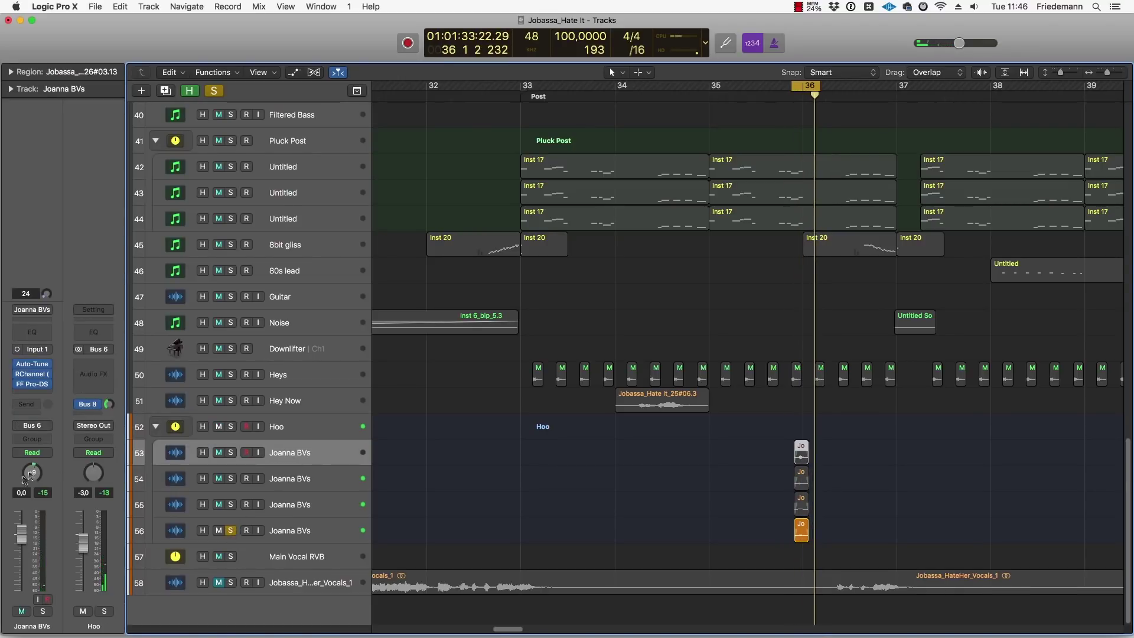
pyautogui.press('Down')
pyautogui.press('Down')
pyautogui.press('Down')
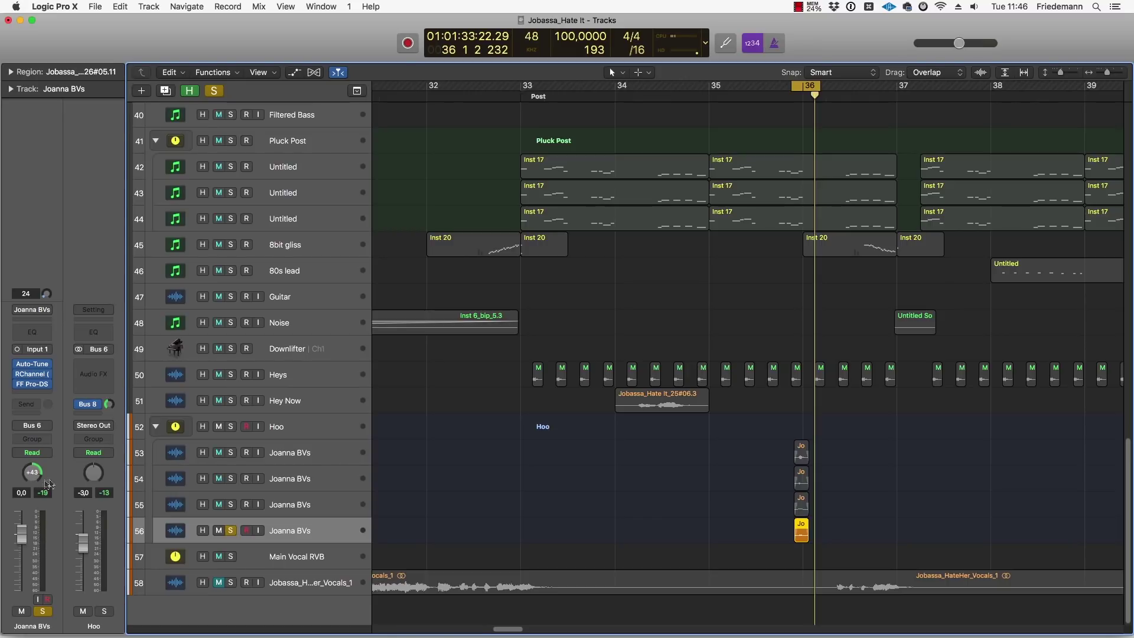
# Step: Turn off the solo on the last Hoo backing vocal and play the full arrangement from bar 35
pyautogui.click(231, 530)
pyautogui.doubleClick(712, 93)
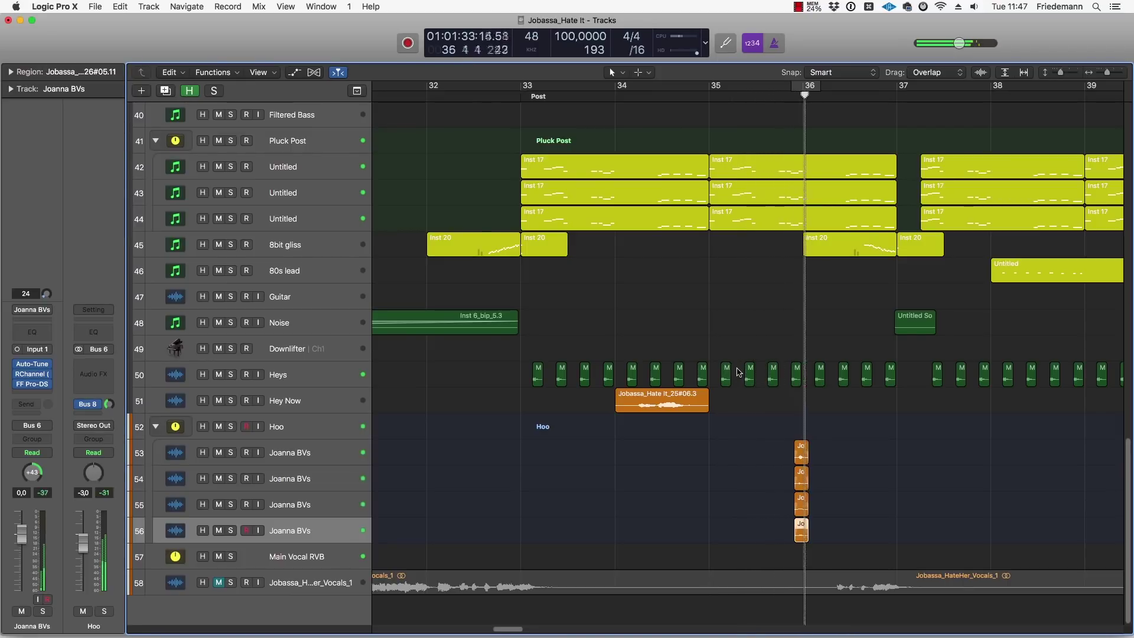
# Step: Play the transition into bar 37 with the full arrangement, listening for the short Noise region
pyautogui.hscroll(5, 747, 427)
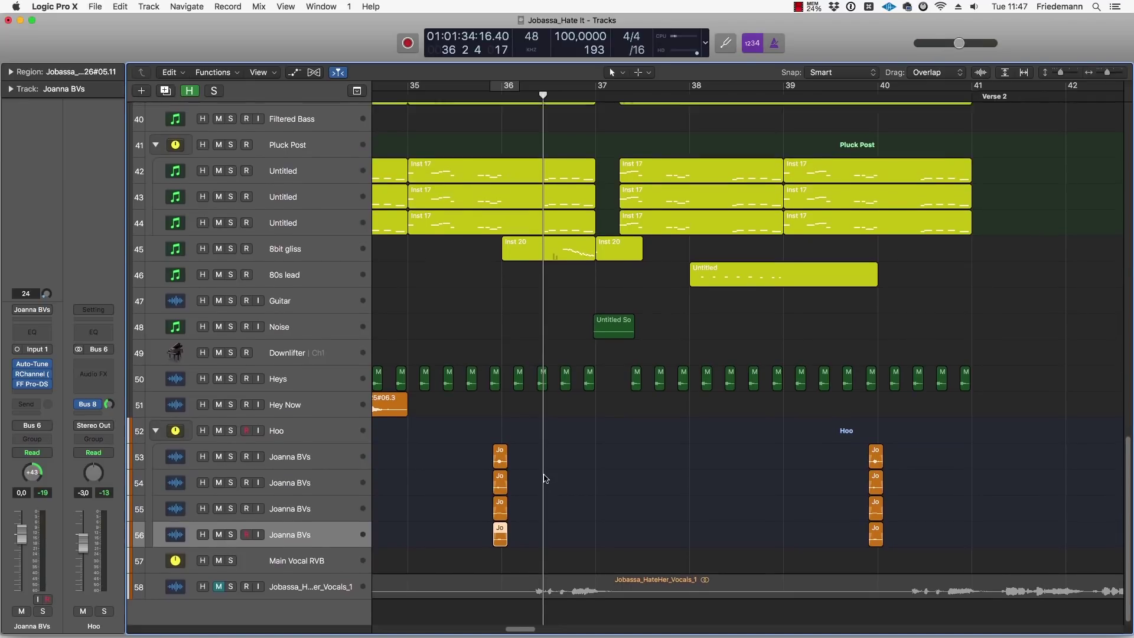
pyautogui.scroll(1, 621, 404)
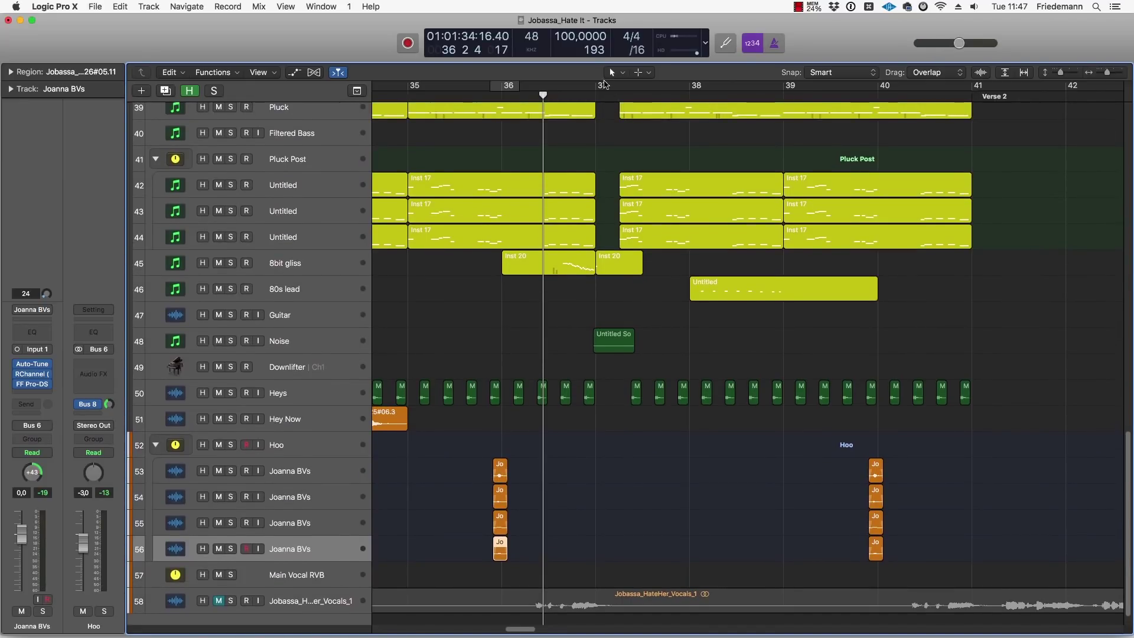
pyautogui.doubleClick(572, 94)
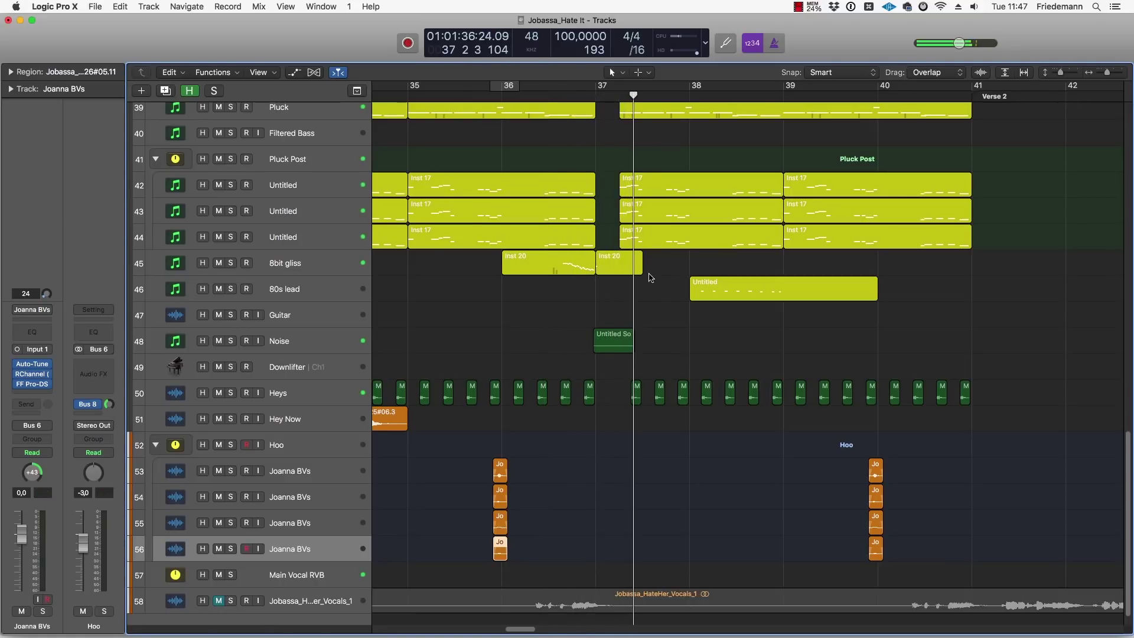
pyautogui.scroll(5, 650, 277)
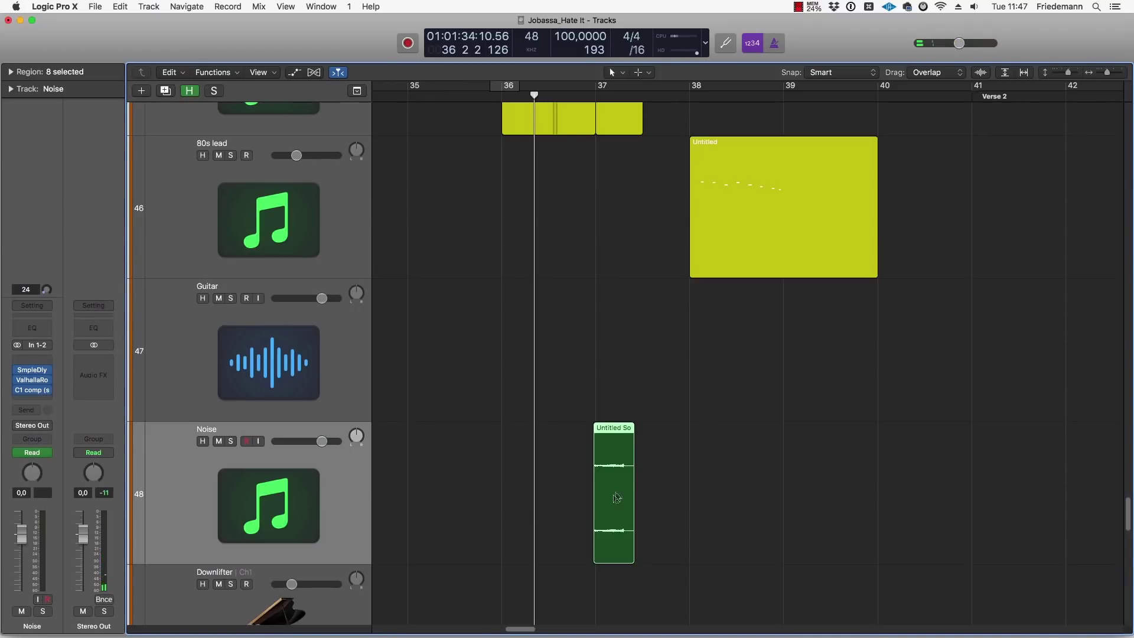
pyautogui.press('space')
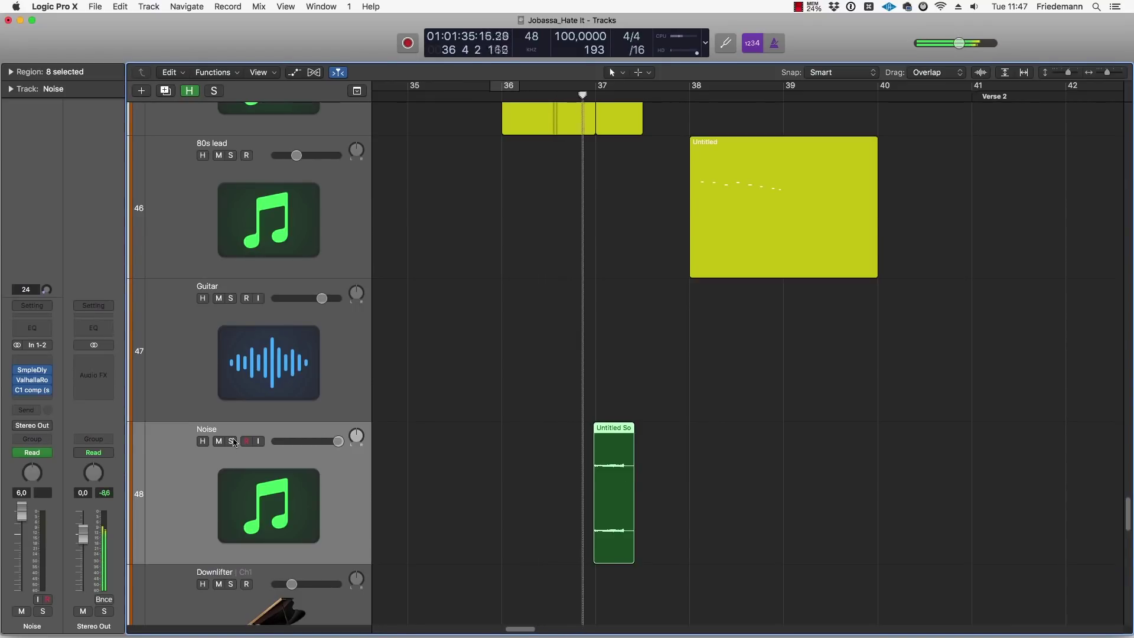
pyautogui.press('space')
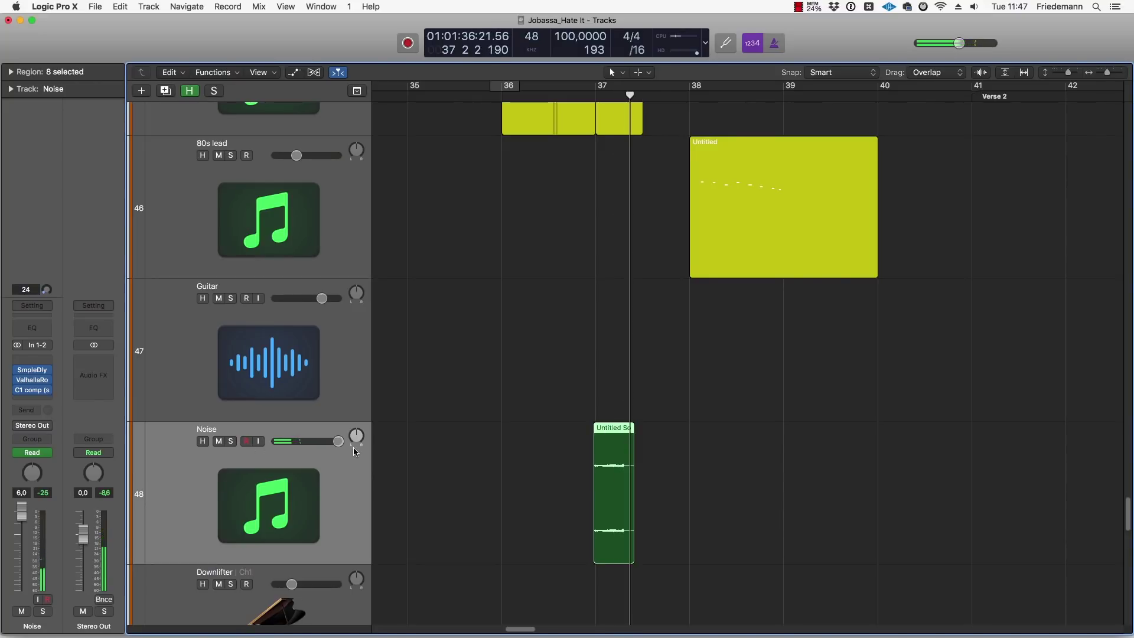
pyautogui.click(618, 394)
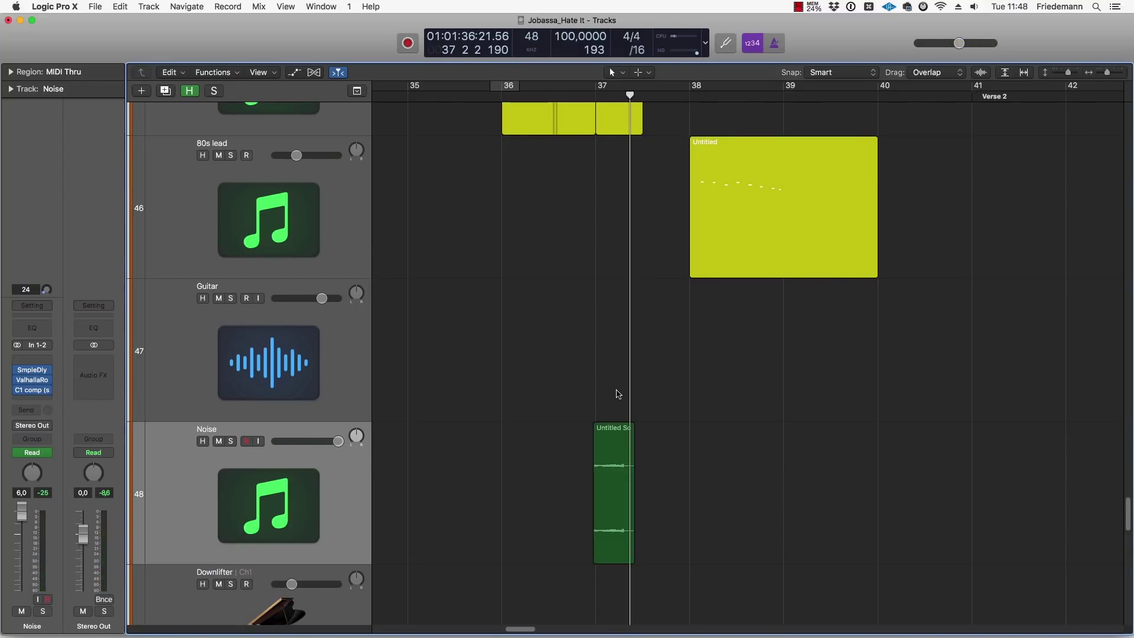
# Step: Select the 80s lead region at bar 38, solo its track and play the line from just before bar 38
pyautogui.press('super+Up')
pyautogui.press('super+Up')
pyautogui.click(700, 284)
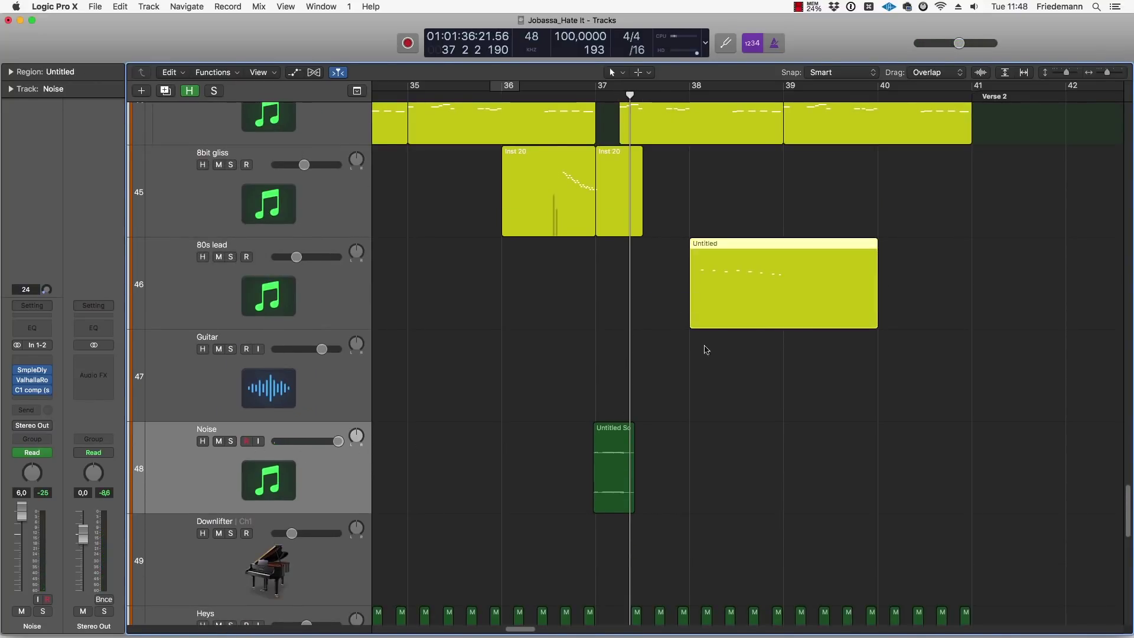
pyautogui.click(231, 257)
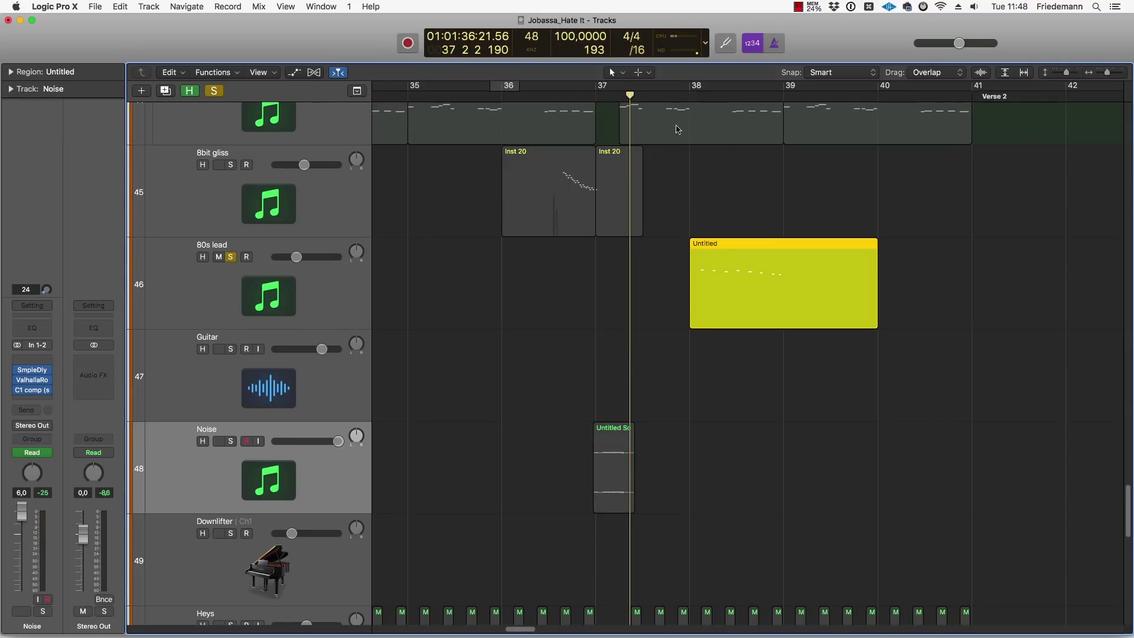
pyautogui.doubleClick(685, 94)
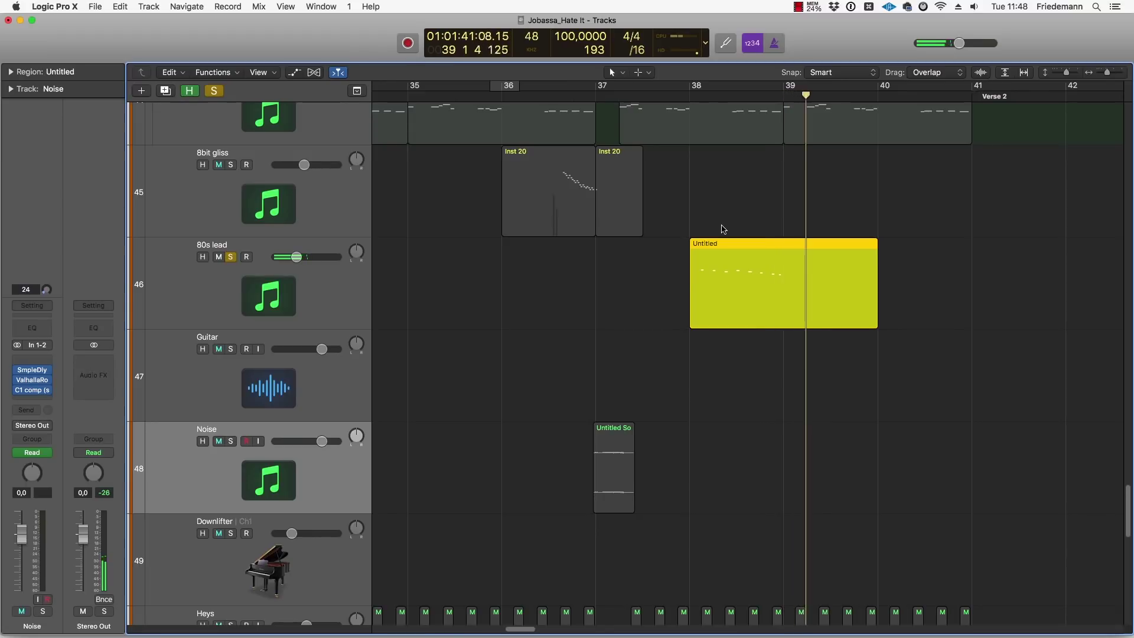
# Step: Move the playhead to the start of Verse 2 at bar 41 and select the 2nd verse Piano track
pyautogui.press('z')
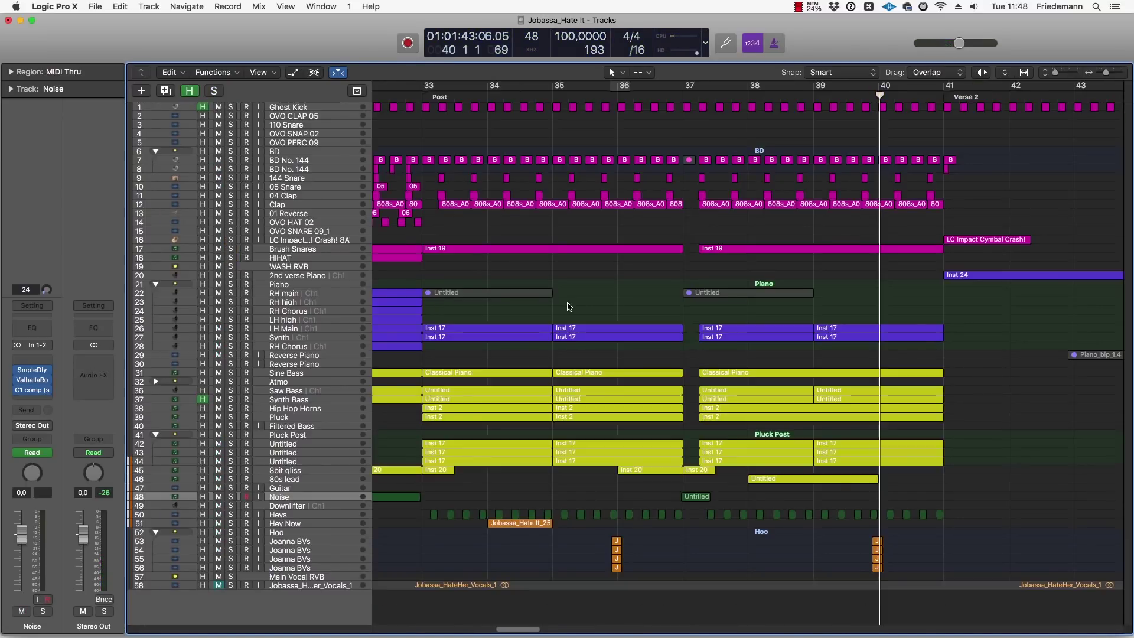
pyautogui.hscroll(10, 567, 306)
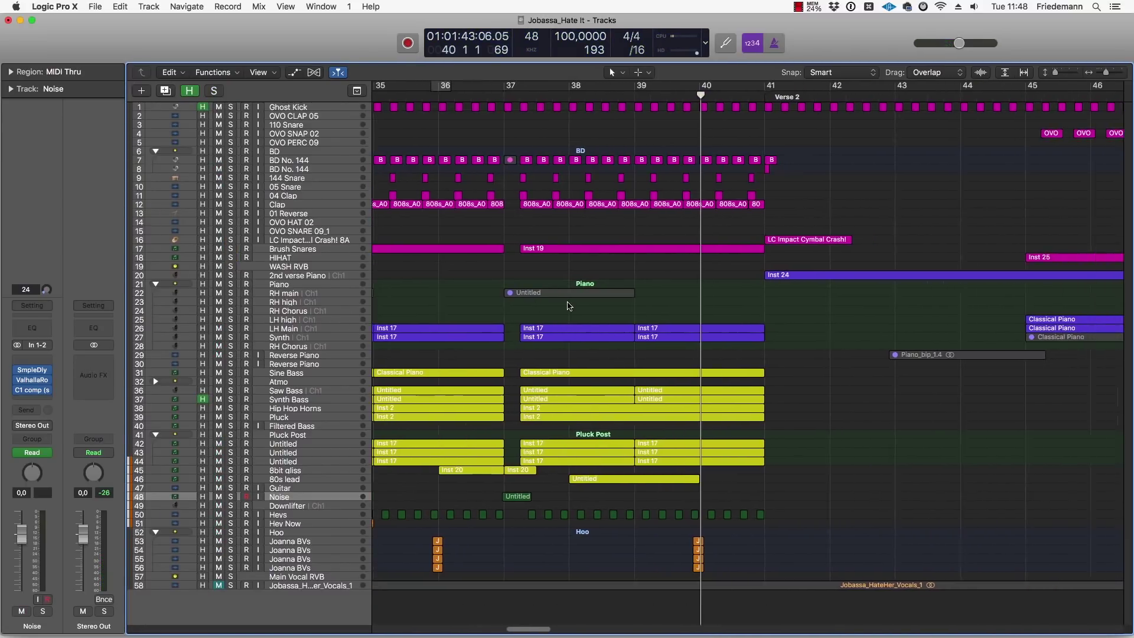
pyautogui.press('.')
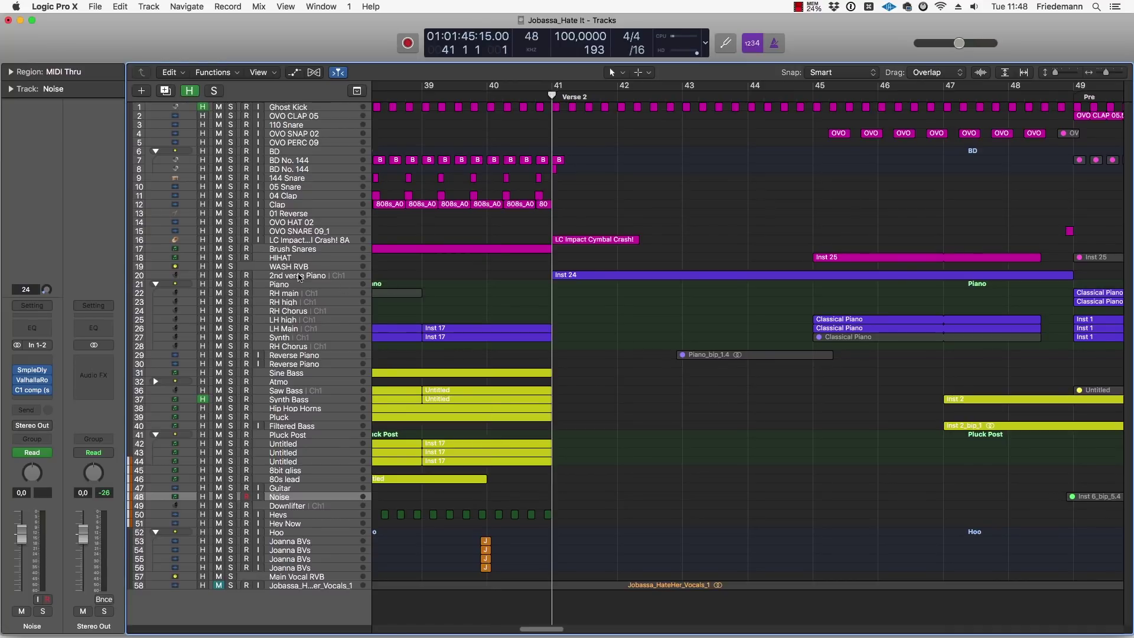
pyautogui.click(299, 277)
pyautogui.press('z')
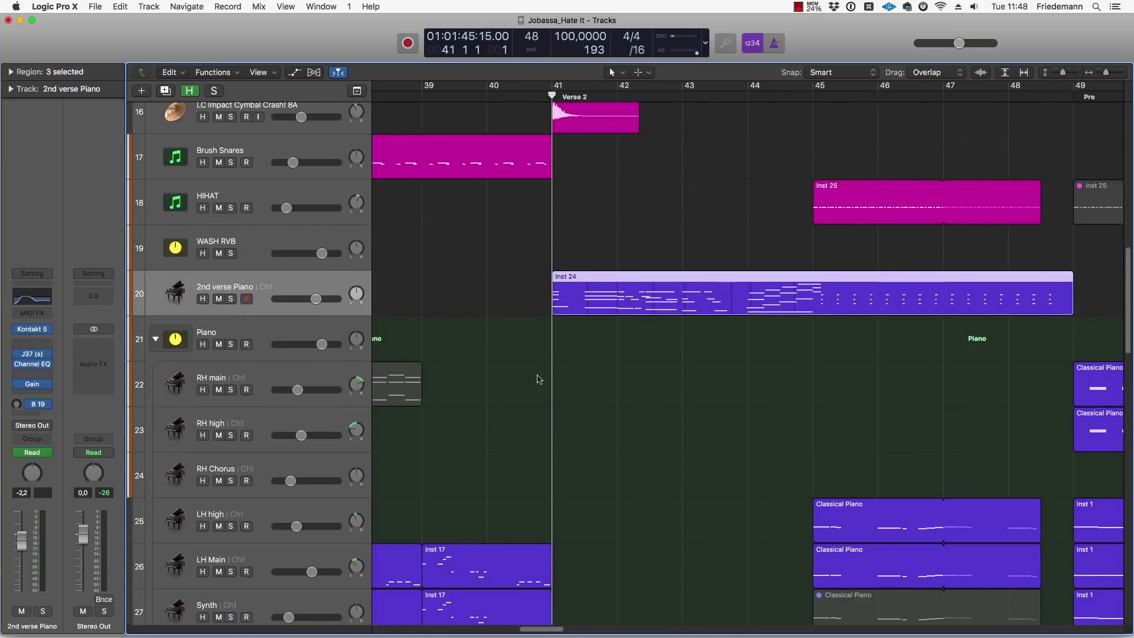
pyautogui.scroll(3, 583, 245)
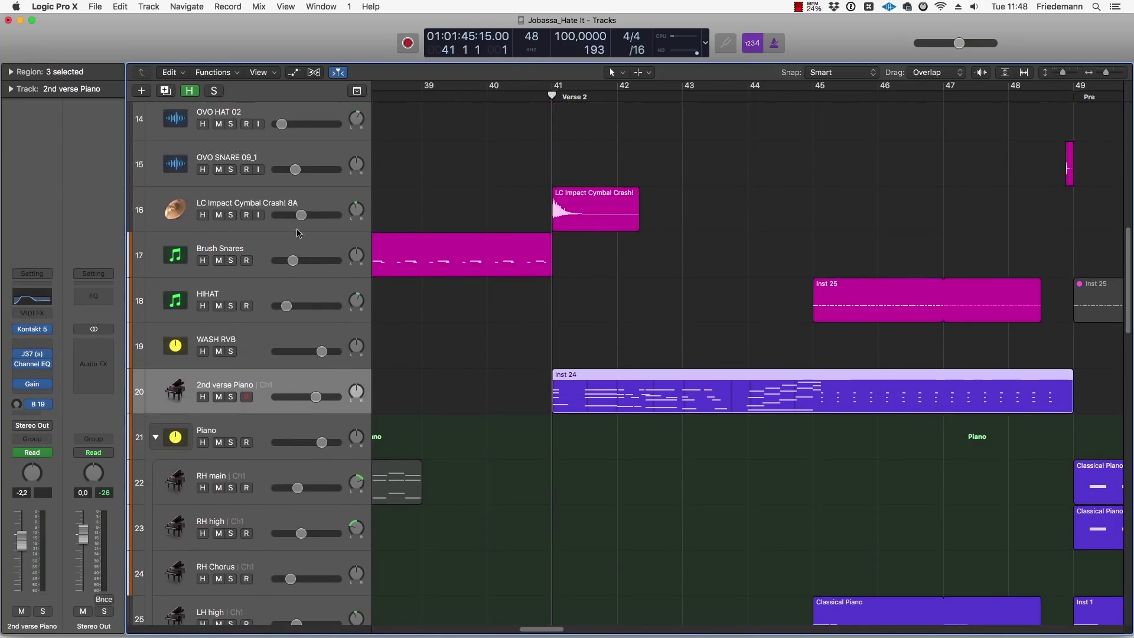
pyautogui.scroll(7, 679, 268)
pyautogui.scroll(-12, 679, 268)
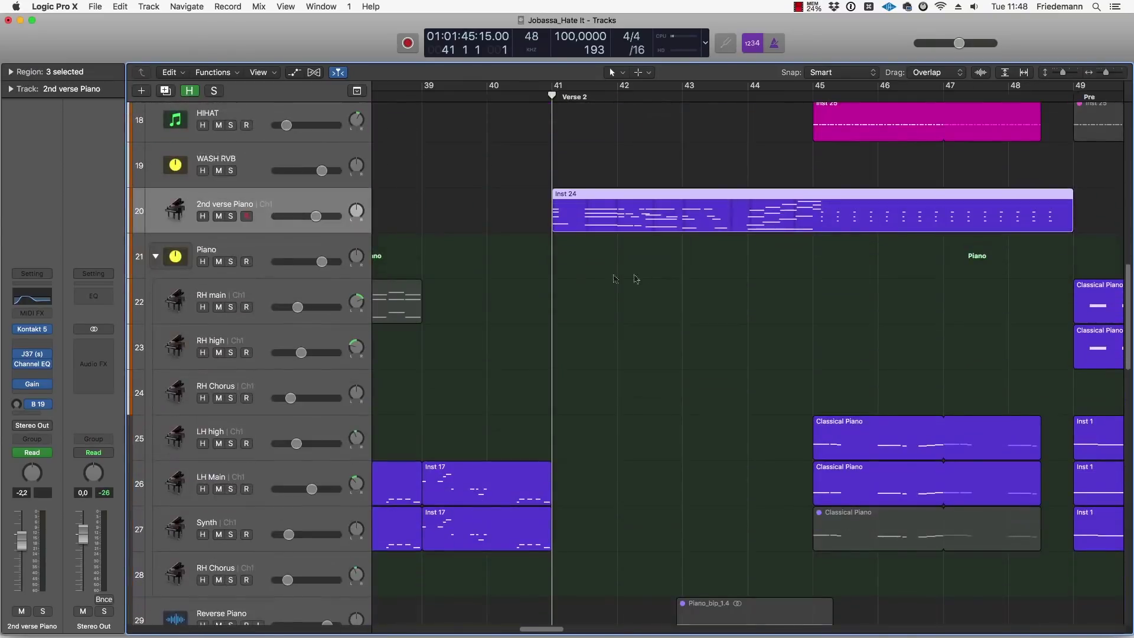
# Step: Open the Inst 24 region in the Piano Roll and delete the muted notes in bars 42 and 43
pyautogui.moveTo(534, 271); pyautogui.dragTo(628, 215)
pyautogui.doubleClick(622, 208)
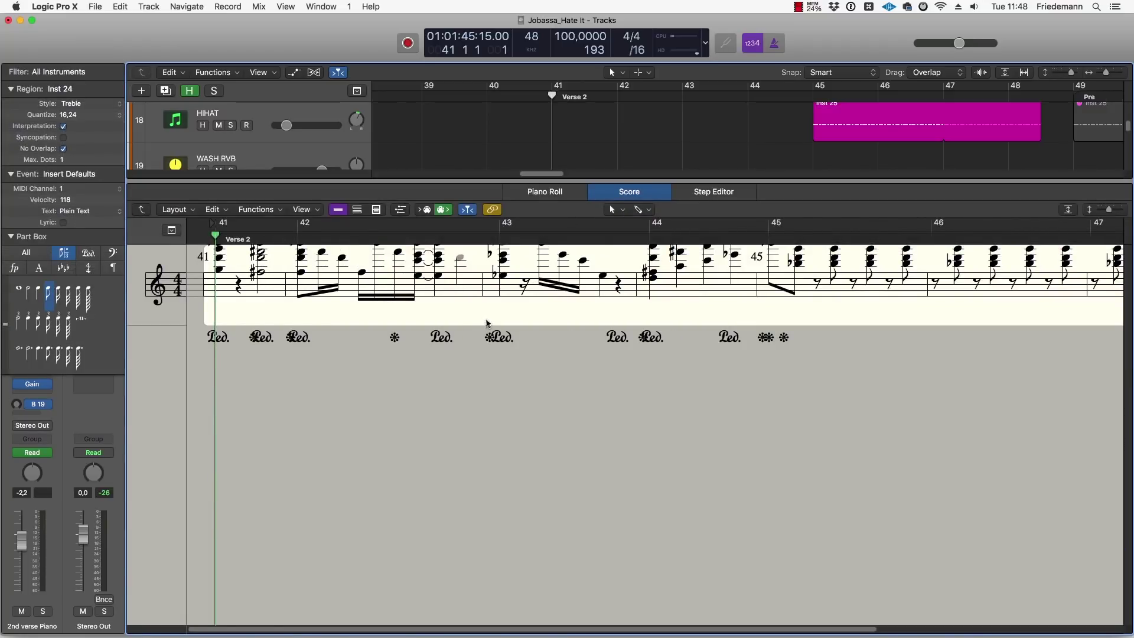
pyautogui.press('p')
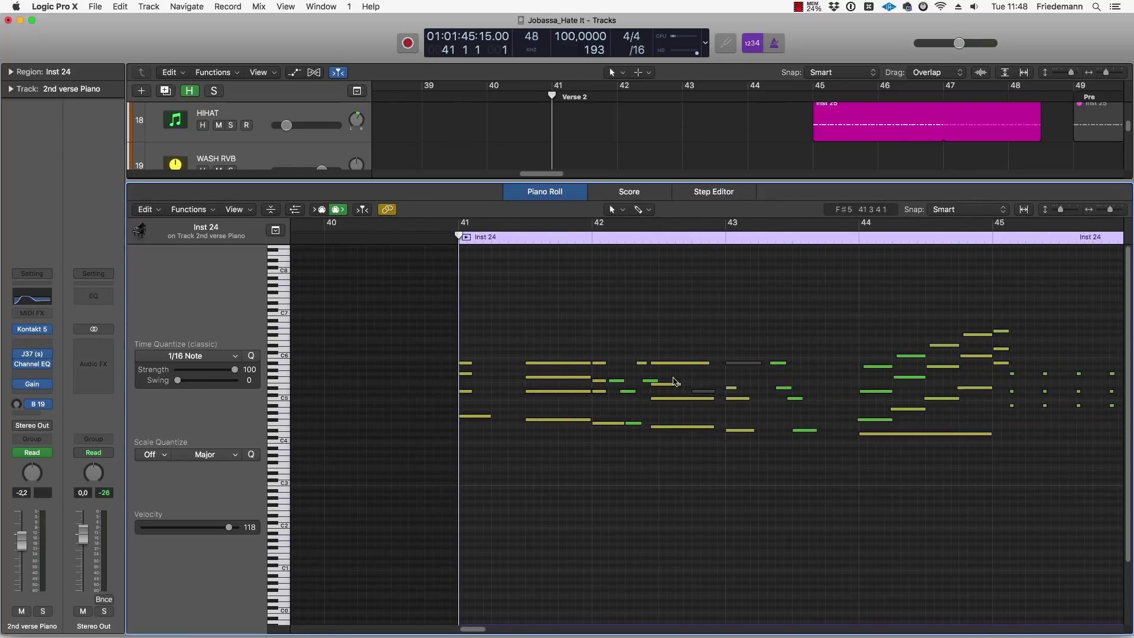
pyautogui.click(684, 391)
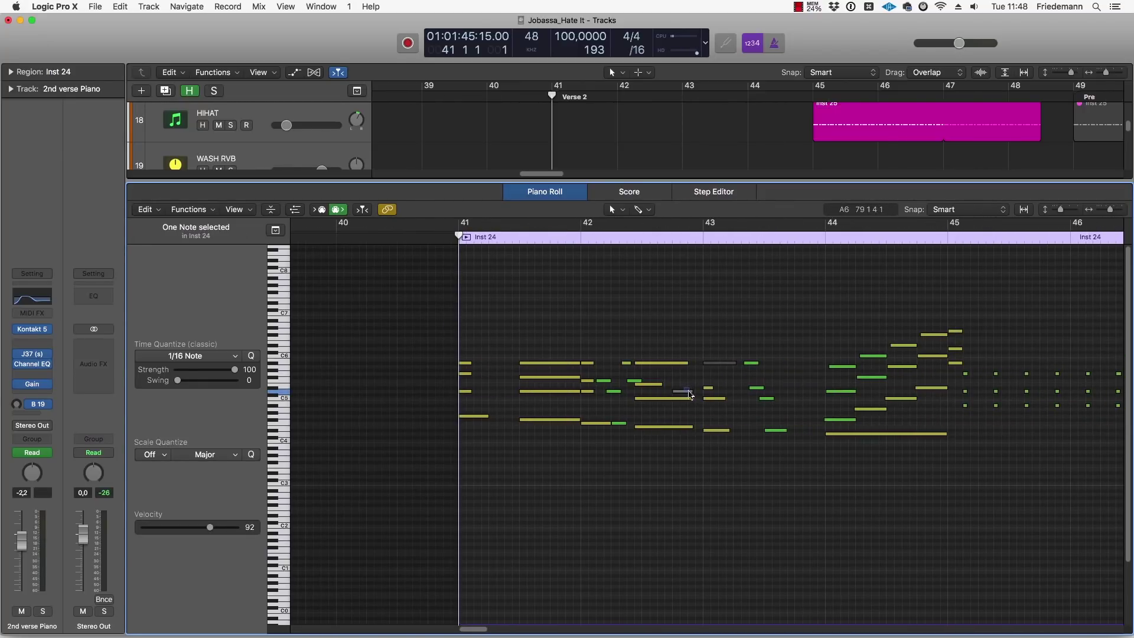
pyautogui.press('Delete')
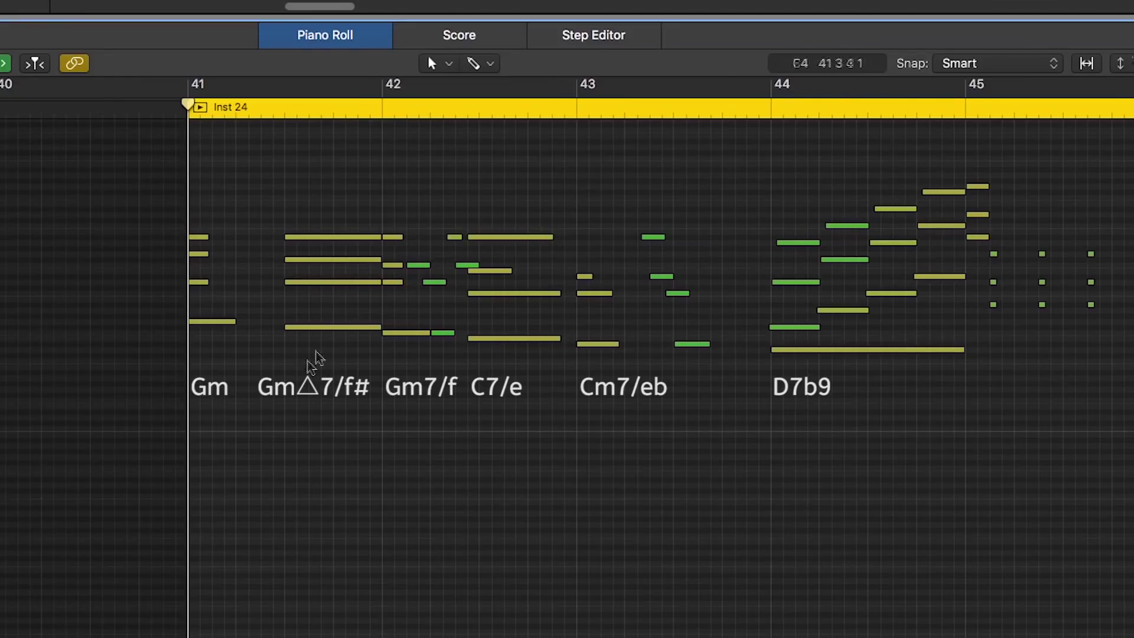
# Step: Highlight the two opening piano chords in bar 41 and the low note beneath the first one
pyautogui.moveTo(469, 421); pyautogui.dragTo(565, 289)
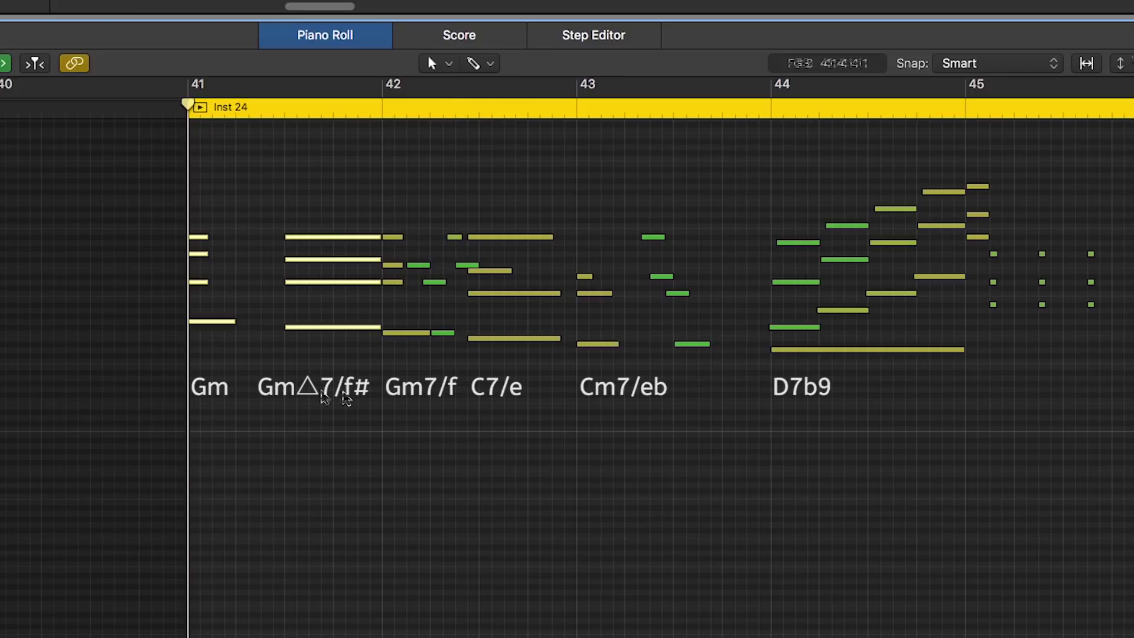
pyautogui.click(221, 361)
pyautogui.moveTo(209, 307); pyautogui.dragTo(392, 221)
pyautogui.click(242, 361)
pyautogui.click(222, 322)
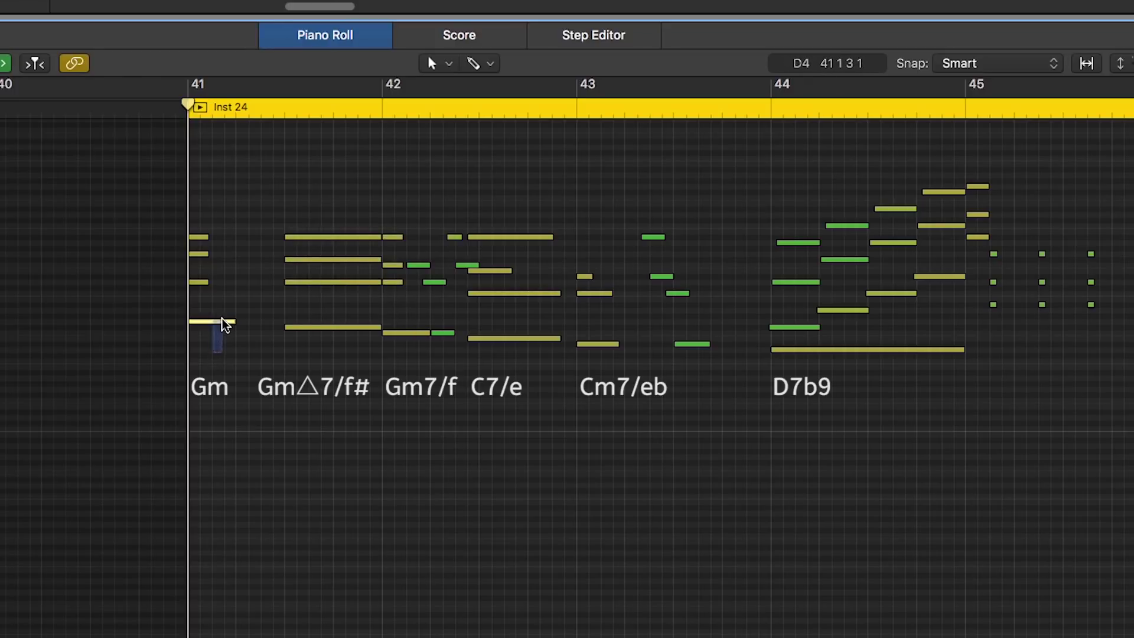
# Step: Highlight the descending bass line from bar 41 to bar 44, ending on the long held bass note
pyautogui.moveTo(201, 360); pyautogui.dragTo(759, 340)
pyautogui.click(772, 362)
pyautogui.click(828, 350)
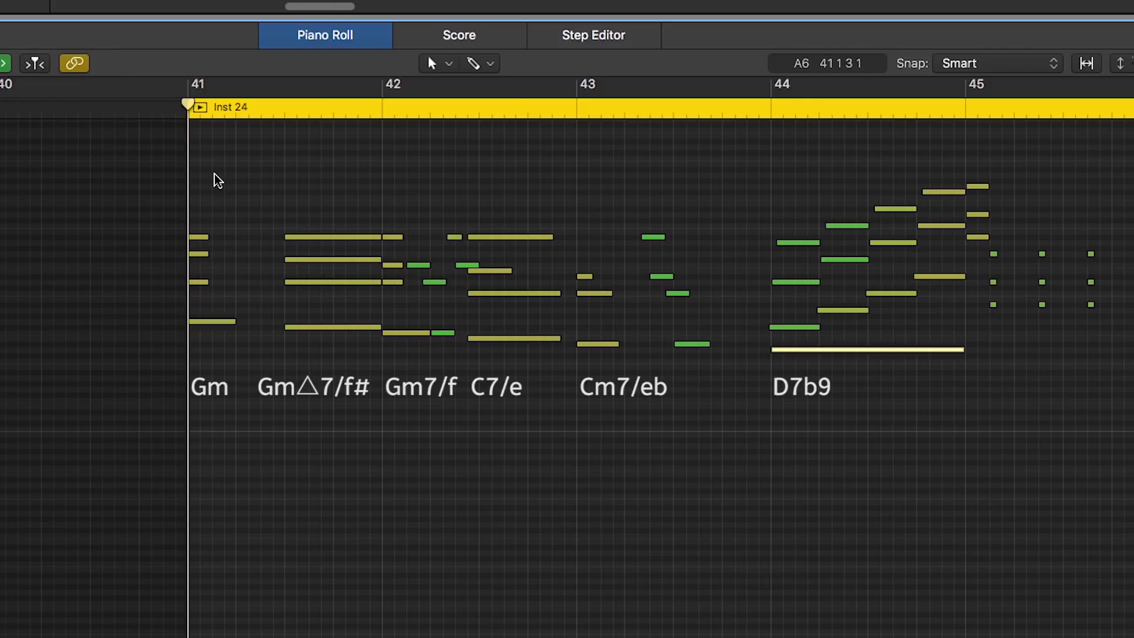
# Step: Play the 2nd verse Piano chord progression on solo from bar 41 into bar 45
pyautogui.press('space')
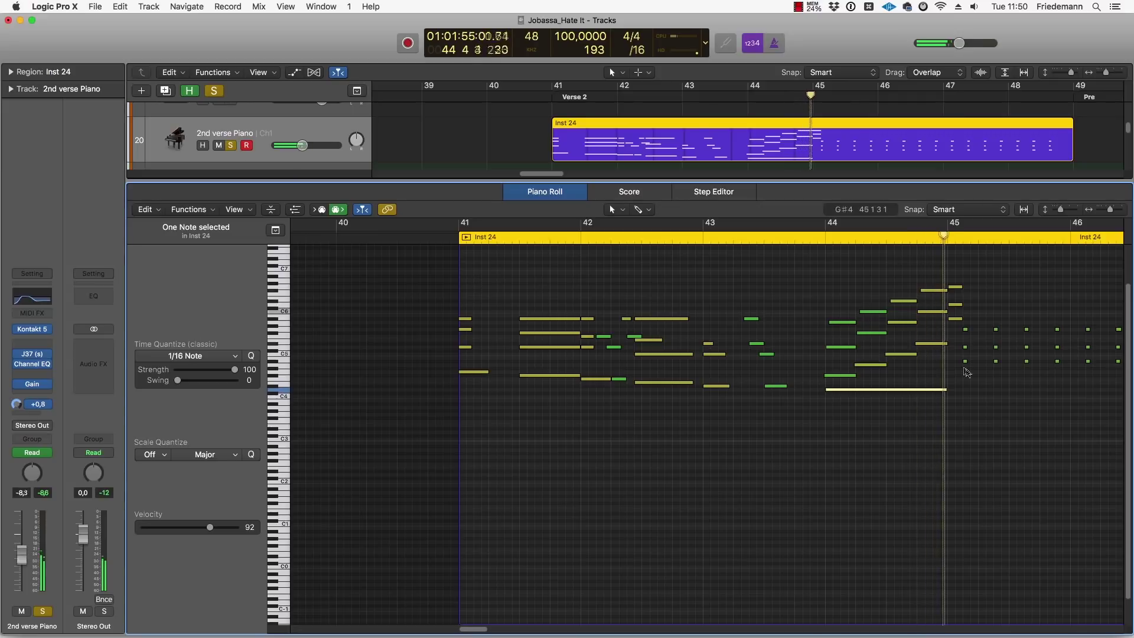
pyautogui.hscroll(5, 827, 402)
pyautogui.moveTo(649, 431); pyautogui.dragTo(792, 372)
pyautogui.click(791, 392)
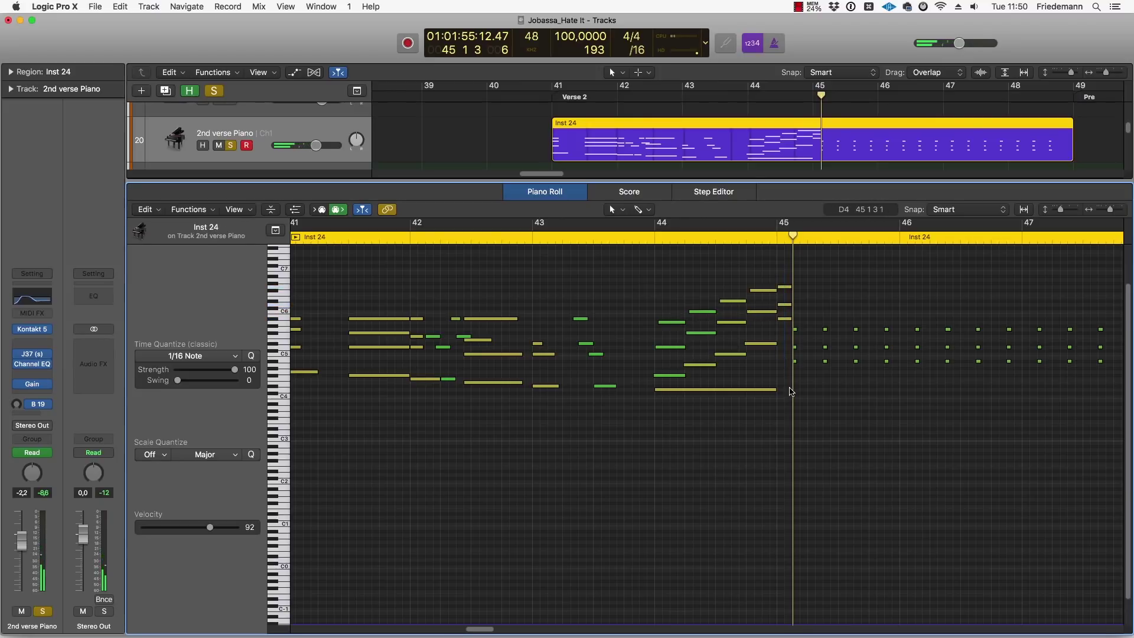
# Step: Highlight the long held bass note in bar 44 and the first chord of the rising run above it
pyautogui.scroll(5, 792, 392)
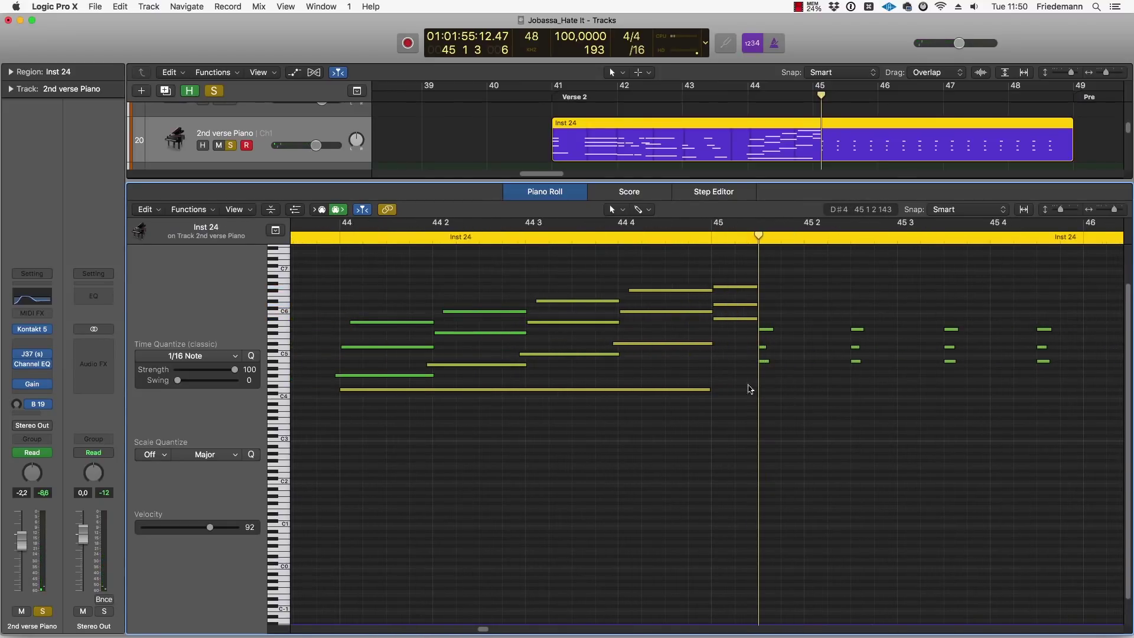
pyautogui.hscroll(-3, 748, 388)
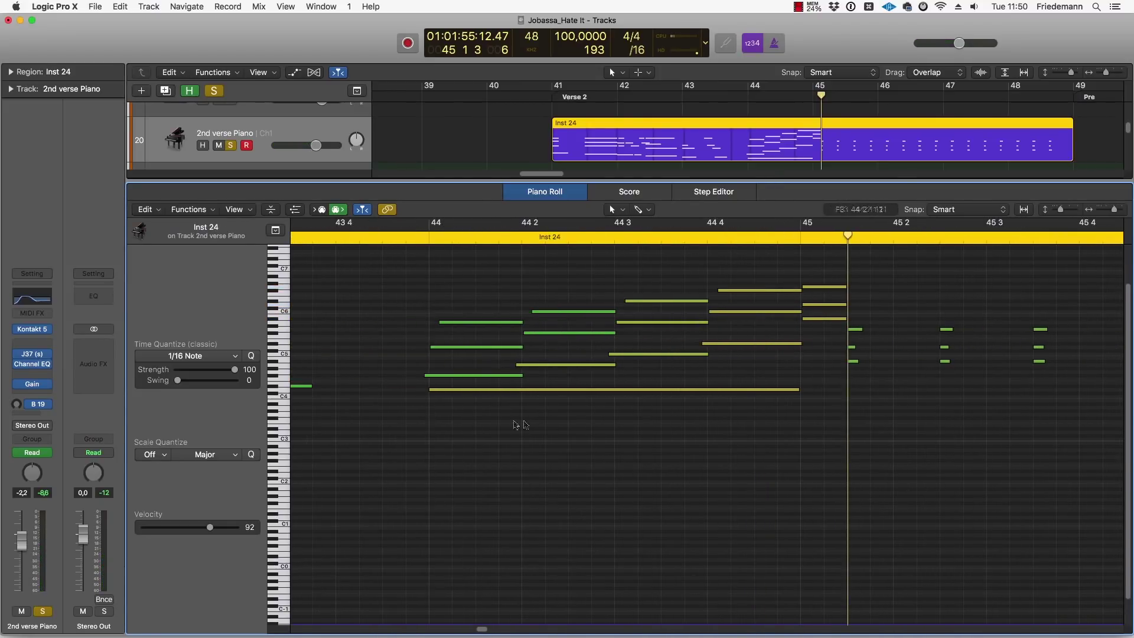
pyautogui.moveTo(503, 413); pyautogui.dragTo(534, 397)
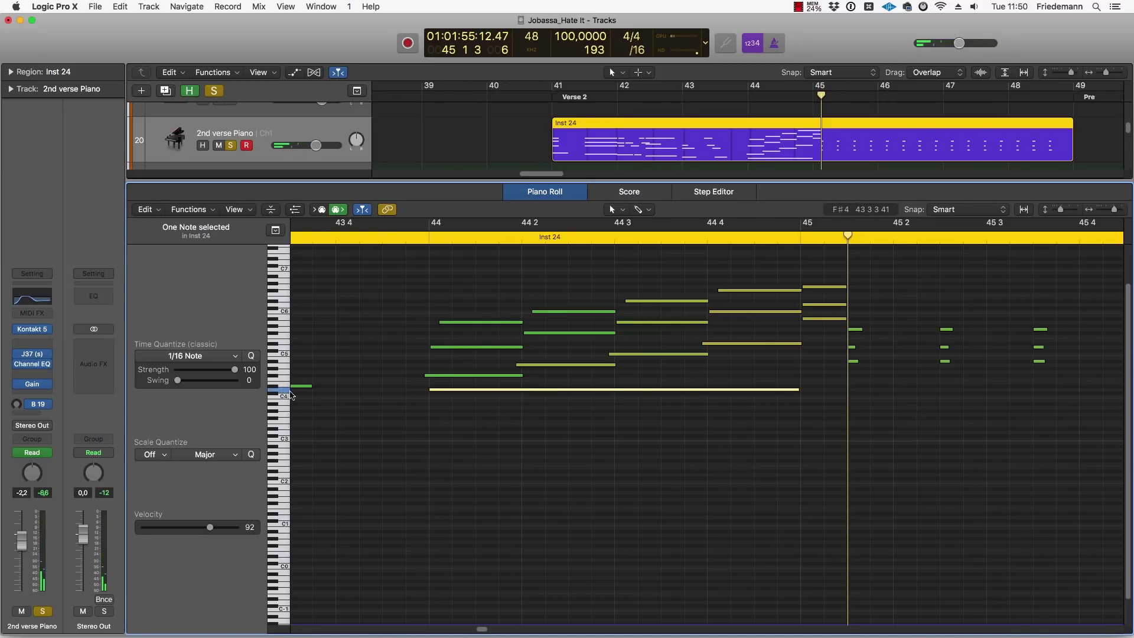
pyautogui.moveTo(406, 383); pyautogui.dragTo(452, 319)
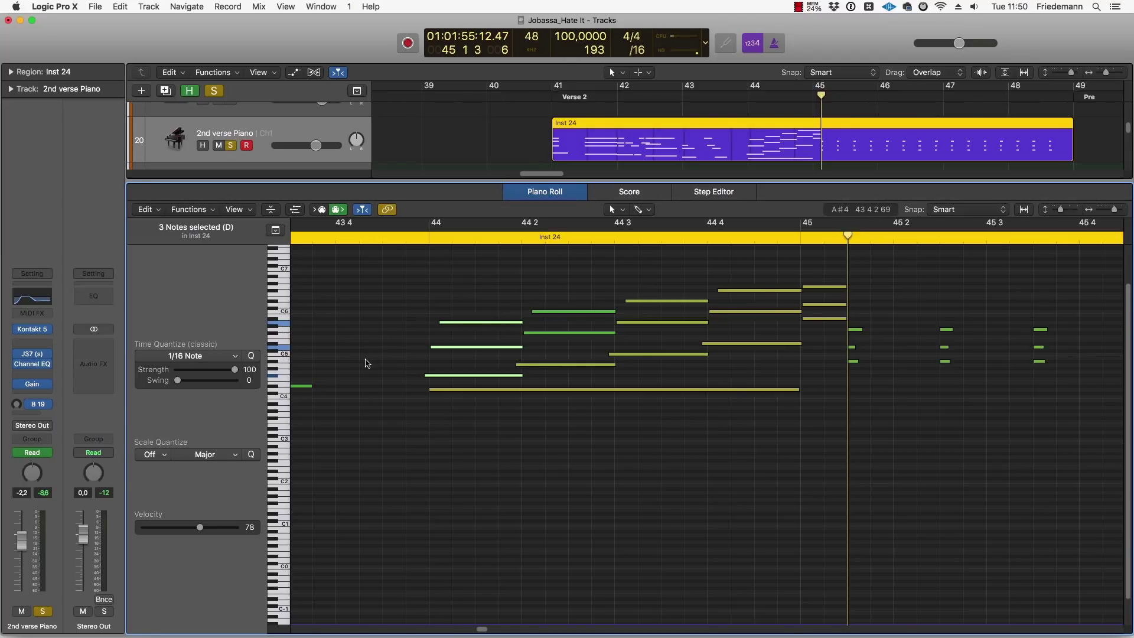
# Step: Highlight the second and third chords of the rising run in bar 44, one after the other
pyautogui.hscroll(3, 455, 372)
pyautogui.moveTo(481, 381); pyautogui.dragTo(516, 304)
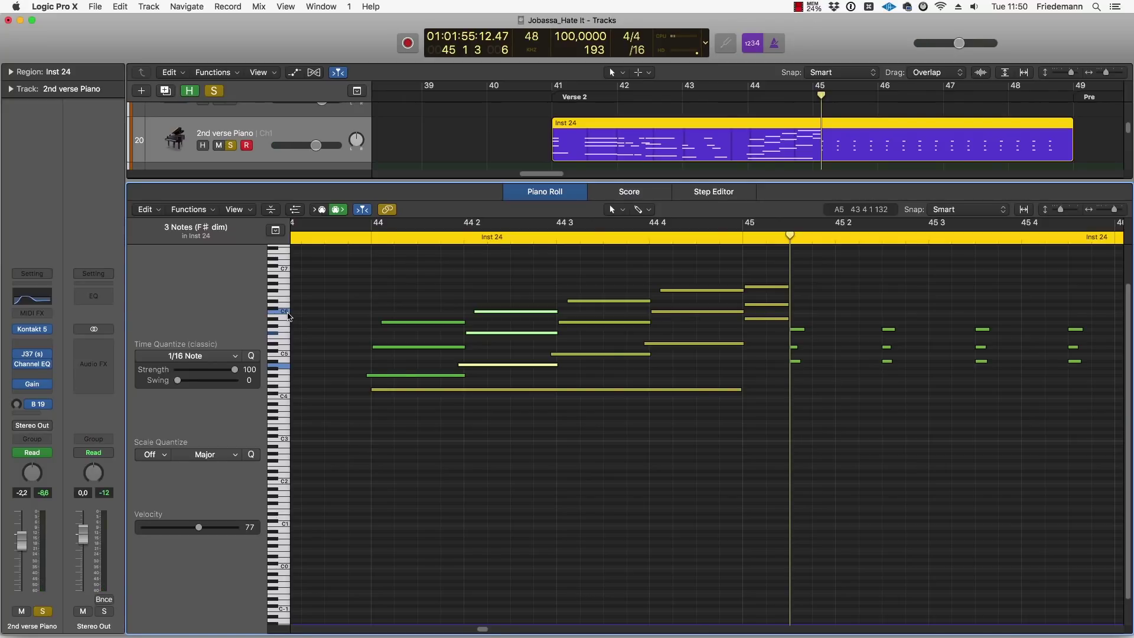
pyautogui.hscroll(5, 408, 323)
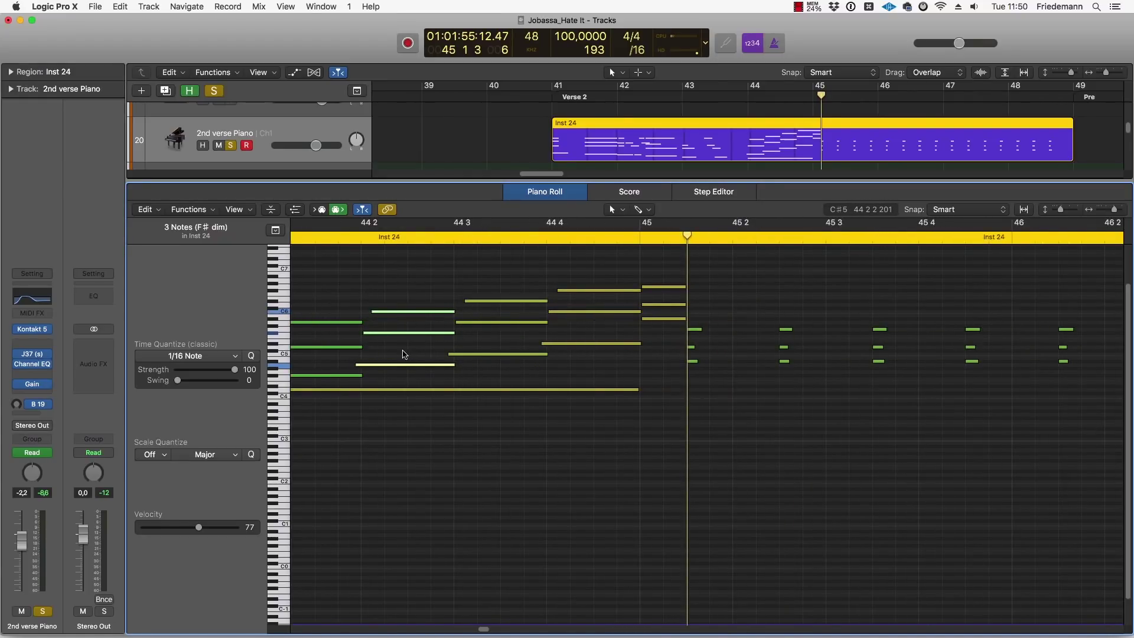
pyautogui.moveTo(402, 353); pyautogui.dragTo(430, 307)
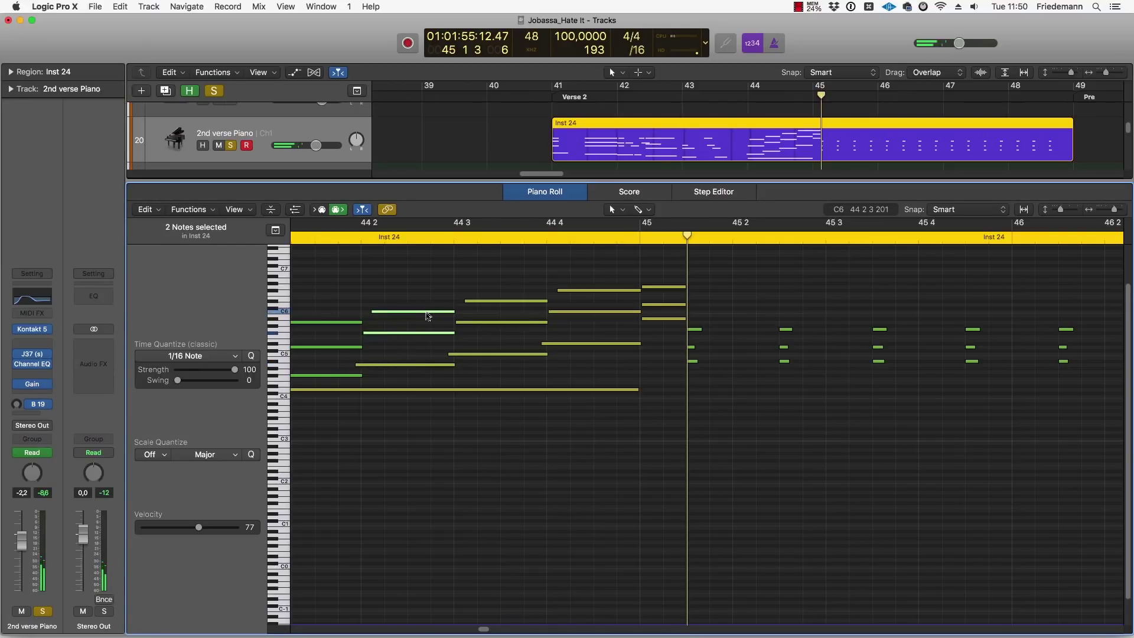
pyautogui.moveTo(412, 349); pyautogui.dragTo(434, 319)
pyautogui.moveTo(494, 376); pyautogui.dragTo(511, 267)
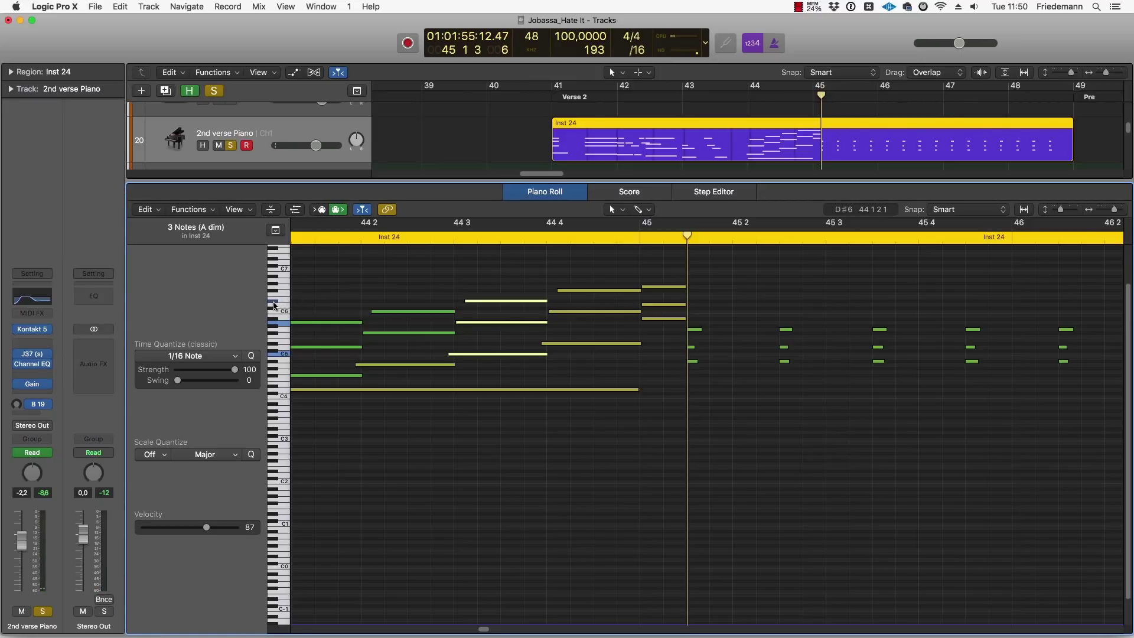
# Step: Highlight the remaining chords from the end of bar 44 into bar 45, and close the Piano Roll
pyautogui.hscroll(2, 485, 340)
pyautogui.moveTo(562, 374); pyautogui.dragTo(537, 281)
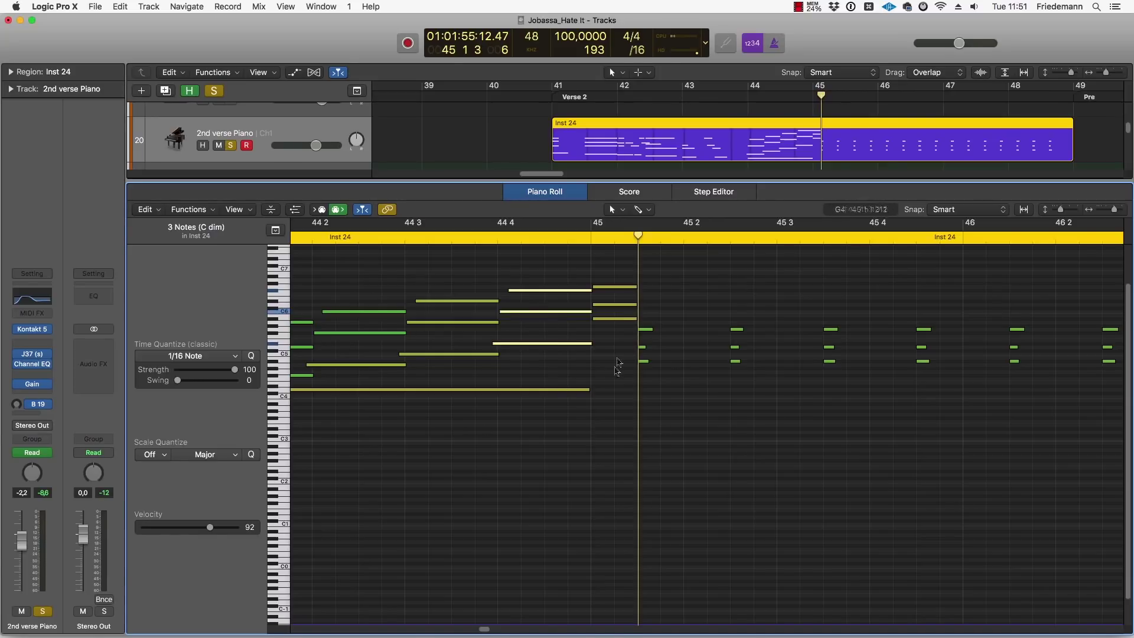
pyautogui.moveTo(609, 354); pyautogui.dragTo(620, 267)
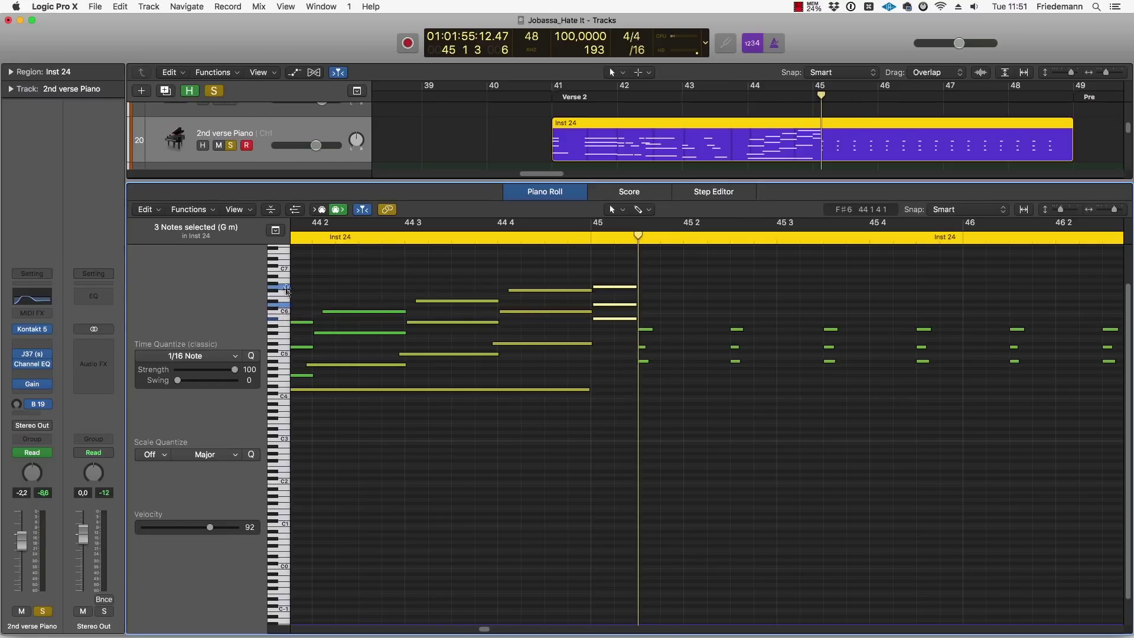
pyautogui.hscroll(5, 664, 392)
pyautogui.moveTo(483, 393); pyautogui.dragTo(630, 325)
pyautogui.press('p')
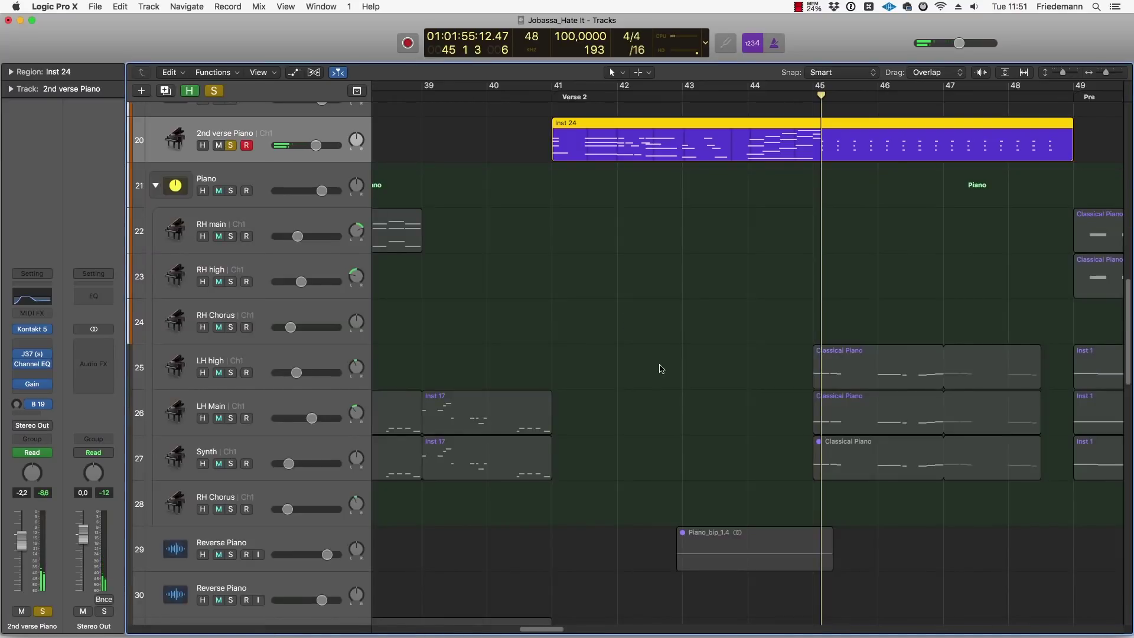
# Step: Play the HIHAT track on solo from the end of bar 44, and return to the full mix at bar 47
pyautogui.scroll(10, 660, 370)
pyautogui.scroll(4, 552, 233)
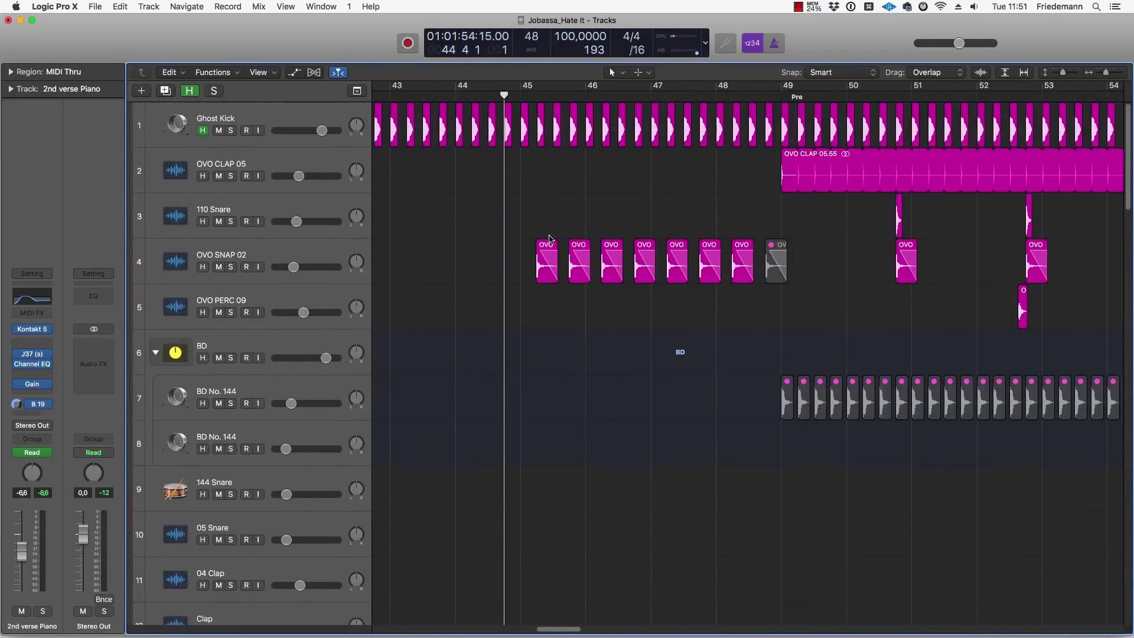
pyautogui.scroll(-12, 727, 302)
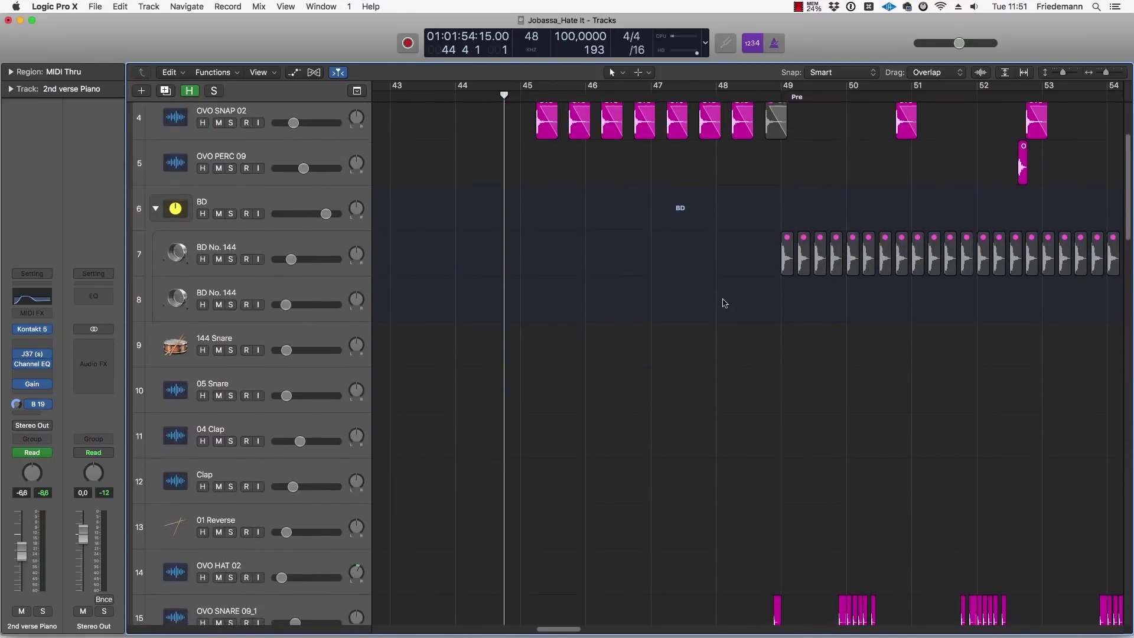
pyautogui.scroll(-3, 725, 303)
pyautogui.click(230, 302)
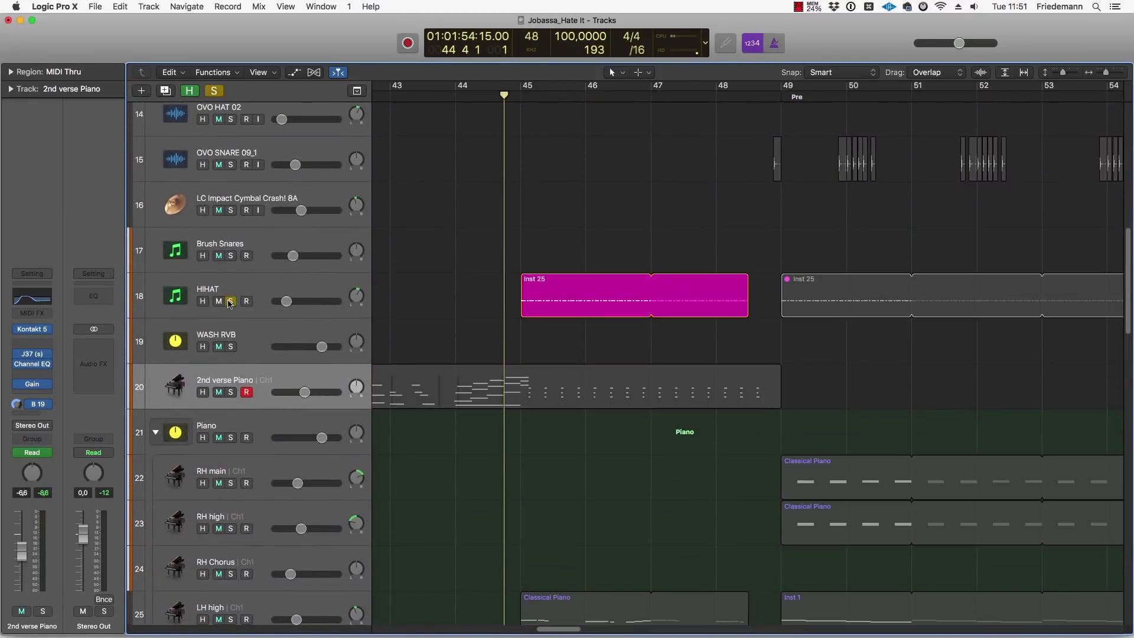
pyautogui.press('space')
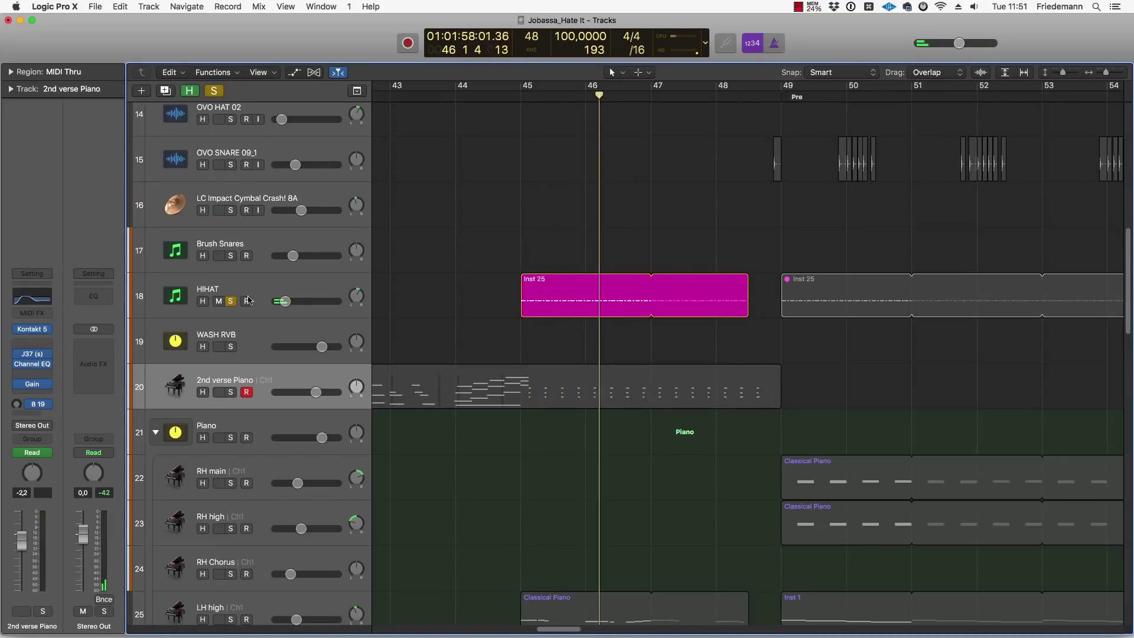
pyautogui.click(230, 302)
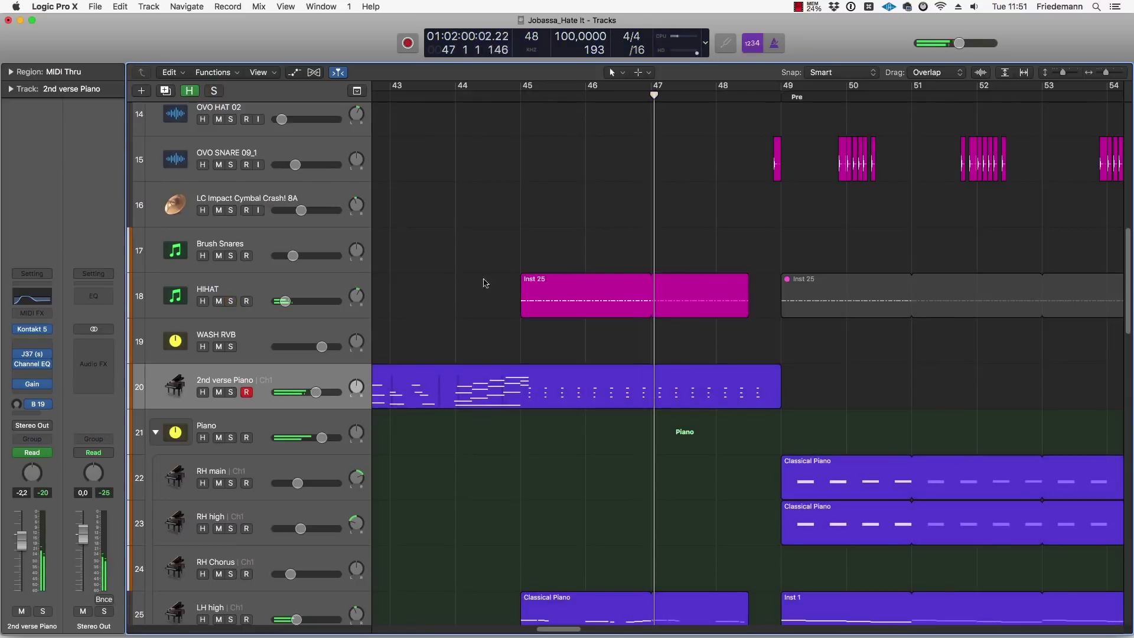
# Step: Keep the full mix playing into the Pre section and examine its drum, snare and piano tracks
pyautogui.scroll(-8, 570, 297)
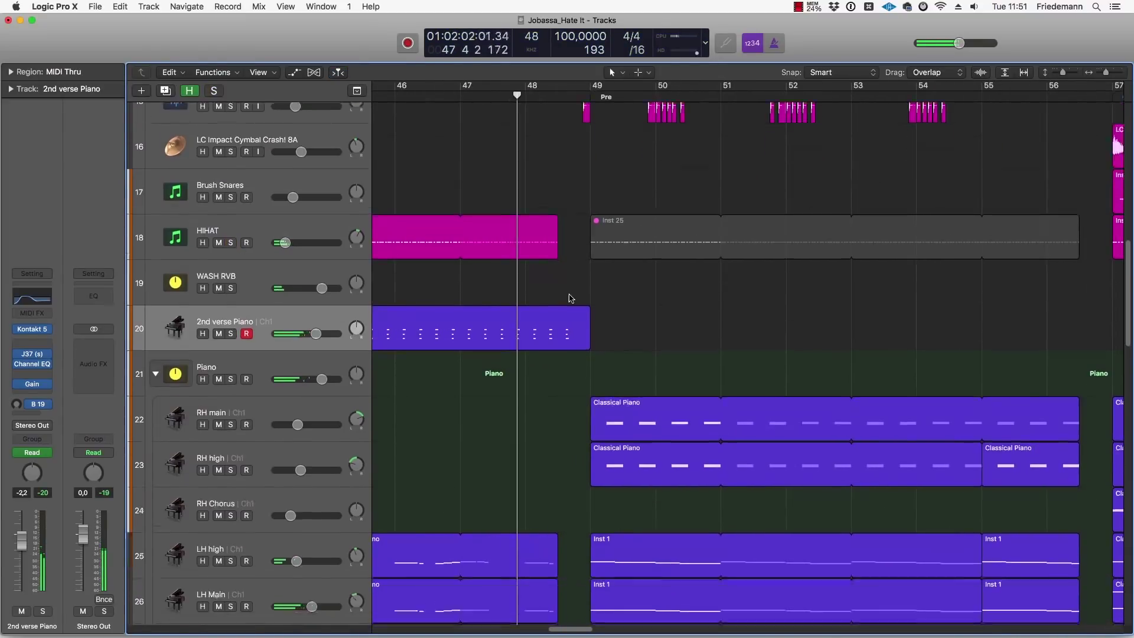
pyautogui.hscroll(-5, 570, 297)
pyautogui.hscroll(4, 535, 294)
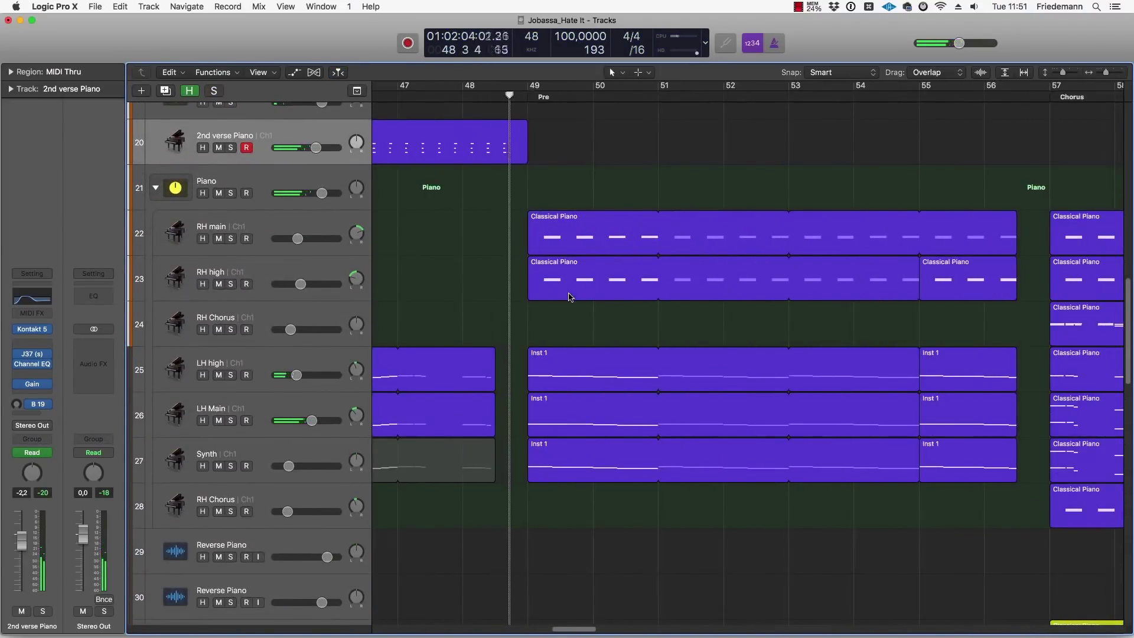
pyautogui.scroll(4, 674, 294)
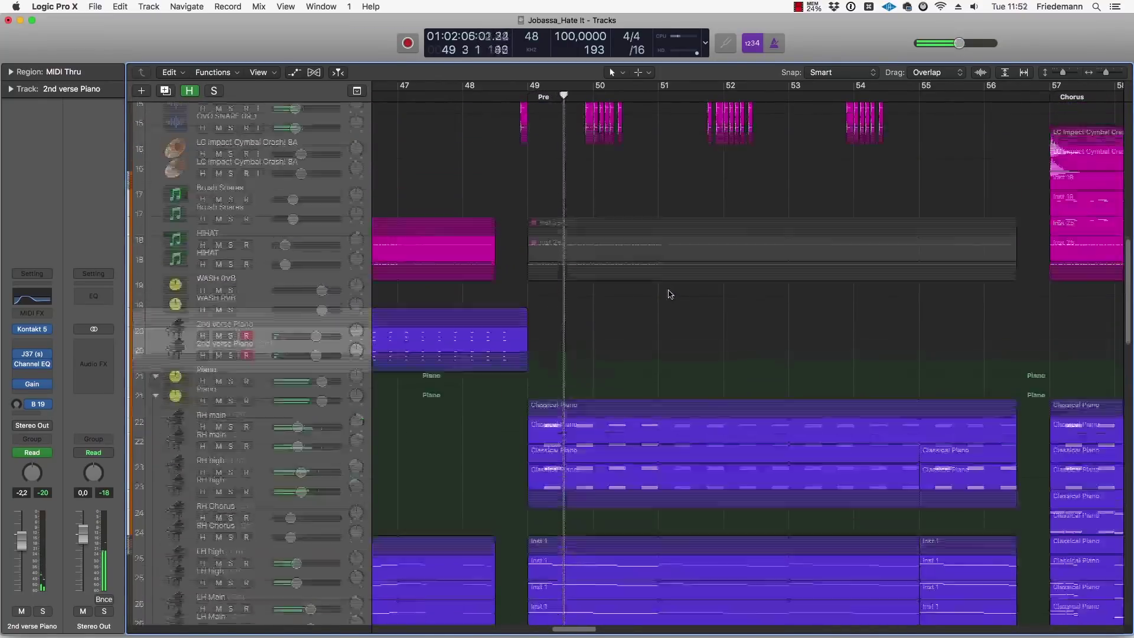
pyautogui.scroll(10, 670, 294)
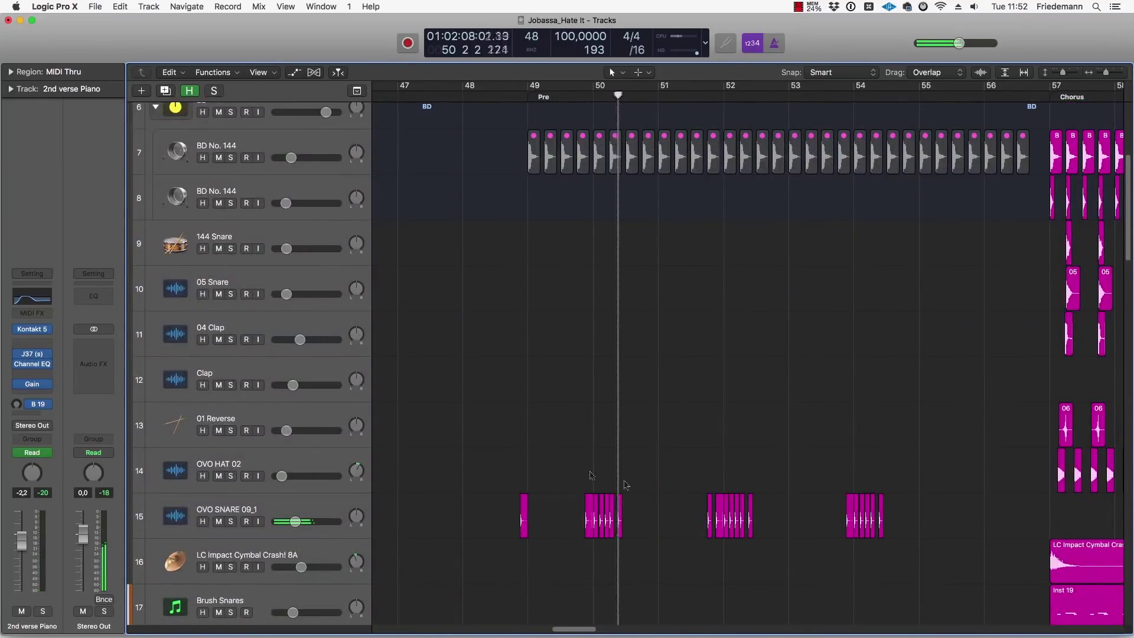
pyautogui.scroll(-5, 802, 483)
pyautogui.scroll(-5, 801, 483)
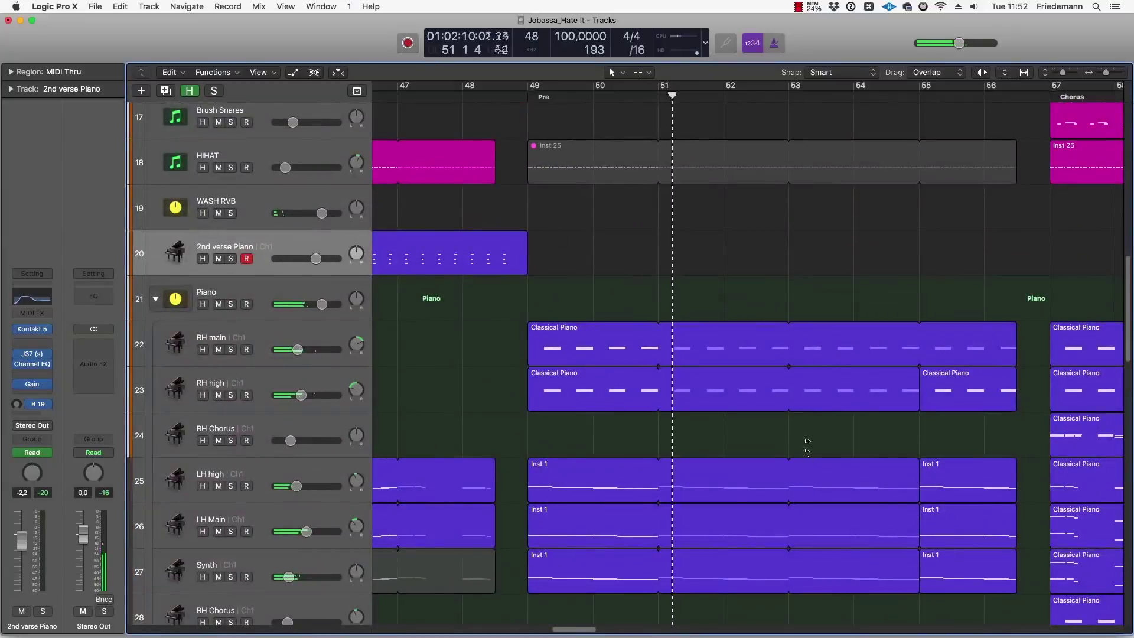
# Step: Show the Piano stack's automation and display its Channel EQ Low Cut Frequency, followed by the High Cut Frequency curve across the Pre section
pyautogui.click(343, 304)
pyautogui.press('a')
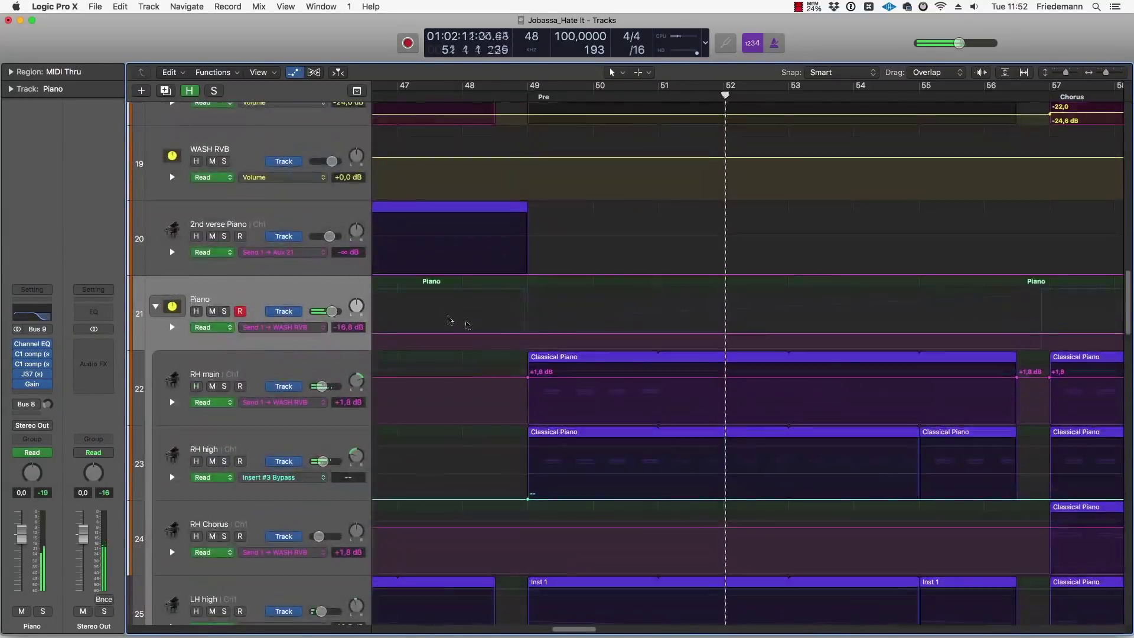
pyautogui.click(260, 328)
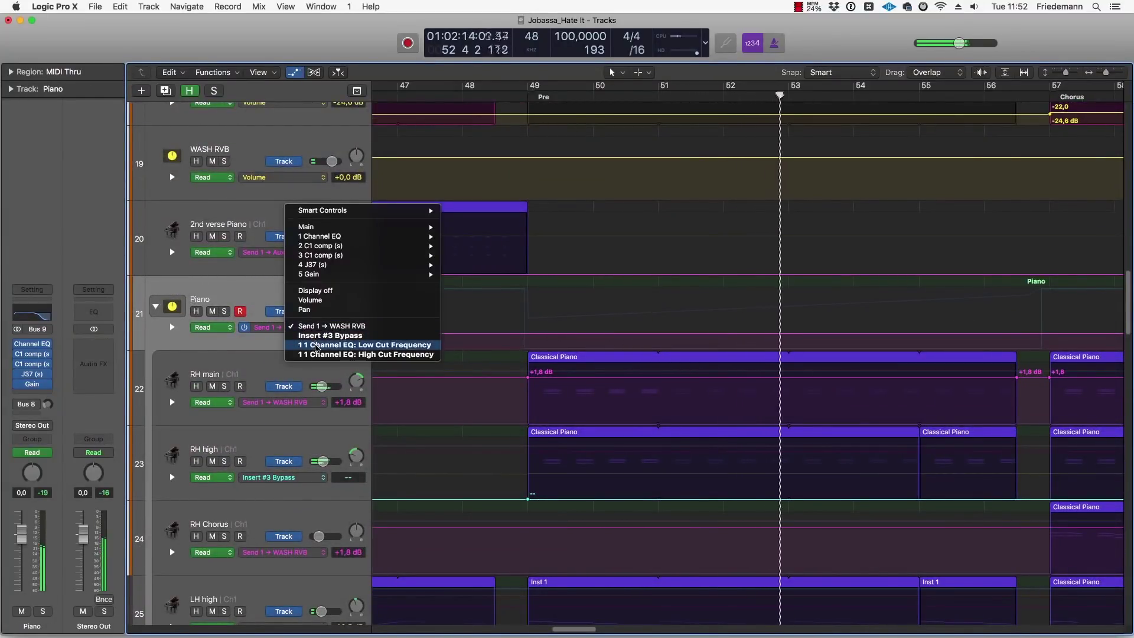
pyautogui.click(316, 346)
pyautogui.click(306, 328)
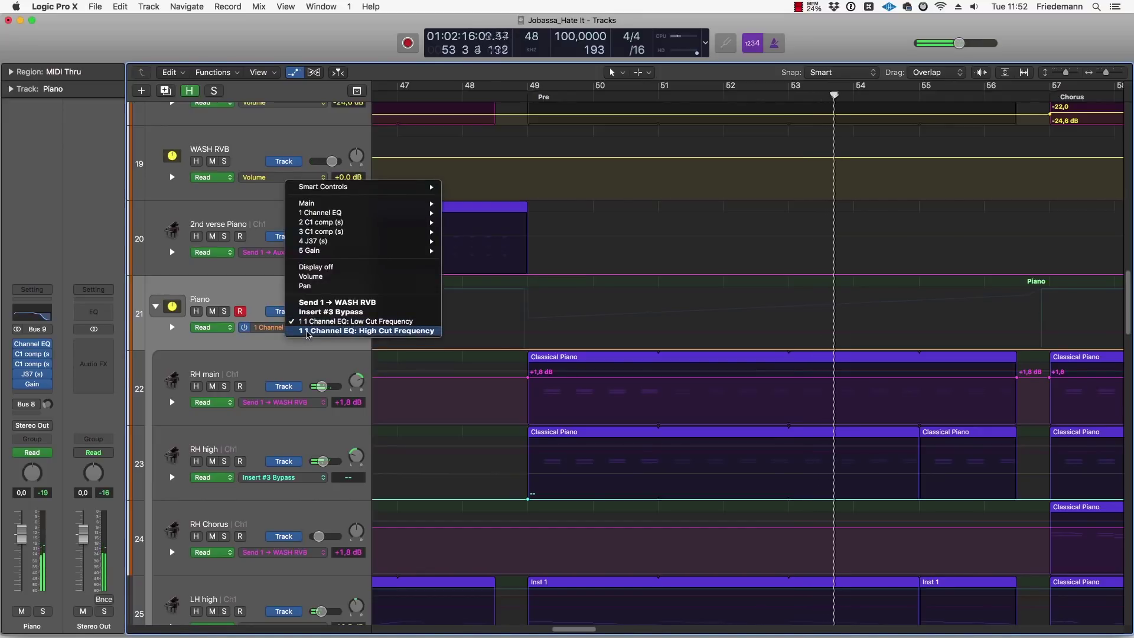
pyautogui.click(306, 331)
pyautogui.press('super+Left')
pyautogui.press('super+Left')
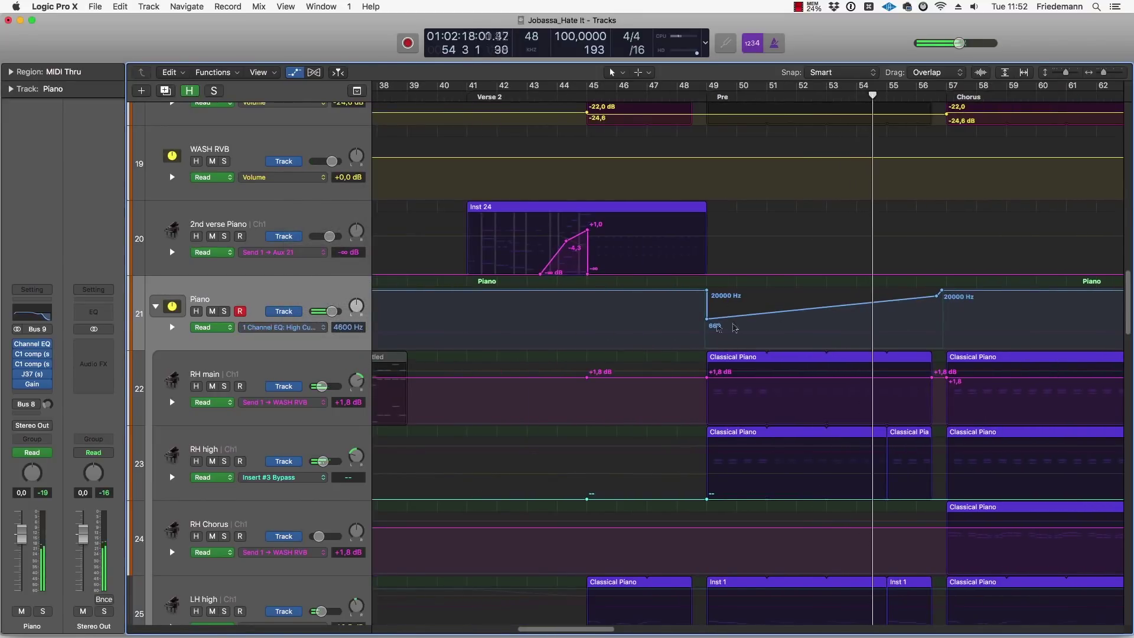
# Step: Briefly toggle solo on the Piano stack during the filter sweep, and hide the track automation
pyautogui.click(225, 312)
pyautogui.click(224, 311)
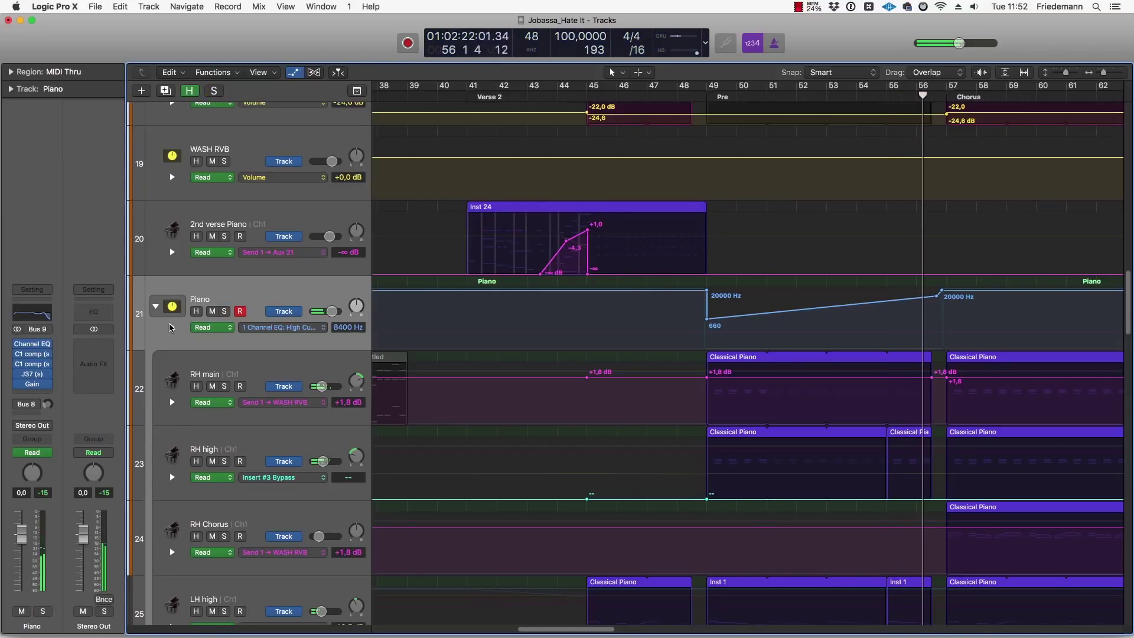
pyautogui.press('a')
# Step: Stop at the Chorus and inspect the Synth Bass track's volume automation across the Pre section, hiding it again when done
pyautogui.scroll(-10, 717, 397)
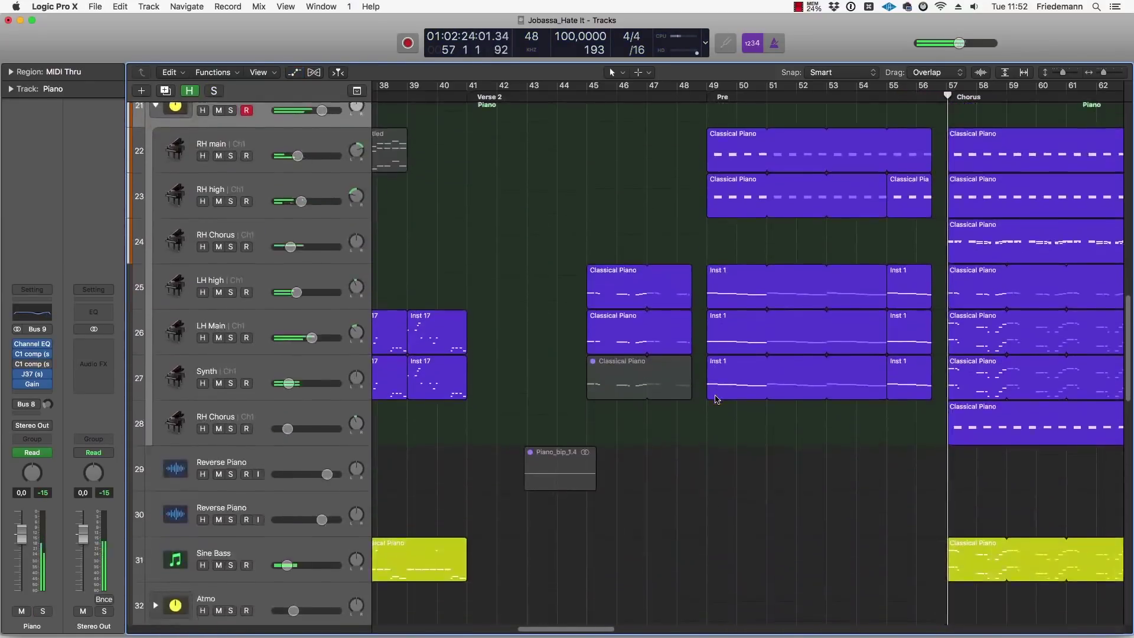
pyautogui.scroll(-2, 642, 405)
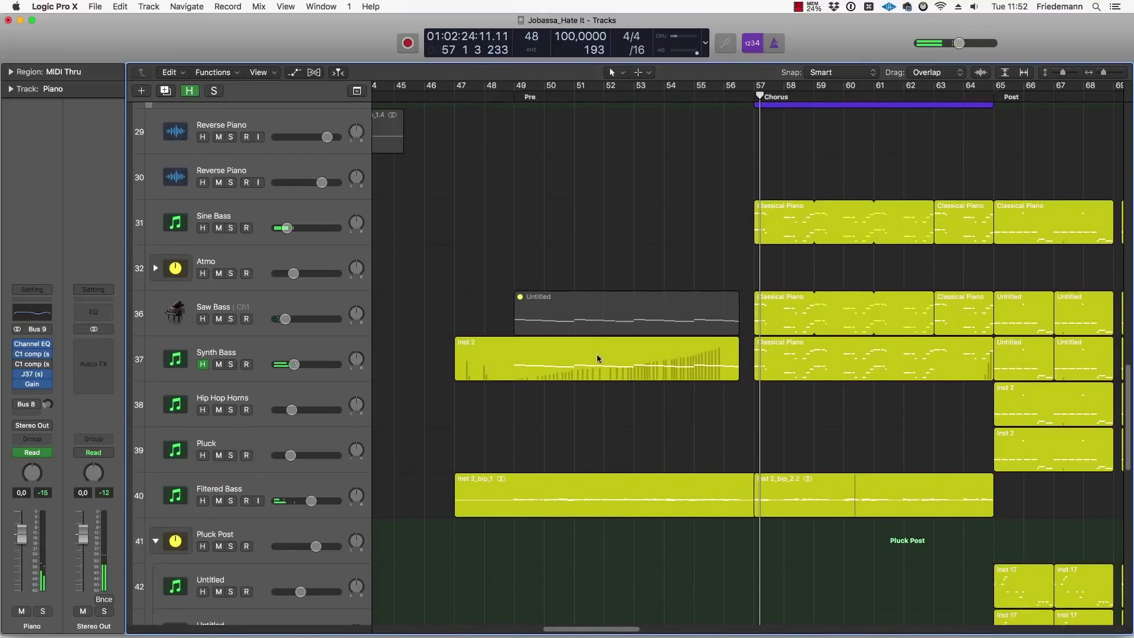
pyautogui.click(642, 358)
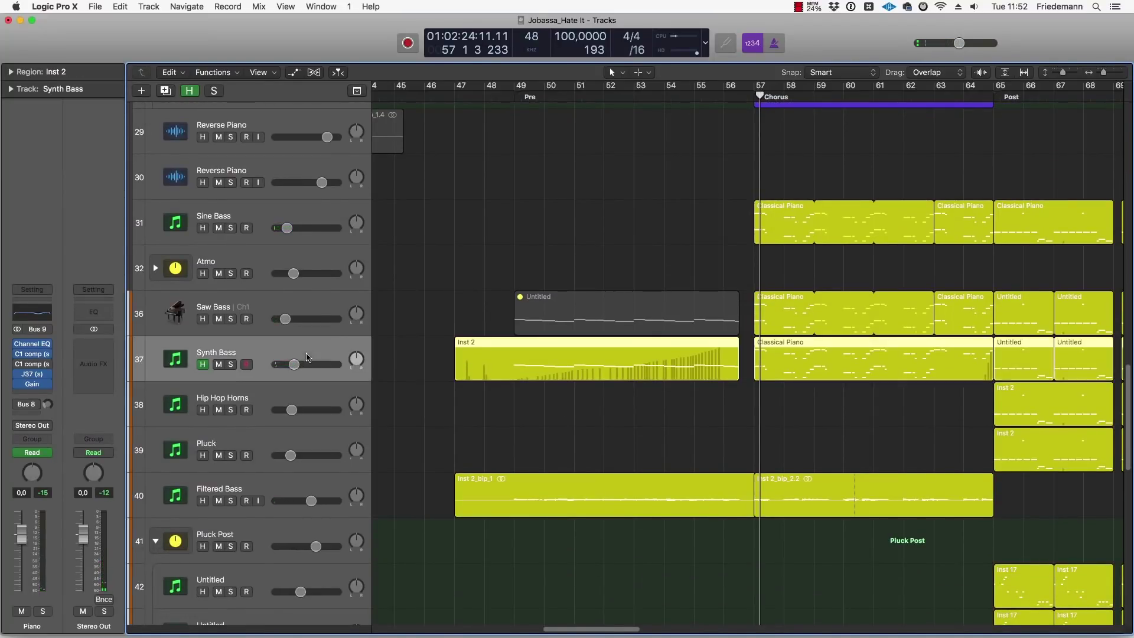
pyautogui.click(305, 357)
pyautogui.press('a')
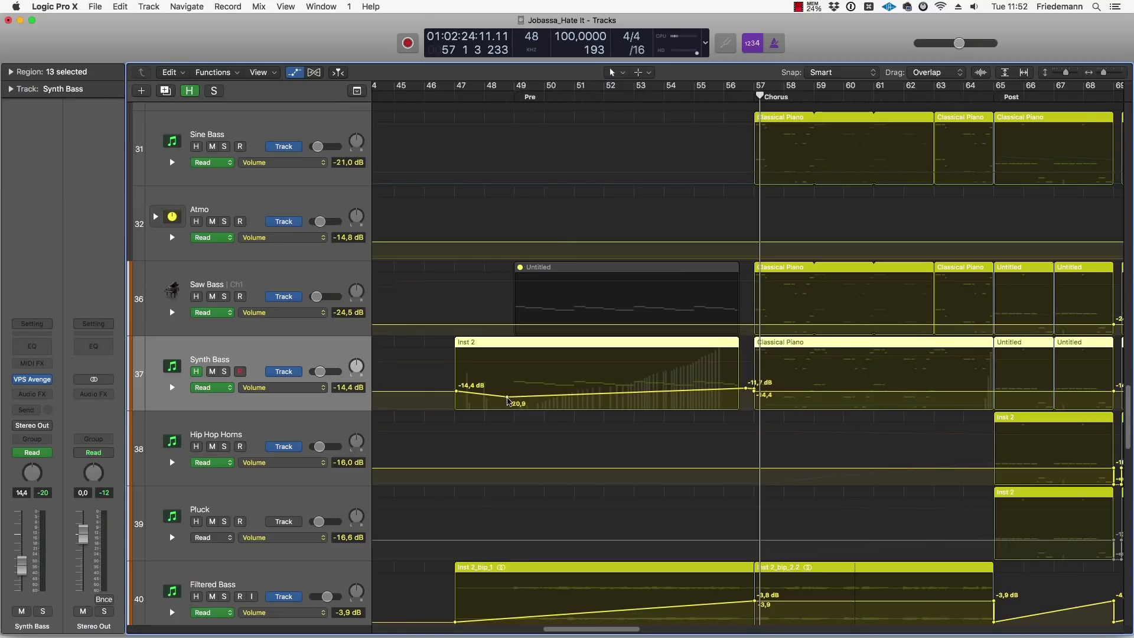
pyautogui.press('a')
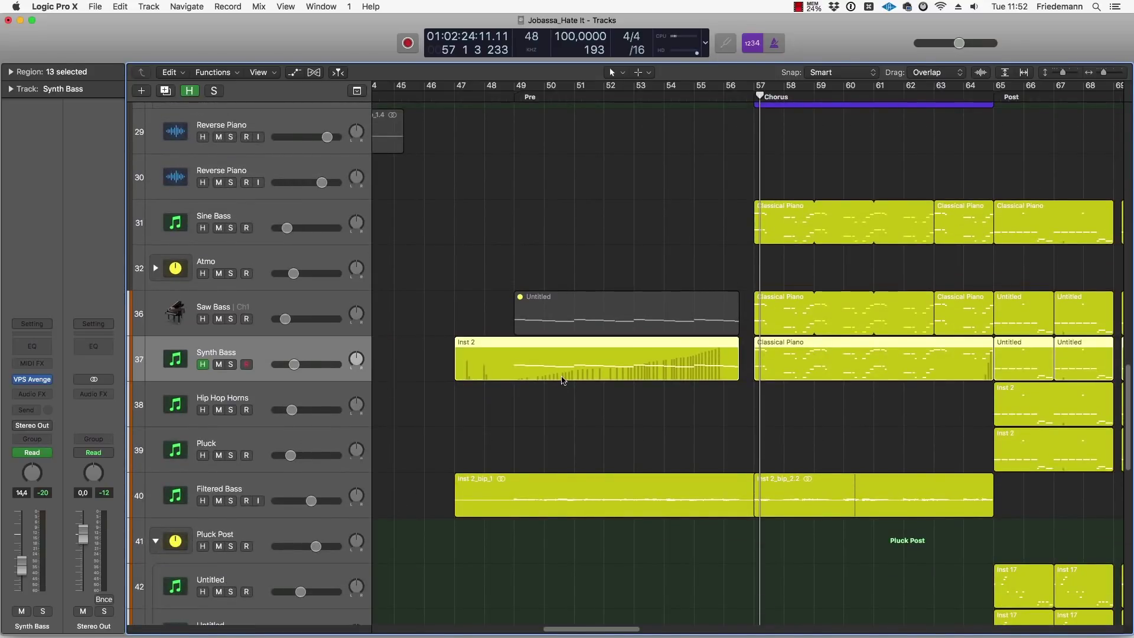
# Step: Inspect the Synth Bass region's Modulation lane in the Step Editor, and return to the arrangement with its regions deselected
pyautogui.doubleClick(562, 380)
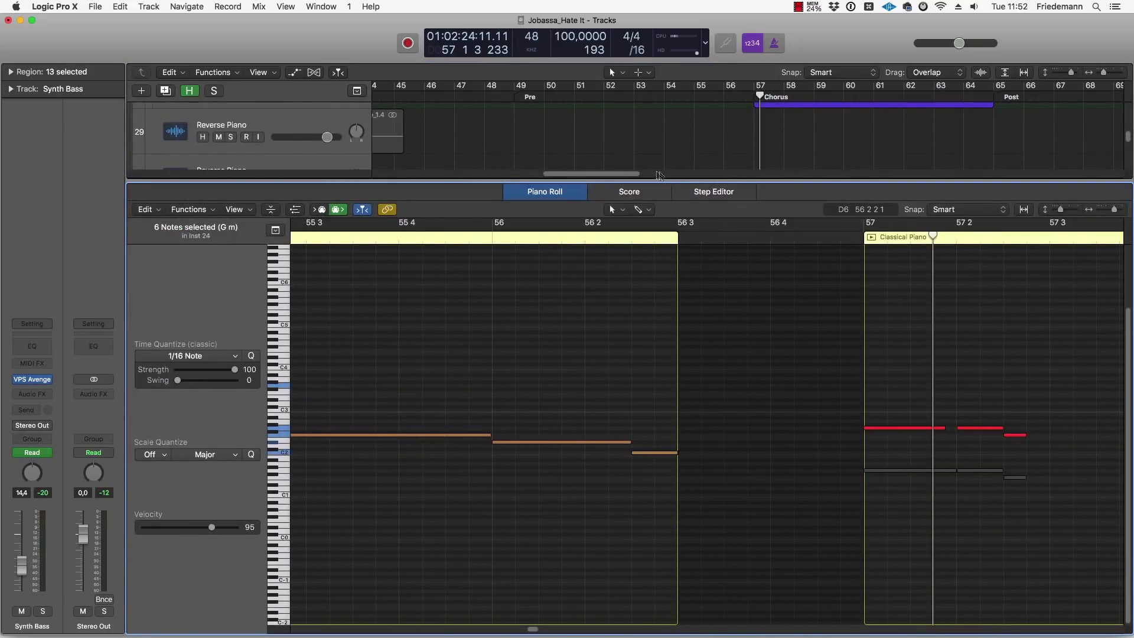
pyautogui.click(689, 196)
pyautogui.click(220, 283)
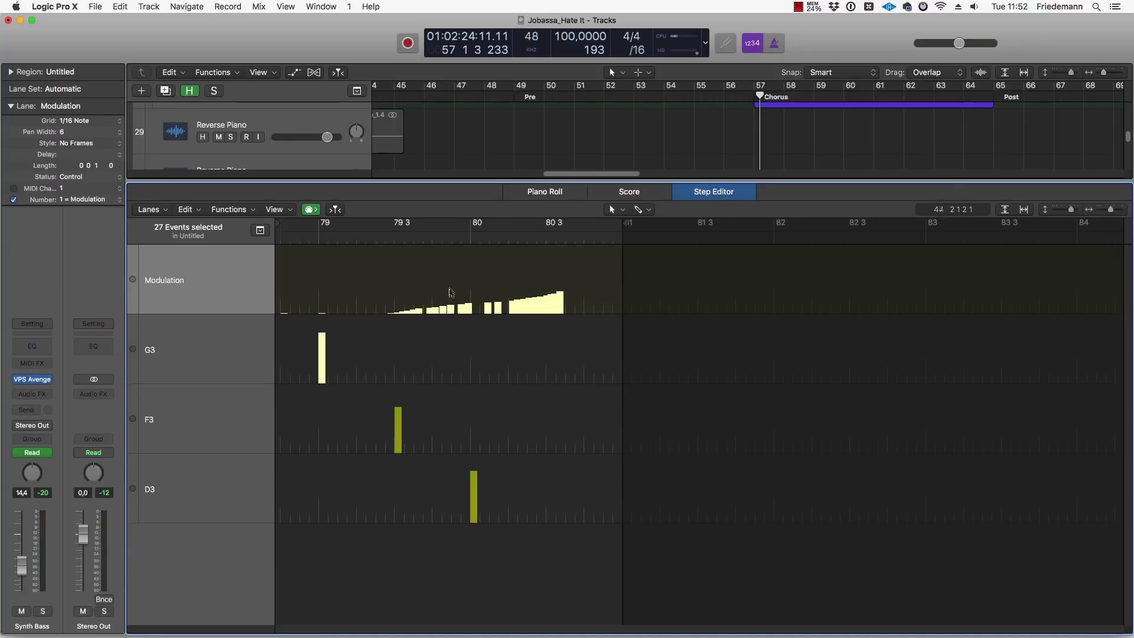
pyautogui.press('p')
pyautogui.press('p')
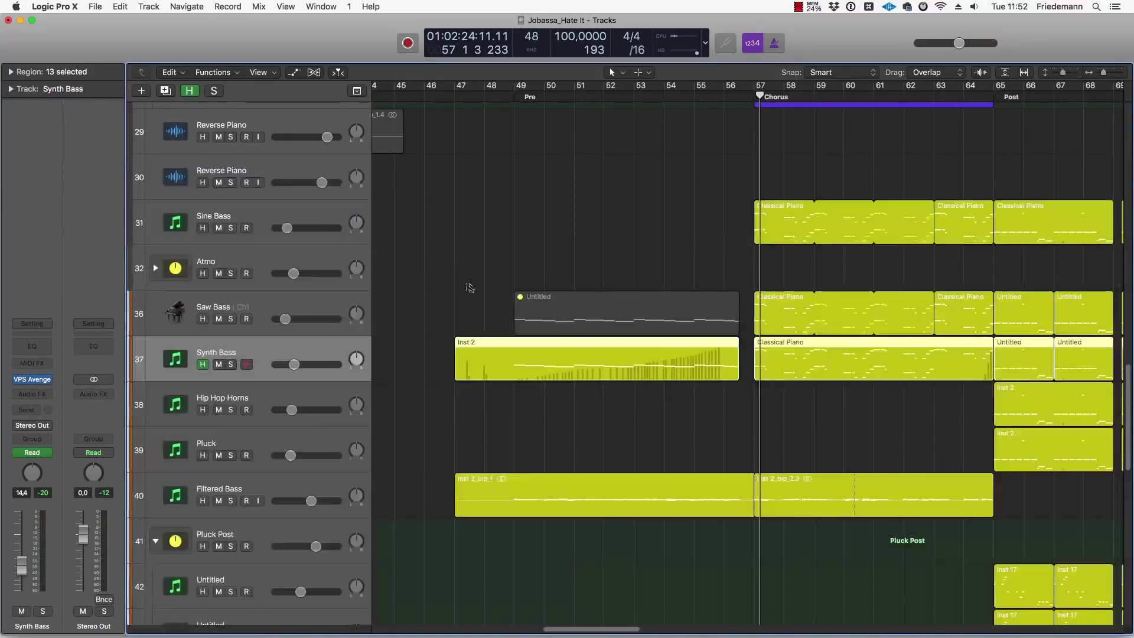
pyautogui.click(631, 390)
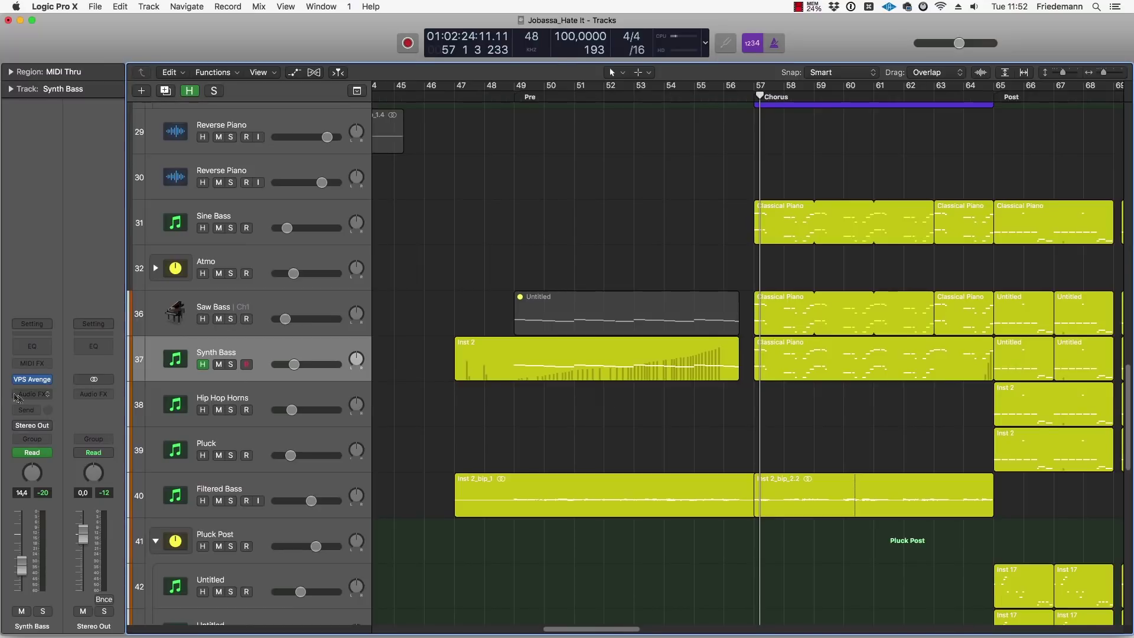
# Step: Select the Filtered Bass region in the Pre section and look over the Chorus tracks from drums to vocals
pyautogui.click(491, 496)
pyautogui.scroll(10, 597, 327)
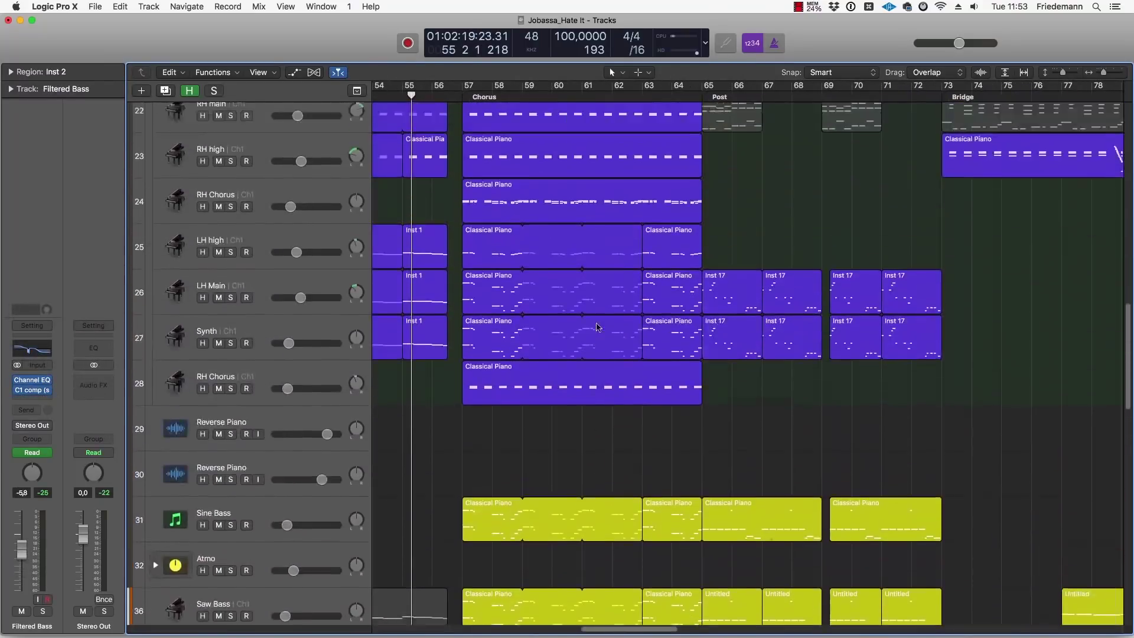
pyautogui.scroll(-10, 597, 327)
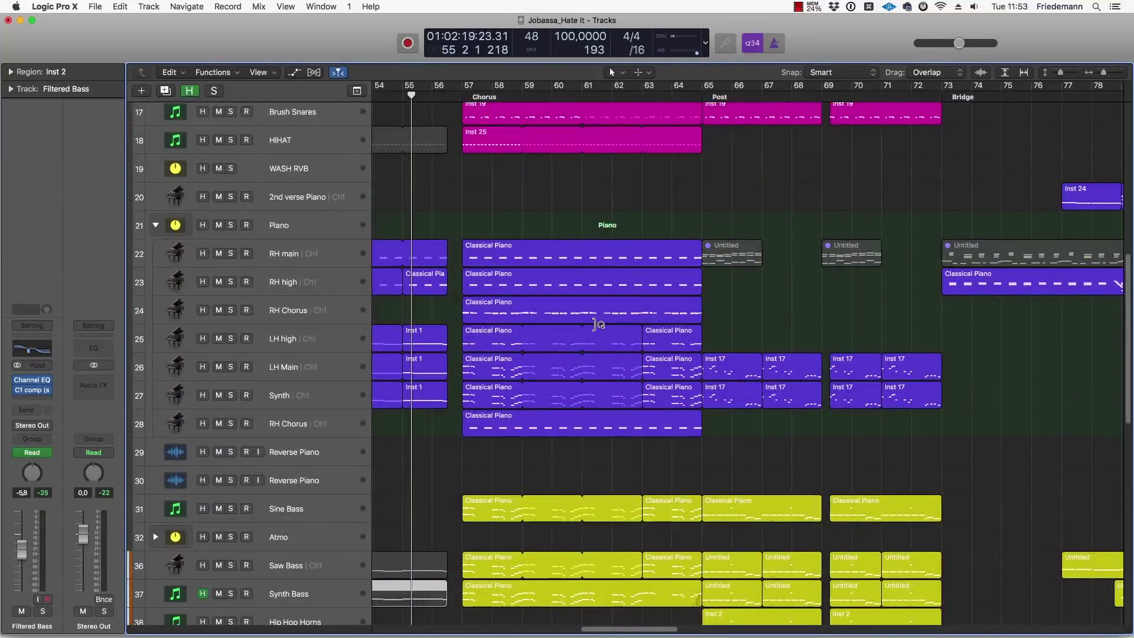
pyautogui.scroll(-10, 595, 328)
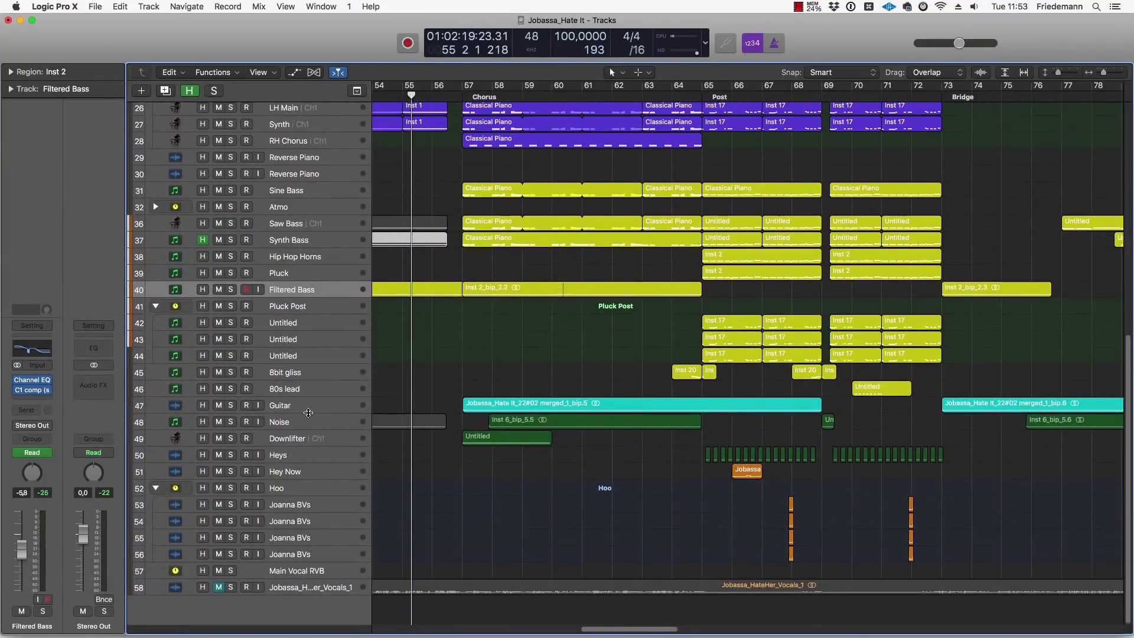
# Step: Select the Guitar track, move the playhead to the Chorus start at bar 57, and play the guitar soloed
pyautogui.click(308, 413)
pyautogui.hotkey('alt', '.')
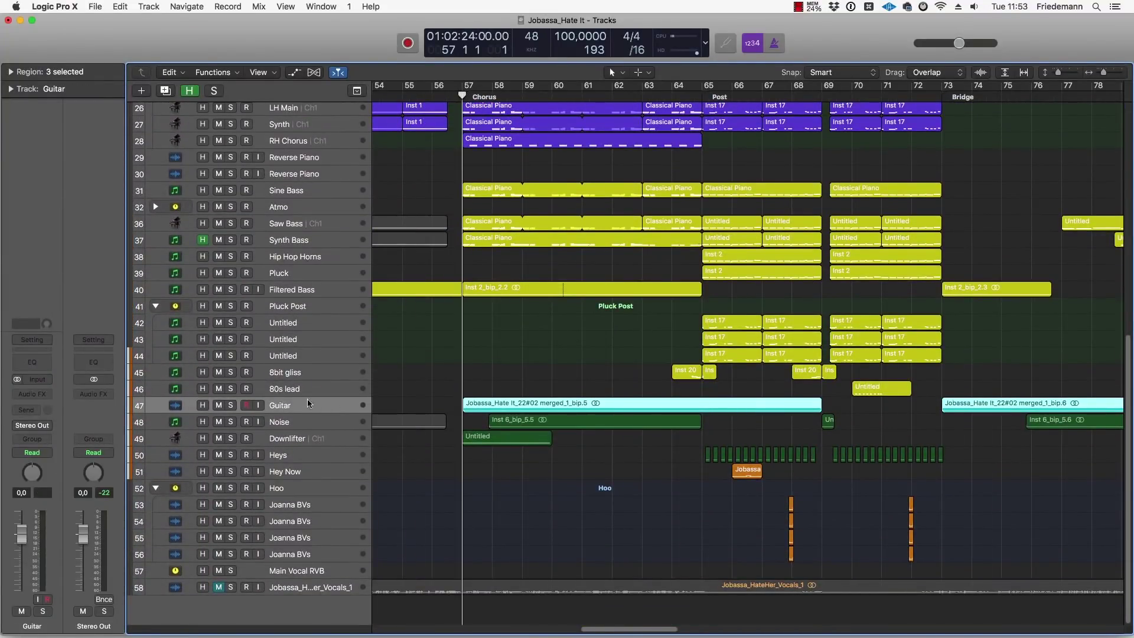
pyautogui.click(230, 406)
pyautogui.press('space')
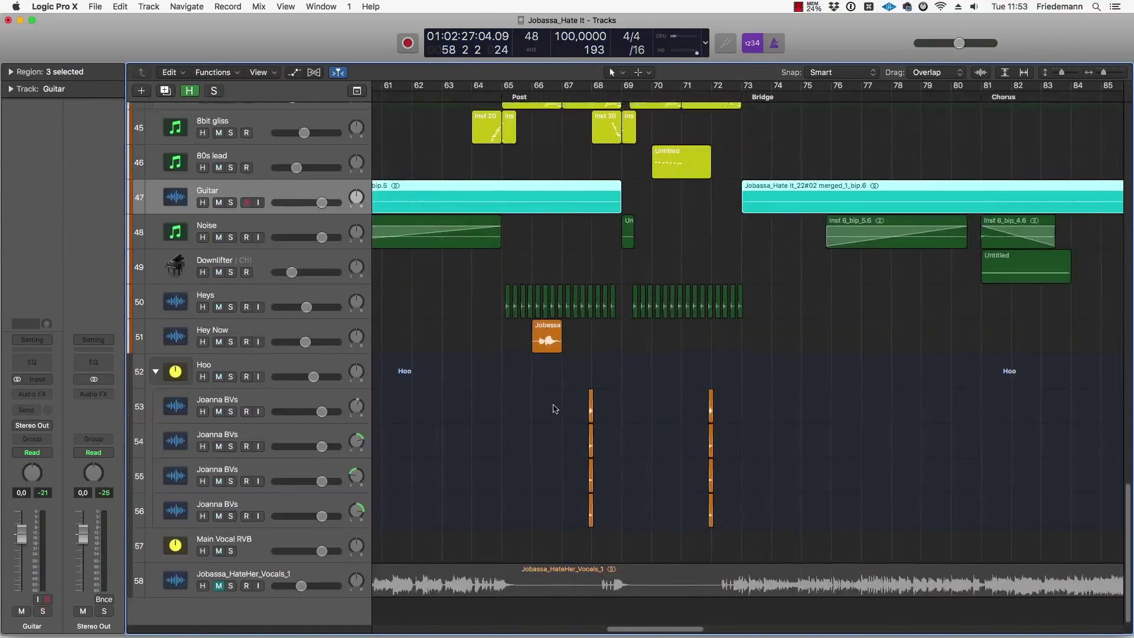
# Step: Move the playhead to the Bridge at bar 73 and play the Filtered Bass soloed, clearing its solo when done
pyautogui.scroll(10, 556, 409)
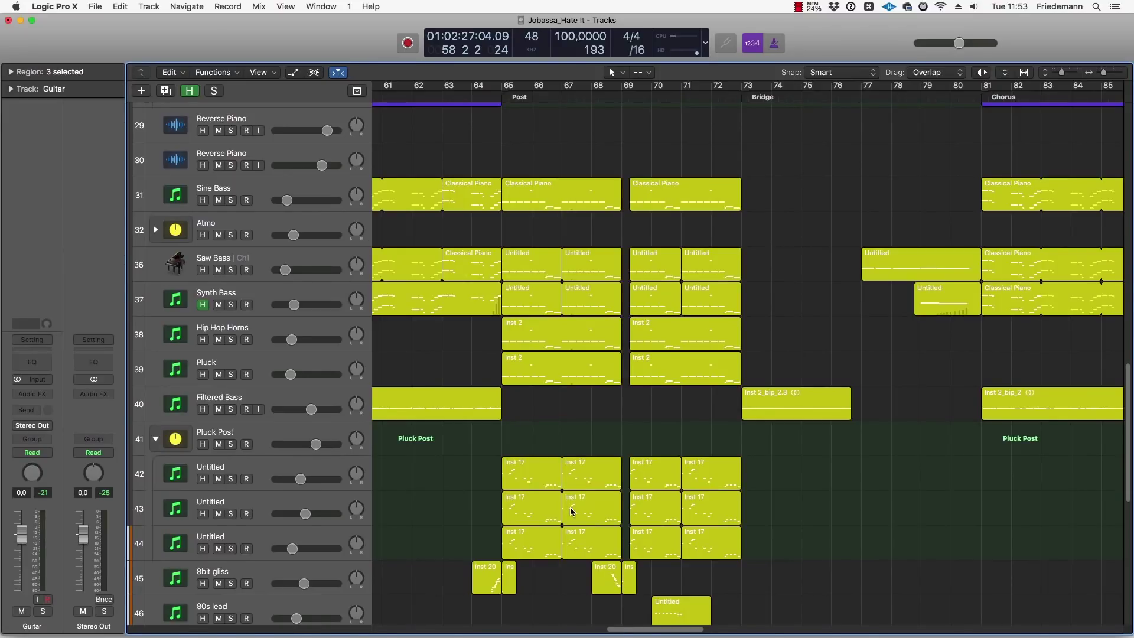
pyautogui.hscroll(5, 572, 512)
pyautogui.click(593, 96)
pyautogui.click(230, 410)
pyautogui.press('space')
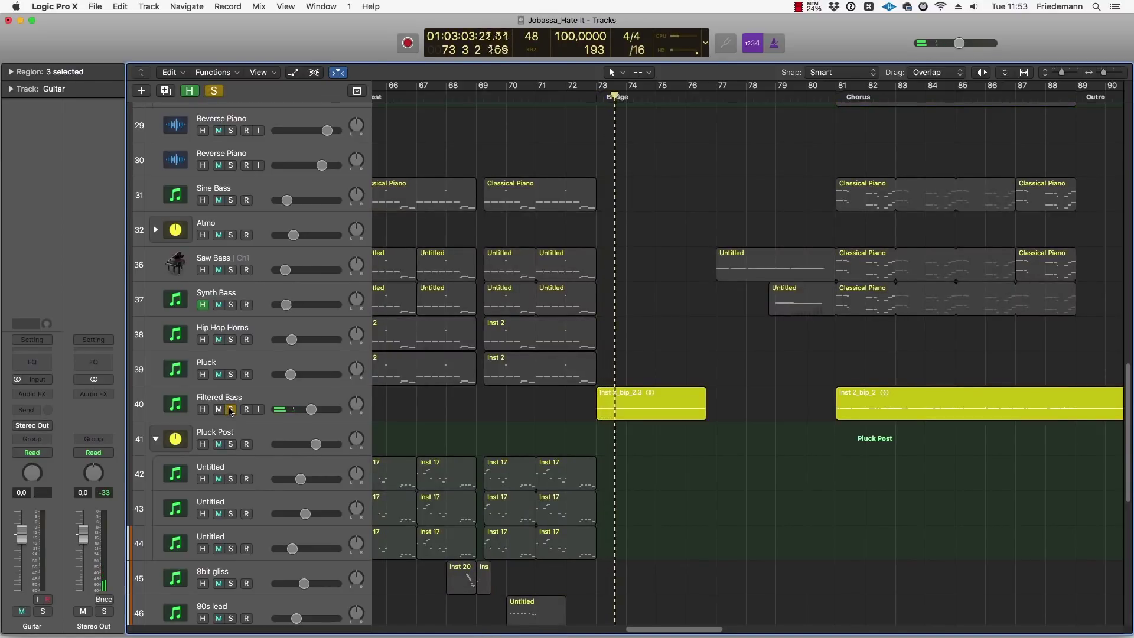
pyautogui.click(230, 409)
# Step: Solo the Noise track to hear its riser in the Bridge, and select the track and clear its solo when done
pyautogui.press('super+Down')
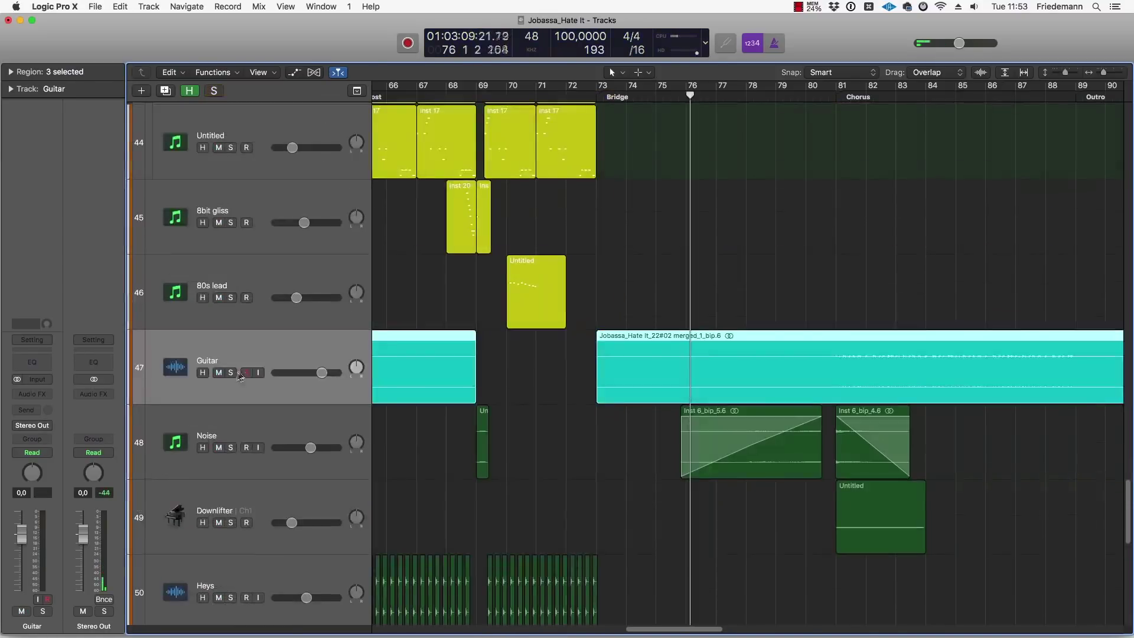
pyautogui.click(230, 447)
pyautogui.scroll(-3, 289, 454)
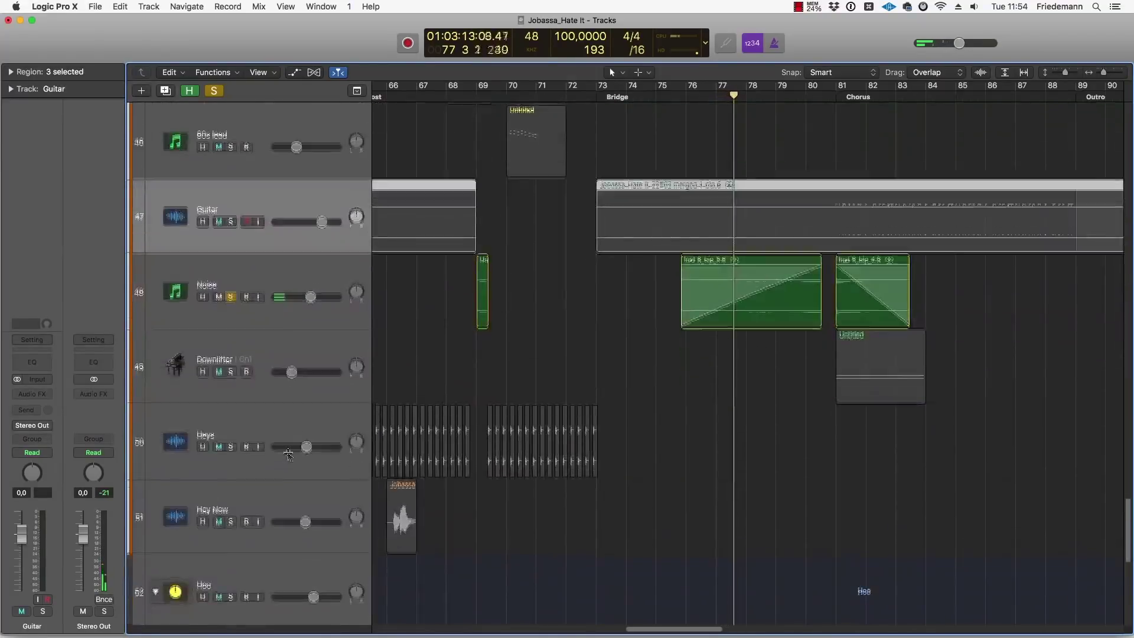
pyautogui.scroll(-5, 288, 454)
pyautogui.scroll(5, 269, 393)
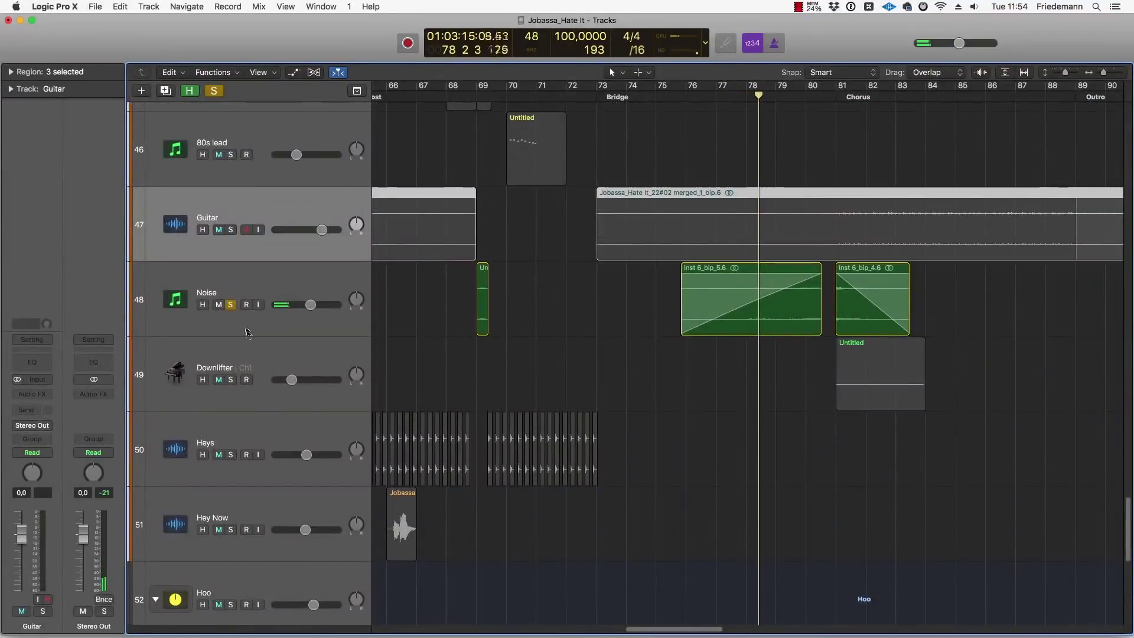
pyautogui.click(247, 332)
pyautogui.press('s')
# Step: Point out the Saw Bass region in the Bridge, and open the Bridge's RH high piano region in the Piano Roll
pyautogui.press('z')
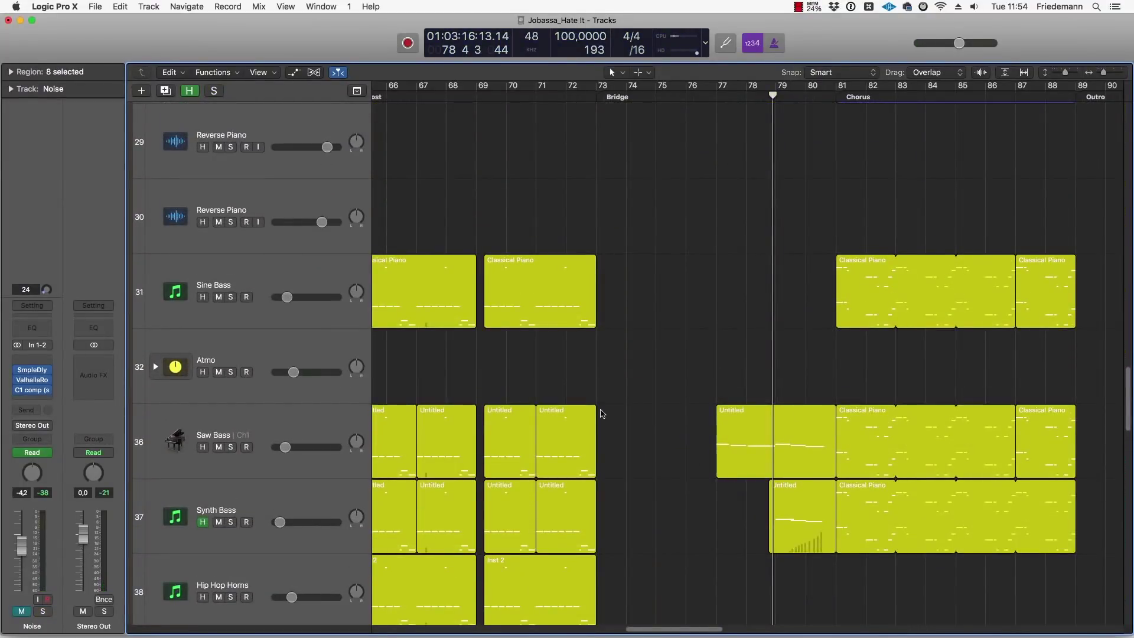
pyautogui.moveTo(696, 426)
pyautogui.mouseDown()
pyautogui.moveTo(800, 526)
pyautogui.moveTo(741, 527)
pyautogui.moveTo(757, 468)
pyautogui.mouseUp()
pyautogui.scroll(15, 795, 523)
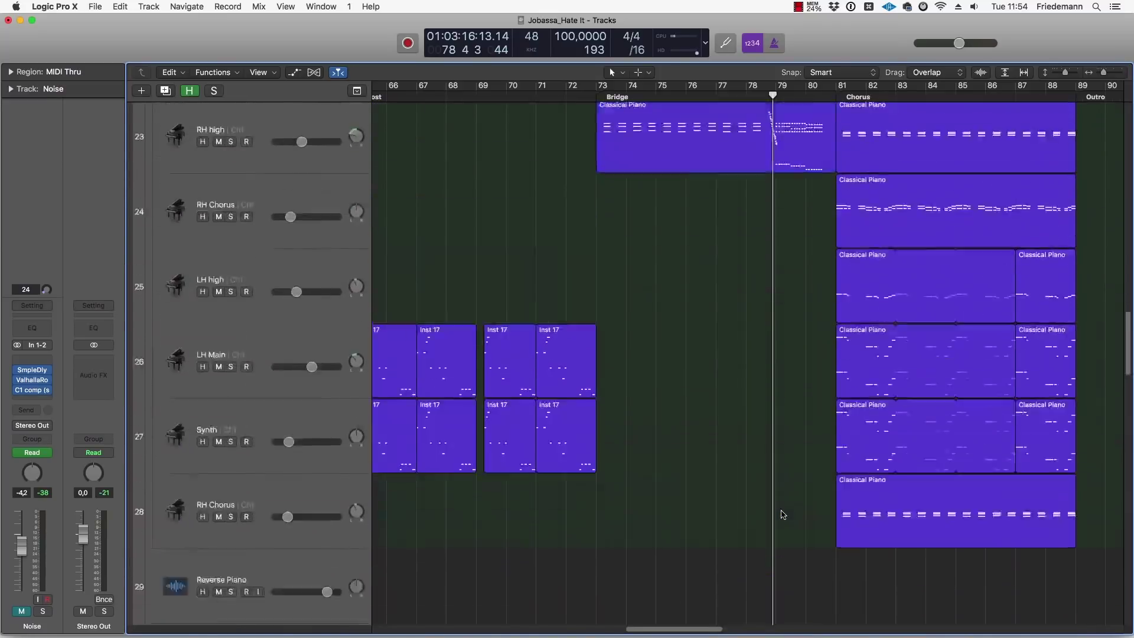
pyautogui.doubleClick(617, 392)
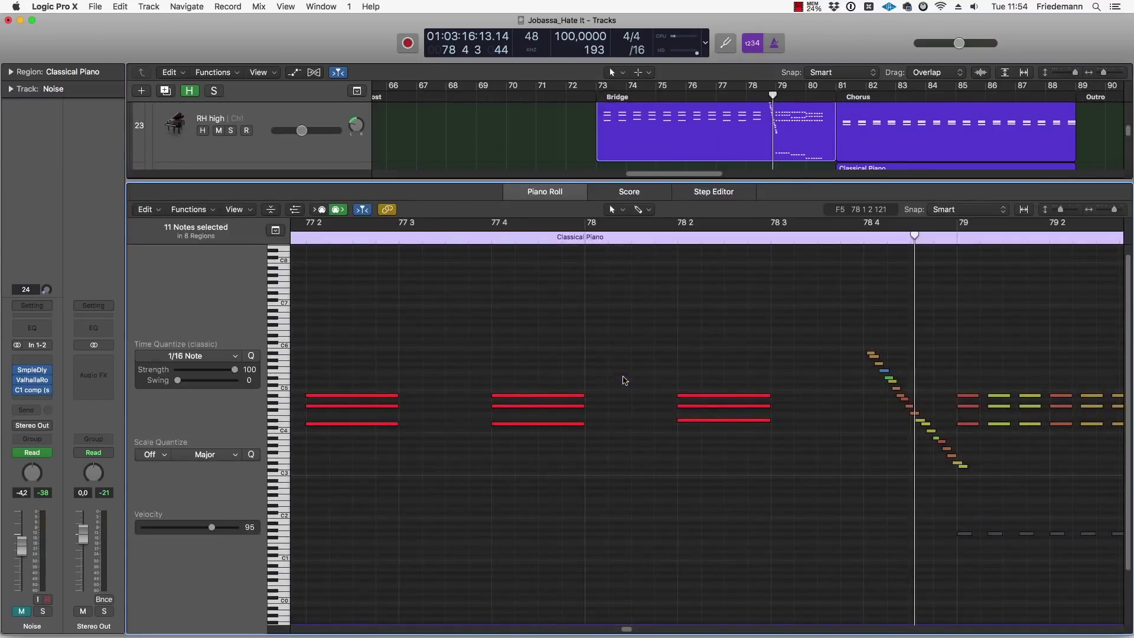
# Step: Play the Bridge's RH high notes from the descending run and examine the repeated chords up to bar 80
pyautogui.scroll(-5, 724, 426)
pyautogui.hotkey('shift', 'space')
pyautogui.hscroll(10, 830, 439)
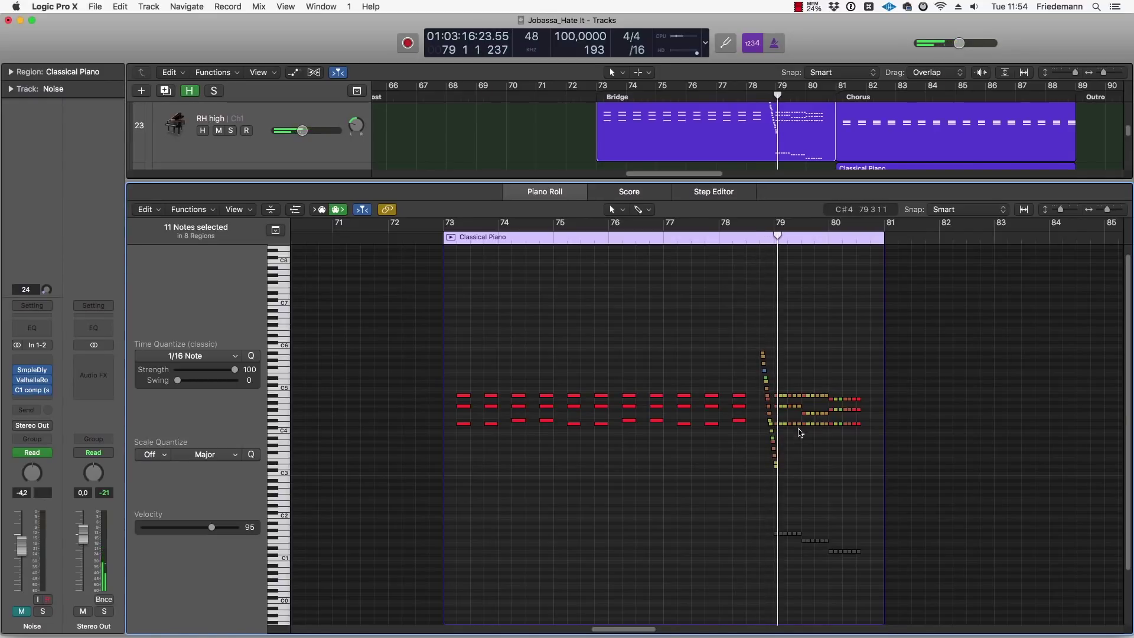
pyautogui.scroll(5, 729, 430)
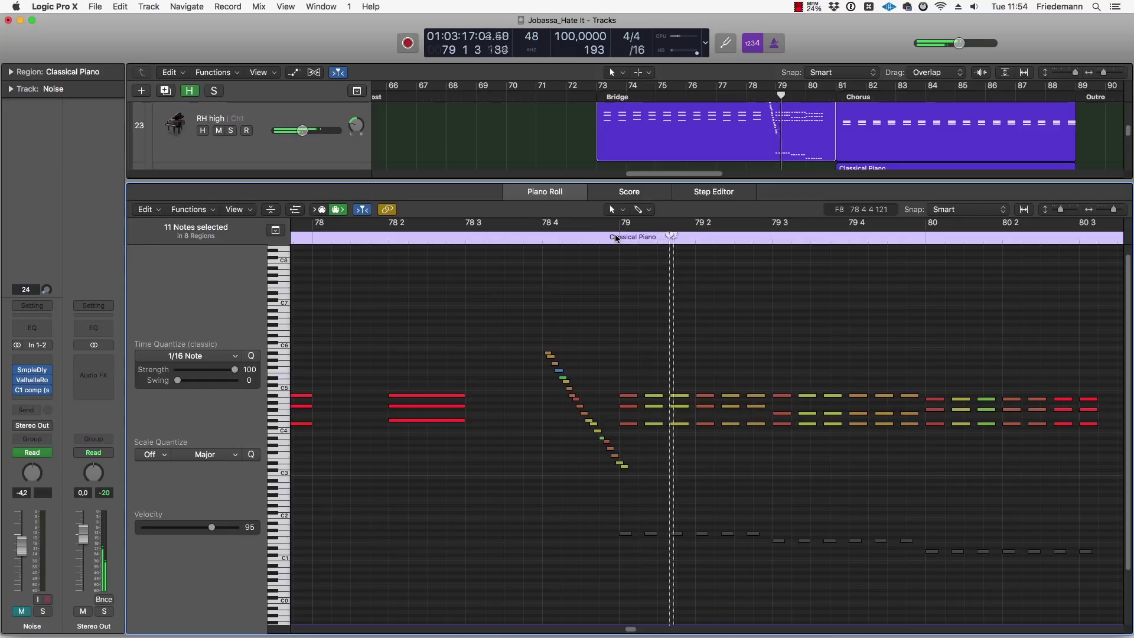
pyautogui.scroll(-3, 651, 353)
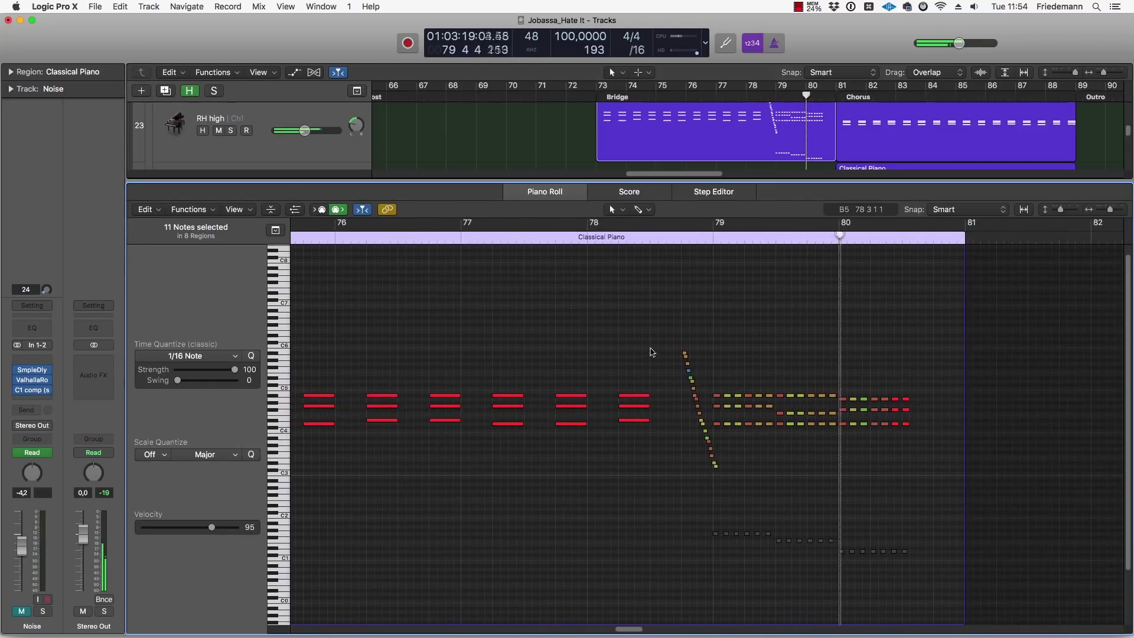
pyautogui.press('space')
# Step: Close the editor pane, deselect the piano region, and go up the arrangement to the drum tracks in the Bridge
pyautogui.click(696, 188)
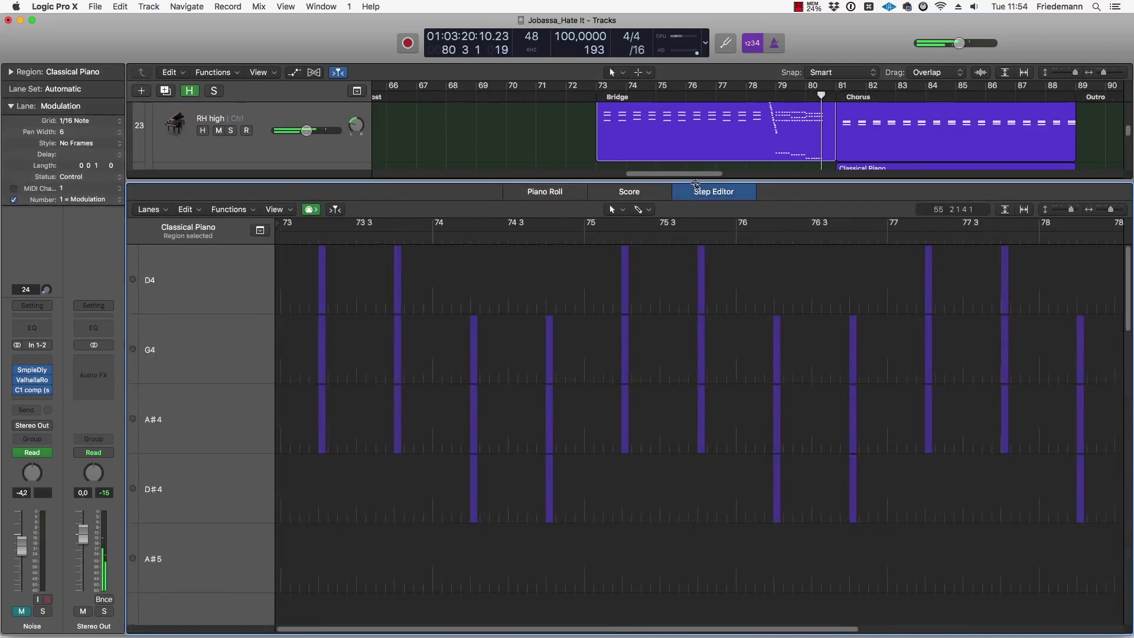
pyautogui.press('e')
pyautogui.scroll(3, 707, 357)
pyautogui.click(707, 357)
pyautogui.scroll(3, 707, 370)
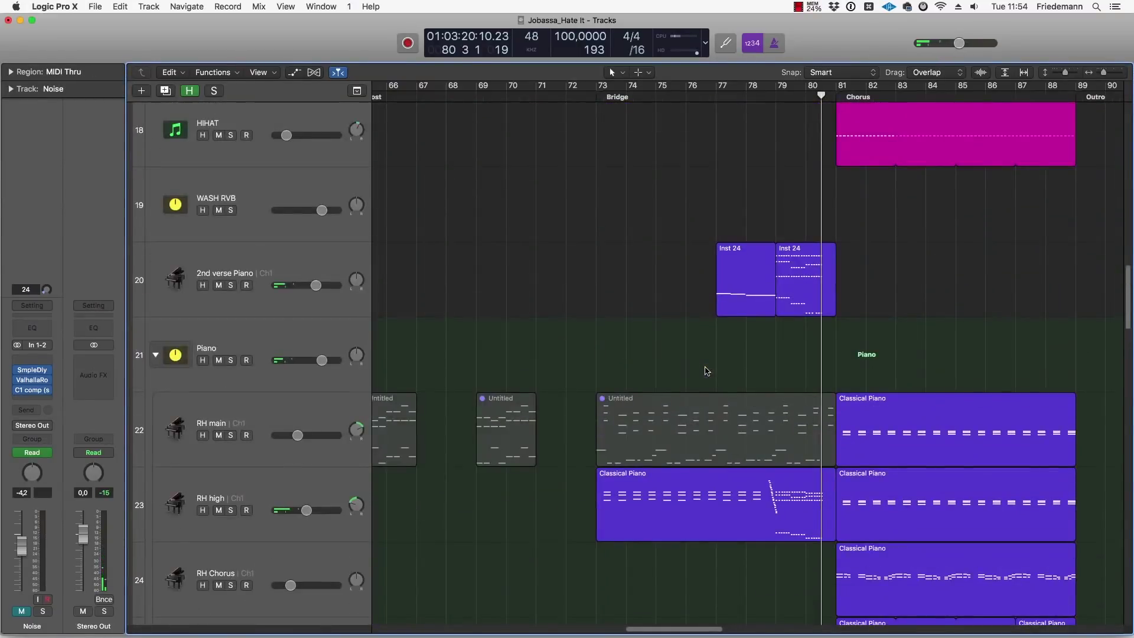
pyautogui.scroll(9, 707, 370)
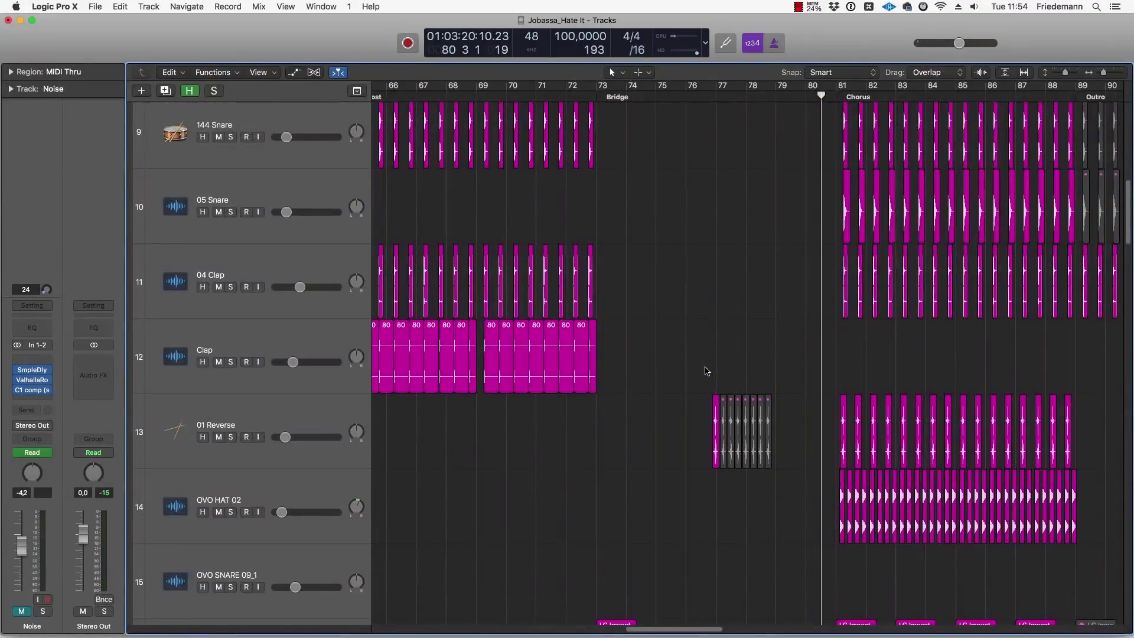
# Step: Select the first 06 Reverse region near bar 77 on the 01 Reverse track and inspect it close up
pyautogui.click(714, 431)
pyautogui.press('z')
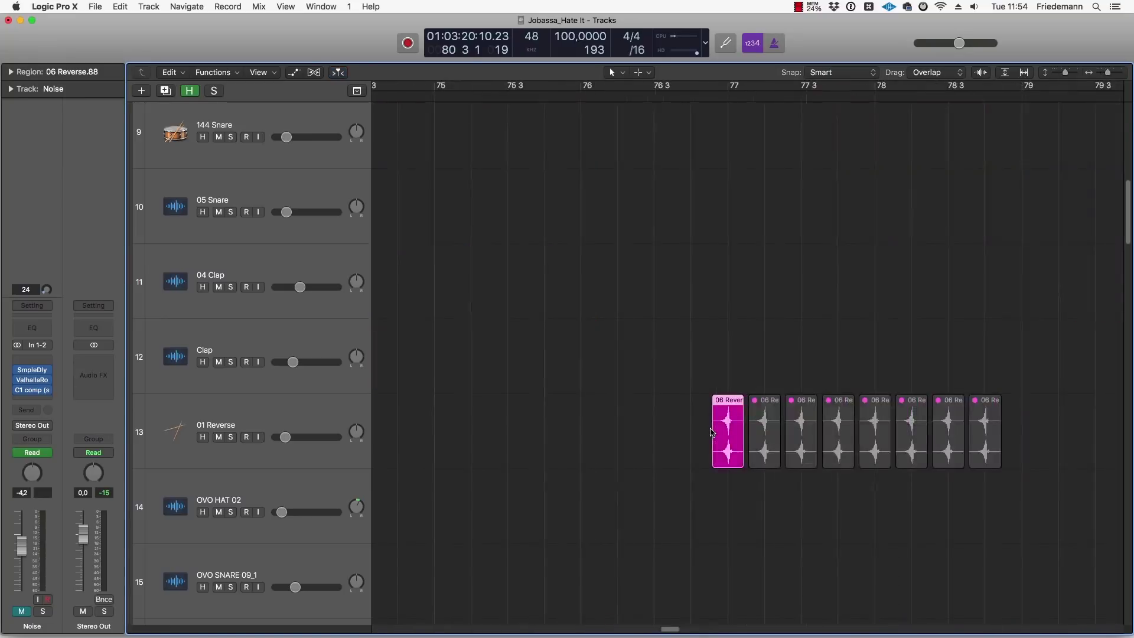
pyautogui.scroll(4, 711, 427)
pyautogui.scroll(4, 711, 426)
pyautogui.press('z')
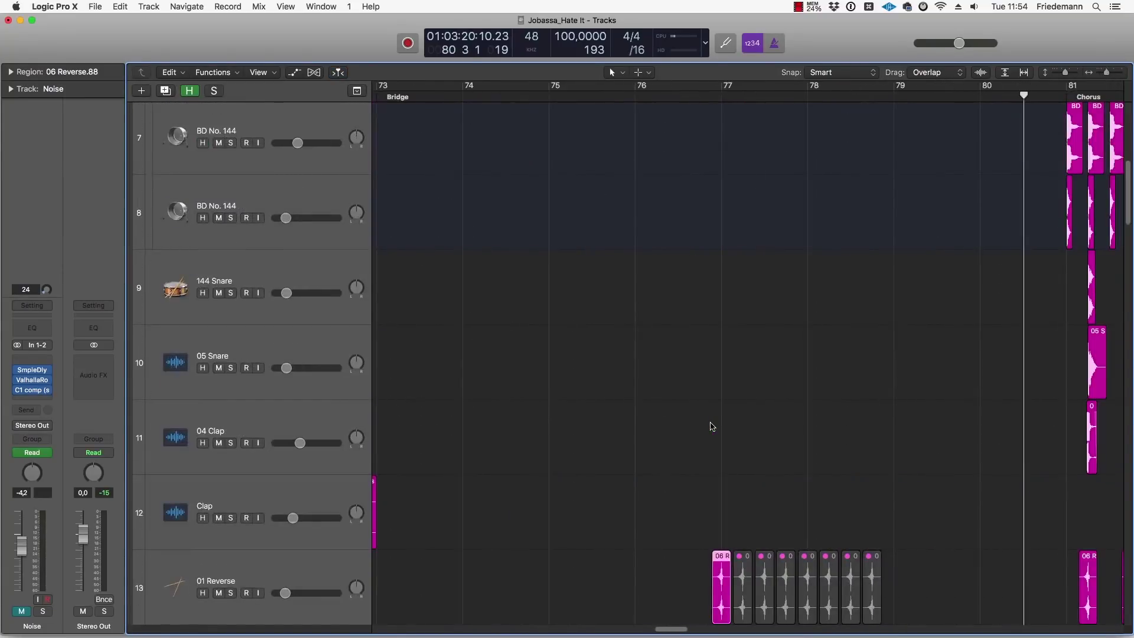
# Step: Select both Inst 24 regions on the 2nd verse Piano track in the Bridge and play them with the RH high piano
pyautogui.scroll(-10, 715, 428)
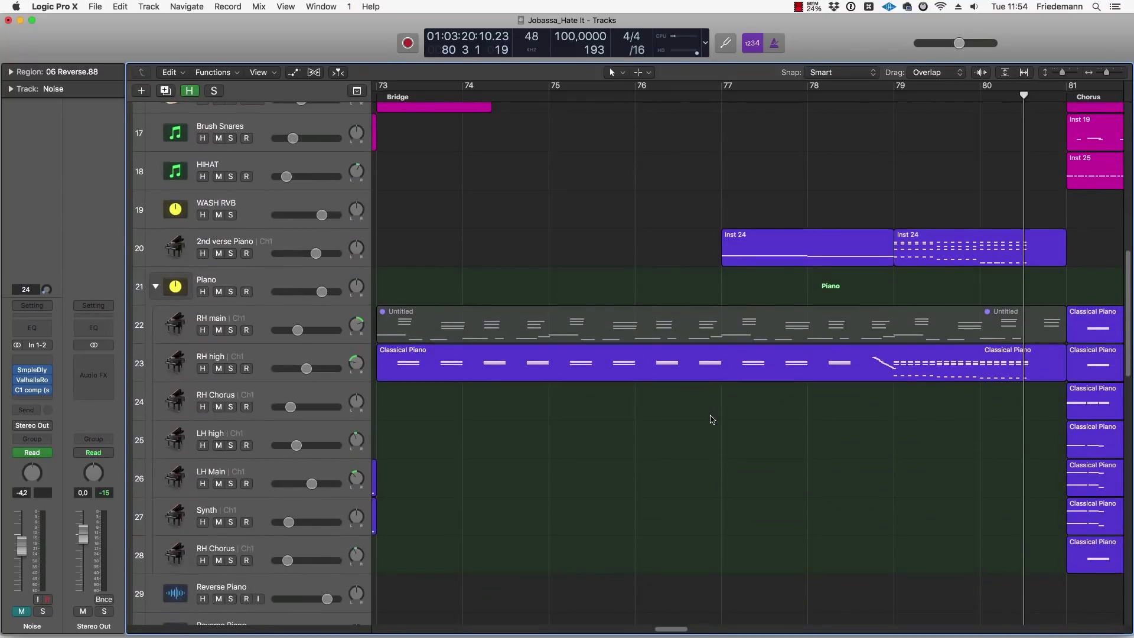
pyautogui.scroll(-2, 712, 420)
pyautogui.moveTo(652, 244); pyautogui.dragTo(885, 248)
pyautogui.press('space')
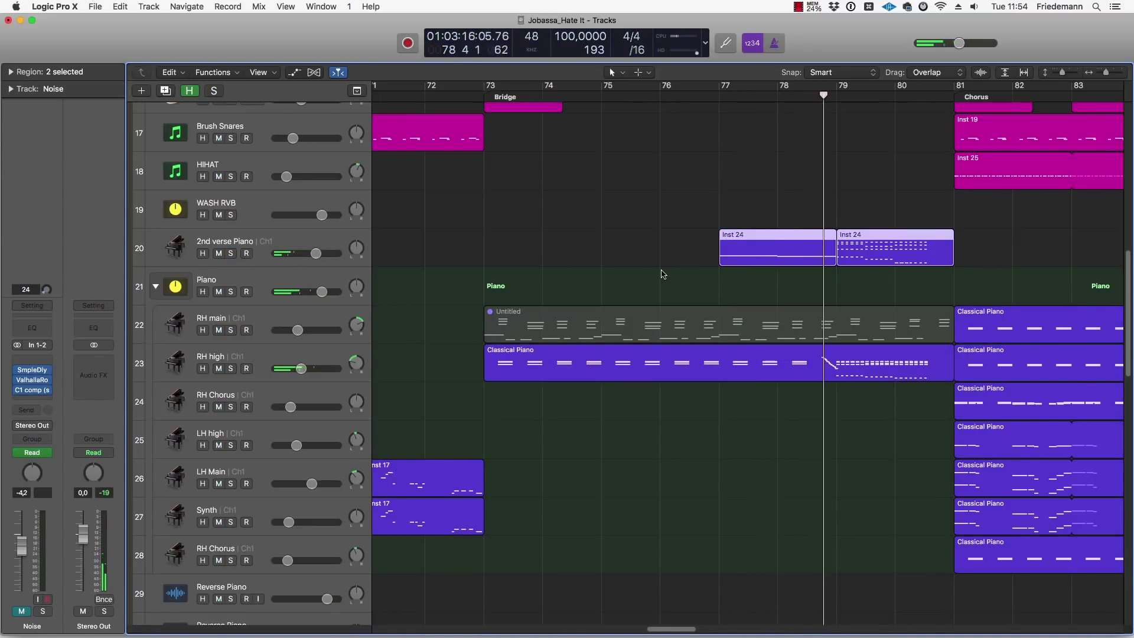
pyautogui.hscroll(5, 661, 274)
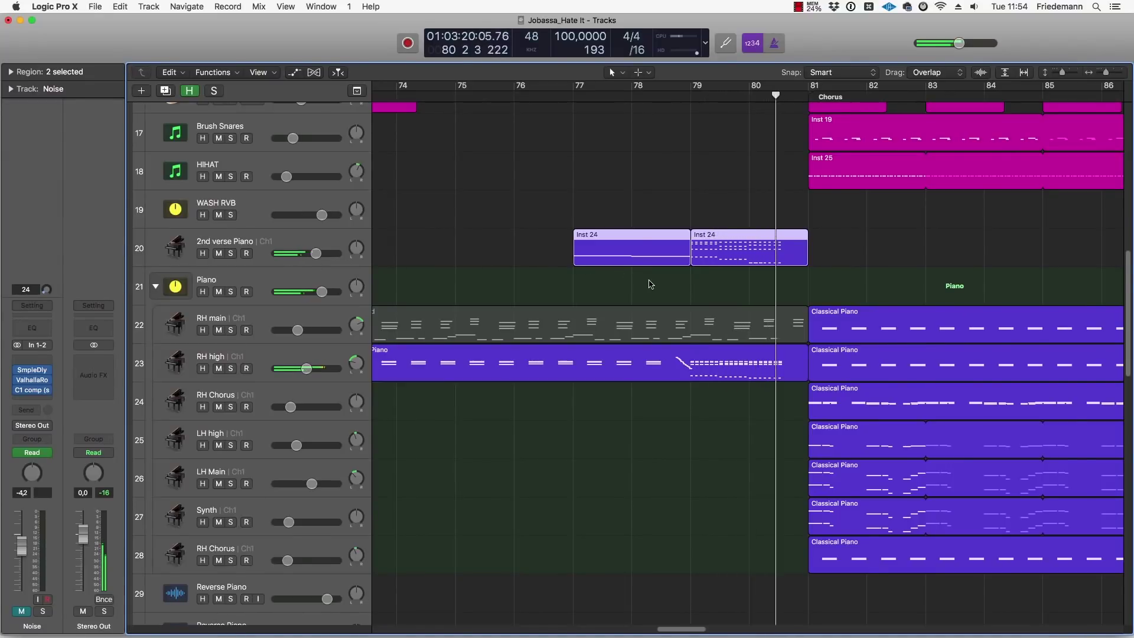
pyautogui.press('super+Left')
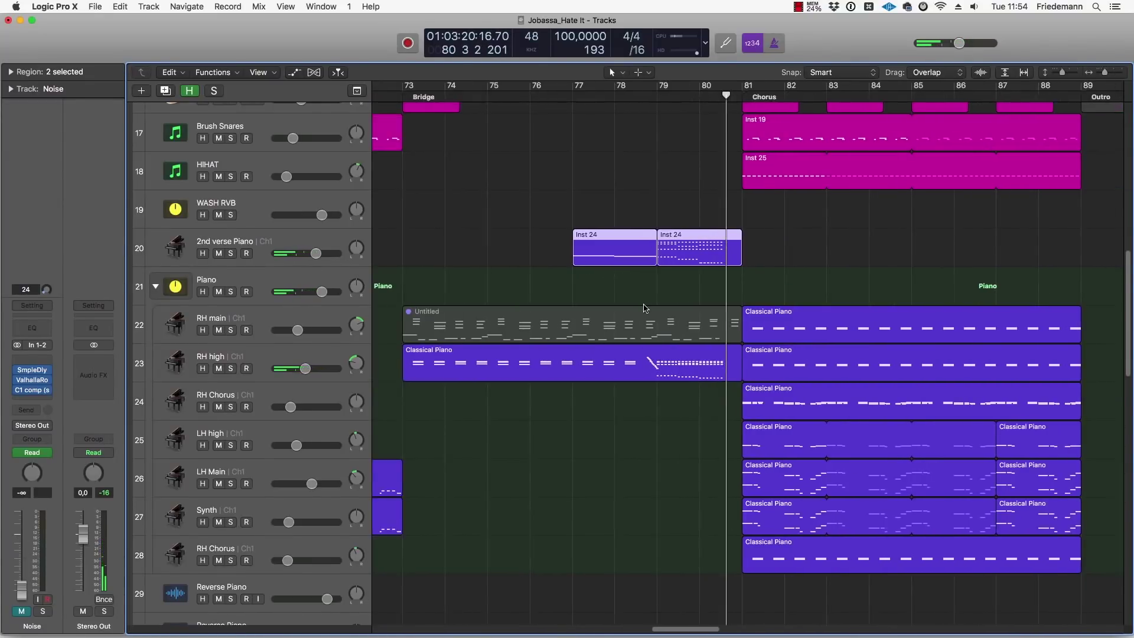
# Step: Move the playhead to the Outro at bar 89 and play the Guitar soloed, clearing its solo during playback
pyautogui.press('super+Up')
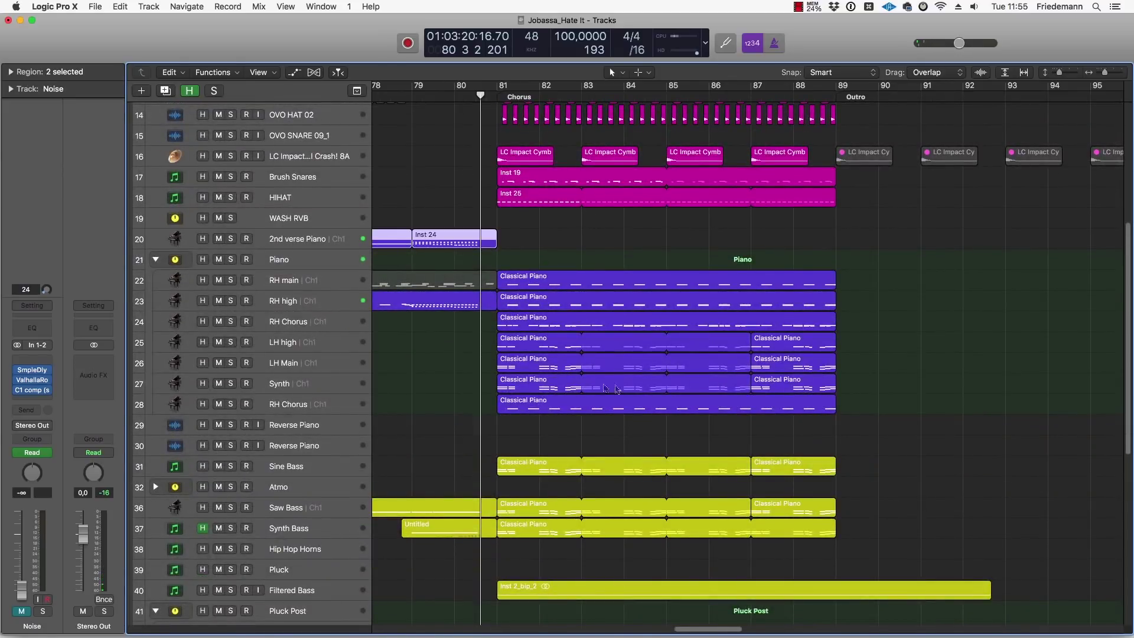
pyautogui.scroll(-10, 754, 389)
pyautogui.hscroll(5, 764, 355)
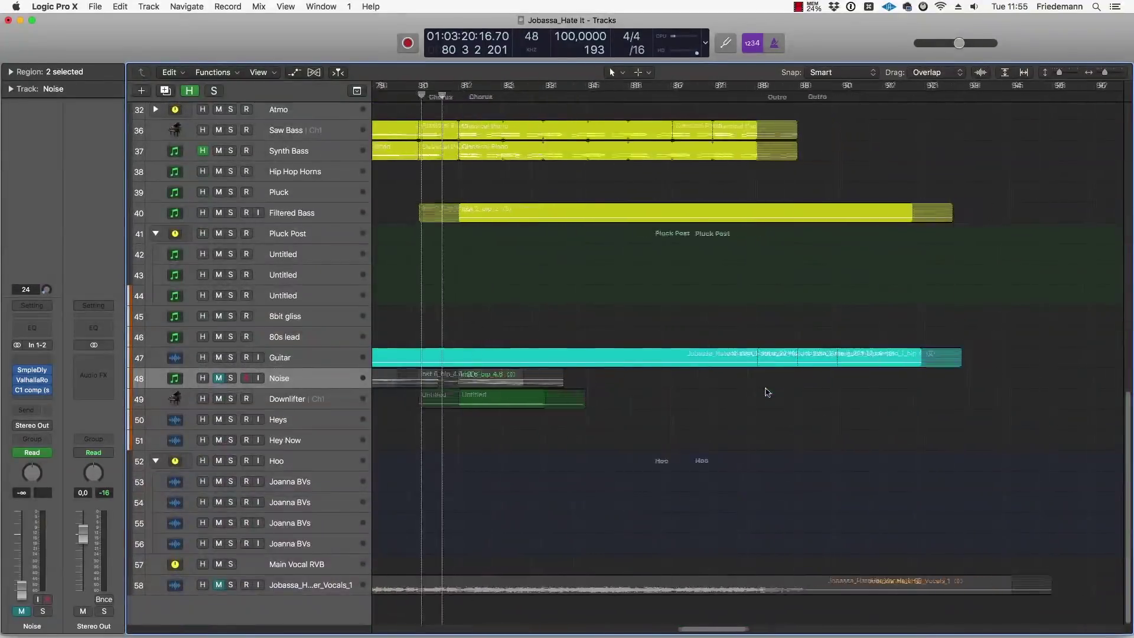
pyautogui.click(685, 96)
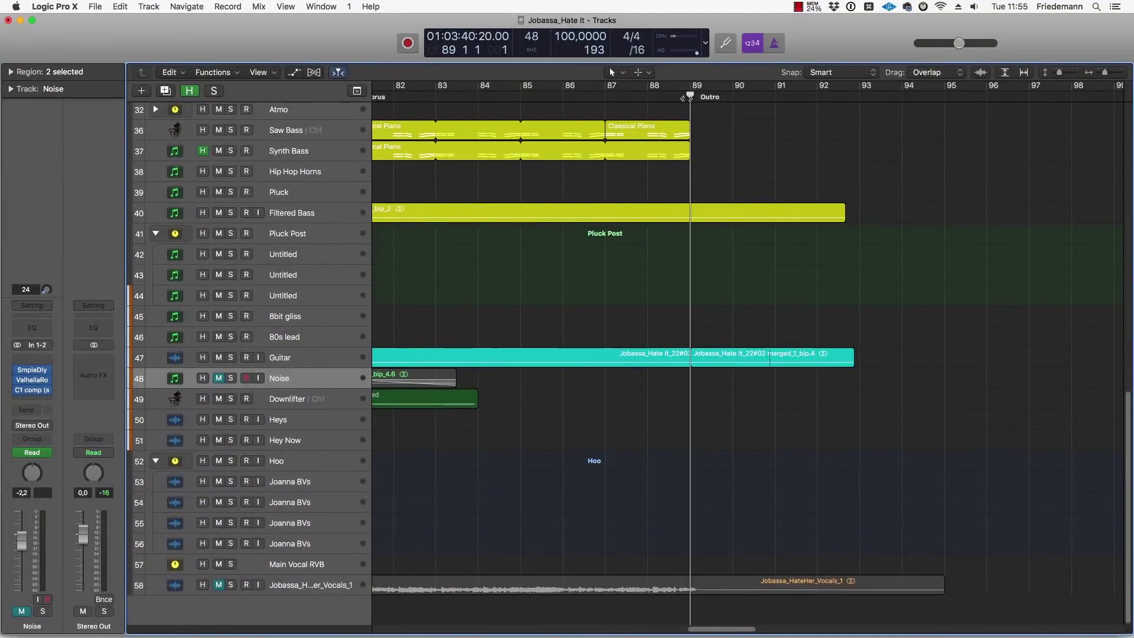
pyautogui.click(232, 358)
pyautogui.press('space')
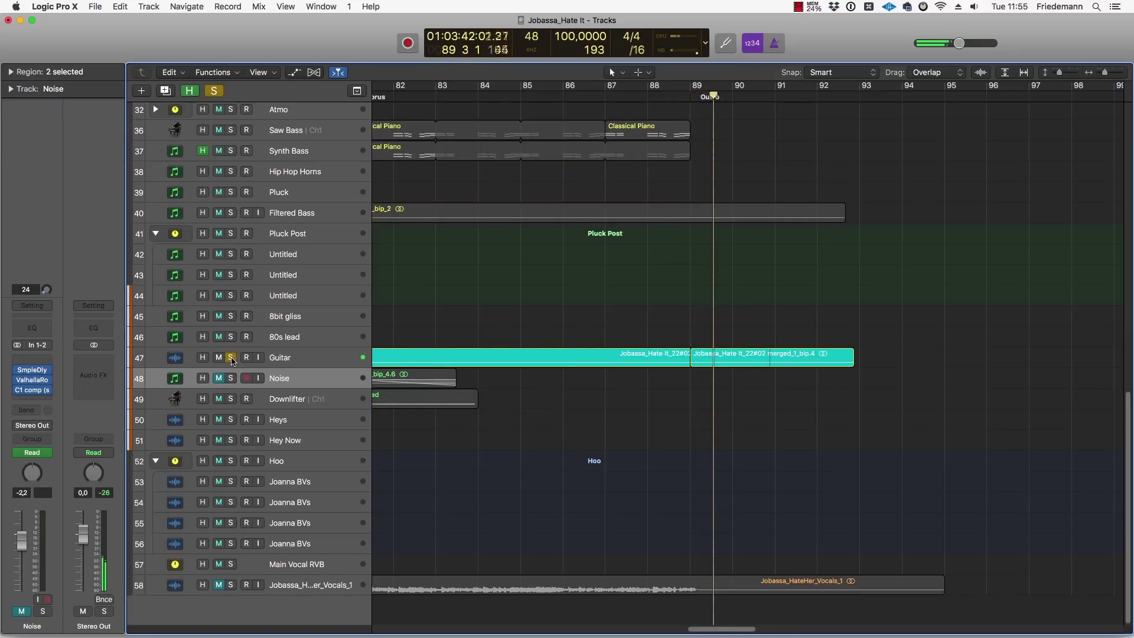
pyautogui.click(231, 358)
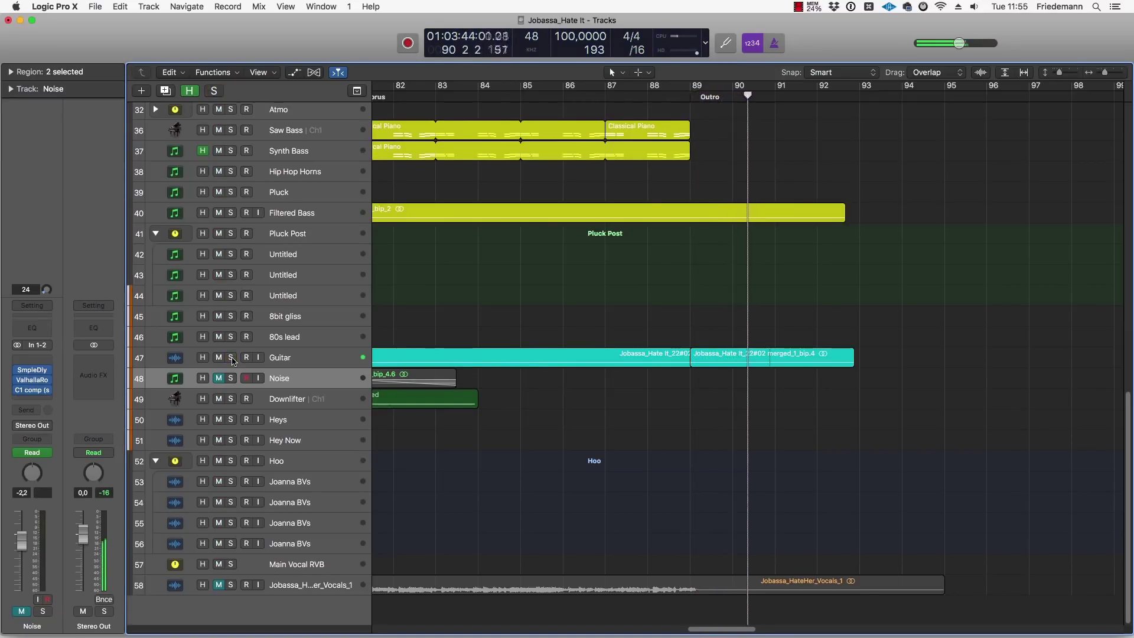